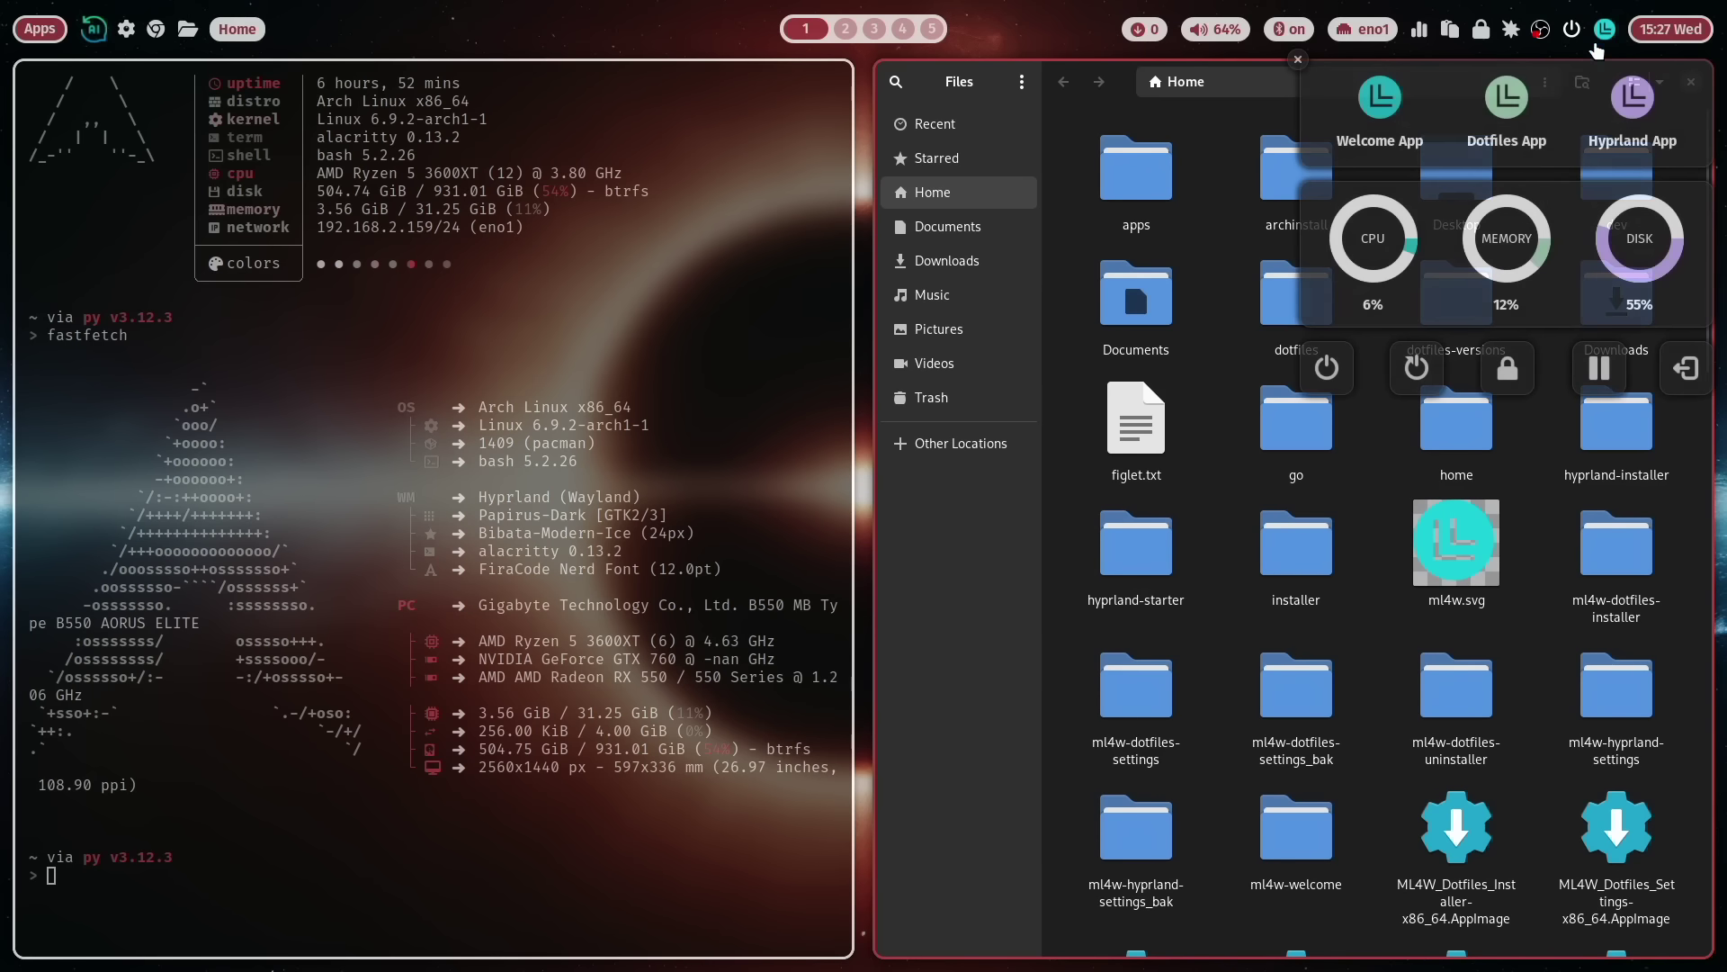
Step: Launch the ML4W Welcome app and turn on the Hyprshade blue-light filter with Super+Shift+H
{"action": "left_click", "coordinate": [1379, 99]}
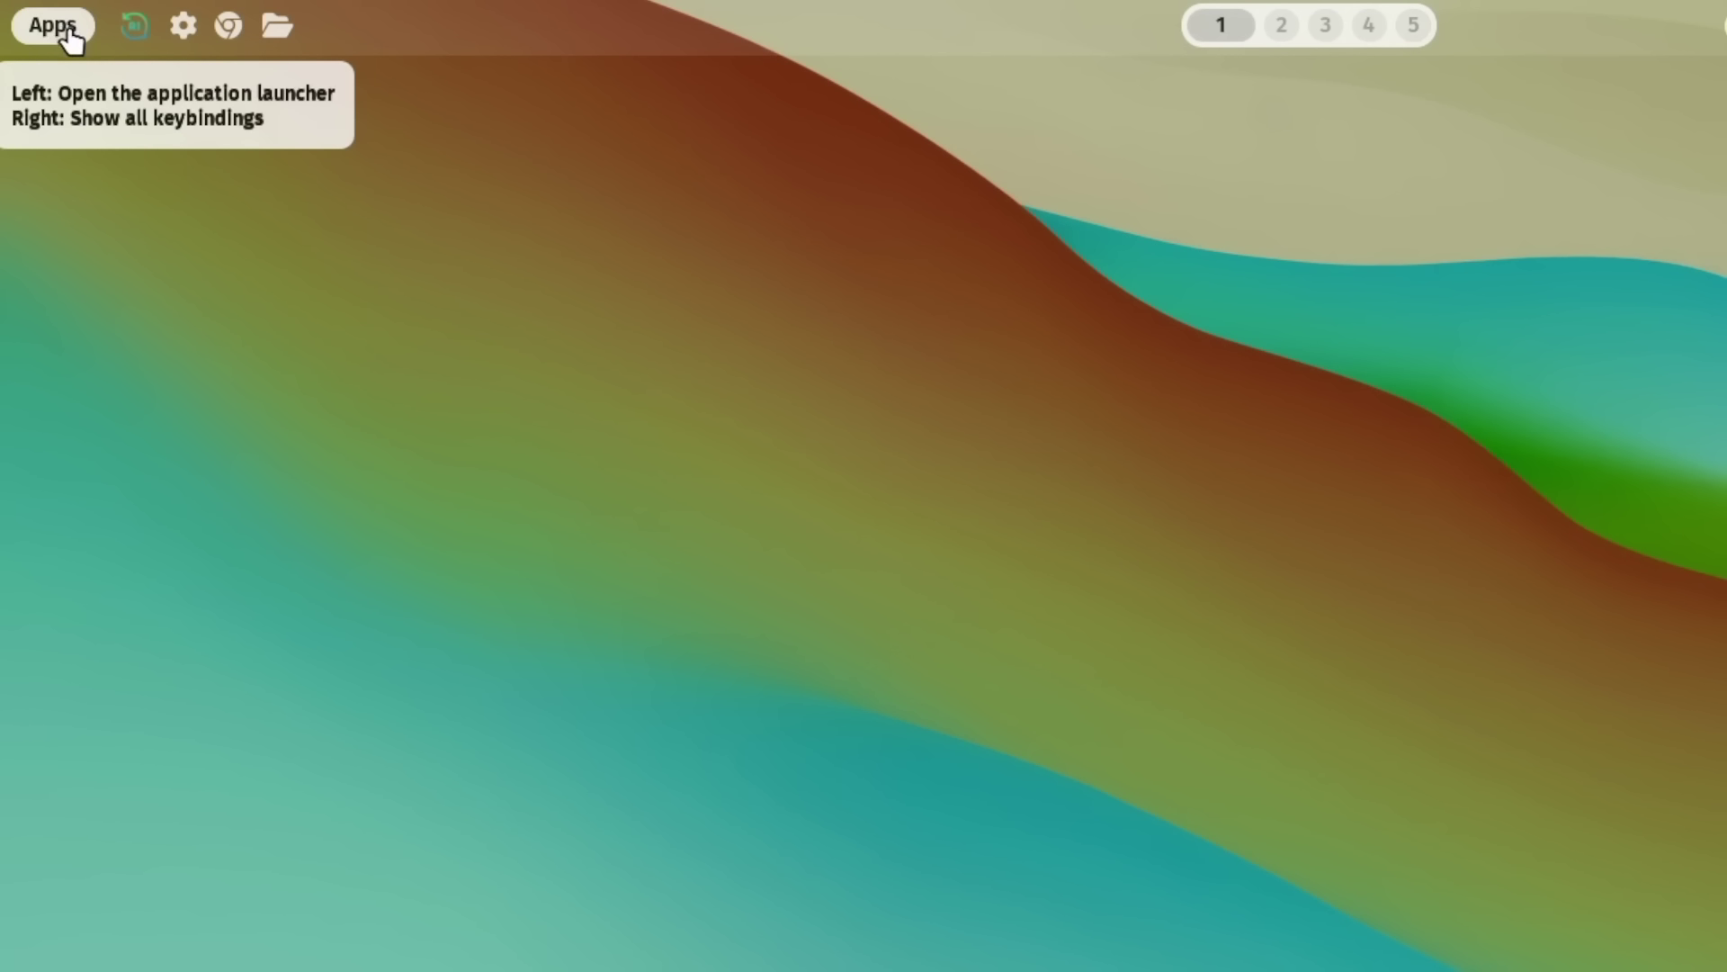
{"action": "mouse_move", "coordinate": [191, 29]}
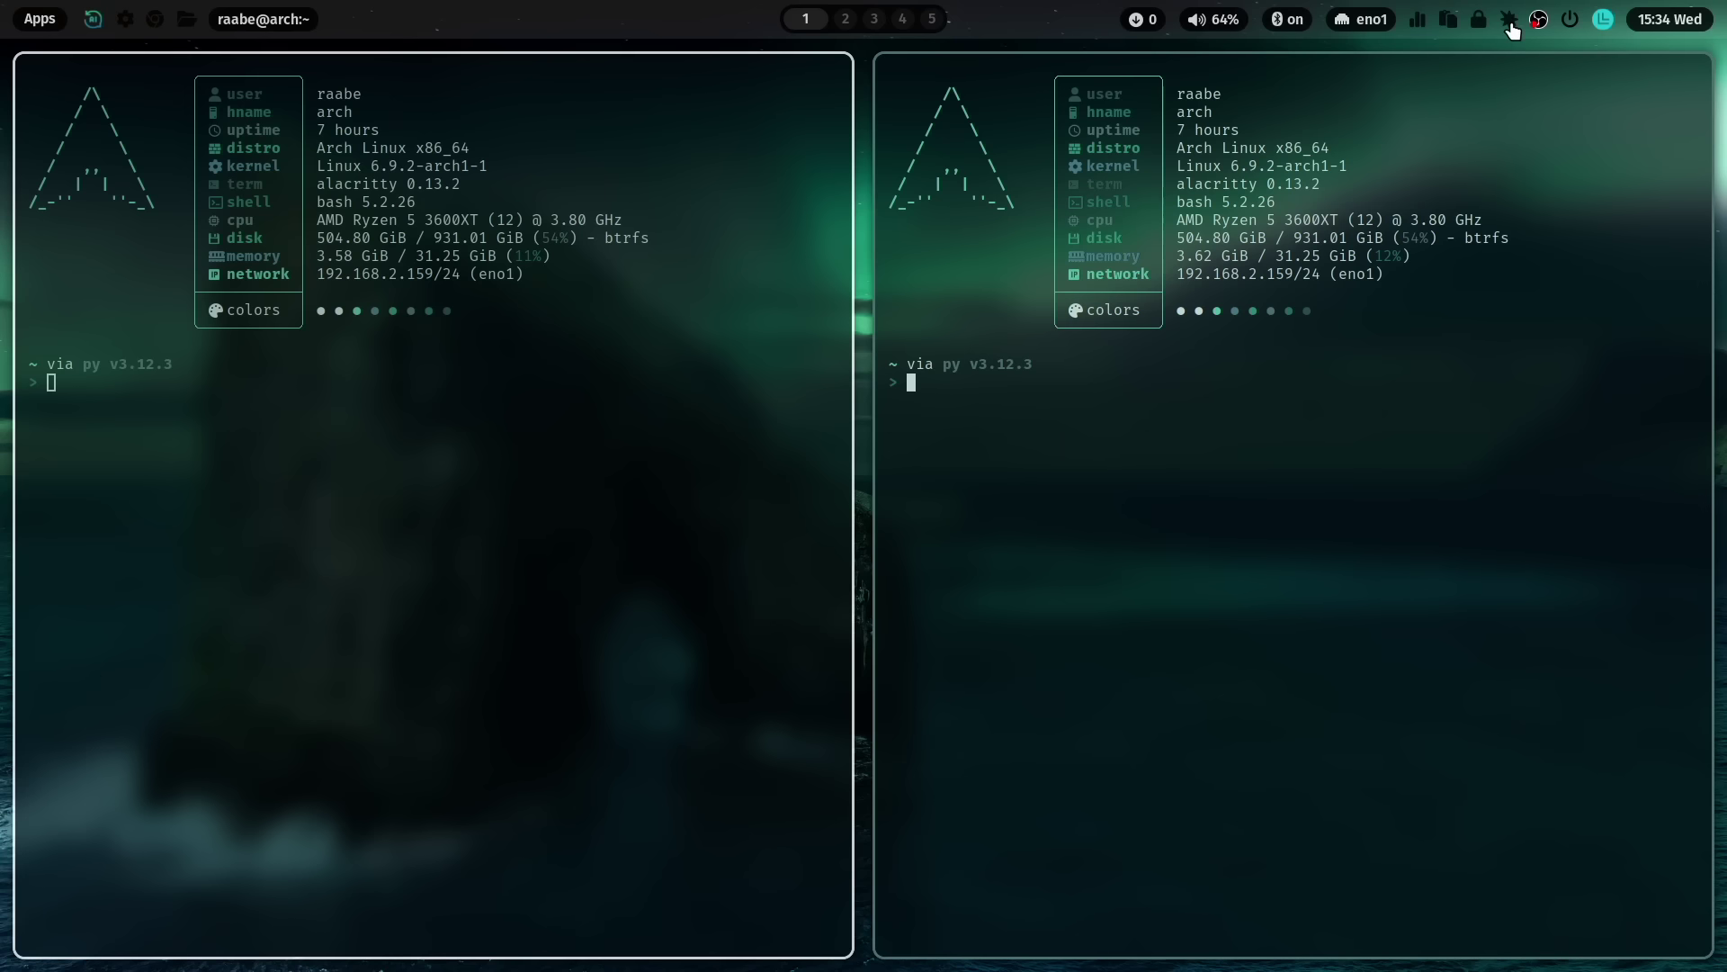
{"action": "key", "text": "super+shift+h"}
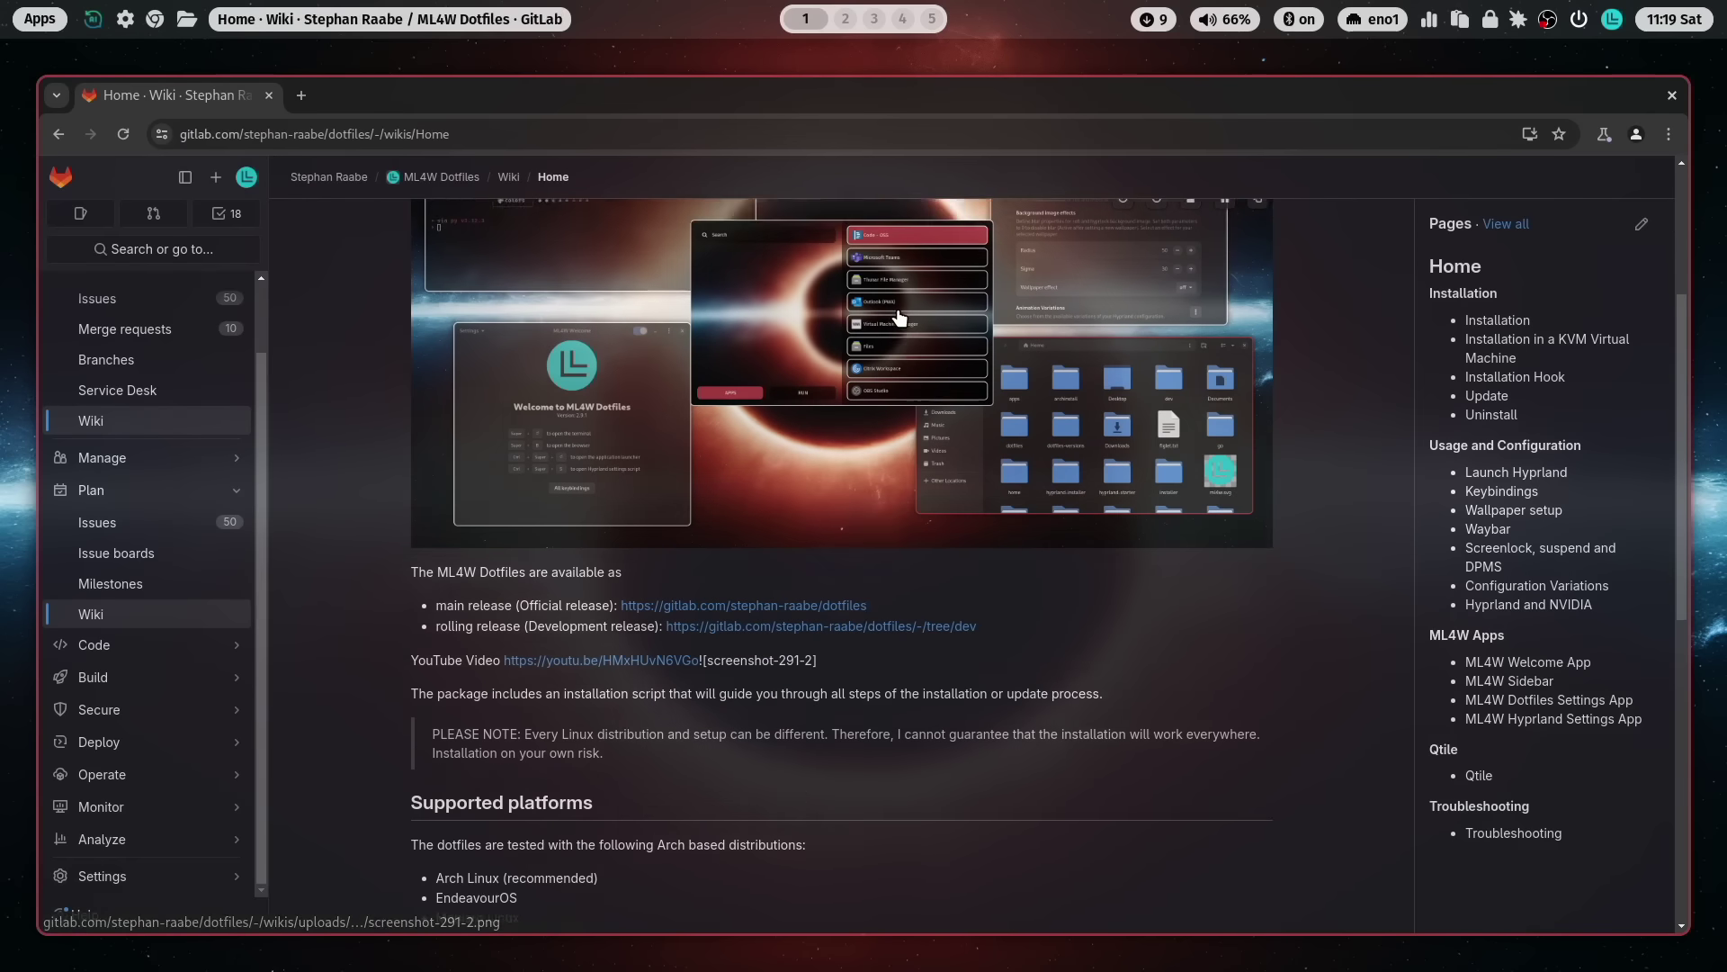
{"action": "scroll", "coordinate": [902, 316], "scroll_direction": "down", "scroll_amount": 4}
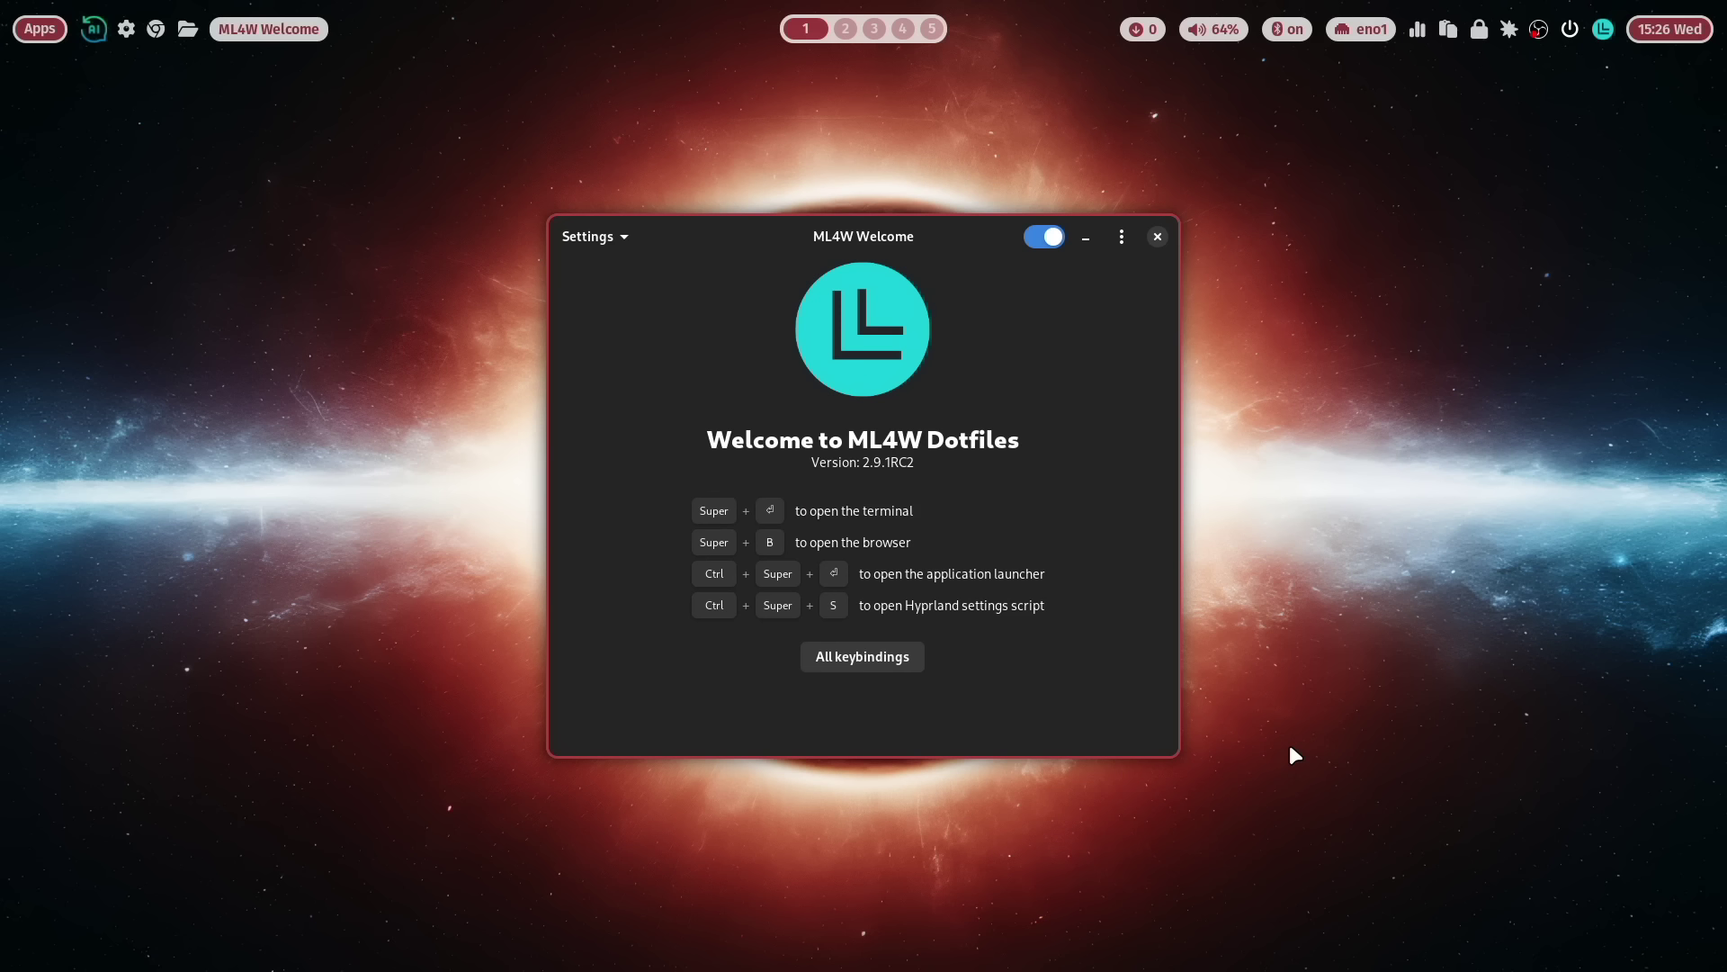
Step: Close ML4W Welcome and run fastfetch in a new Alacritty terminal
{"action": "left_click", "coordinate": [1158, 237]}
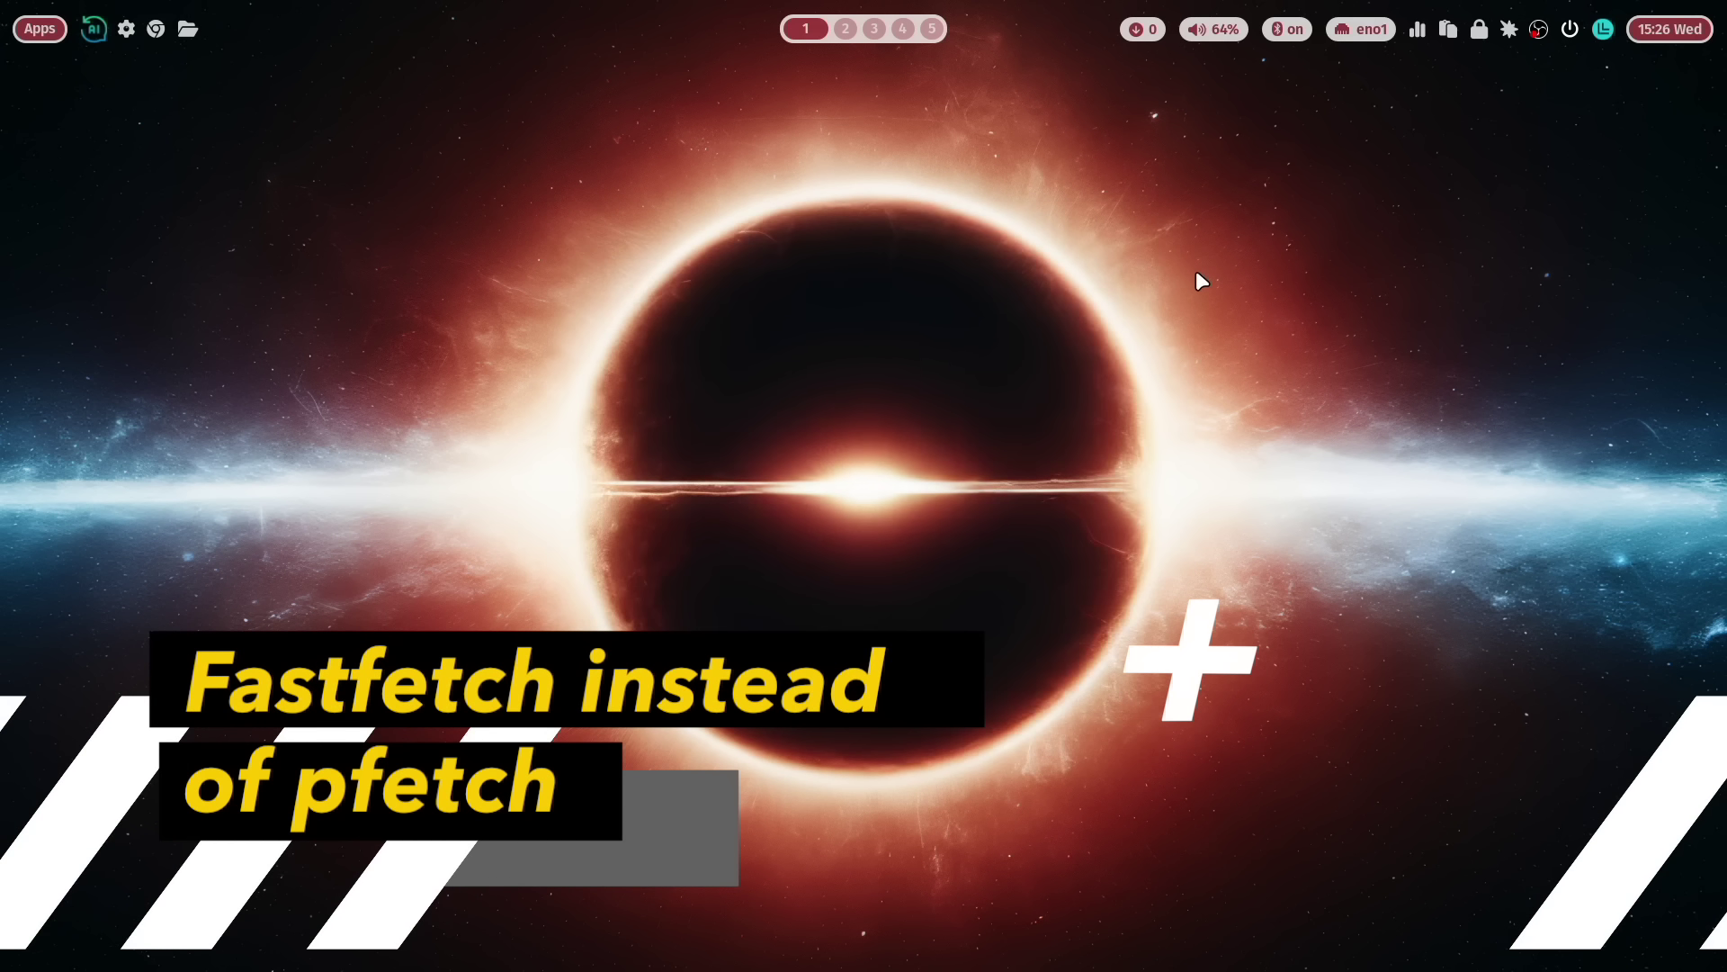
{"action": "key", "text": "super+Return"}
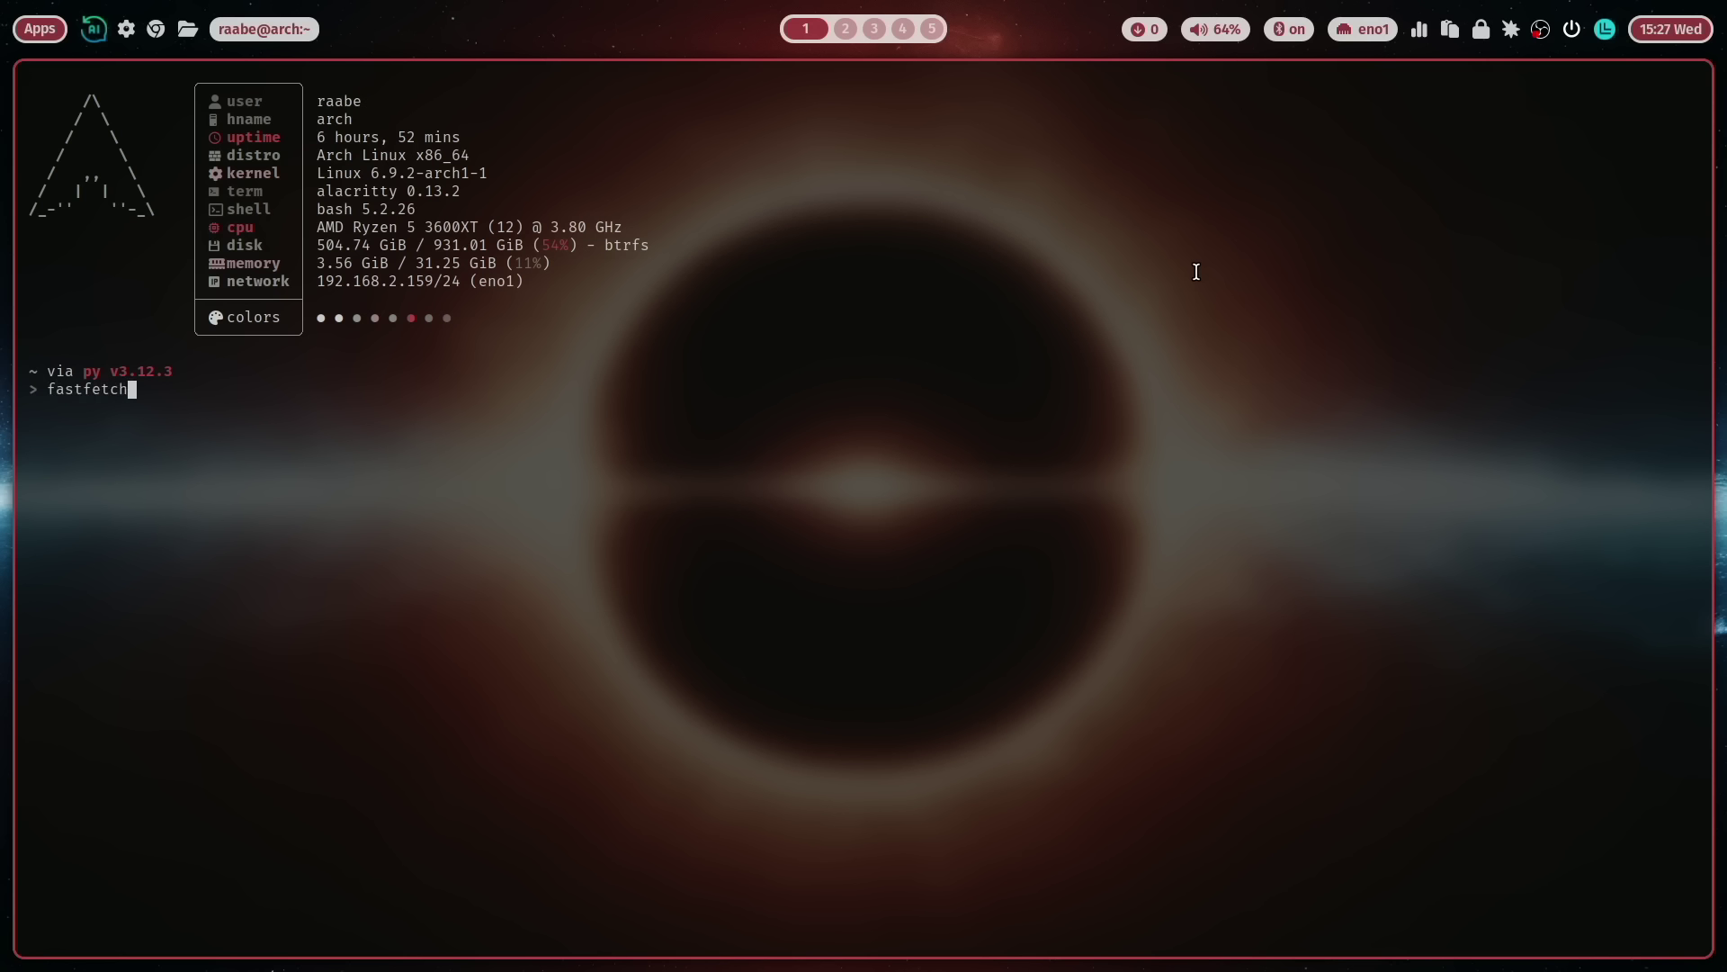
{"action": "key", "text": "Return"}
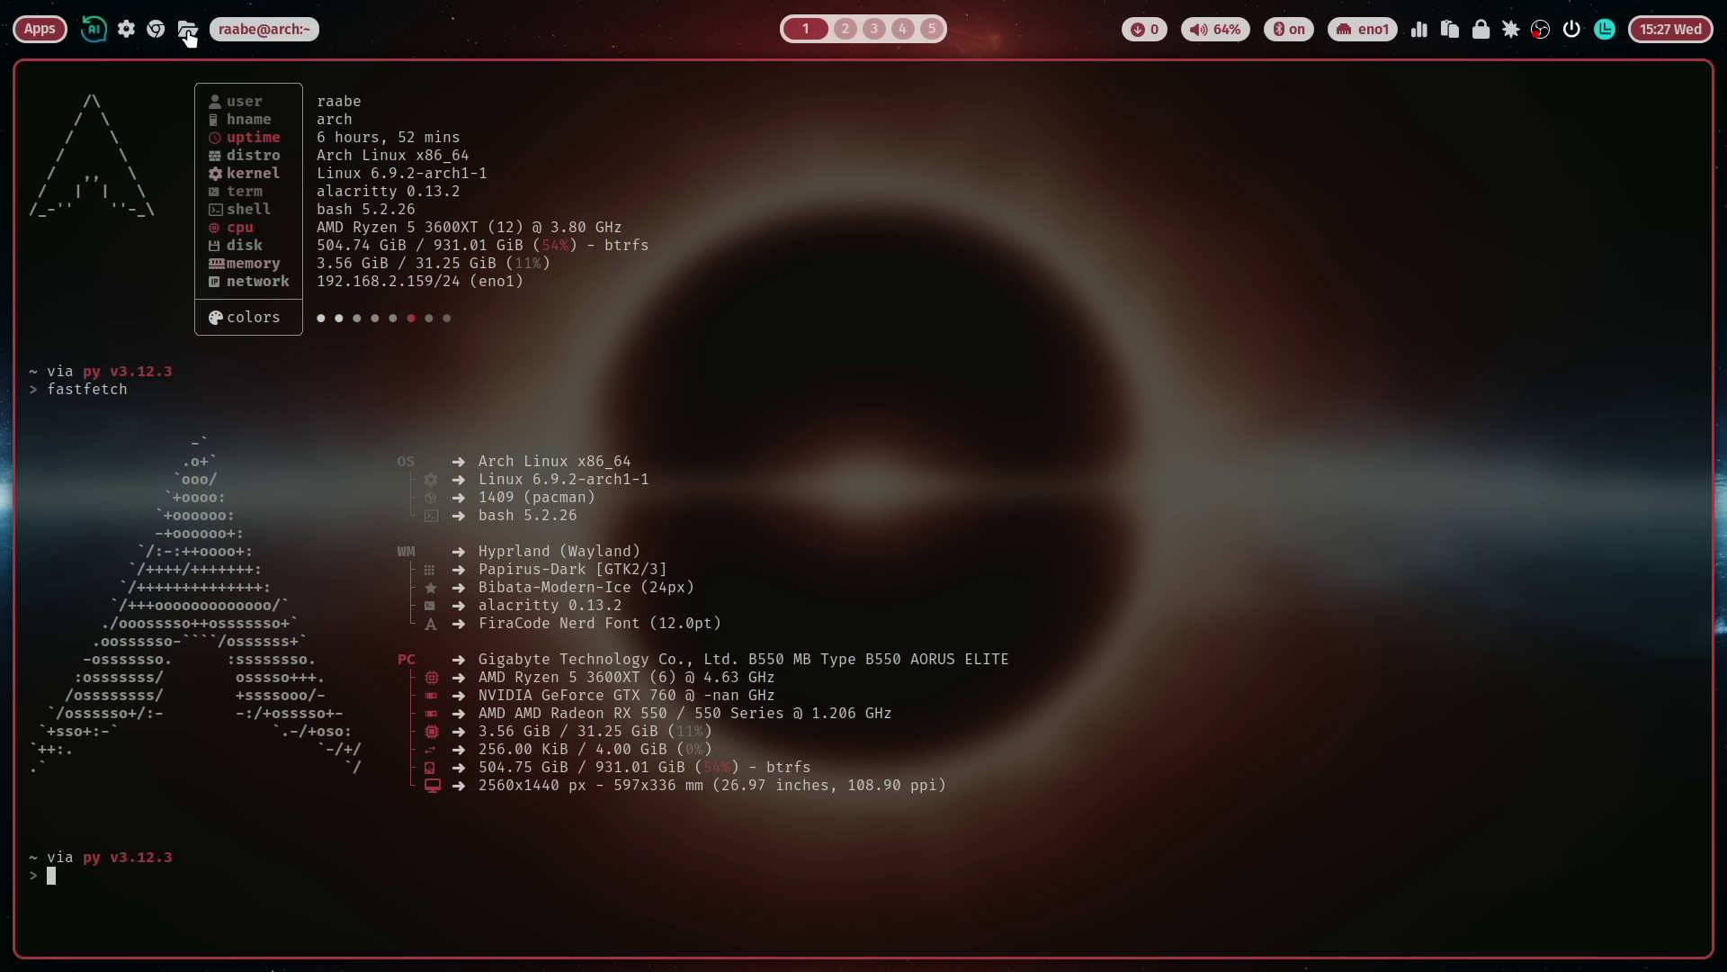
Step: Open Files at the home folder, then launch and close the ML4W Welcome app
{"action": "left_click", "coordinate": [188, 31]}
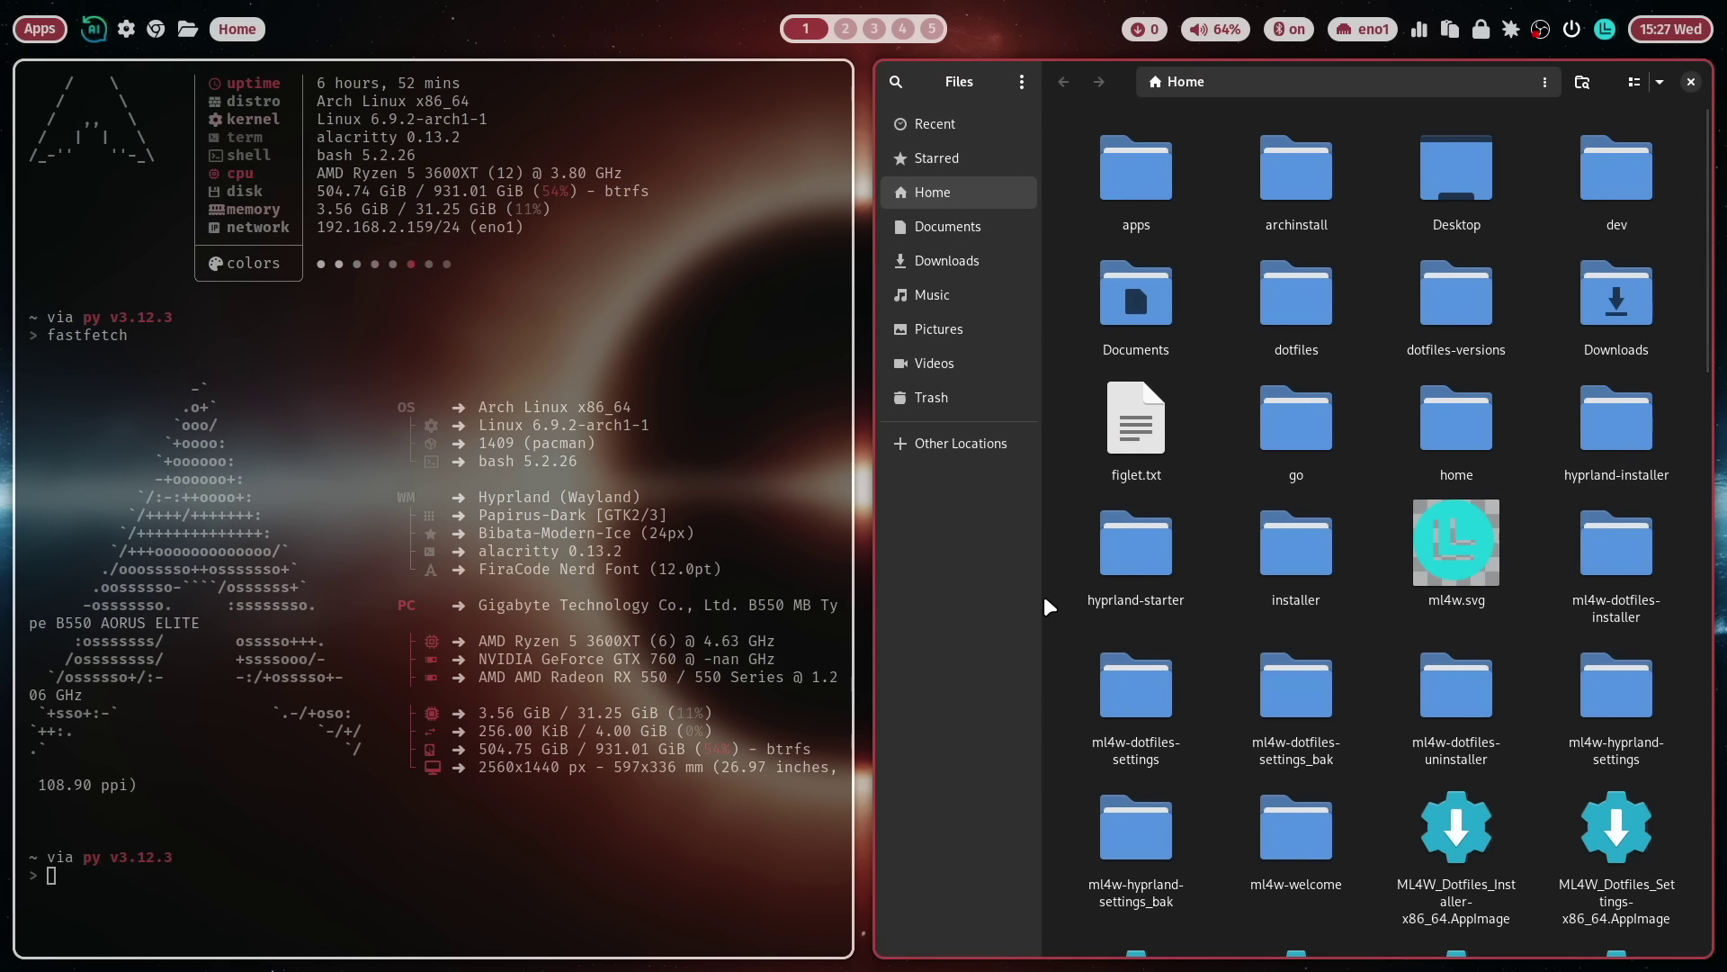
{"action": "left_click", "coordinate": [1603, 33]}
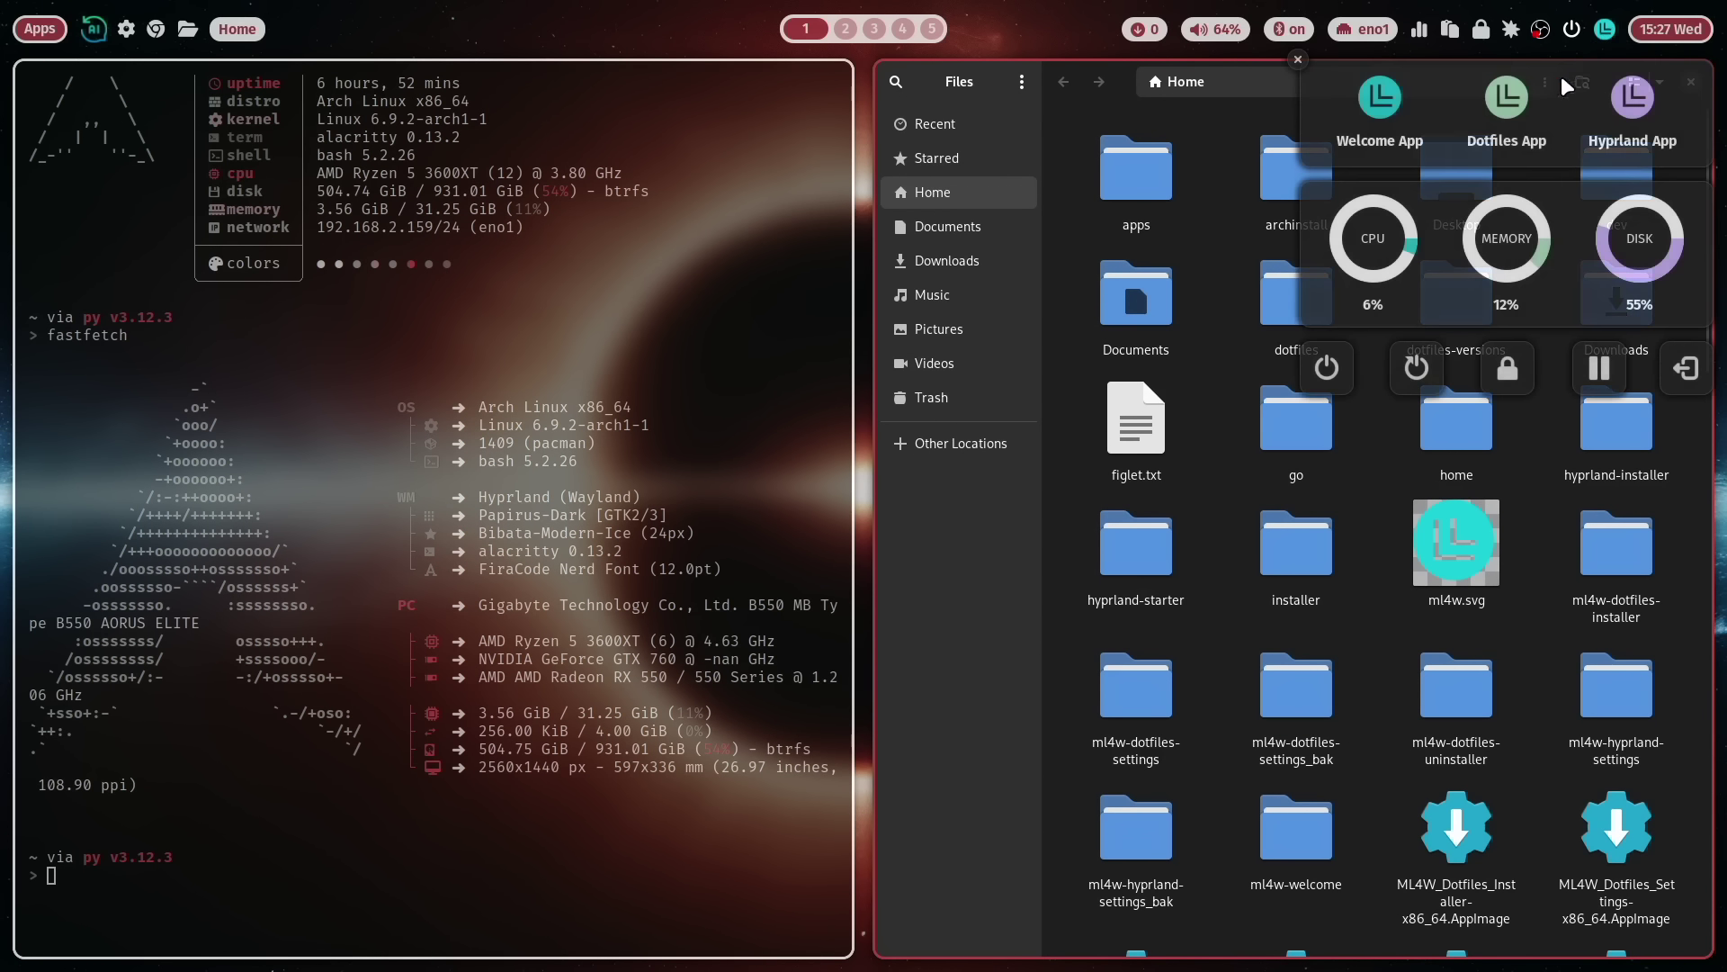
{"action": "left_click", "coordinate": [1375, 101]}
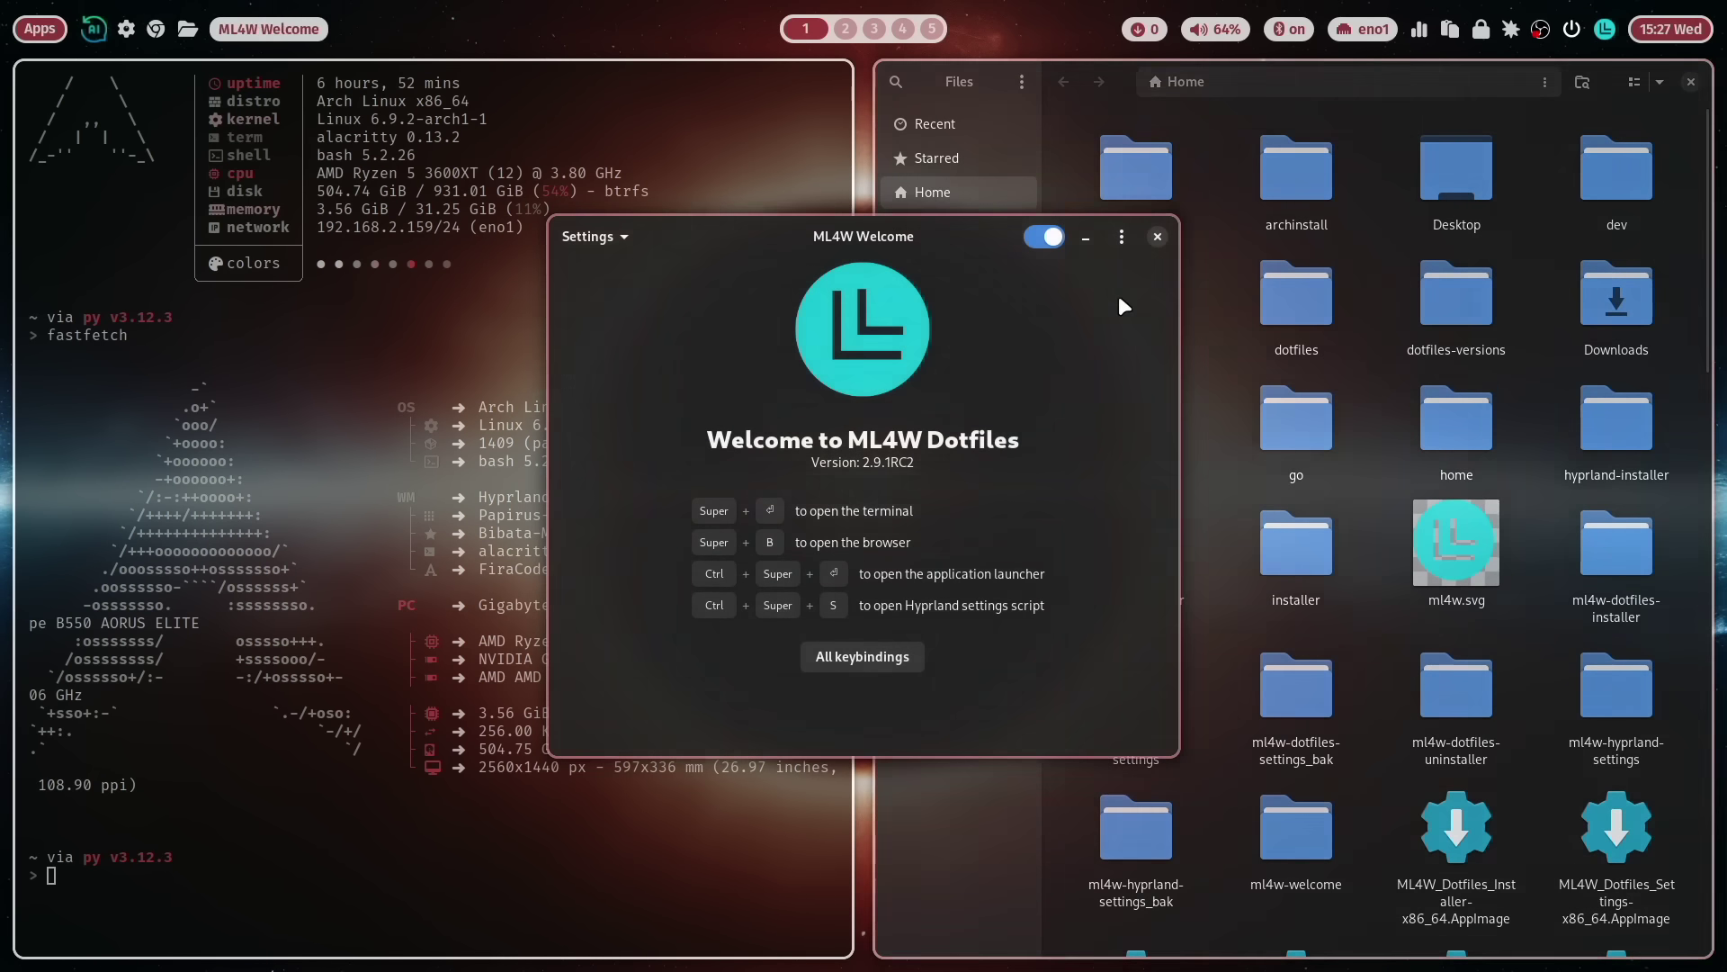
{"action": "left_click", "coordinate": [1158, 235]}
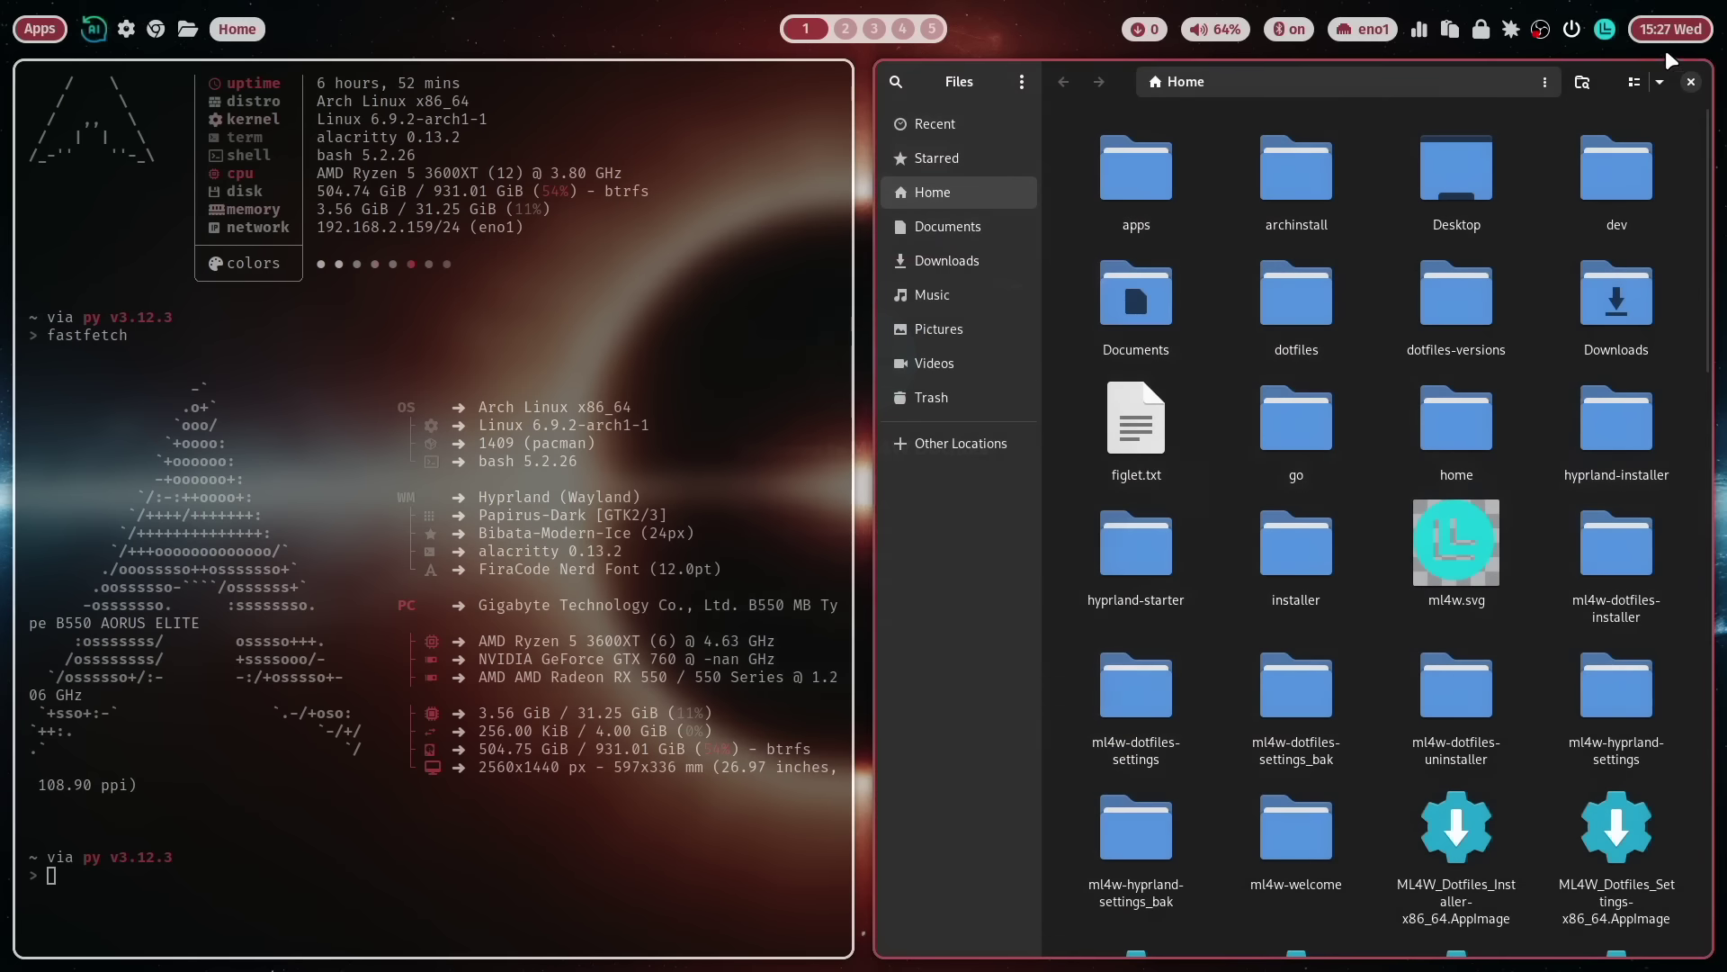
Step: Launch the ML4W Dotfiles Settings app from the dashboard and close it again
{"action": "left_click", "coordinate": [1607, 30]}
{"action": "left_click", "coordinate": [1511, 96]}
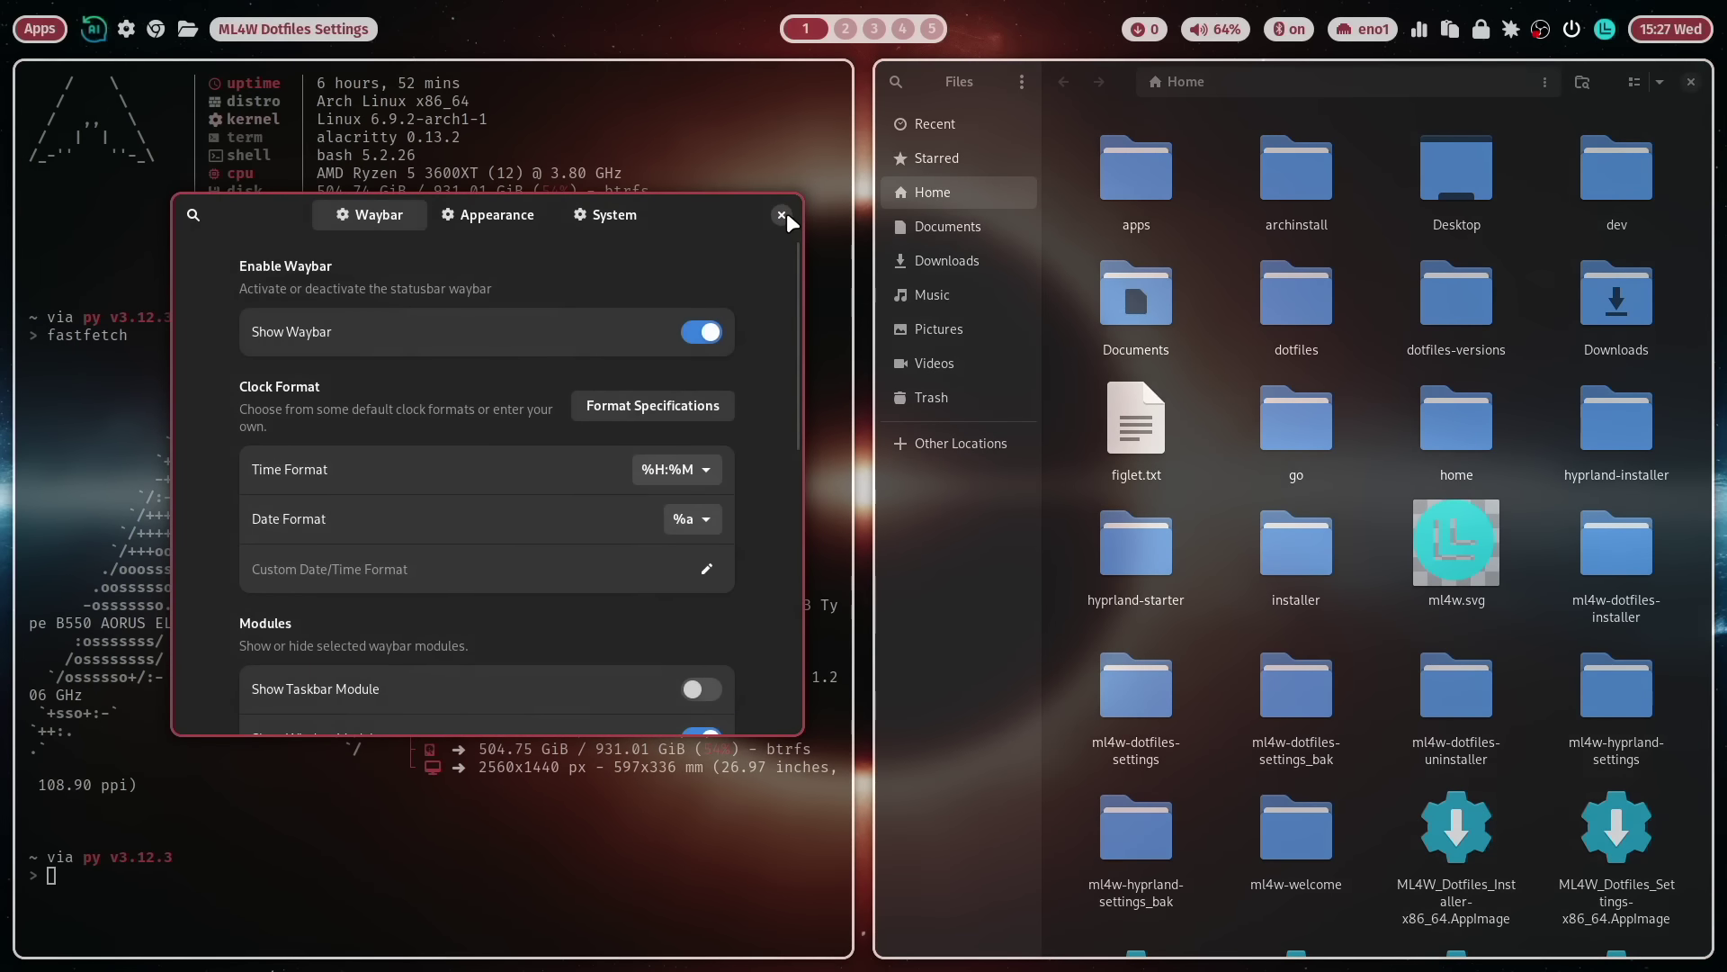
{"action": "left_click", "coordinate": [781, 215]}
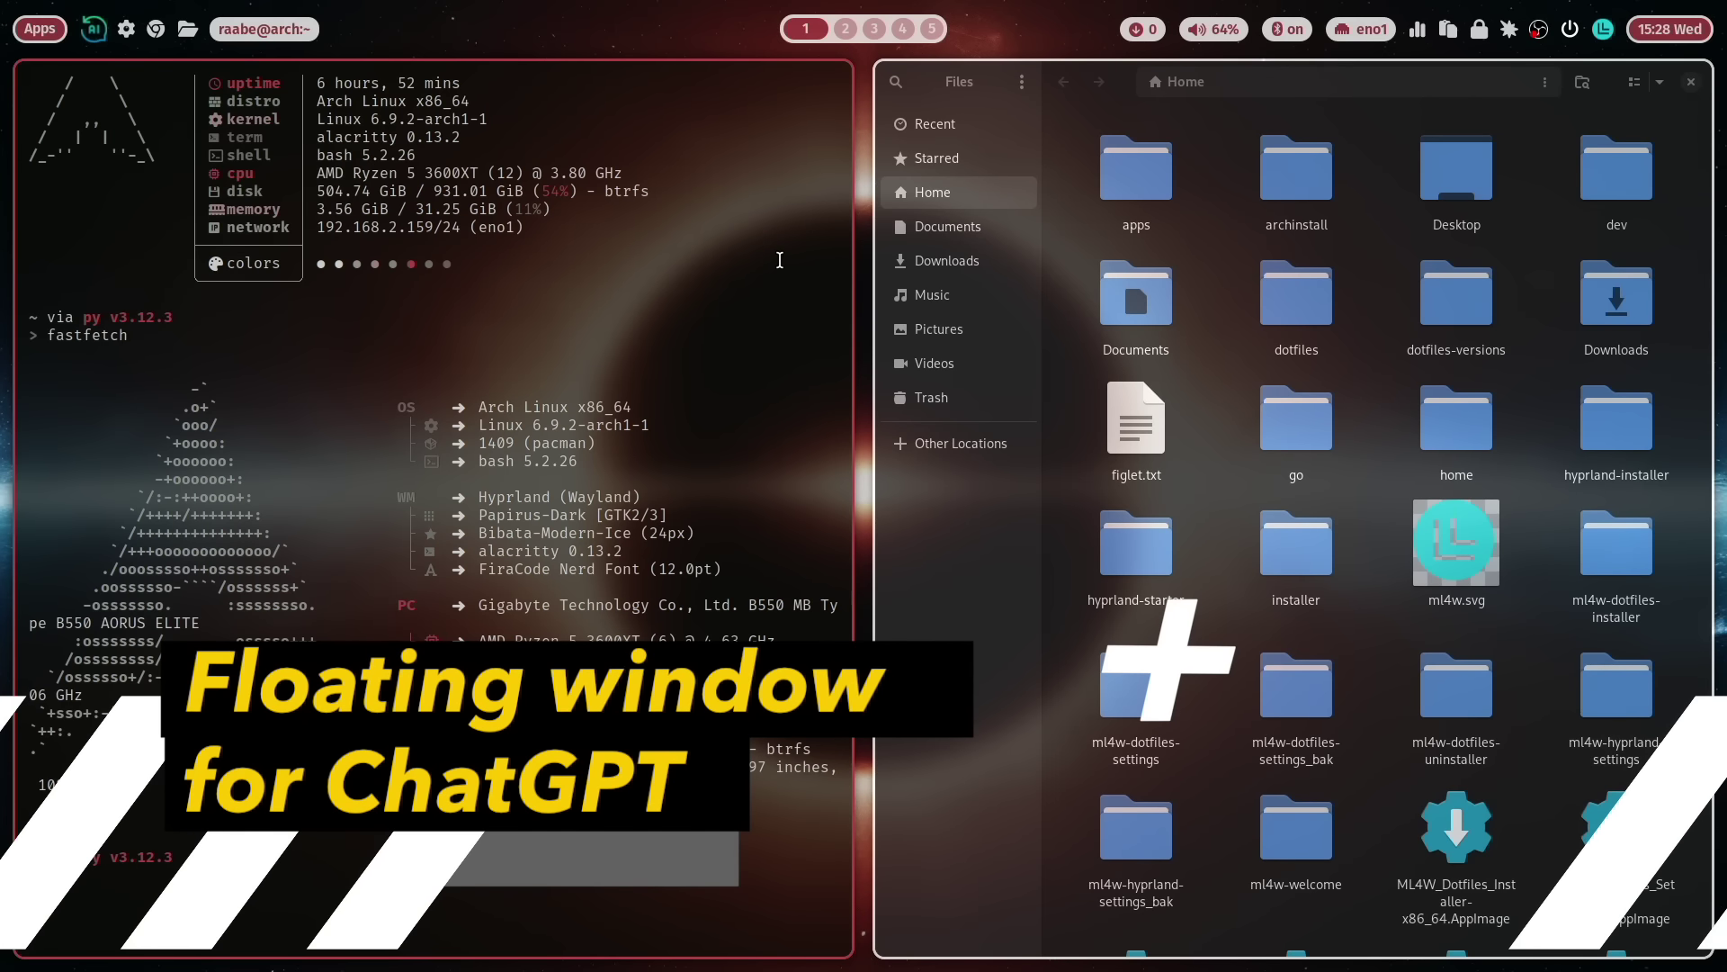
Step: Open Chromium and close the terminal and Files windows
{"action": "key", "text": "super+b"}
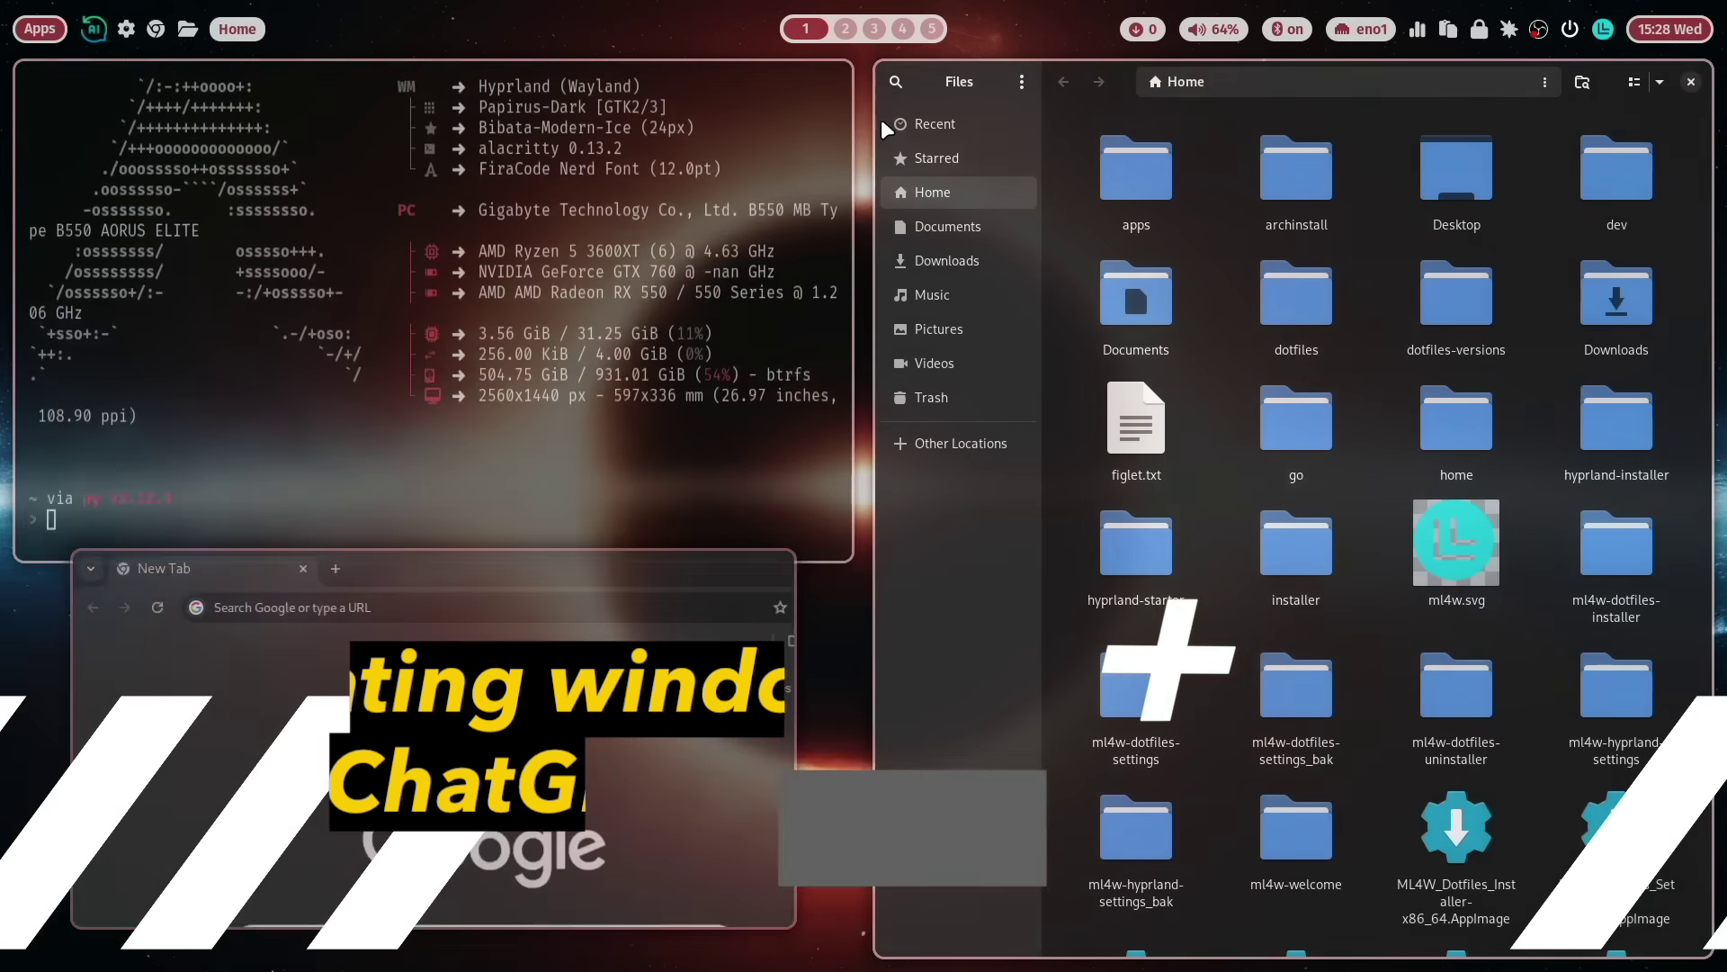
{"action": "key", "text": "super+q"}
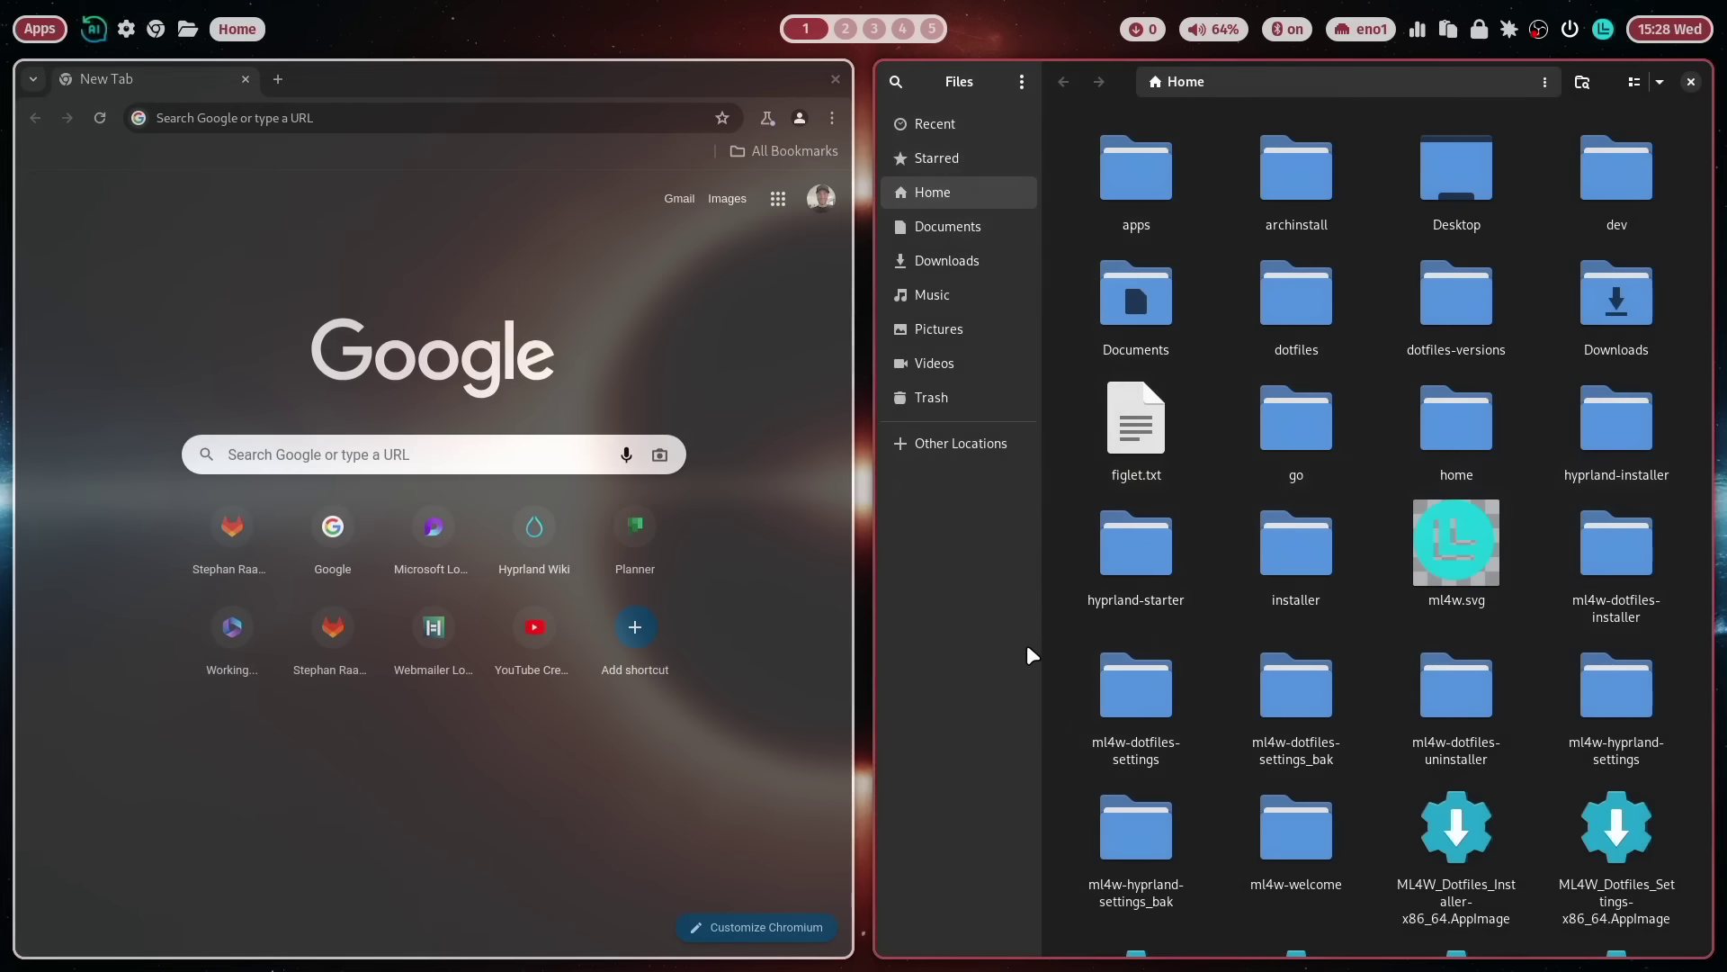
{"action": "key", "text": "super+q"}
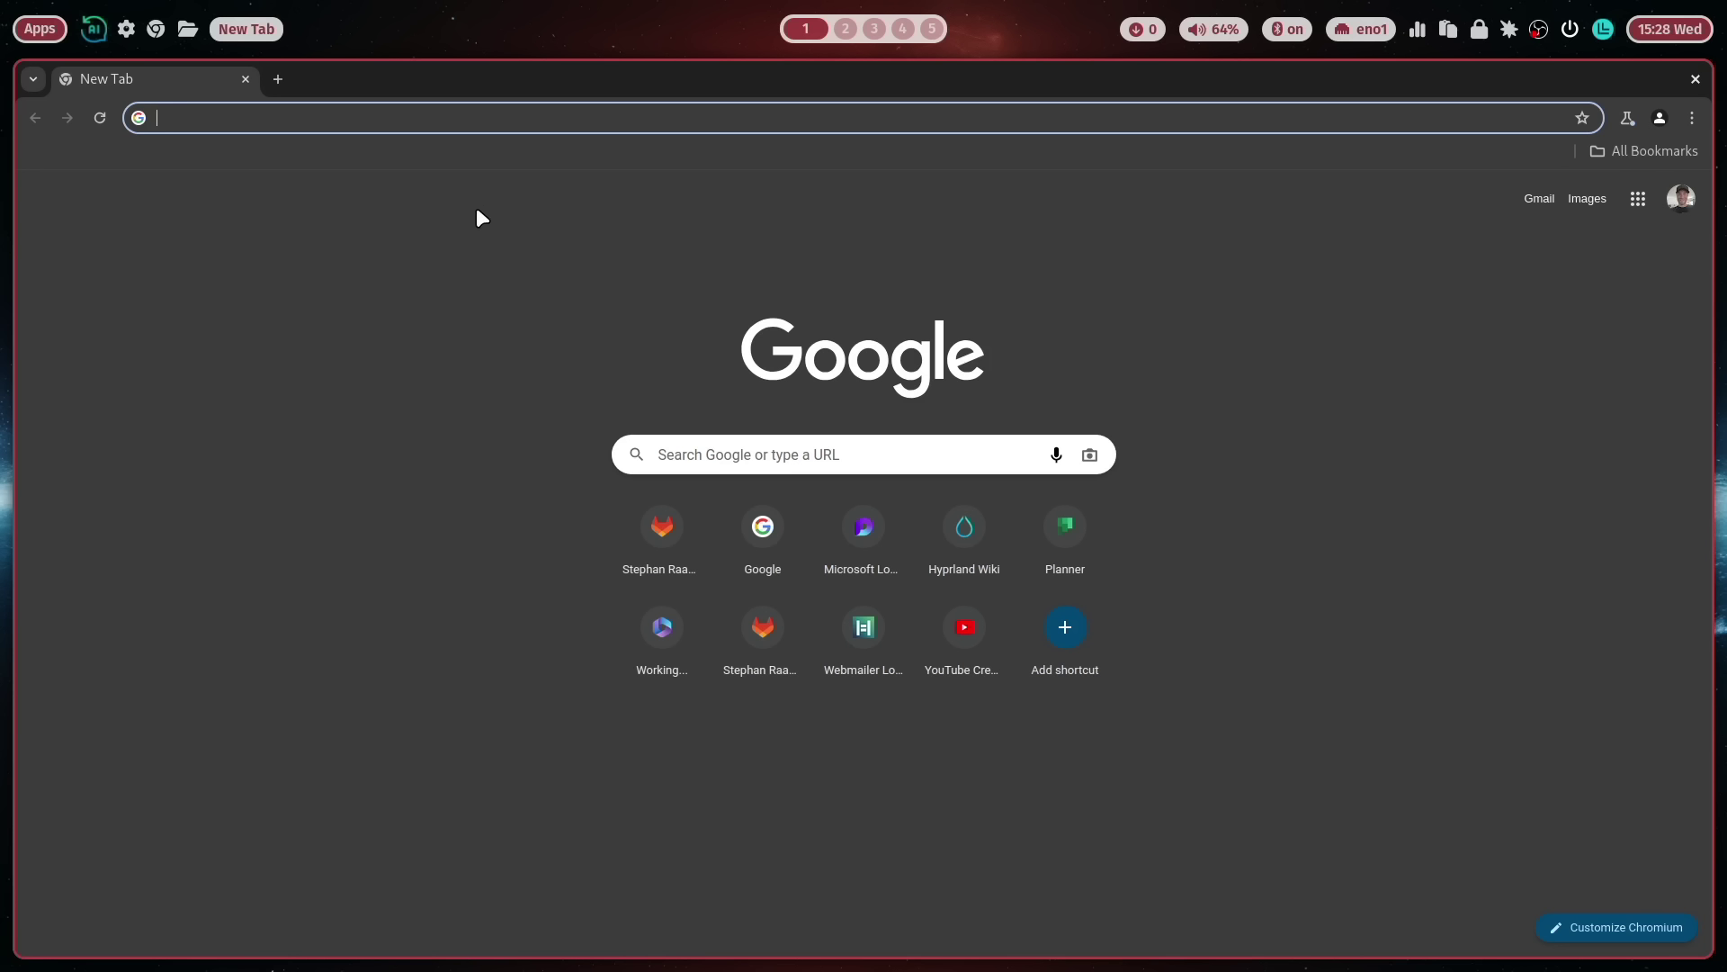
Step: Open the floating ChatGPT window and move it to the right side of the screen
{"action": "left_click", "coordinate": [93, 29]}
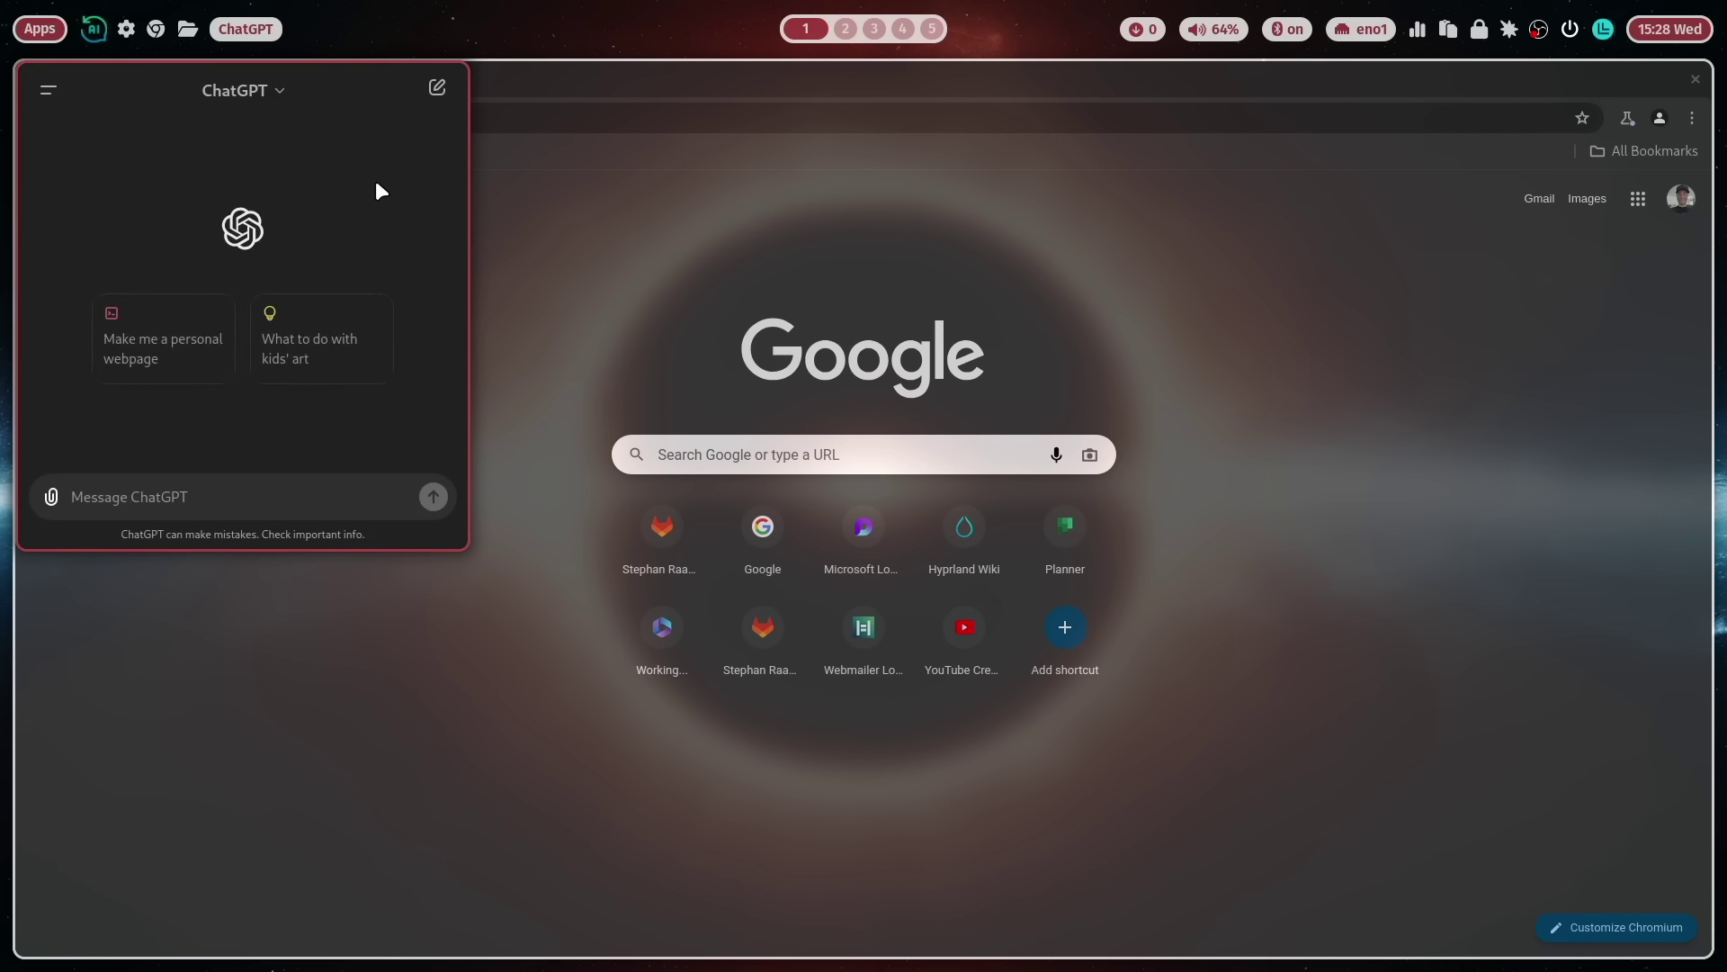
{"action": "left_click_drag", "start_coordinate": [376, 179], "coordinate": [436, 286]}
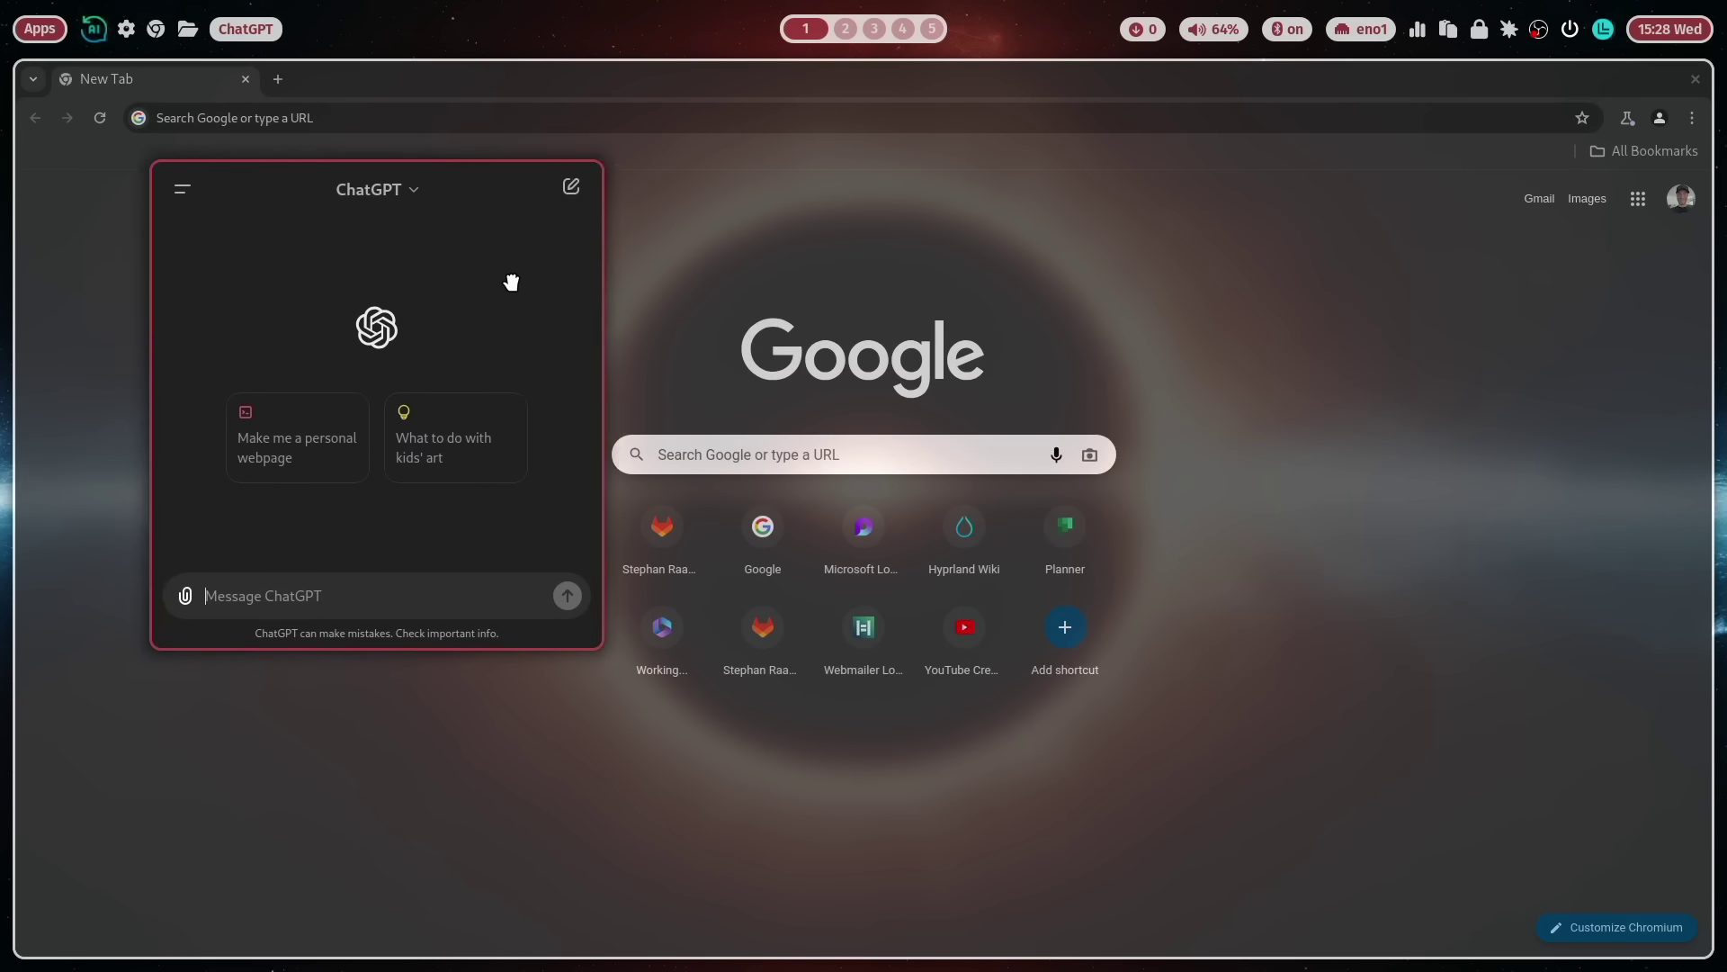
{"action": "left_click_drag", "start_coordinate": [511, 282], "coordinate": [1542, 315]}
Step: Type and clear test letters in the address bar, then close the ChatGPT window
{"action": "left_click", "coordinate": [275, 114]}
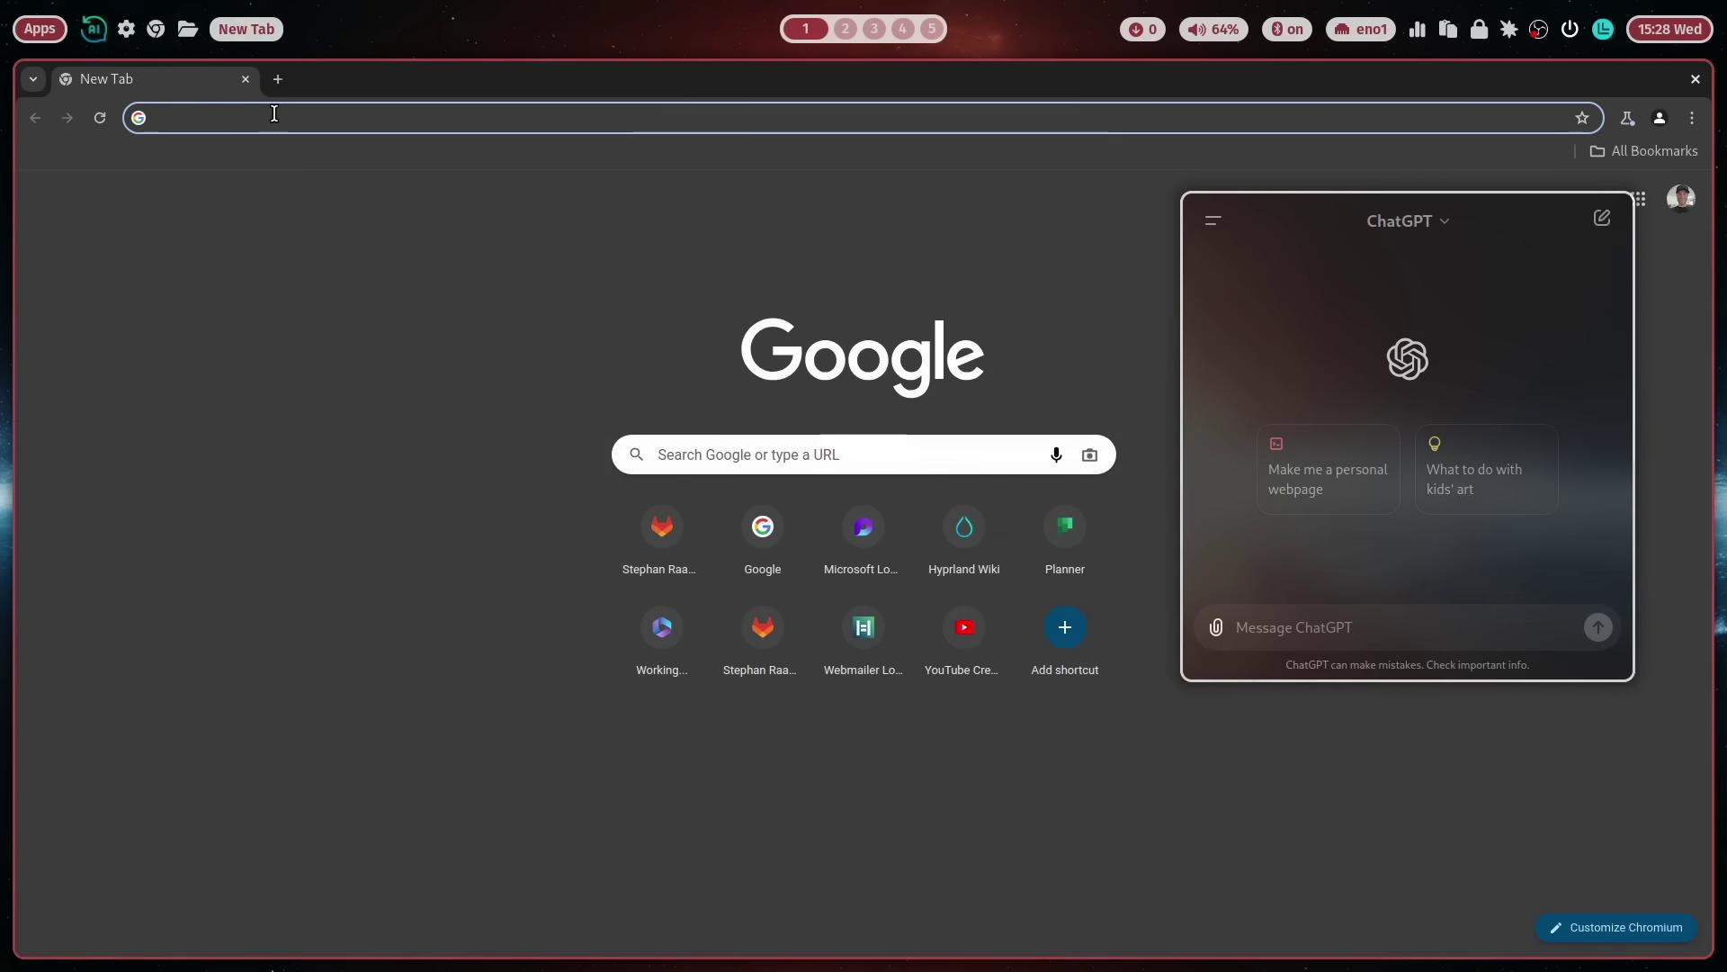
{"action": "type", "text": "cdef"}
{"action": "key", "text": "BackSpace"}
{"action": "key", "text": "BackSpace"}
{"action": "key", "text": "BackSpace"}
{"action": "key", "text": "BackSpace"}
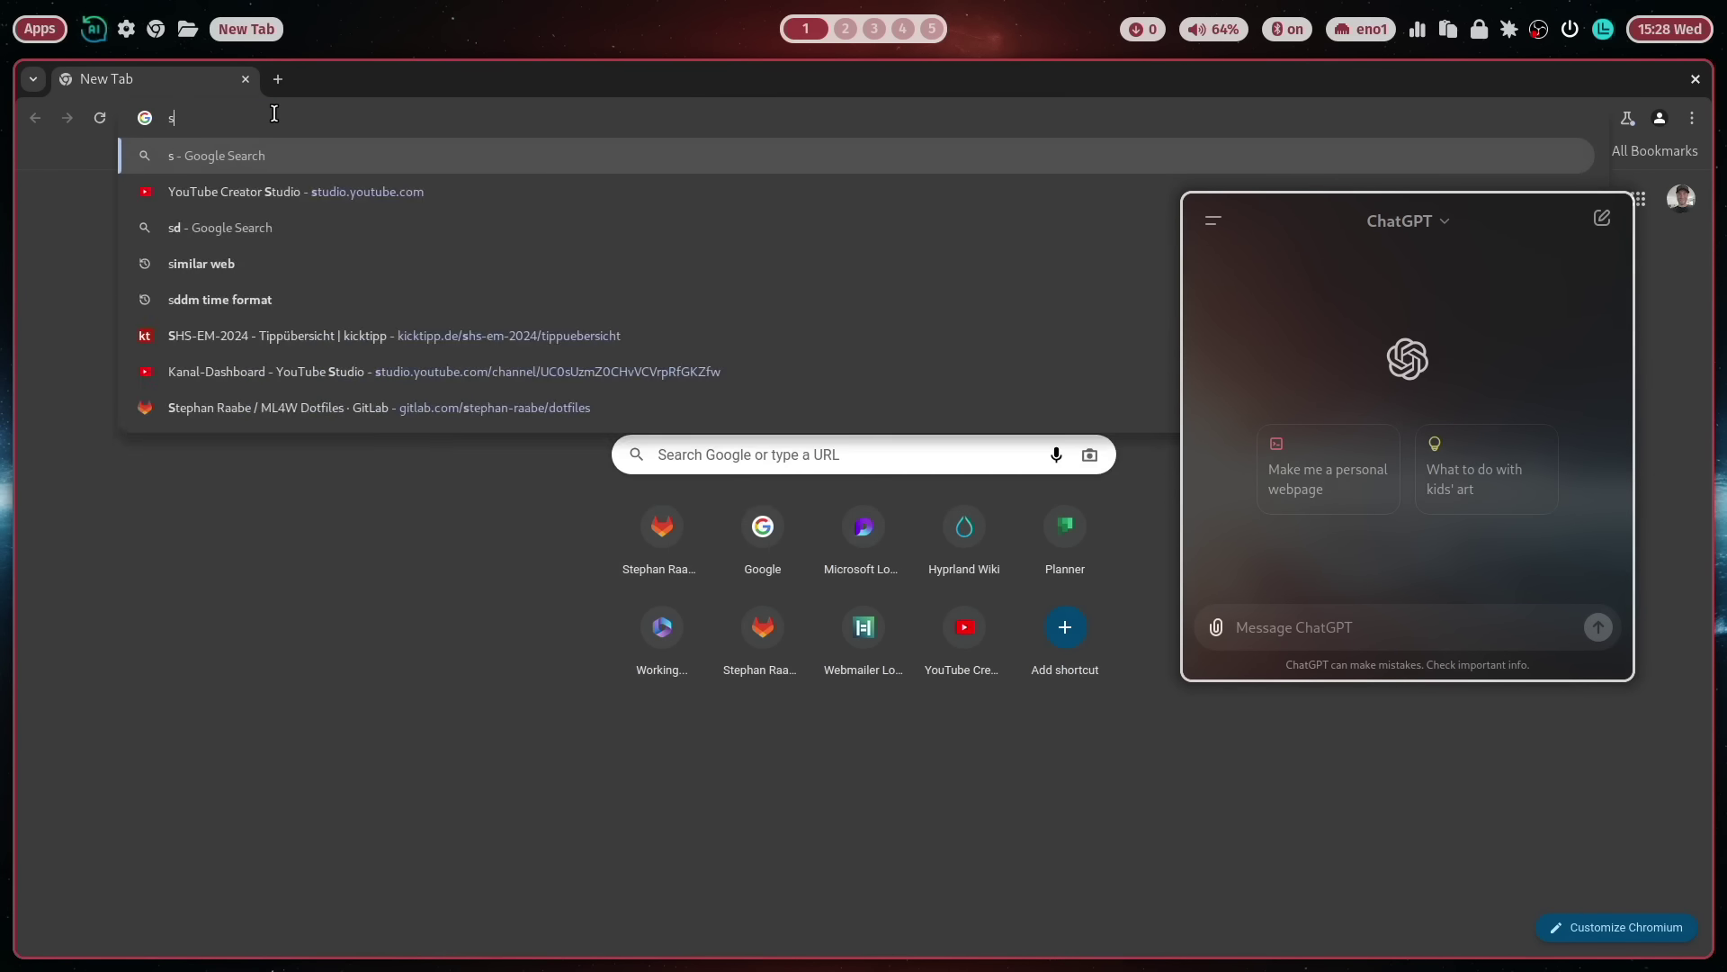
{"action": "key", "text": "Escape"}
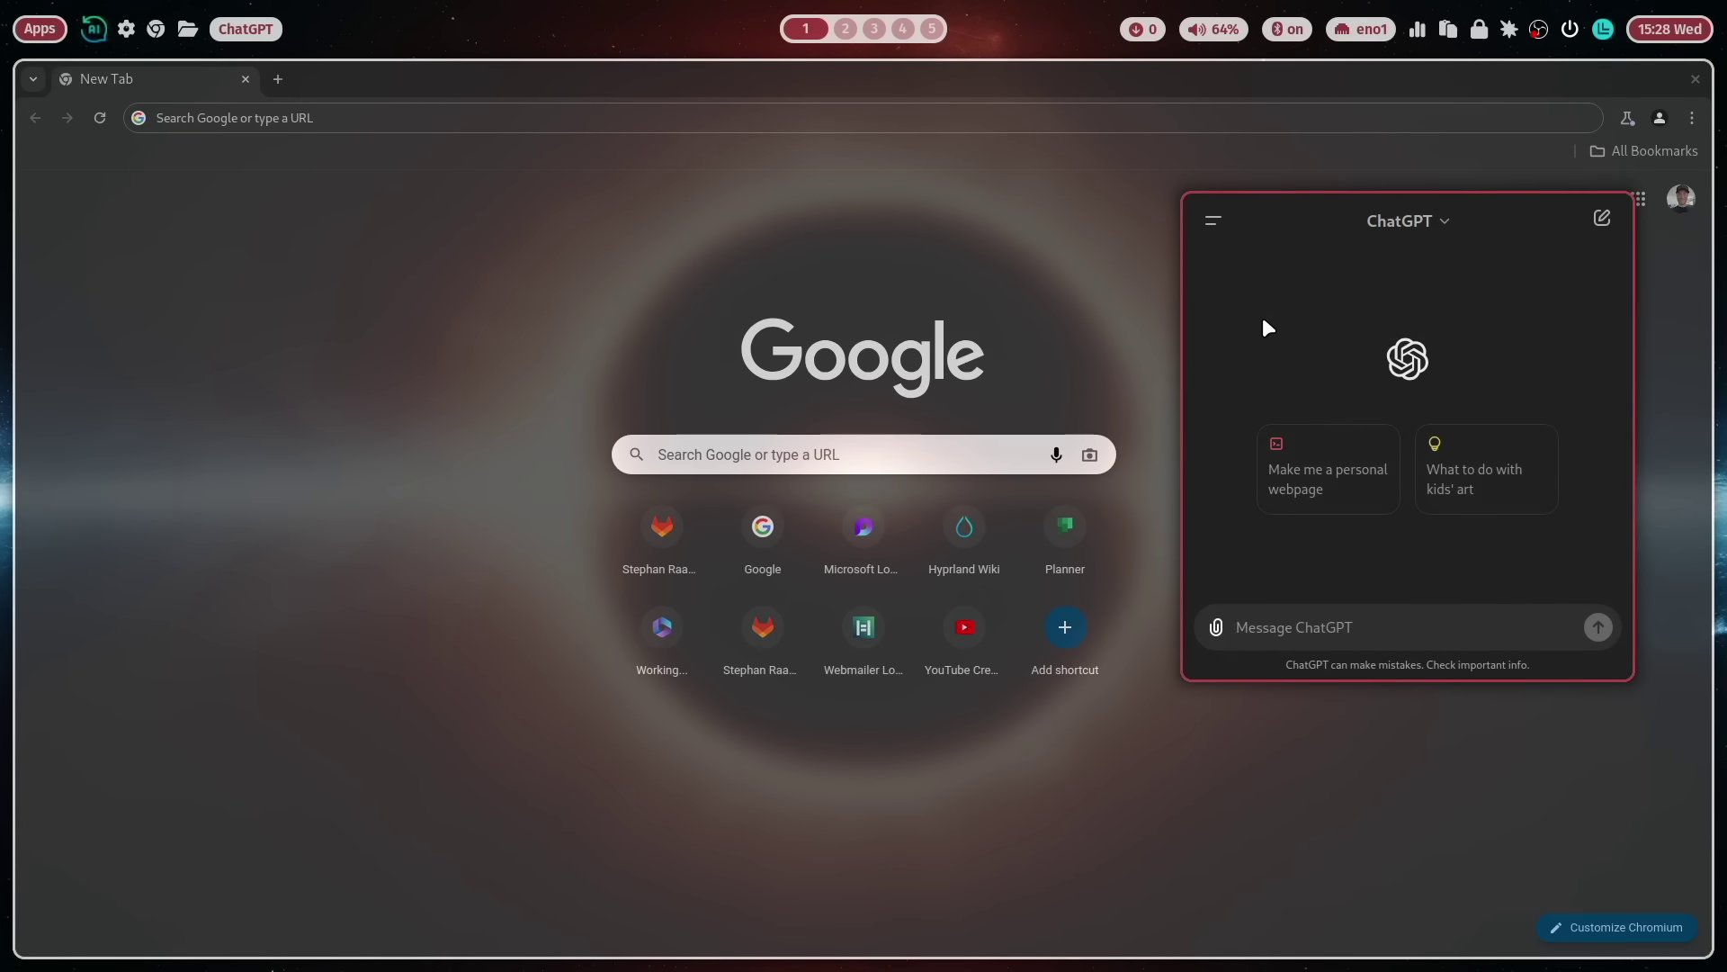
{"action": "key", "text": "super+q"}
{"action": "key", "text": "super+q"}
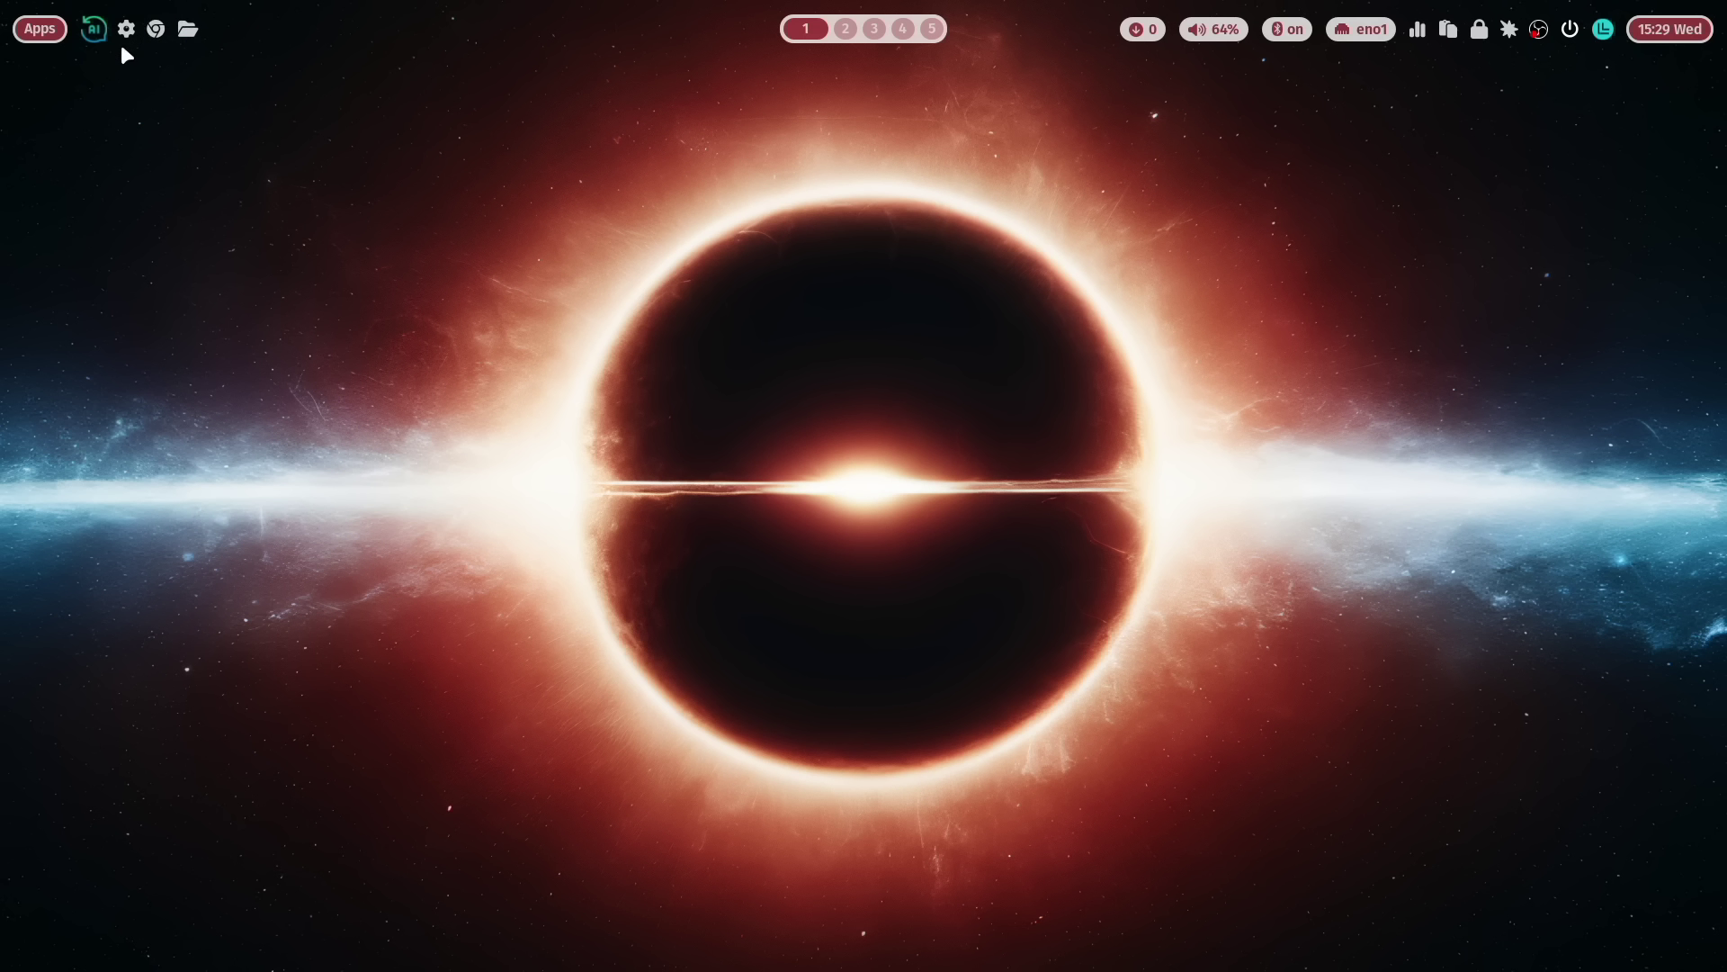
Step: Pick blur1 from the wallpaper-effect list to blur the red black-hole wallpaper
{"action": "mouse_move", "coordinate": [126, 42]}
{"action": "left_click", "coordinate": [186, 31]}
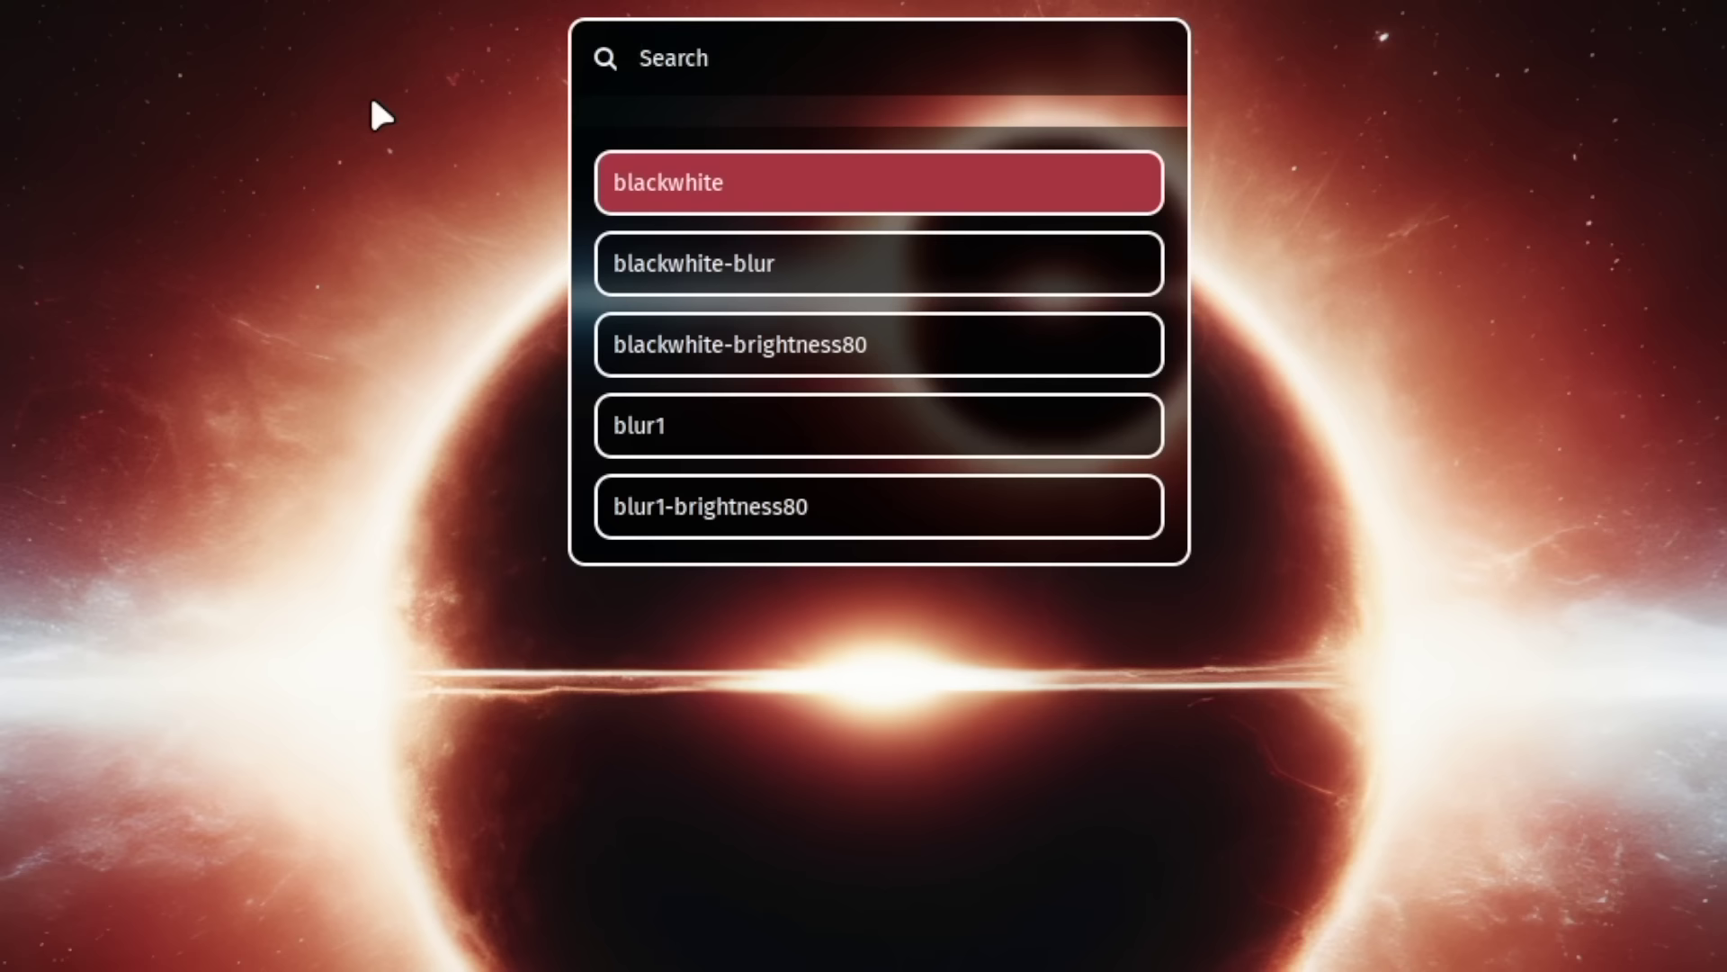
{"action": "key", "text": "Down"}
{"action": "key", "text": "Down"}
{"action": "key", "text": "Down"}
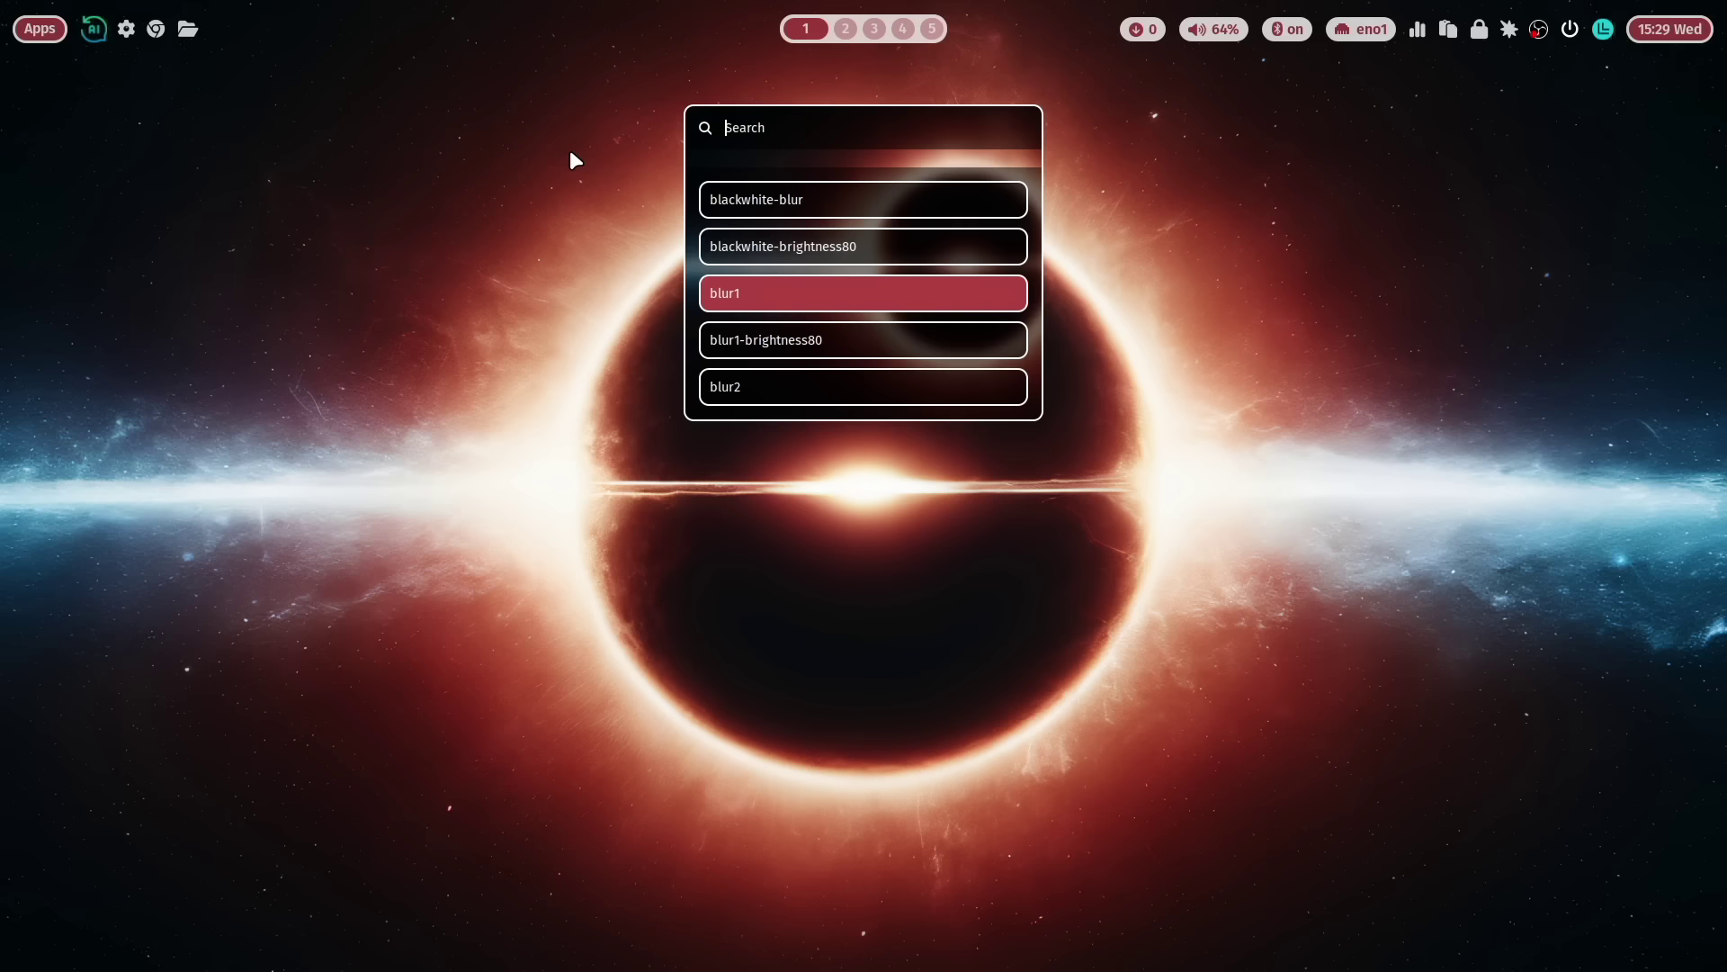
{"action": "key", "text": "Return"}
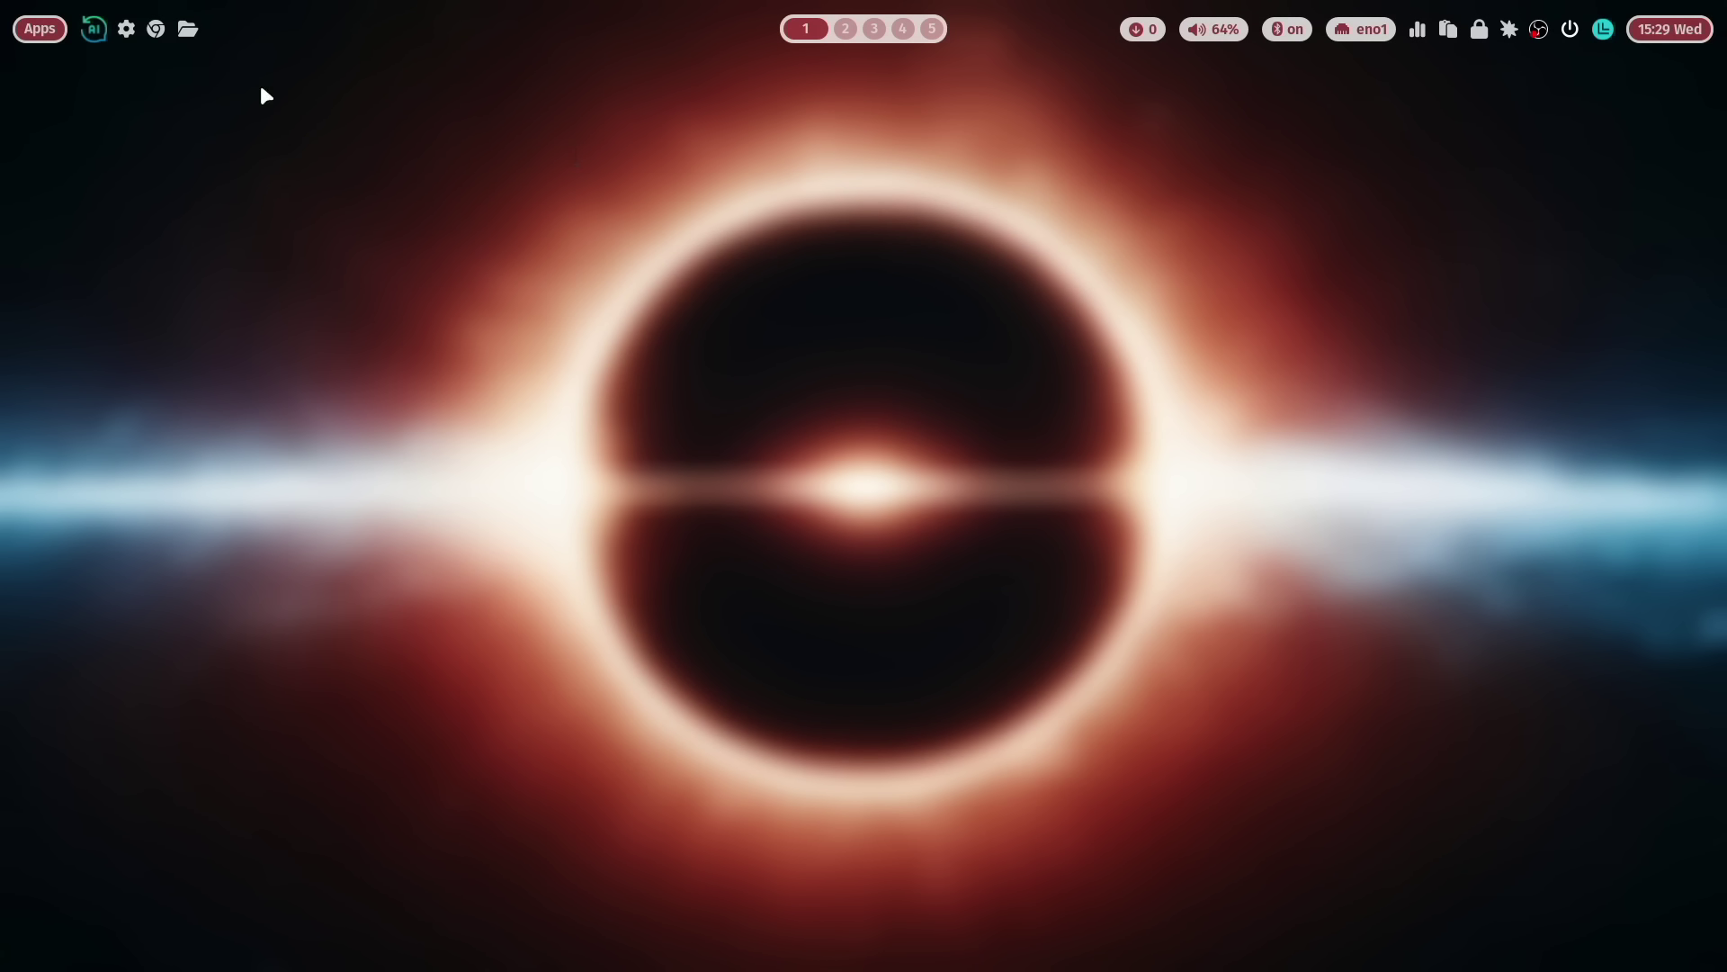
Step: Try the blackwhite and then blackwhite-blur wallpaper effects
{"action": "mouse_move", "coordinate": [125, 36]}
{"action": "left_click", "coordinate": [186, 29]}
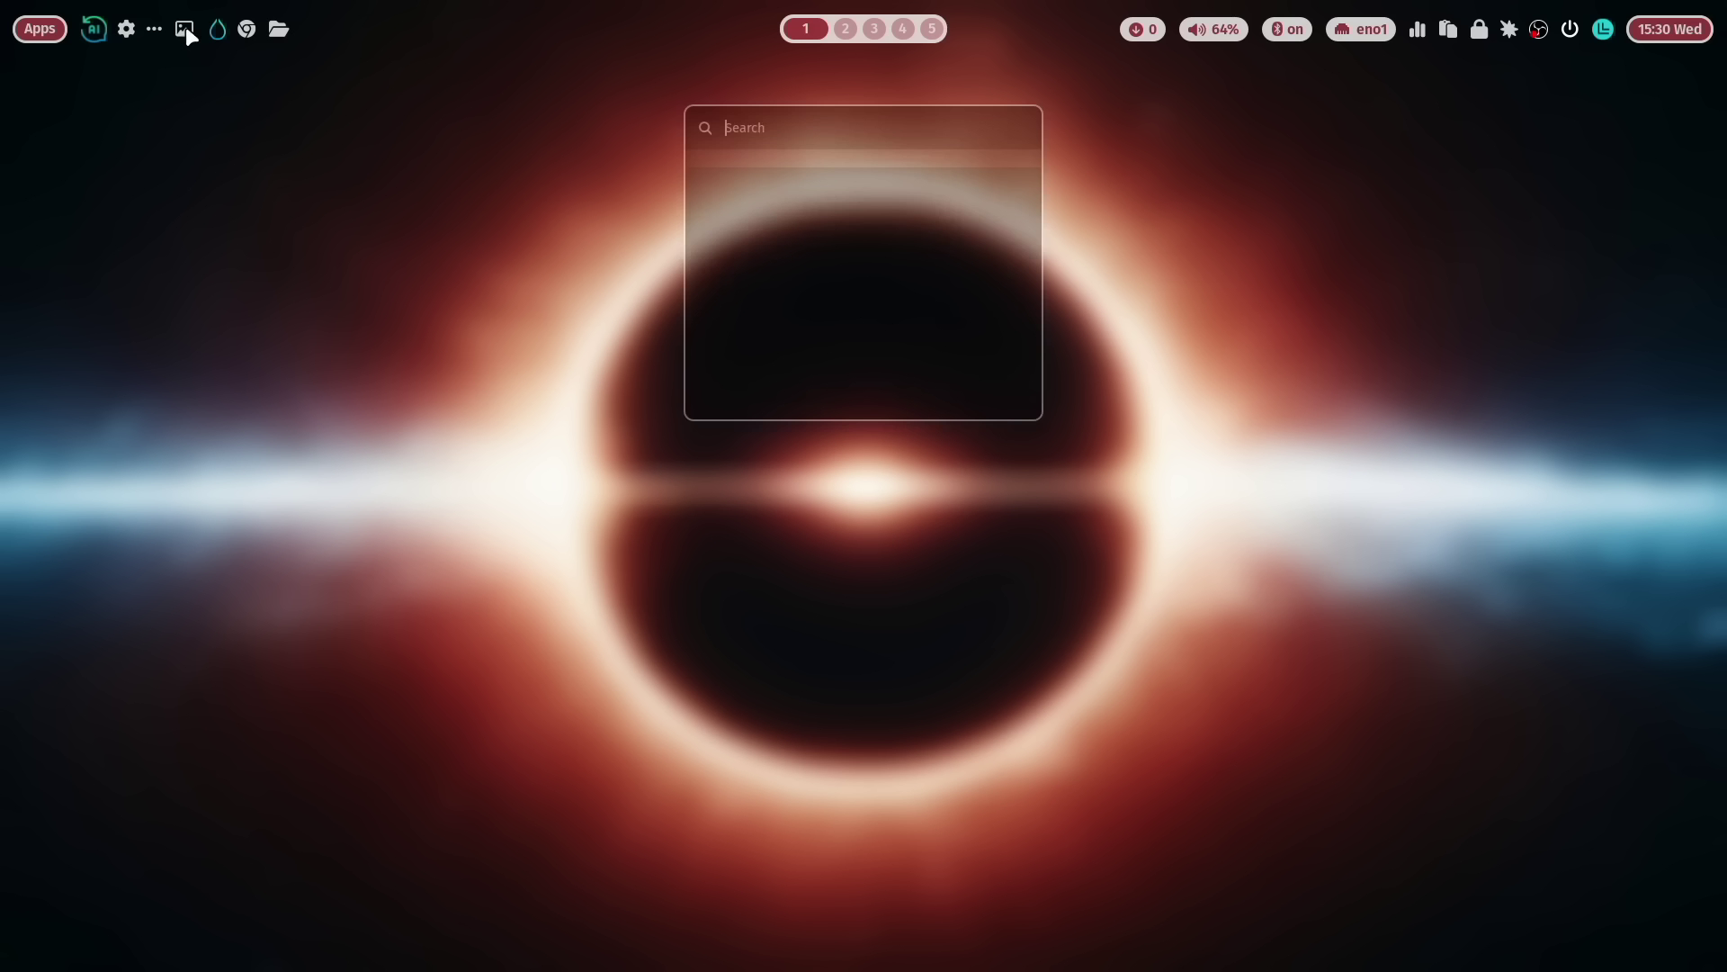
{"action": "key", "text": "Down"}
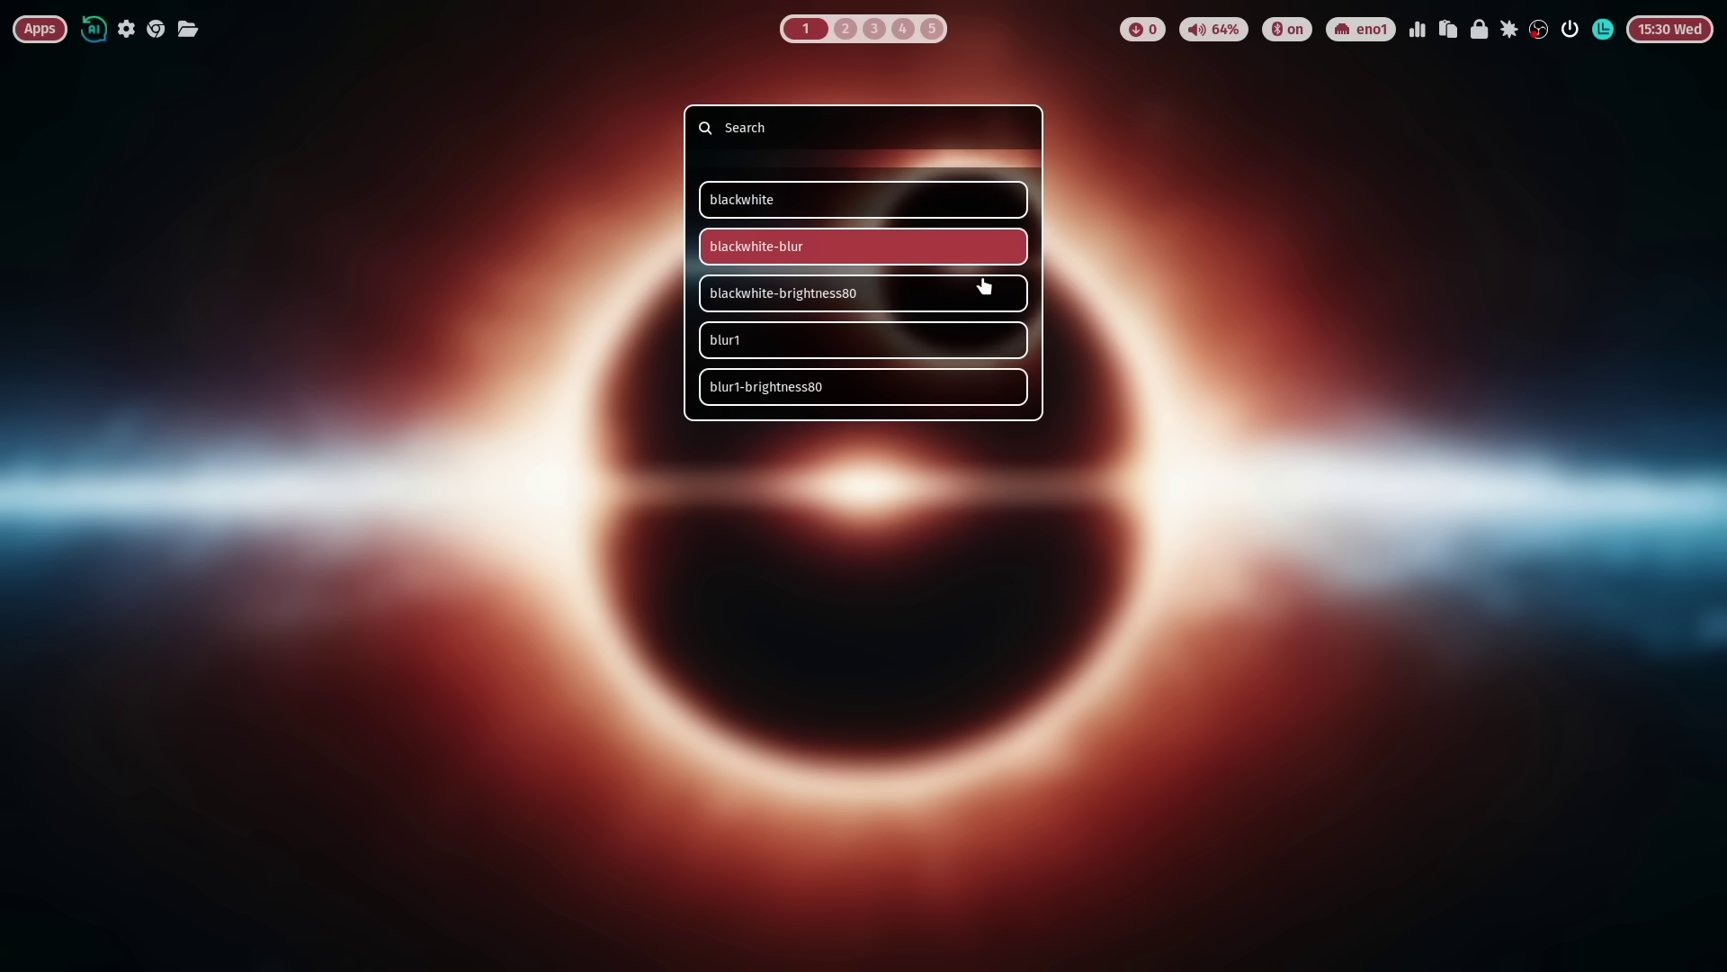
{"action": "key", "text": "Up"}
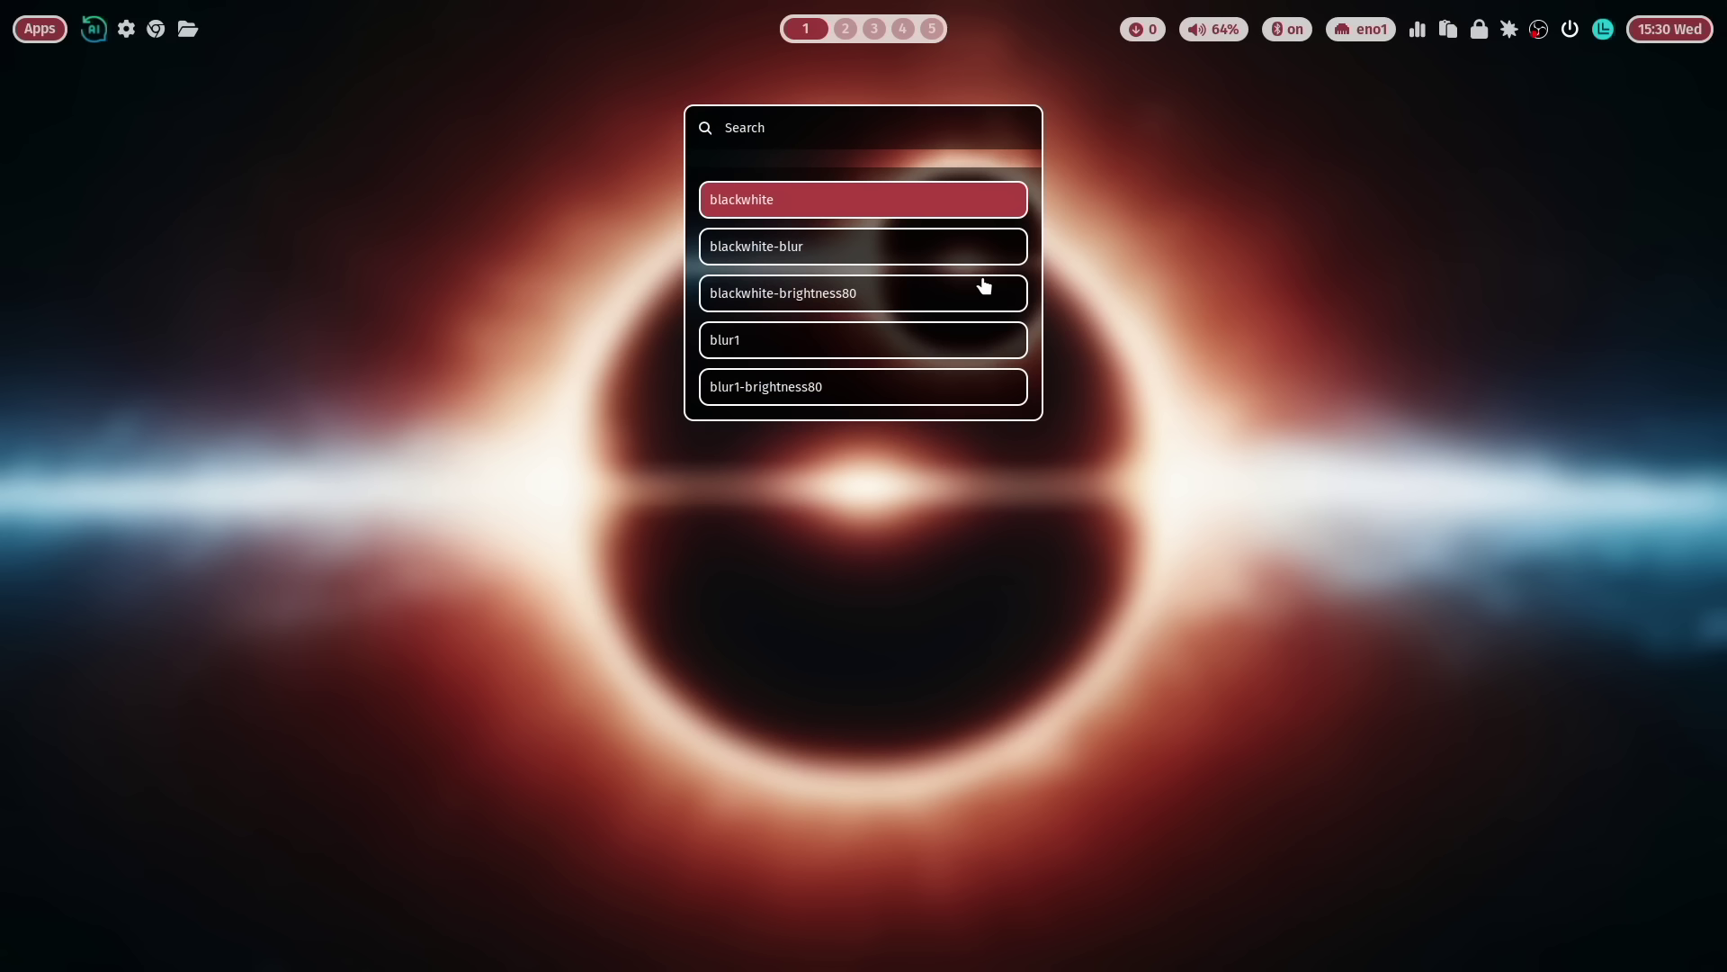
{"action": "key", "text": "Return"}
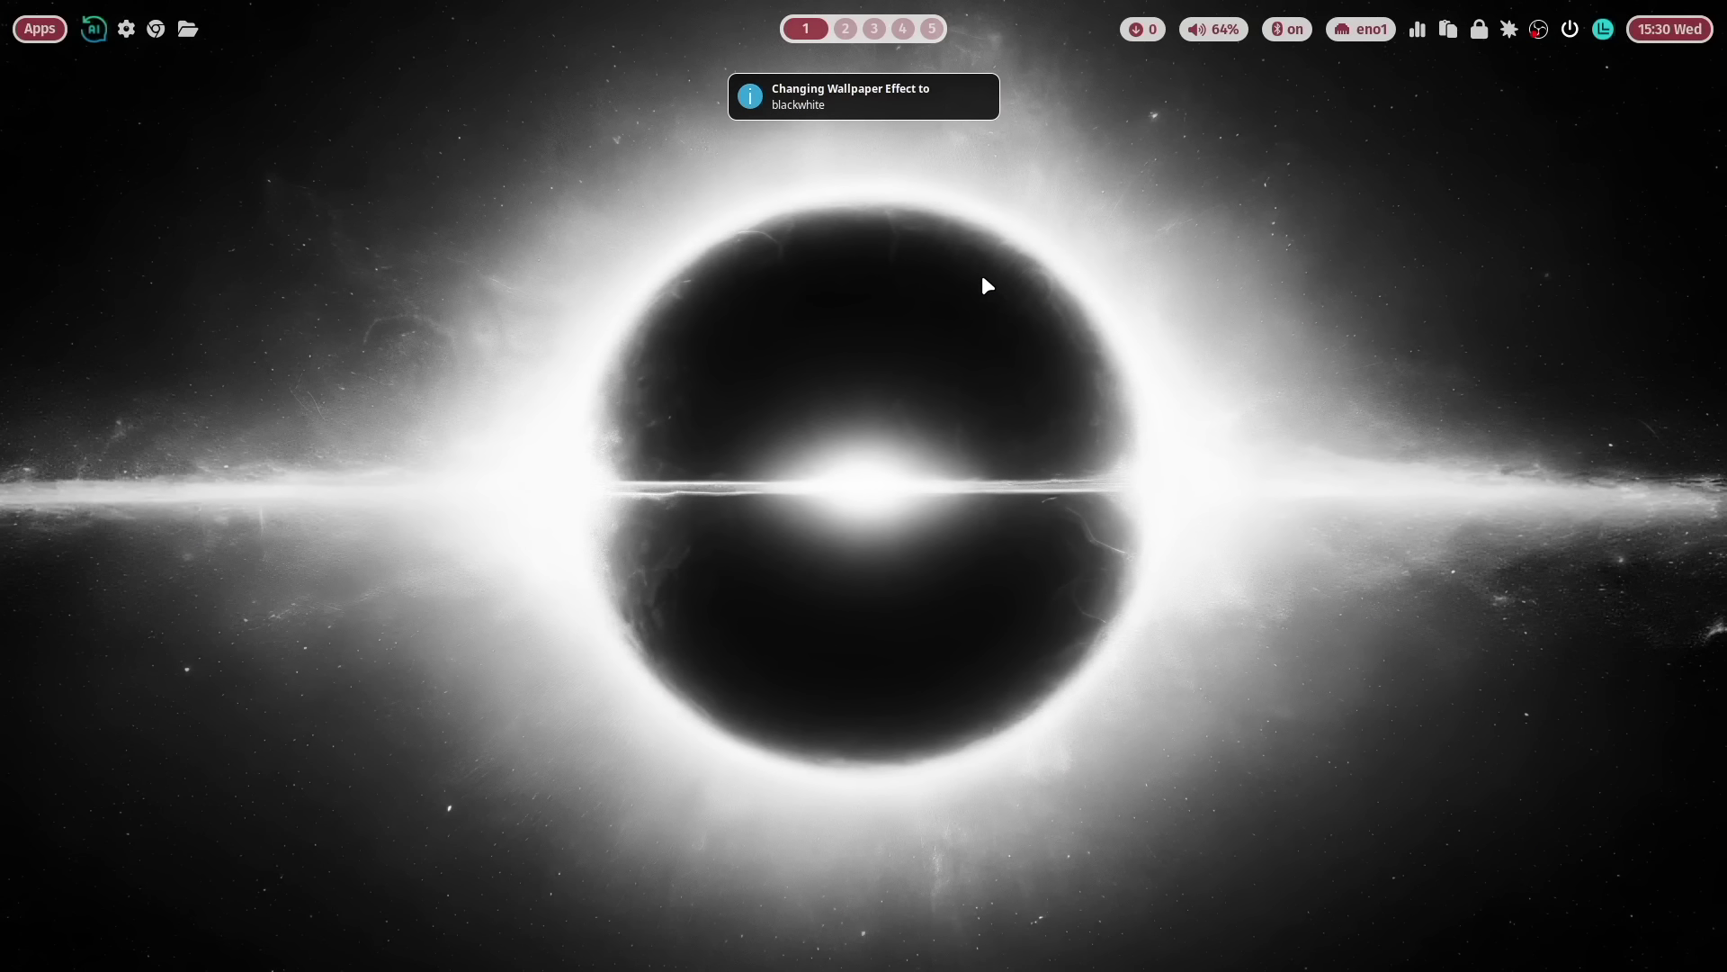
{"action": "mouse_move", "coordinate": [127, 31]}
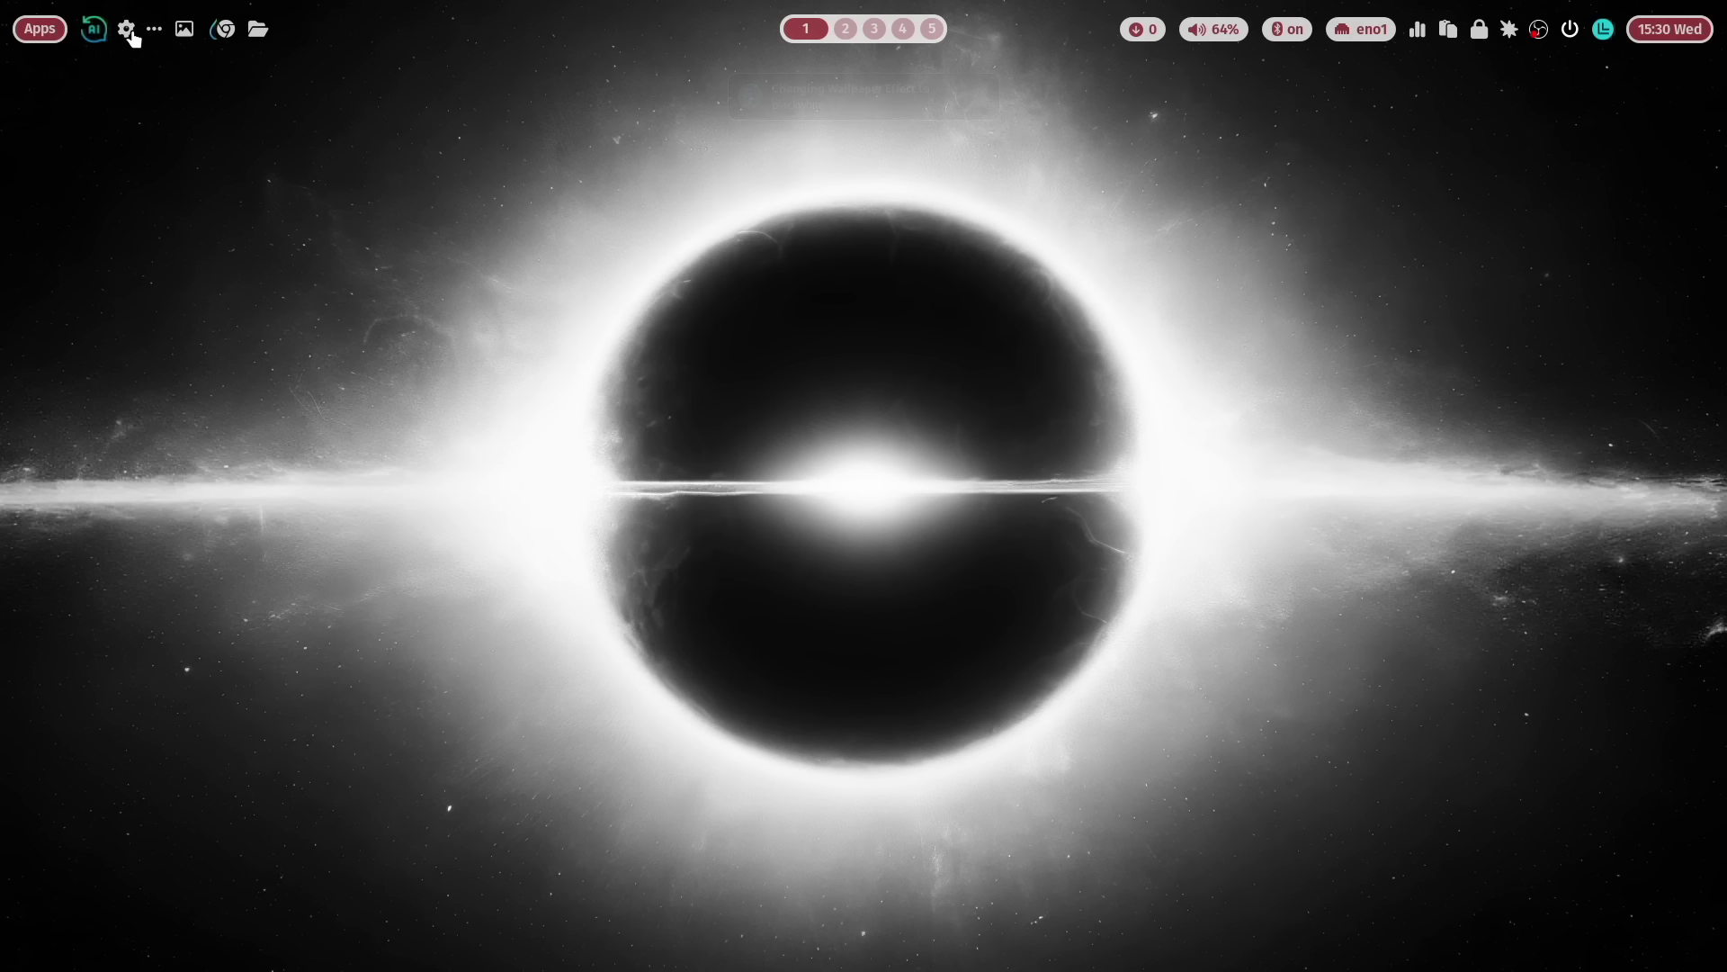
{"action": "left_click", "coordinate": [184, 33]}
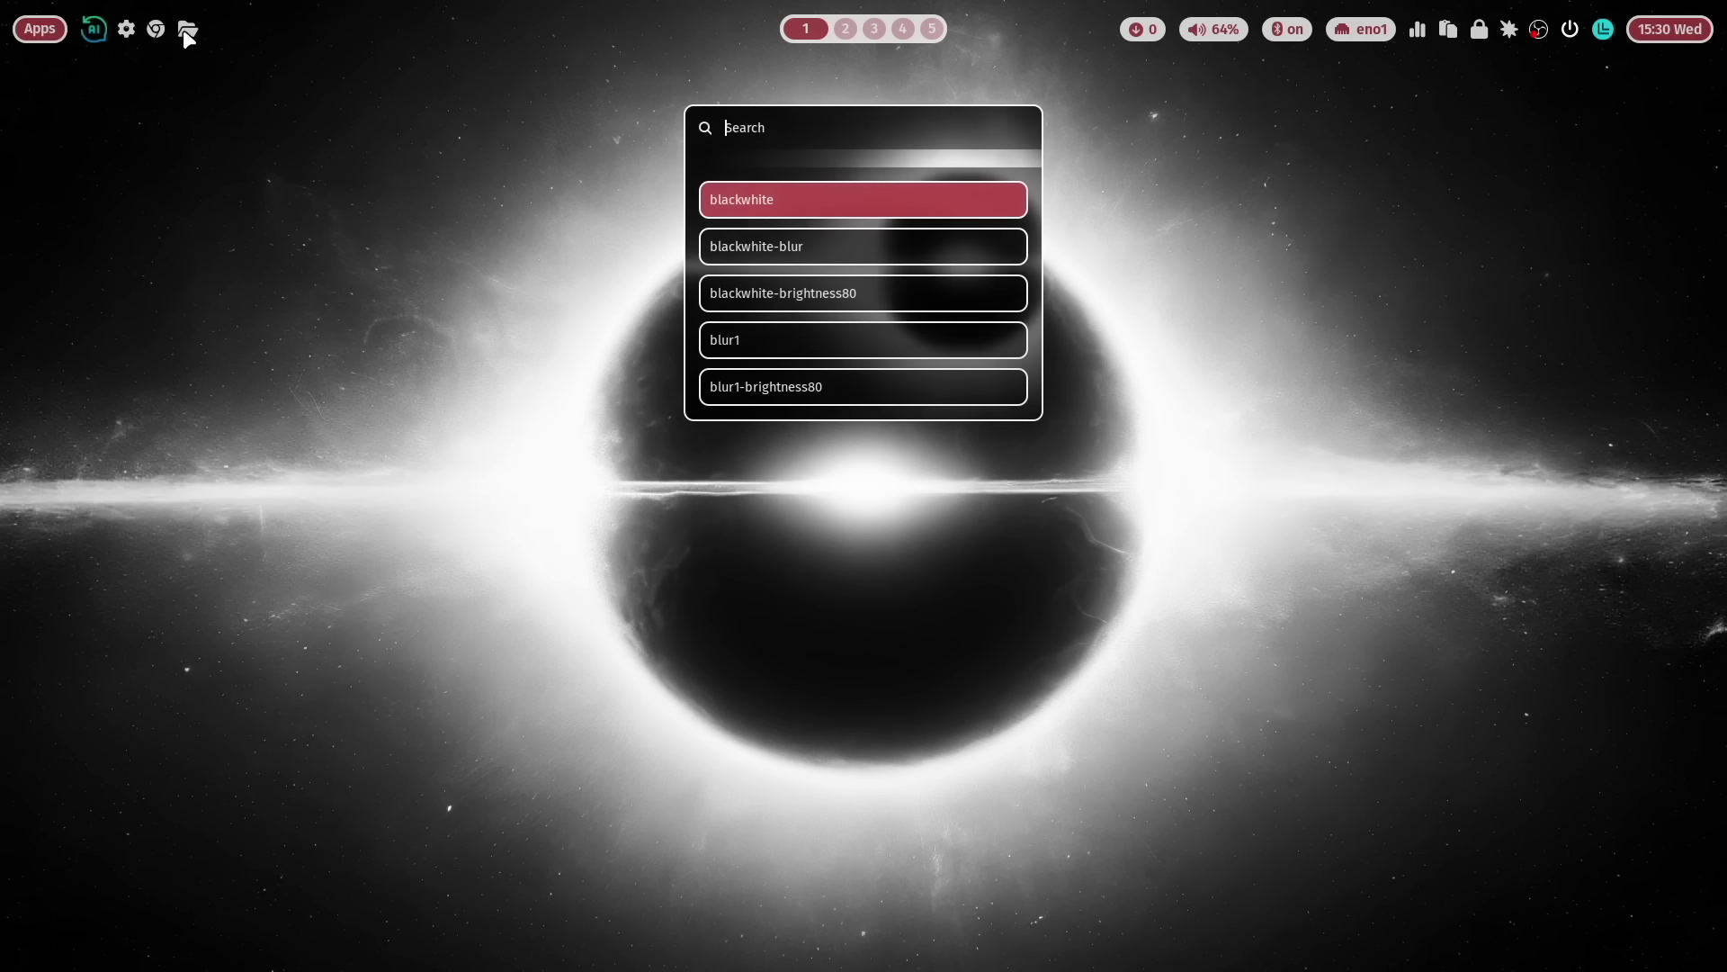
{"action": "left_click", "coordinate": [882, 254]}
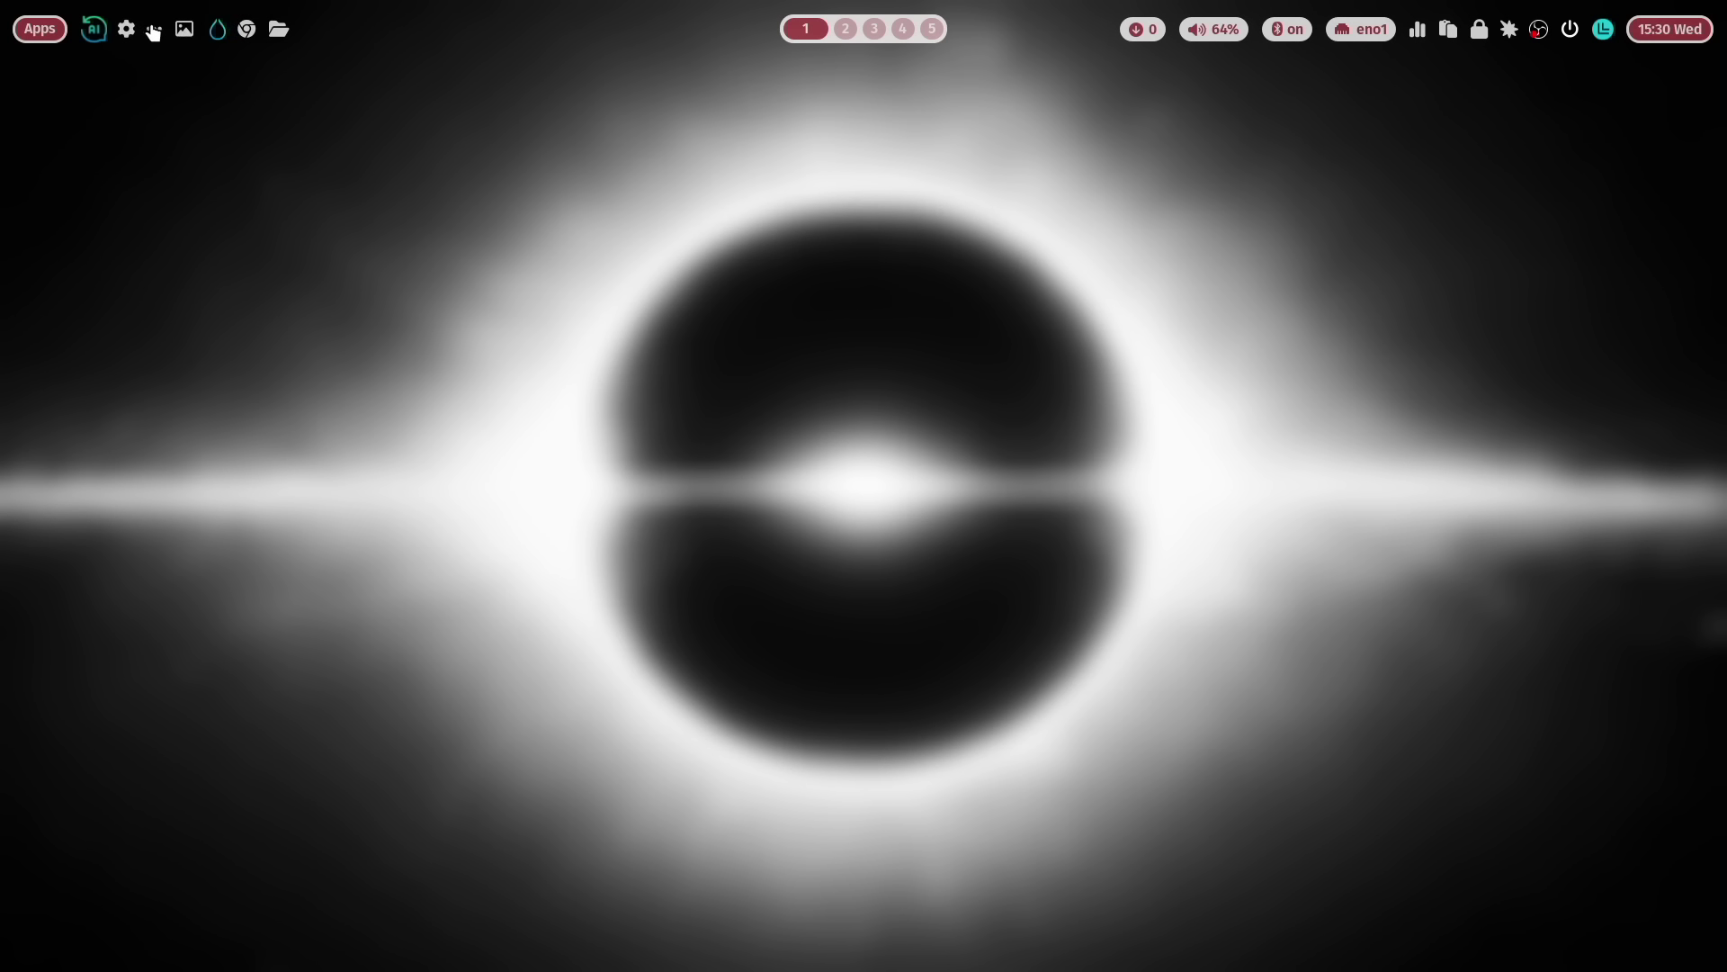
Step: Apply the blur1-brightness80 wallpaper effect
{"action": "left_click", "coordinate": [184, 34]}
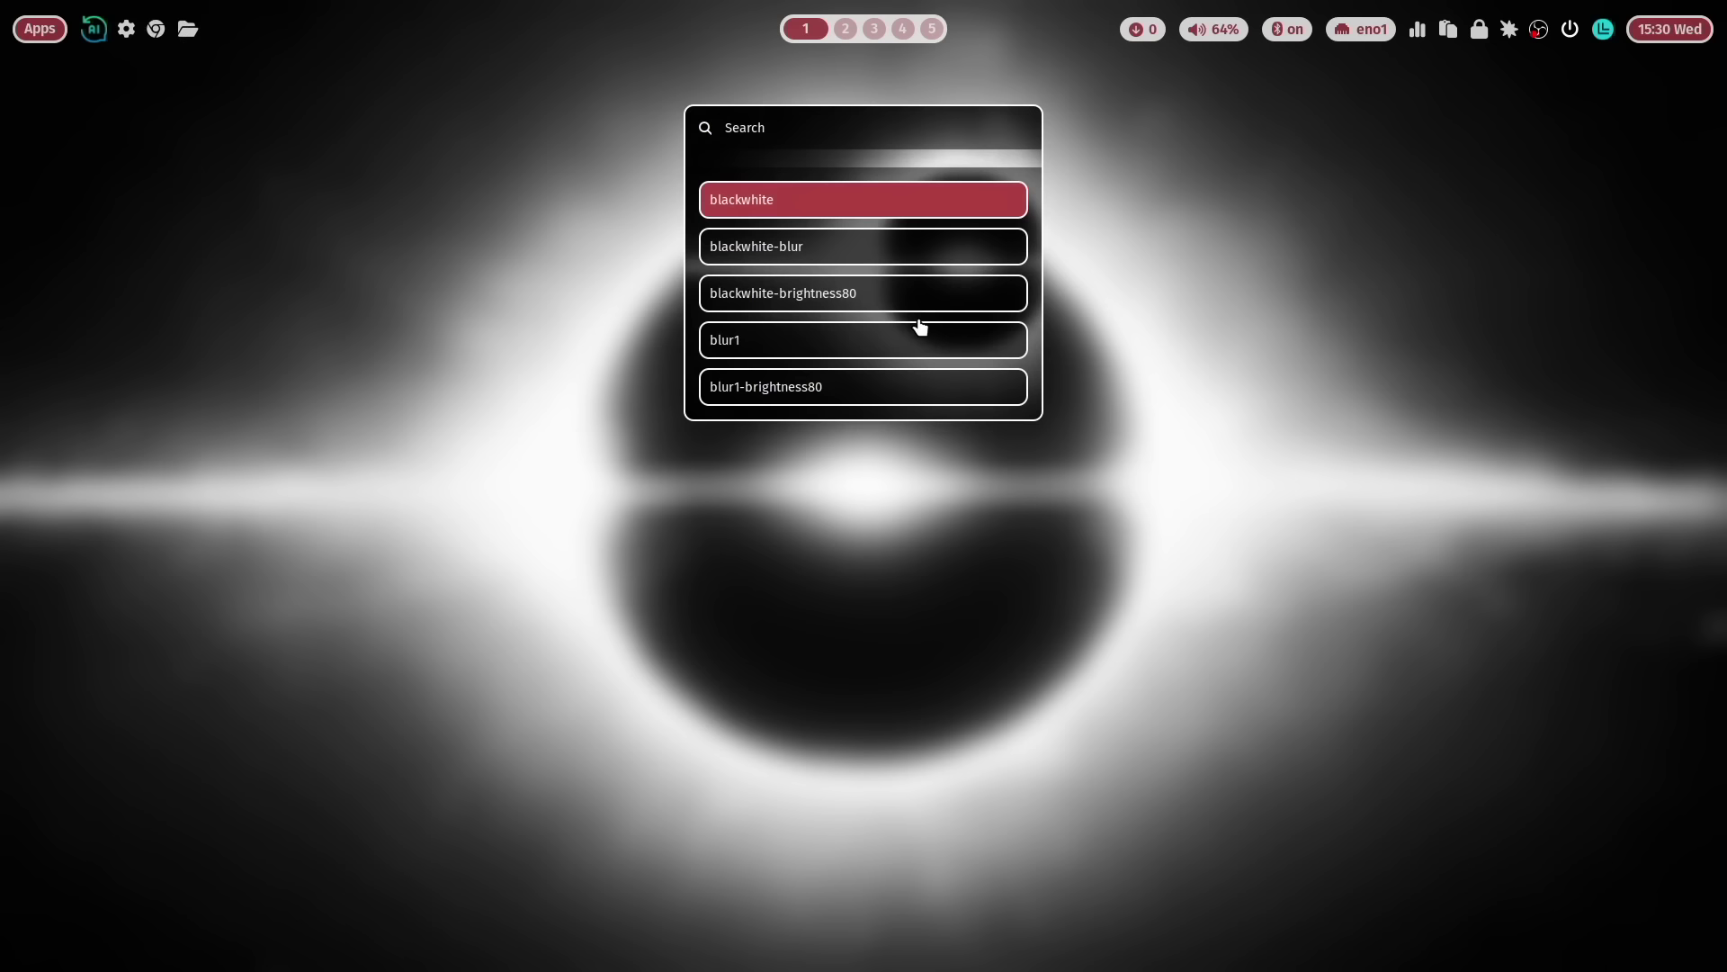
{"action": "key", "text": "Down"}
{"action": "key", "text": "Down"}
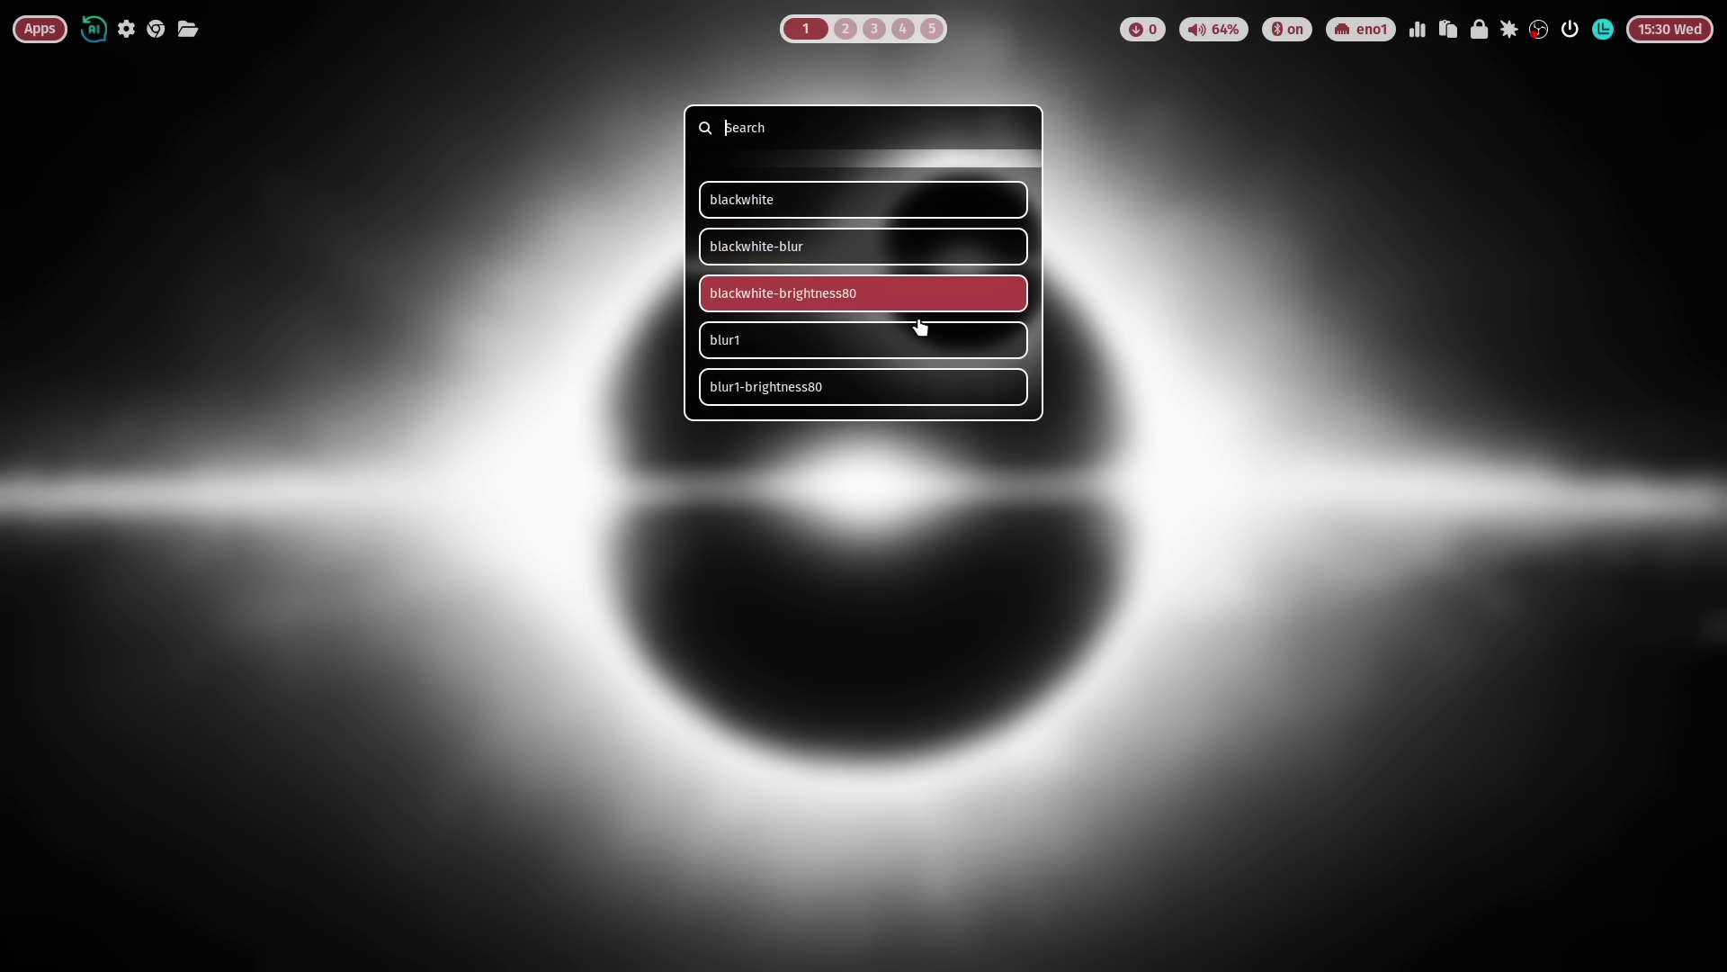
{"action": "key", "text": "Down"}
{"action": "key", "text": "Down"}
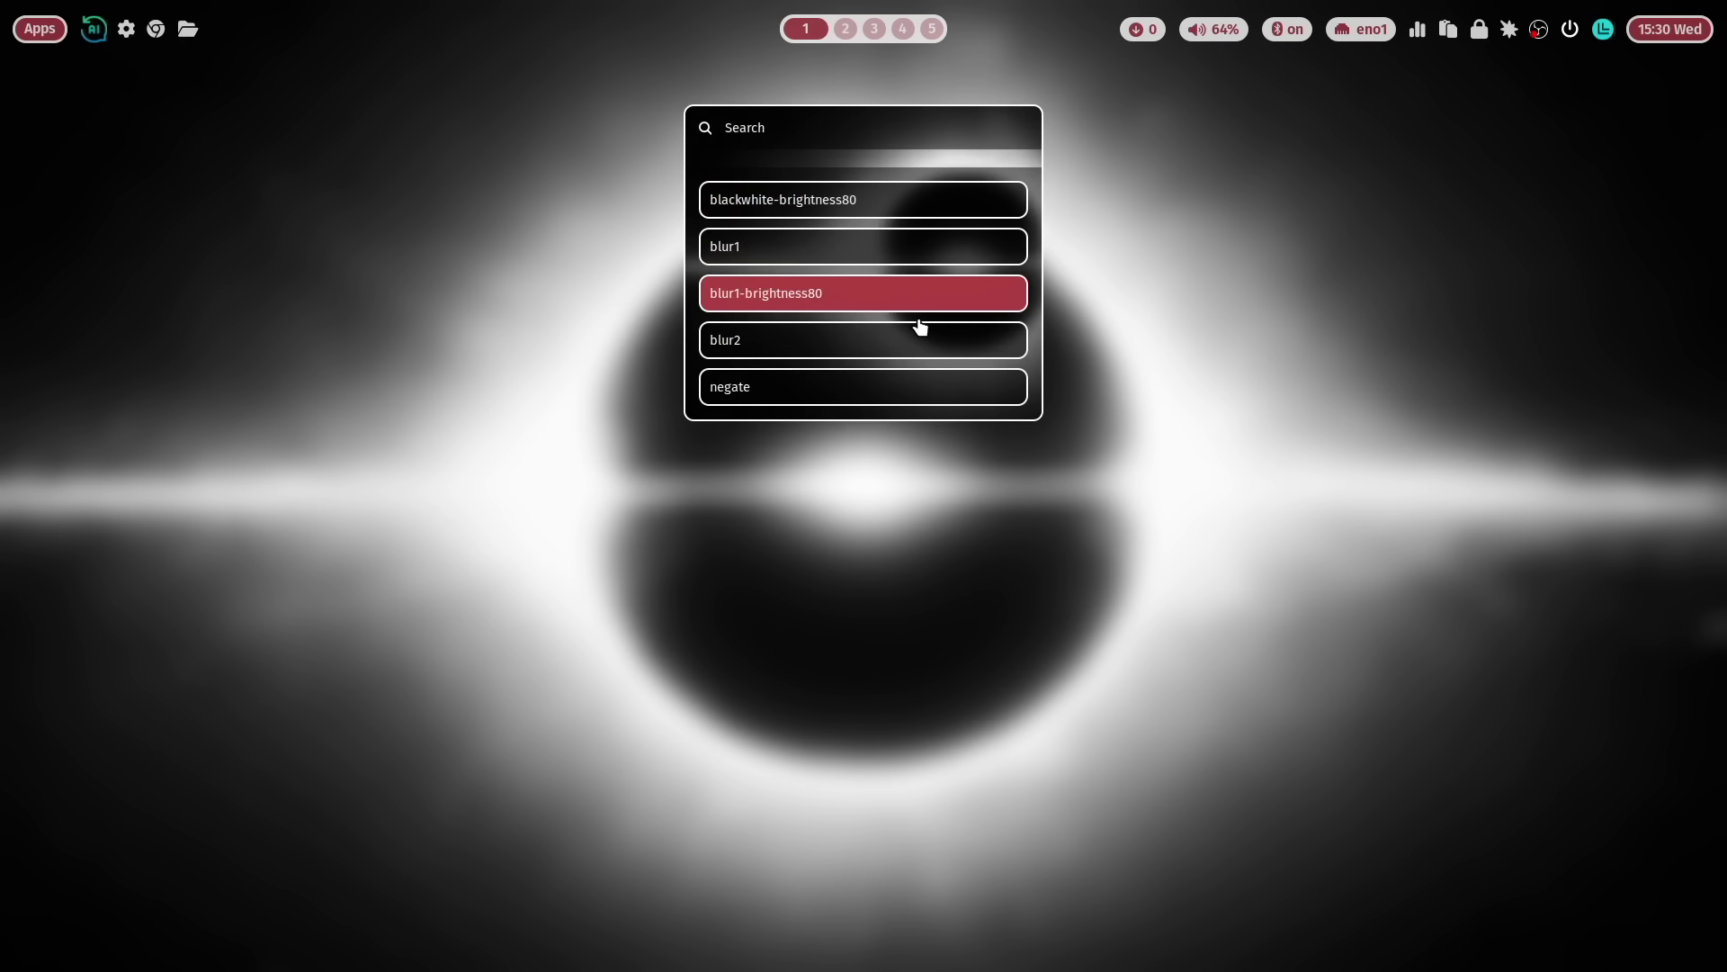
{"action": "key", "text": "Return"}
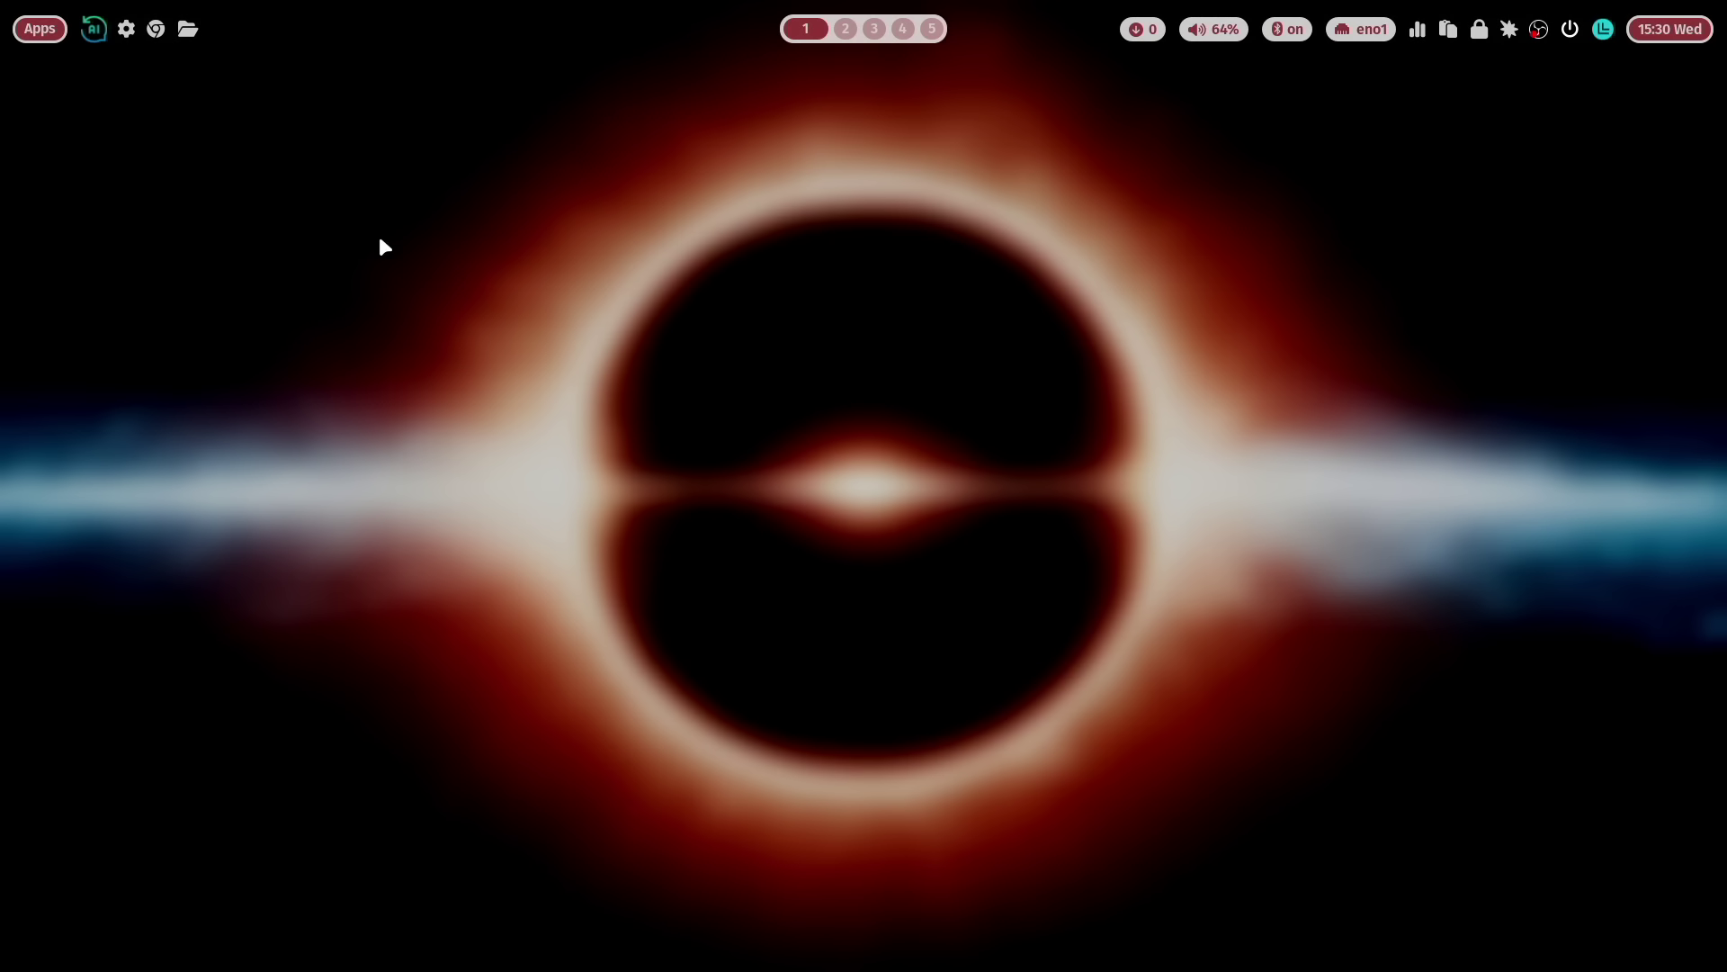
Step: Open and close two terminals, then apply the negate wallpaper effect
{"action": "key", "text": "super+Return"}
{"action": "key", "text": "super+Return"}
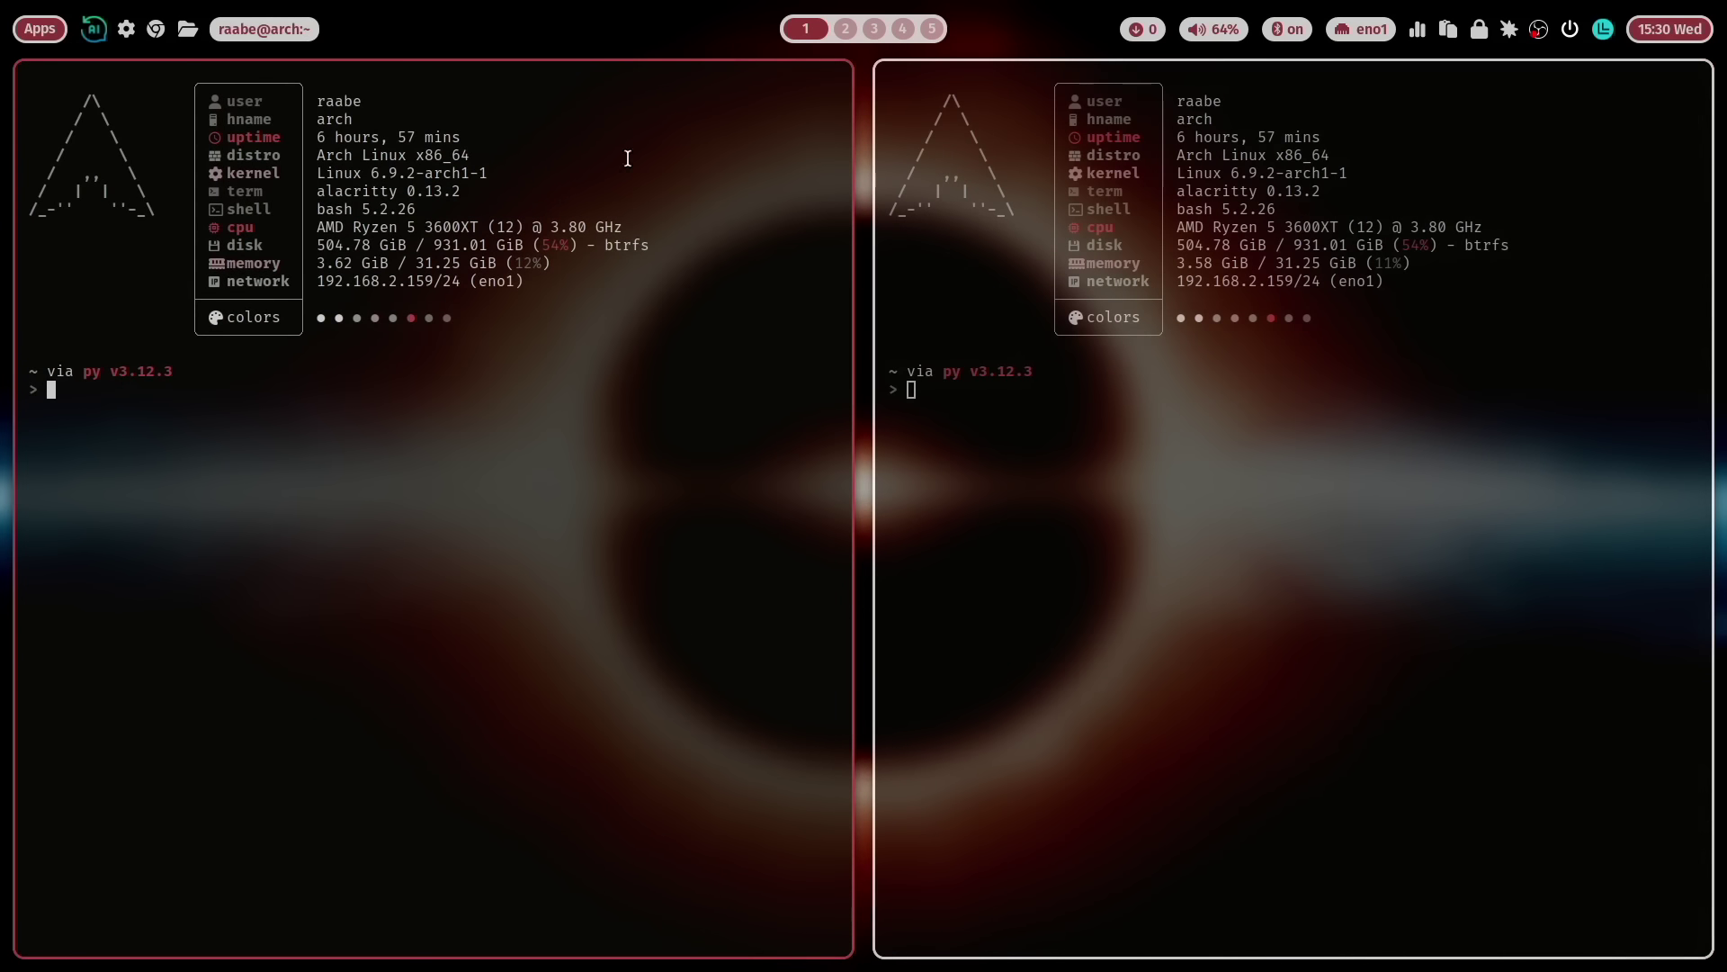
{"action": "key", "text": "super+q"}
{"action": "key", "text": "super+q"}
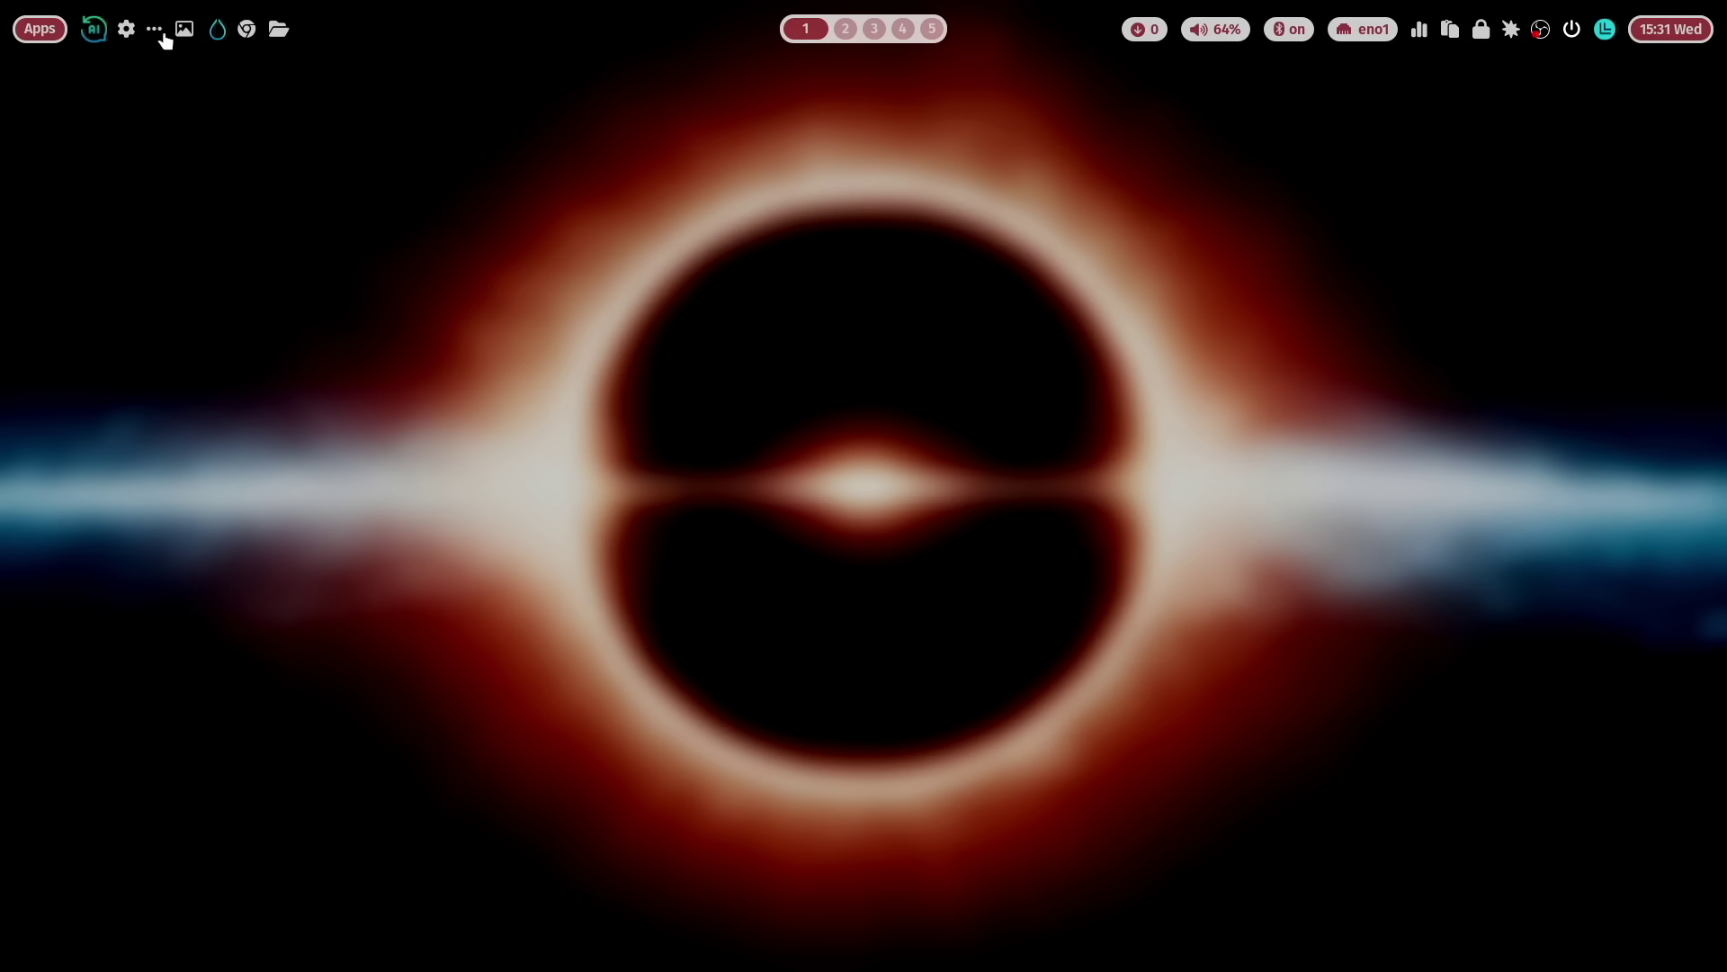
{"action": "left_click", "coordinate": [185, 31]}
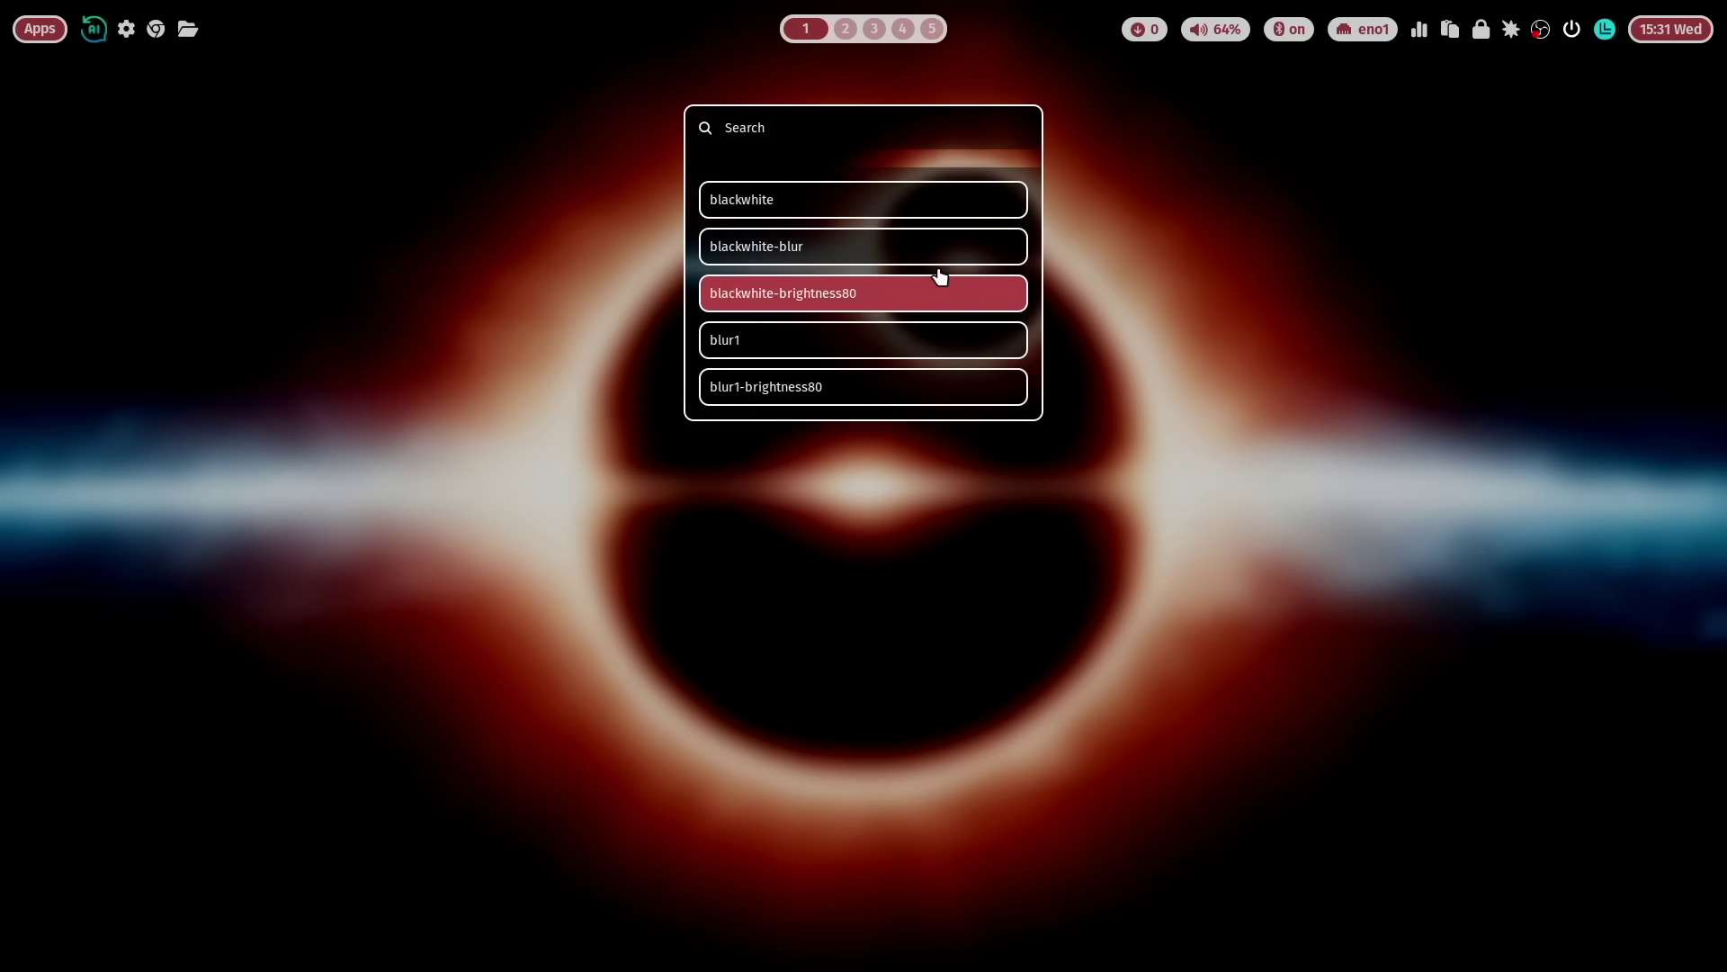
{"action": "scroll", "coordinate": [939, 275], "scroll_direction": "down", "scroll_amount": 4}
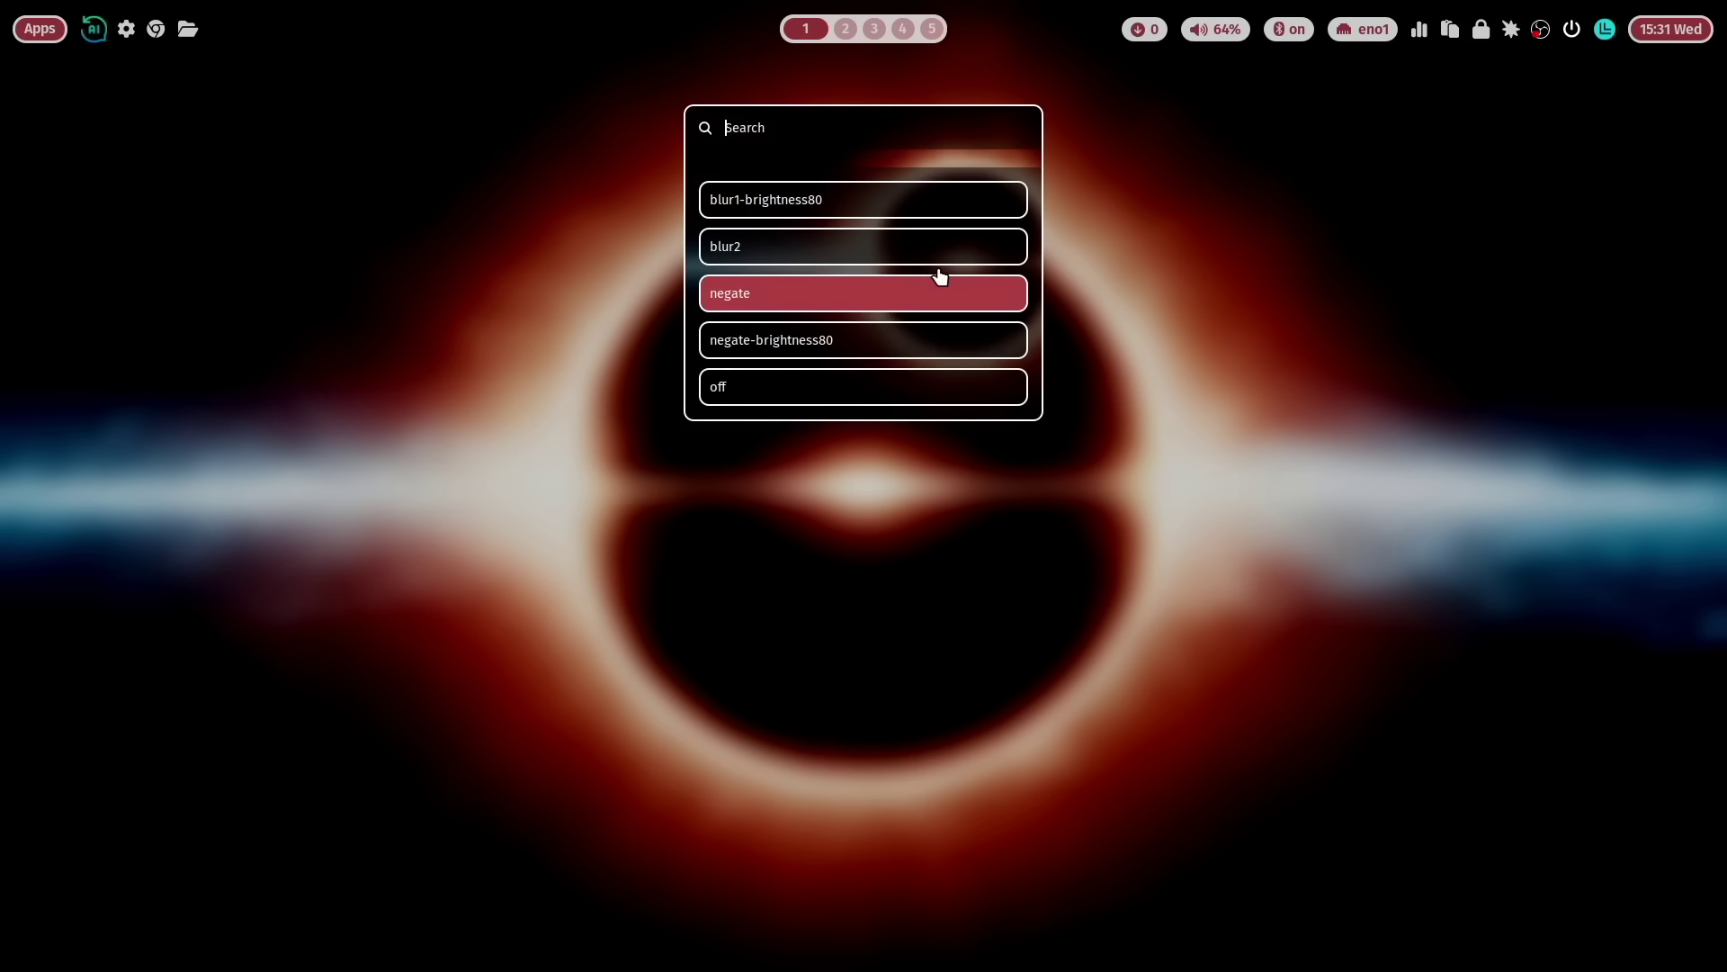
{"action": "left_click", "coordinate": [938, 276]}
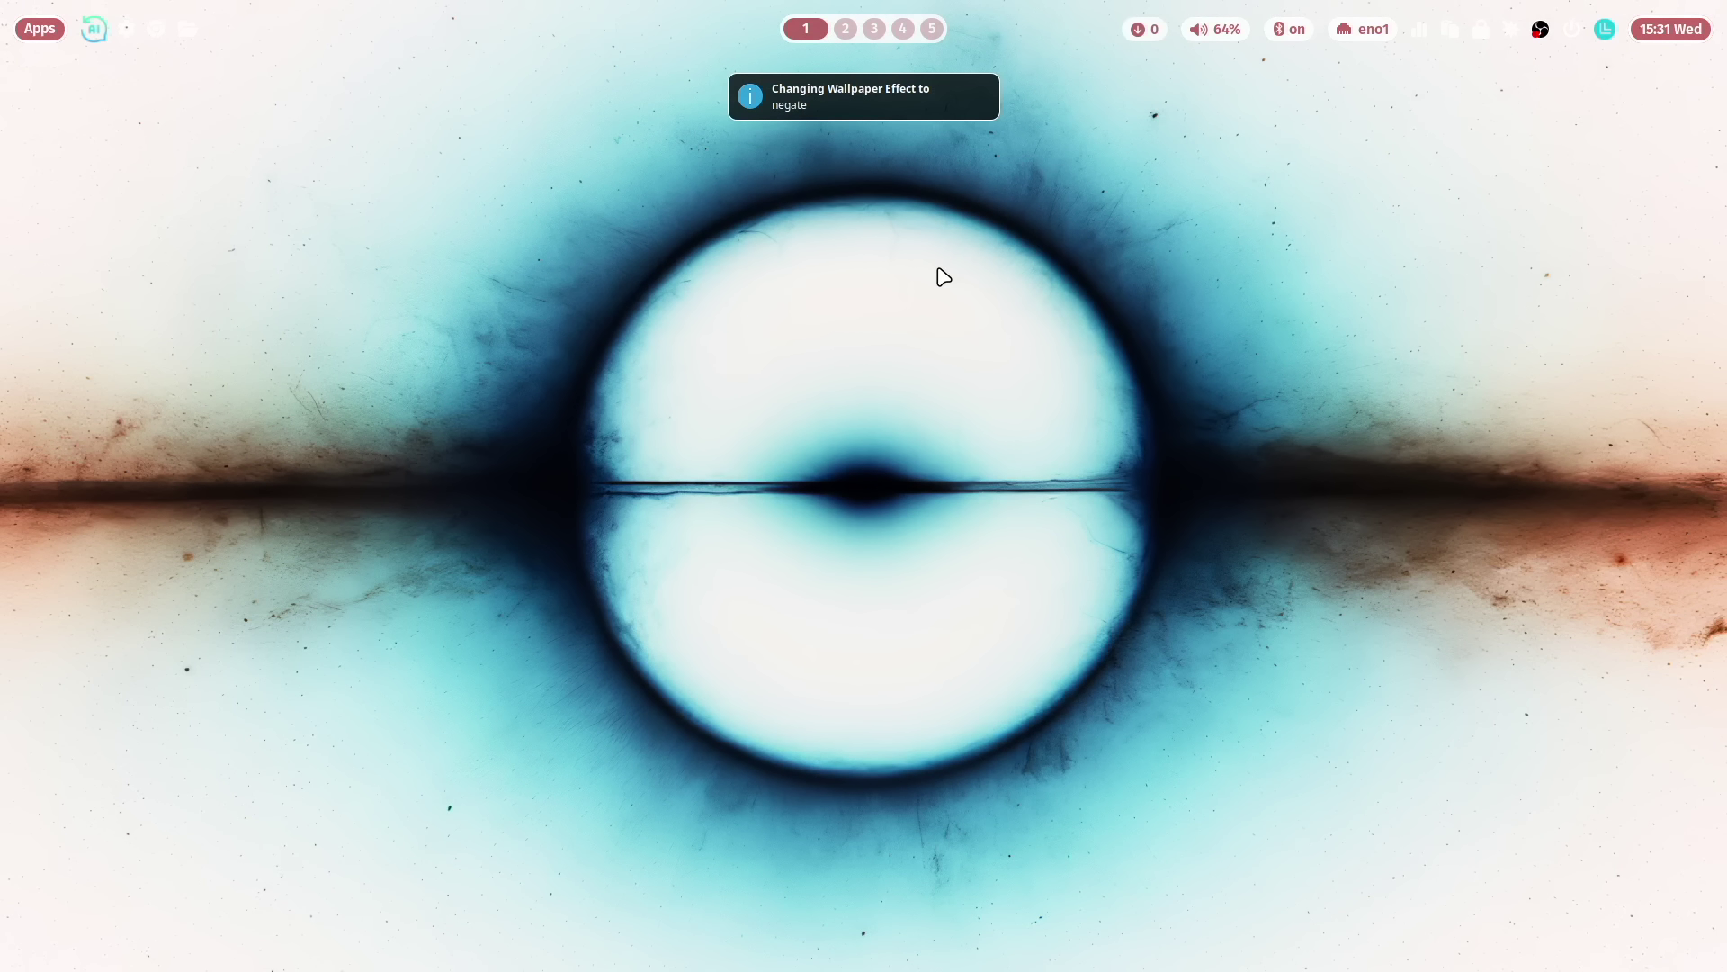
Step: Choose ML4W Blur Black from the Waybar theme list
{"action": "left_click", "coordinate": [158, 38]}
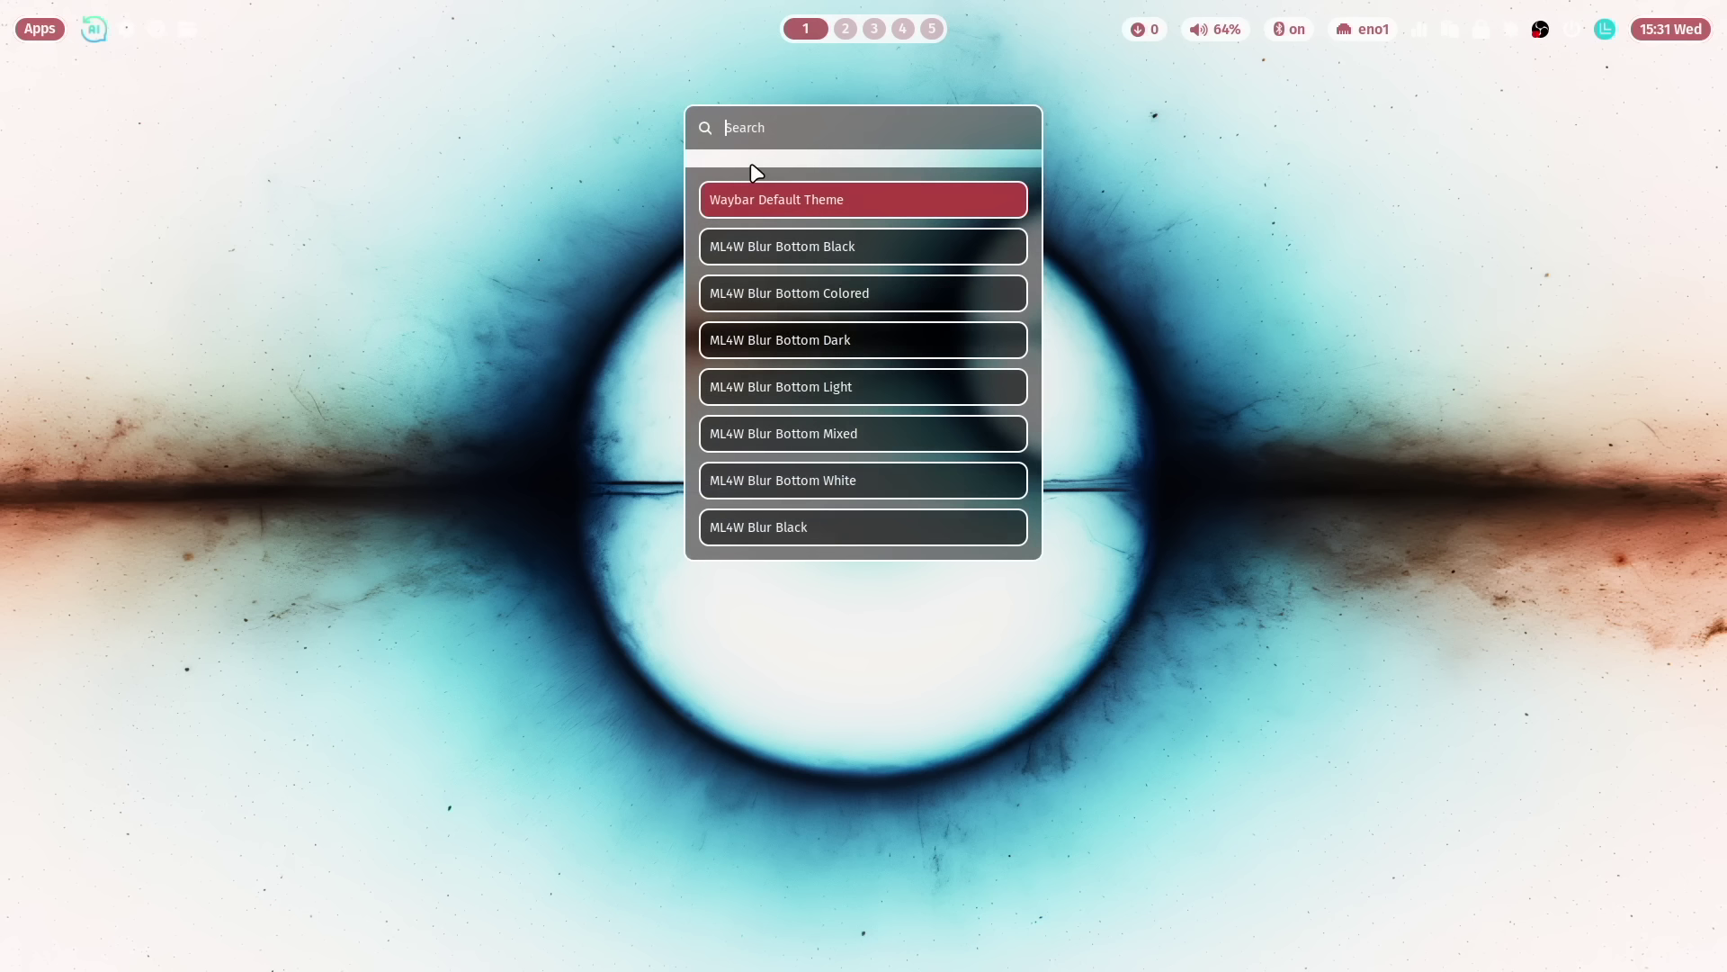
{"action": "key", "text": "Down"}
{"action": "key", "text": "Down"}
{"action": "key", "text": "Down"}
{"action": "key", "text": "Down"}
{"action": "key", "text": "Down"}
{"action": "key", "text": "Down"}
{"action": "key", "text": "Down"}
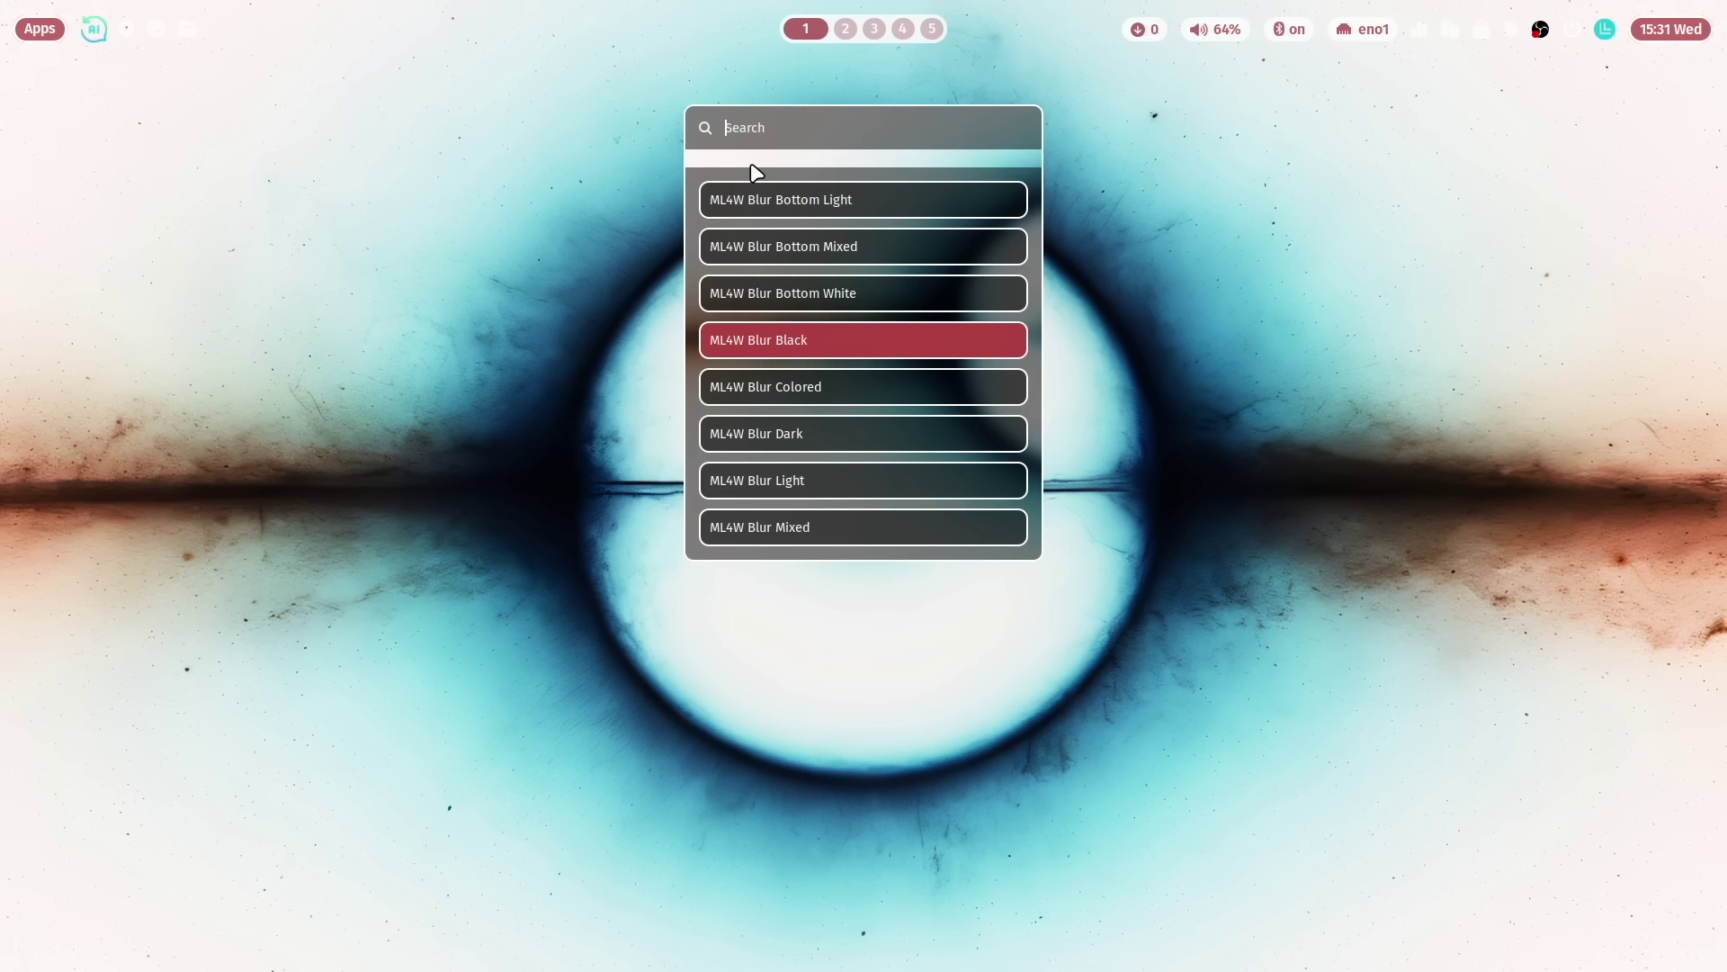
{"action": "key", "text": "Return"}
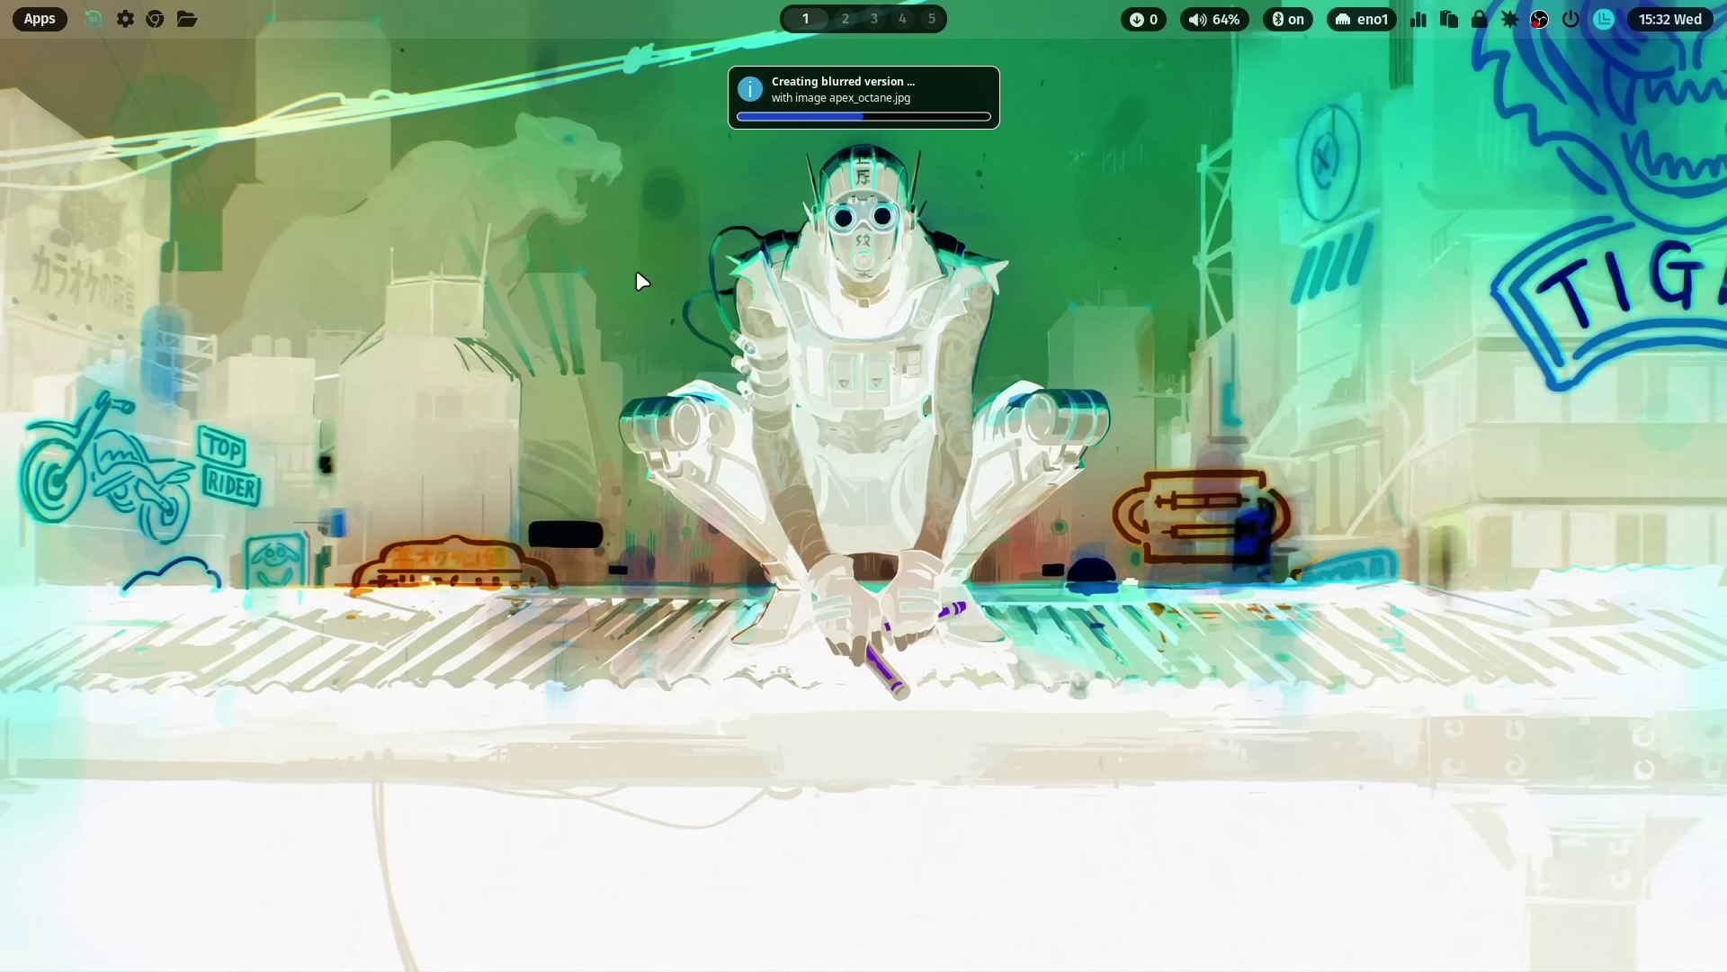
Step: Apply the blur1 effect to the apex_octane.jpg city wallpaper
{"action": "mouse_move", "coordinate": [153, 20]}
{"action": "left_click", "coordinate": [184, 19]}
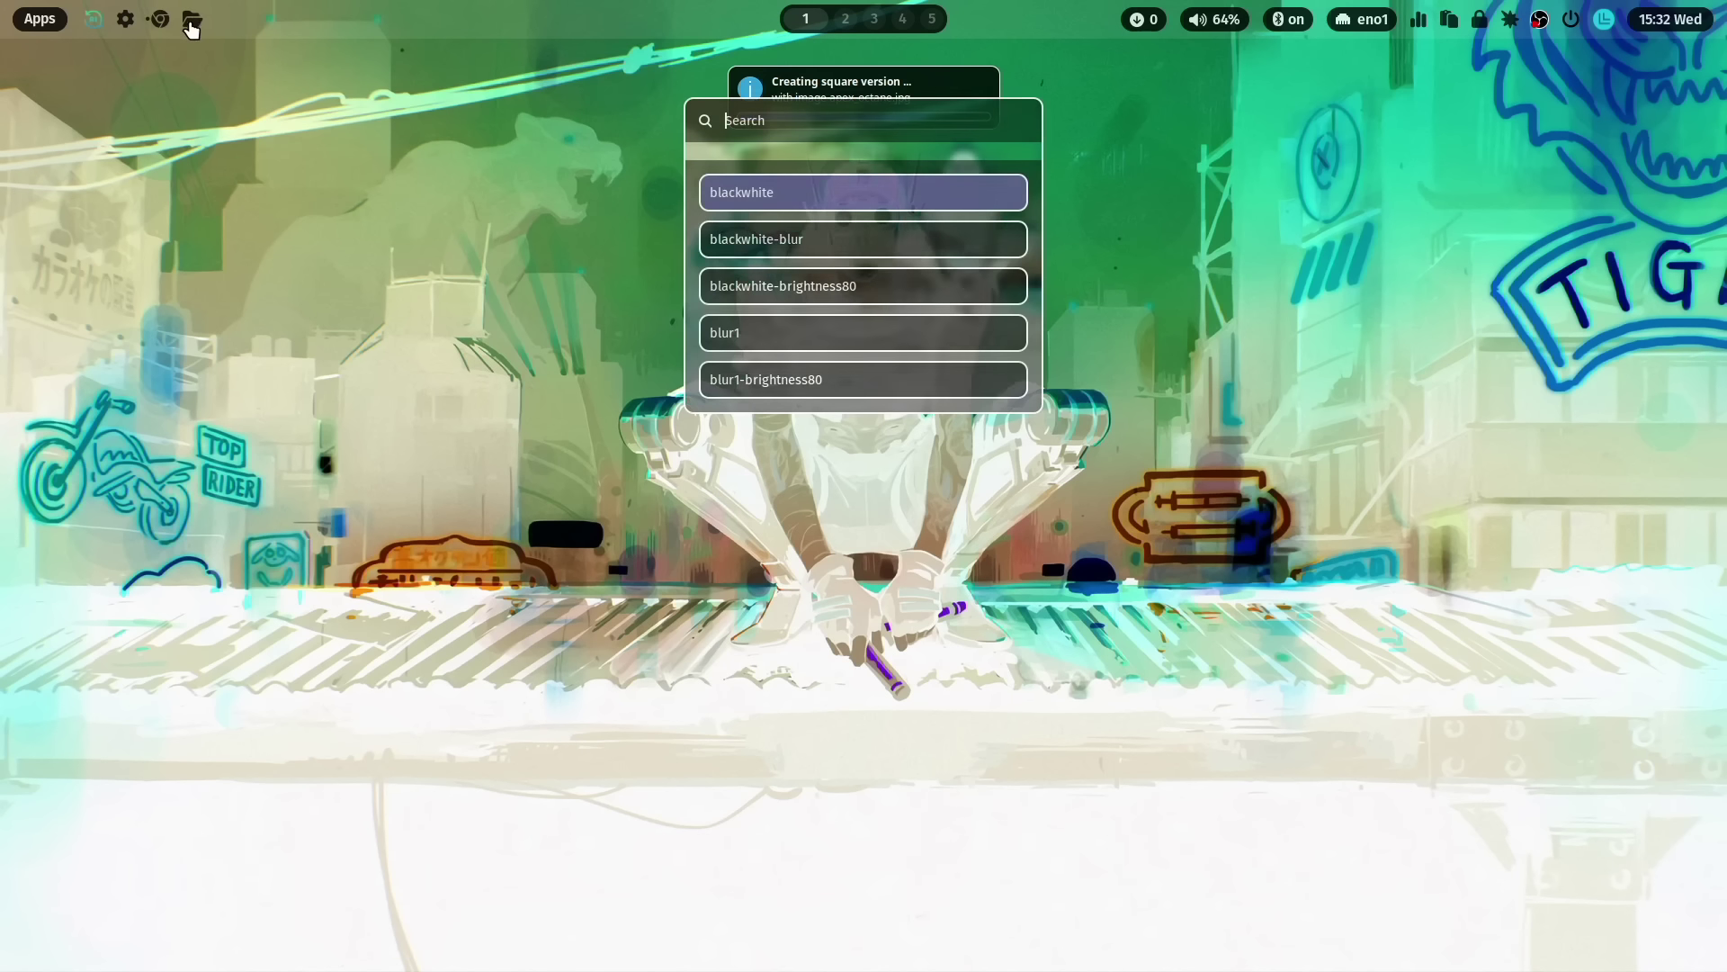
{"action": "left_click", "coordinate": [855, 341]}
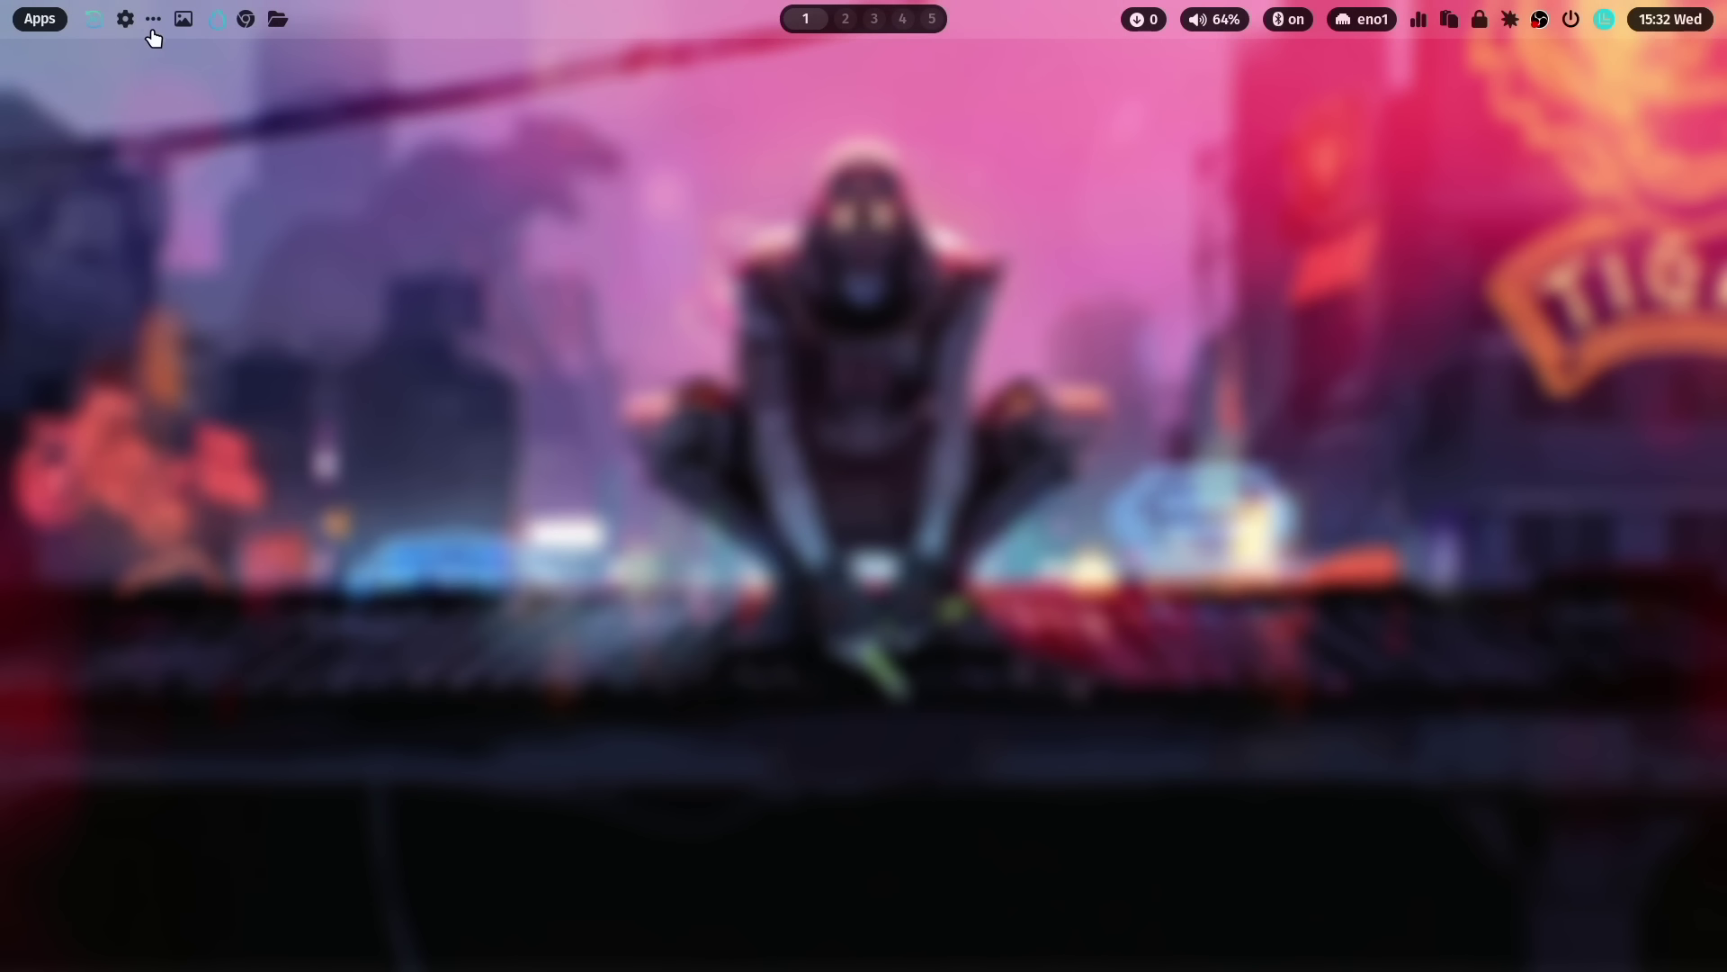
Step: Set the mountain-lake image as the wallpaper
{"action": "mouse_move", "coordinate": [144, 25]}
{"action": "left_click", "coordinate": [184, 22]}
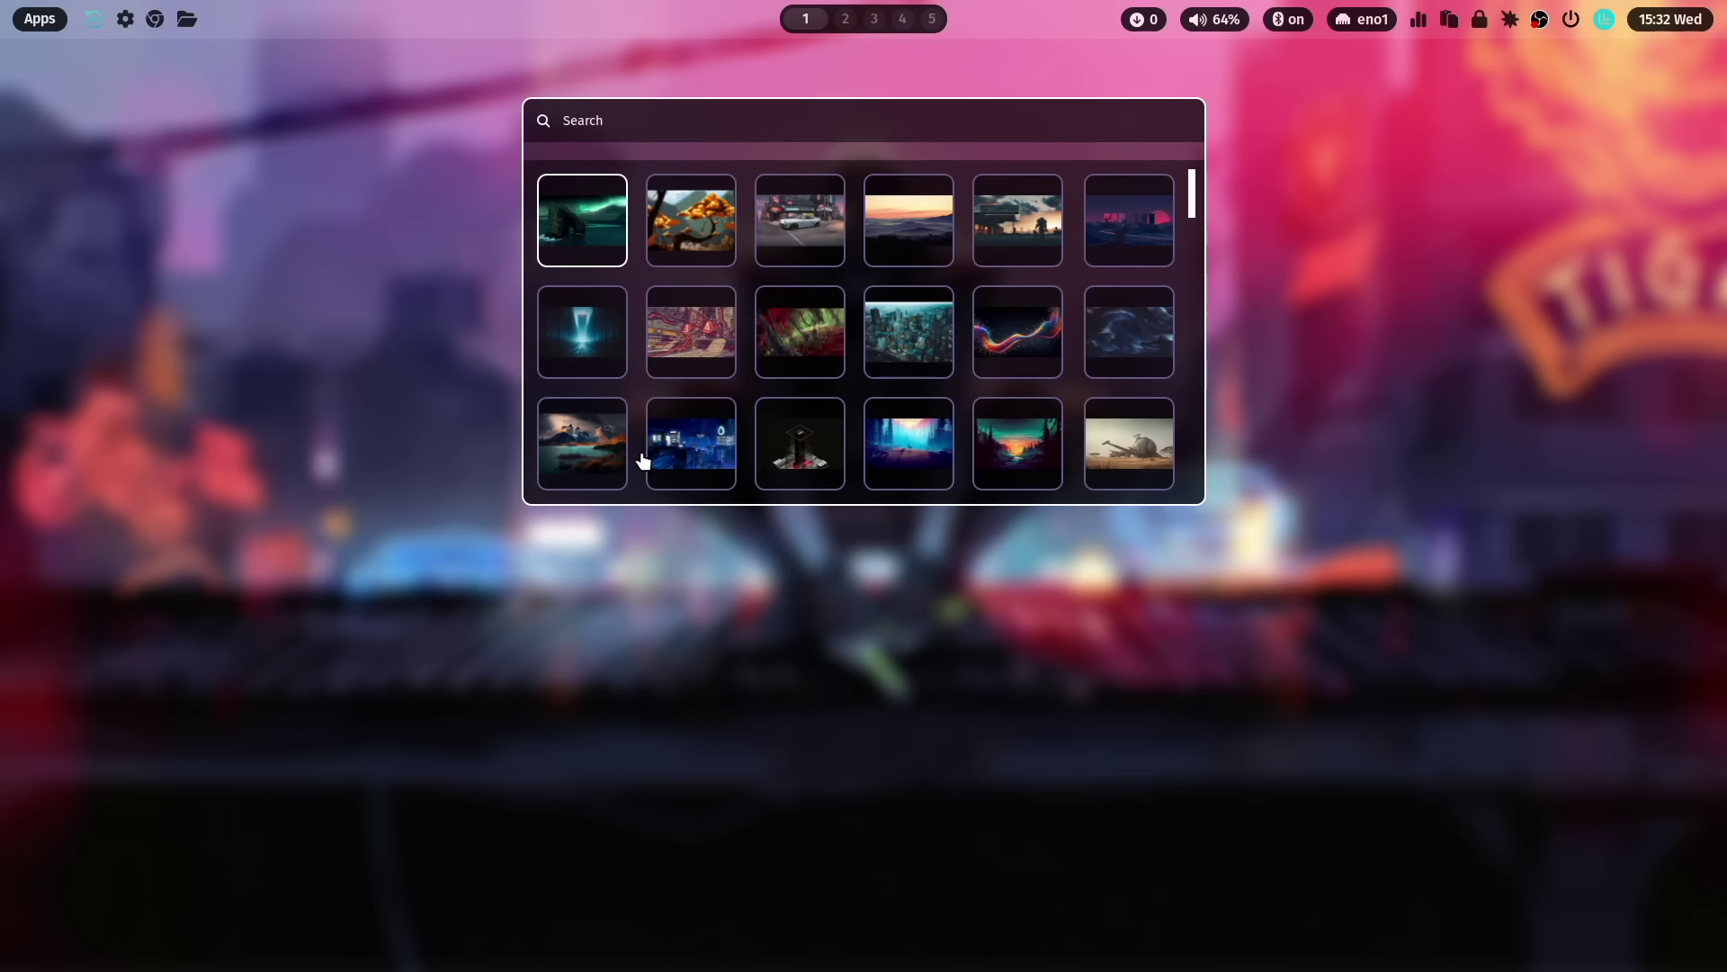
{"action": "left_click", "coordinate": [590, 439]}
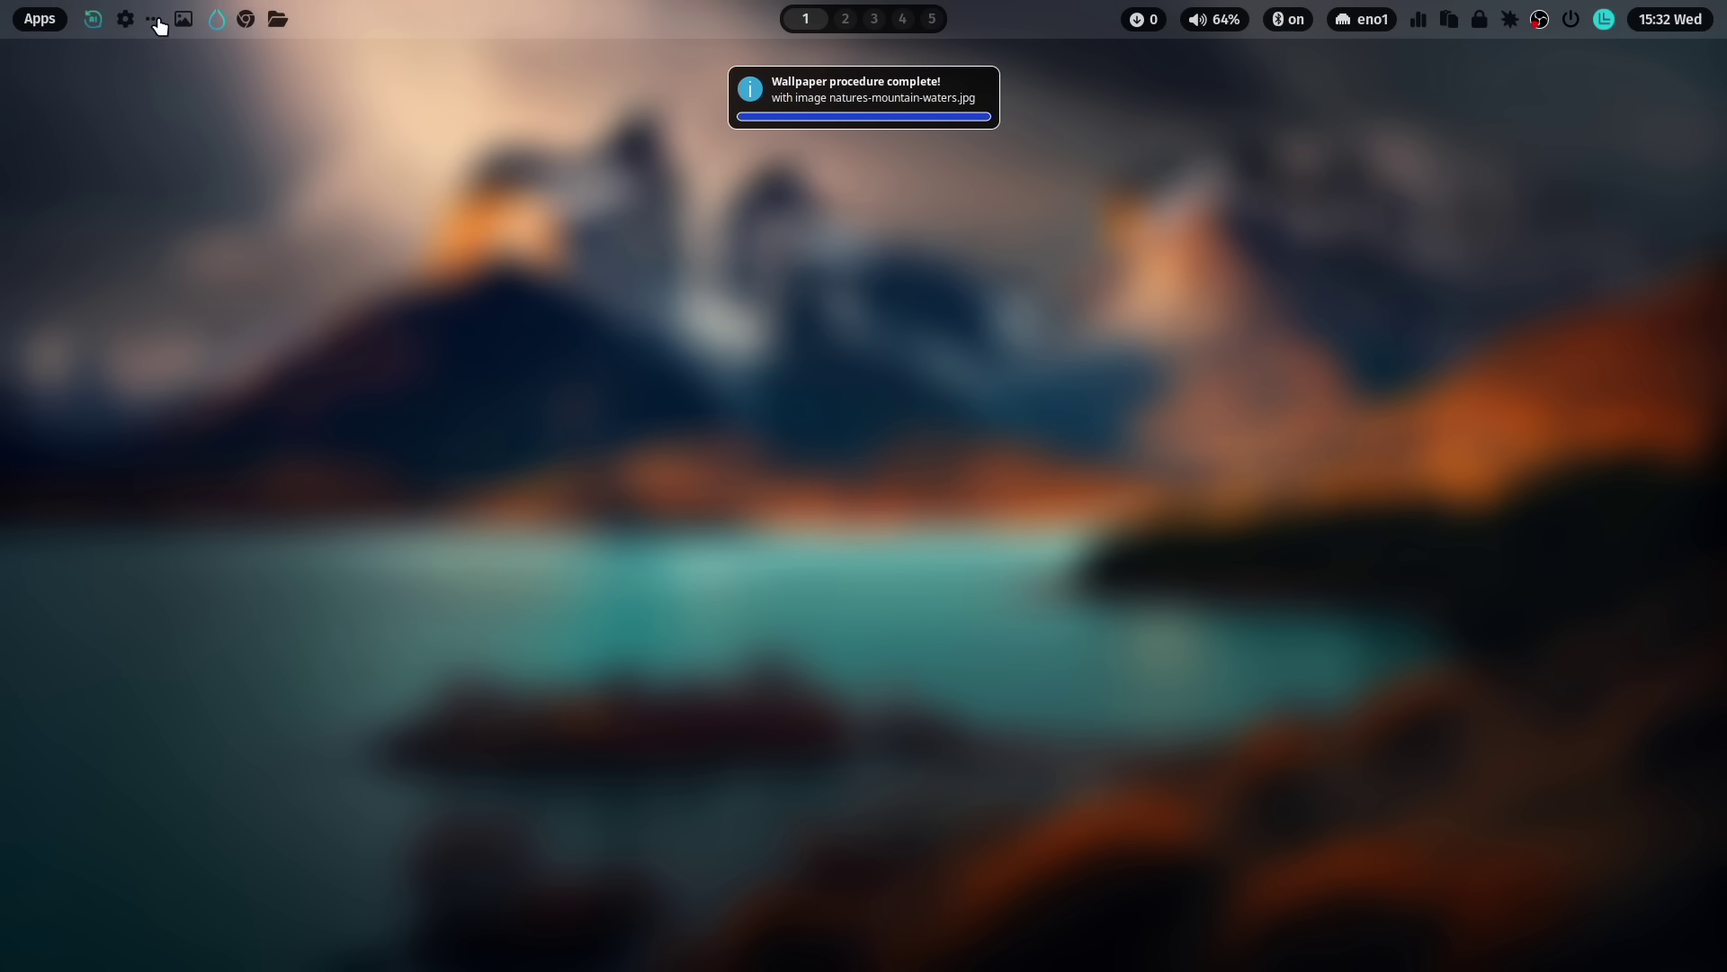
Step: Apply the negate-brightness80 wallpaper effect
{"action": "right_click", "coordinate": [183, 18]}
{"action": "key", "text": "Down"}
{"action": "key", "text": "Down"}
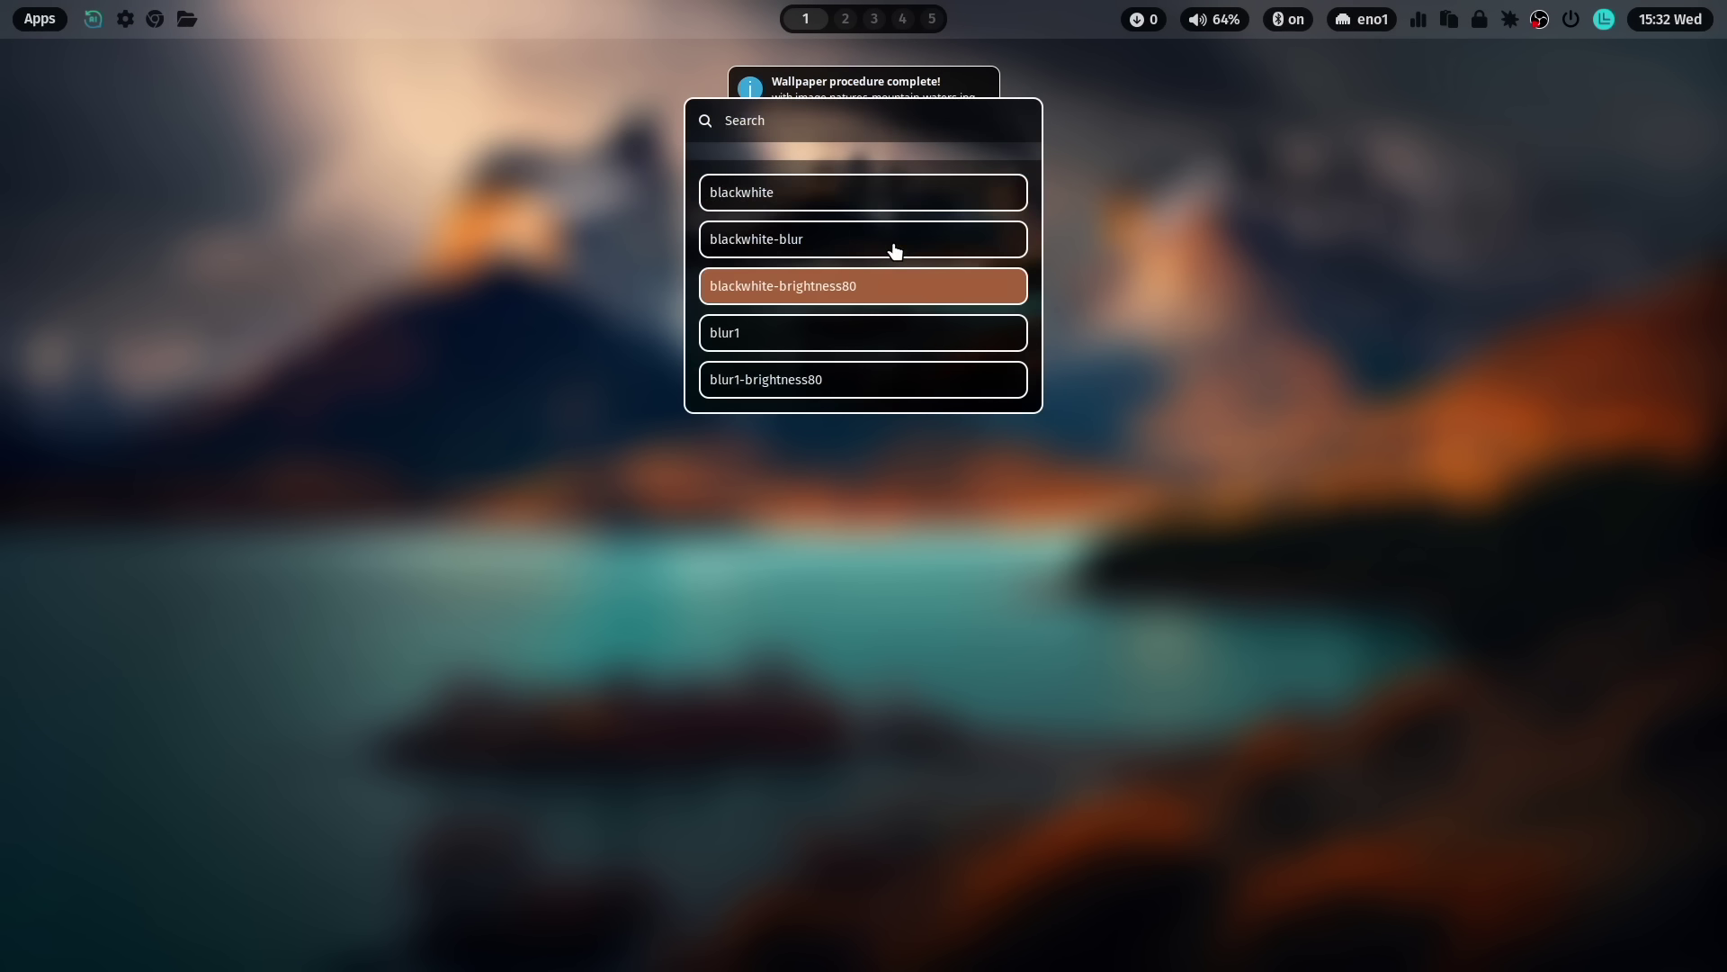
{"action": "key", "text": "Down"}
{"action": "key", "text": "Down"}
{"action": "key", "text": "Down"}
{"action": "key", "text": "Down"}
{"action": "key", "text": "Down"}
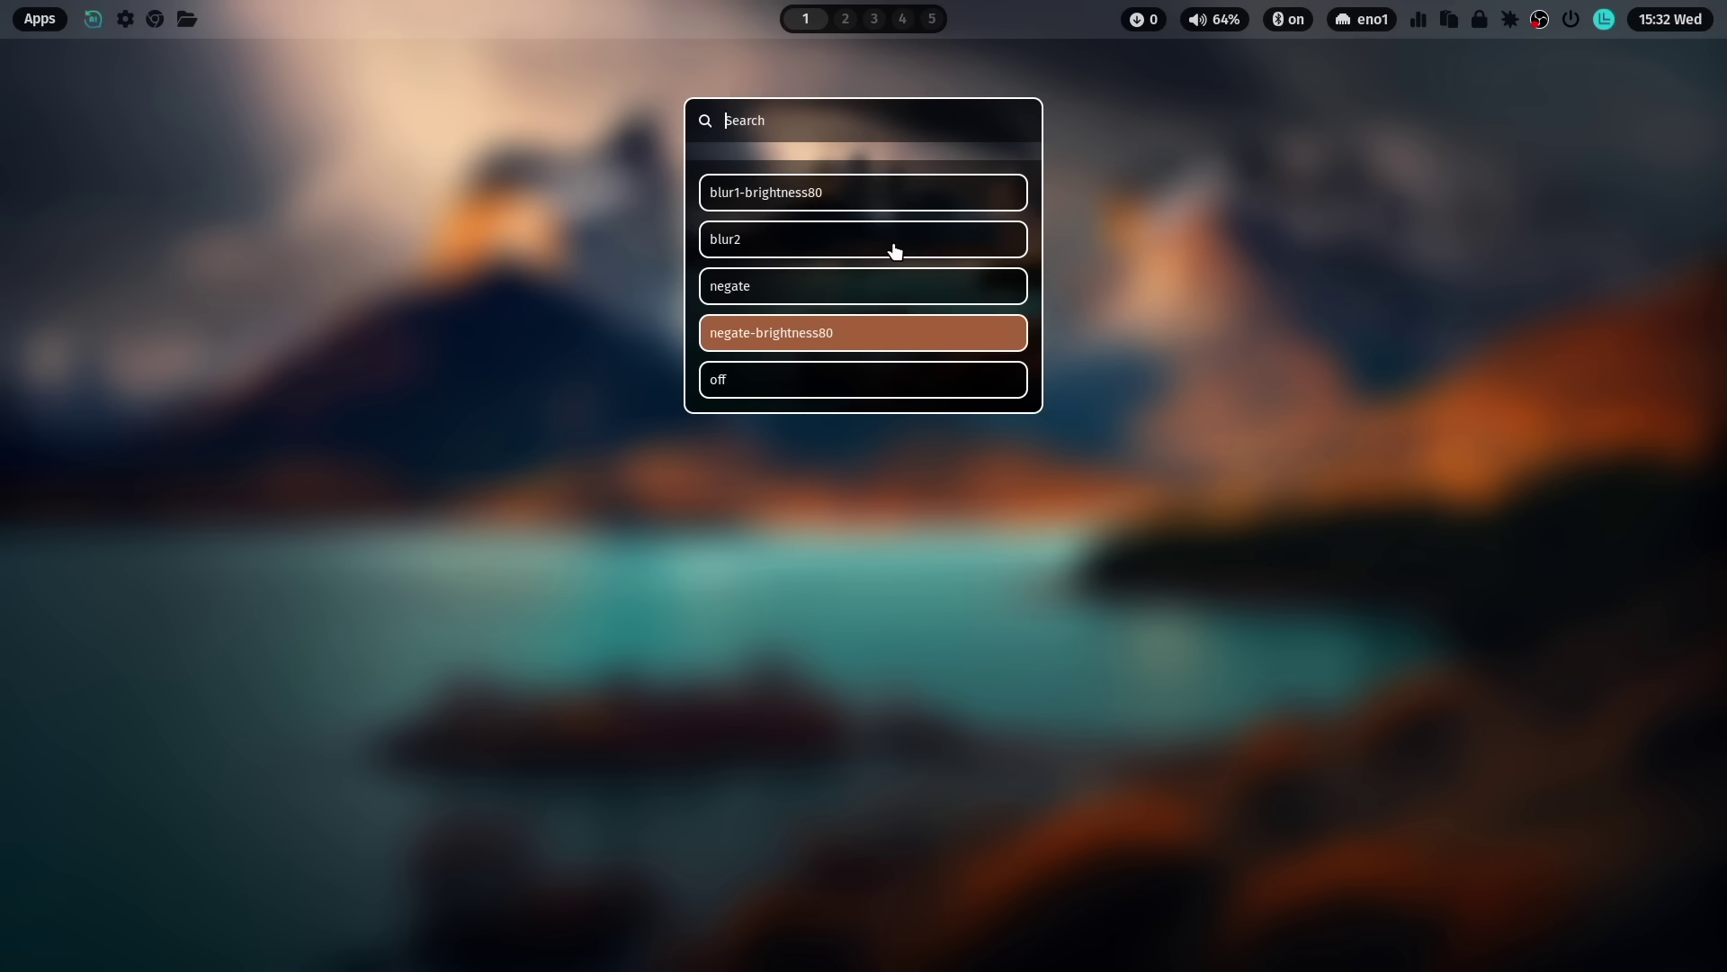
{"action": "key", "text": "Return"}
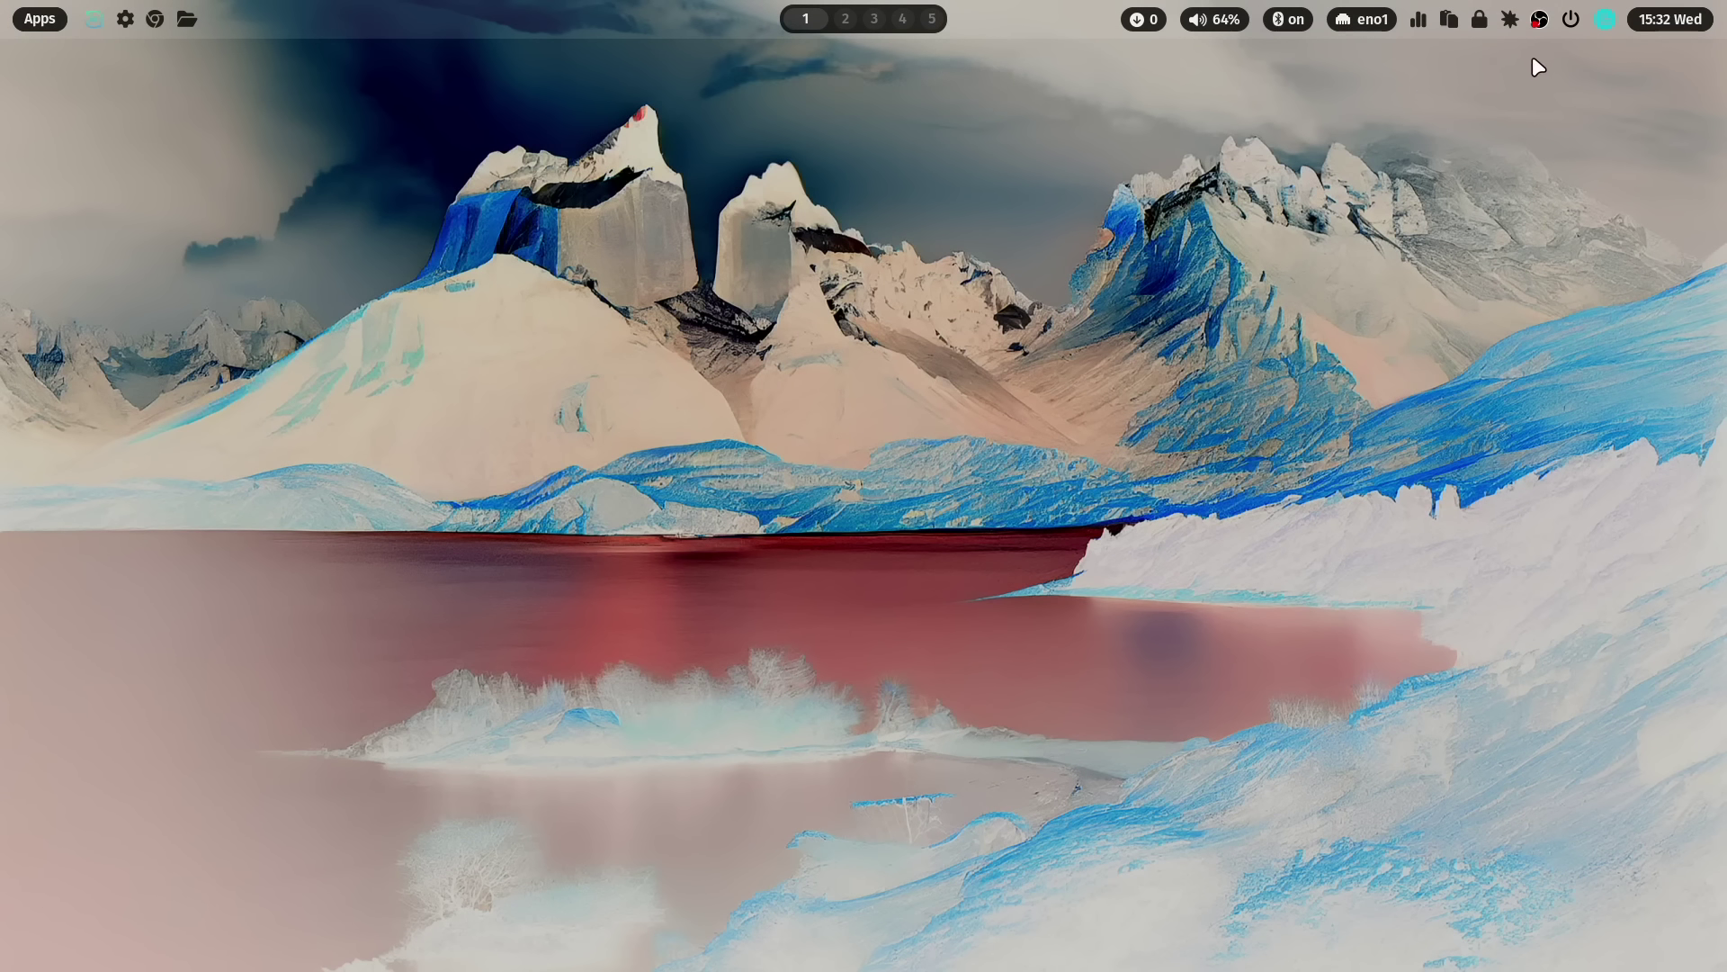
Step: Lock and unlock the session with the account password, then switch to the green_sea wallpaper
{"action": "left_click", "coordinate": [1480, 27]}
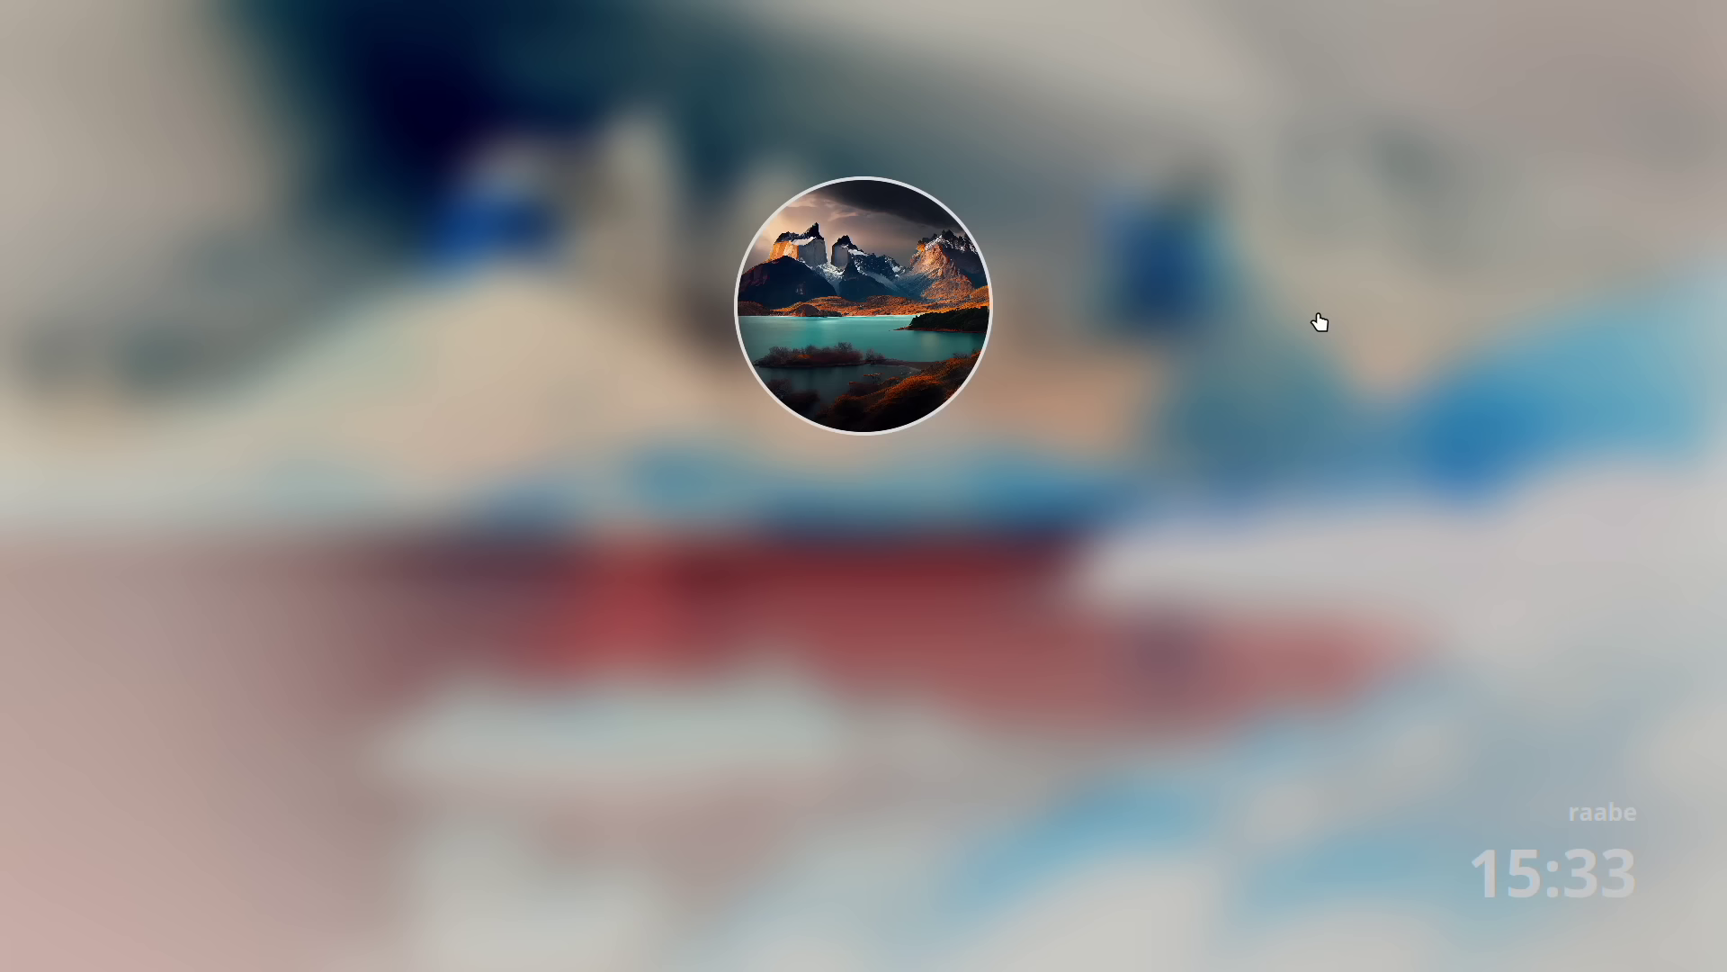
{"action": "type", "text": "******"}
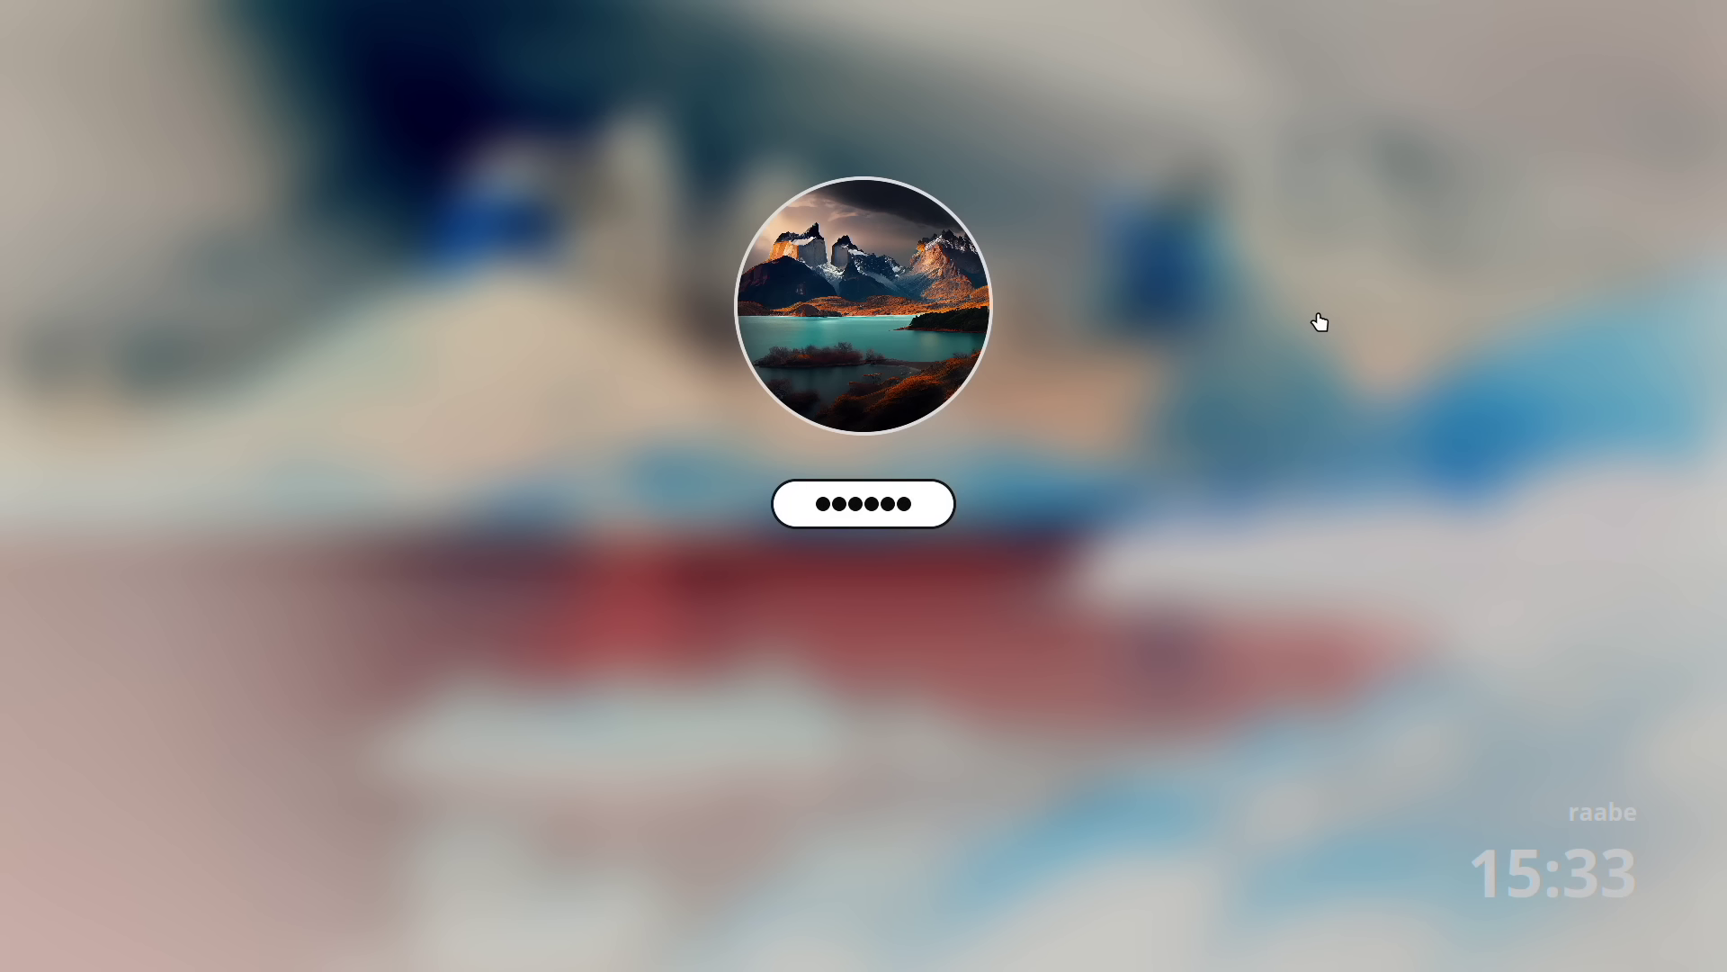
{"action": "key", "text": "Return"}
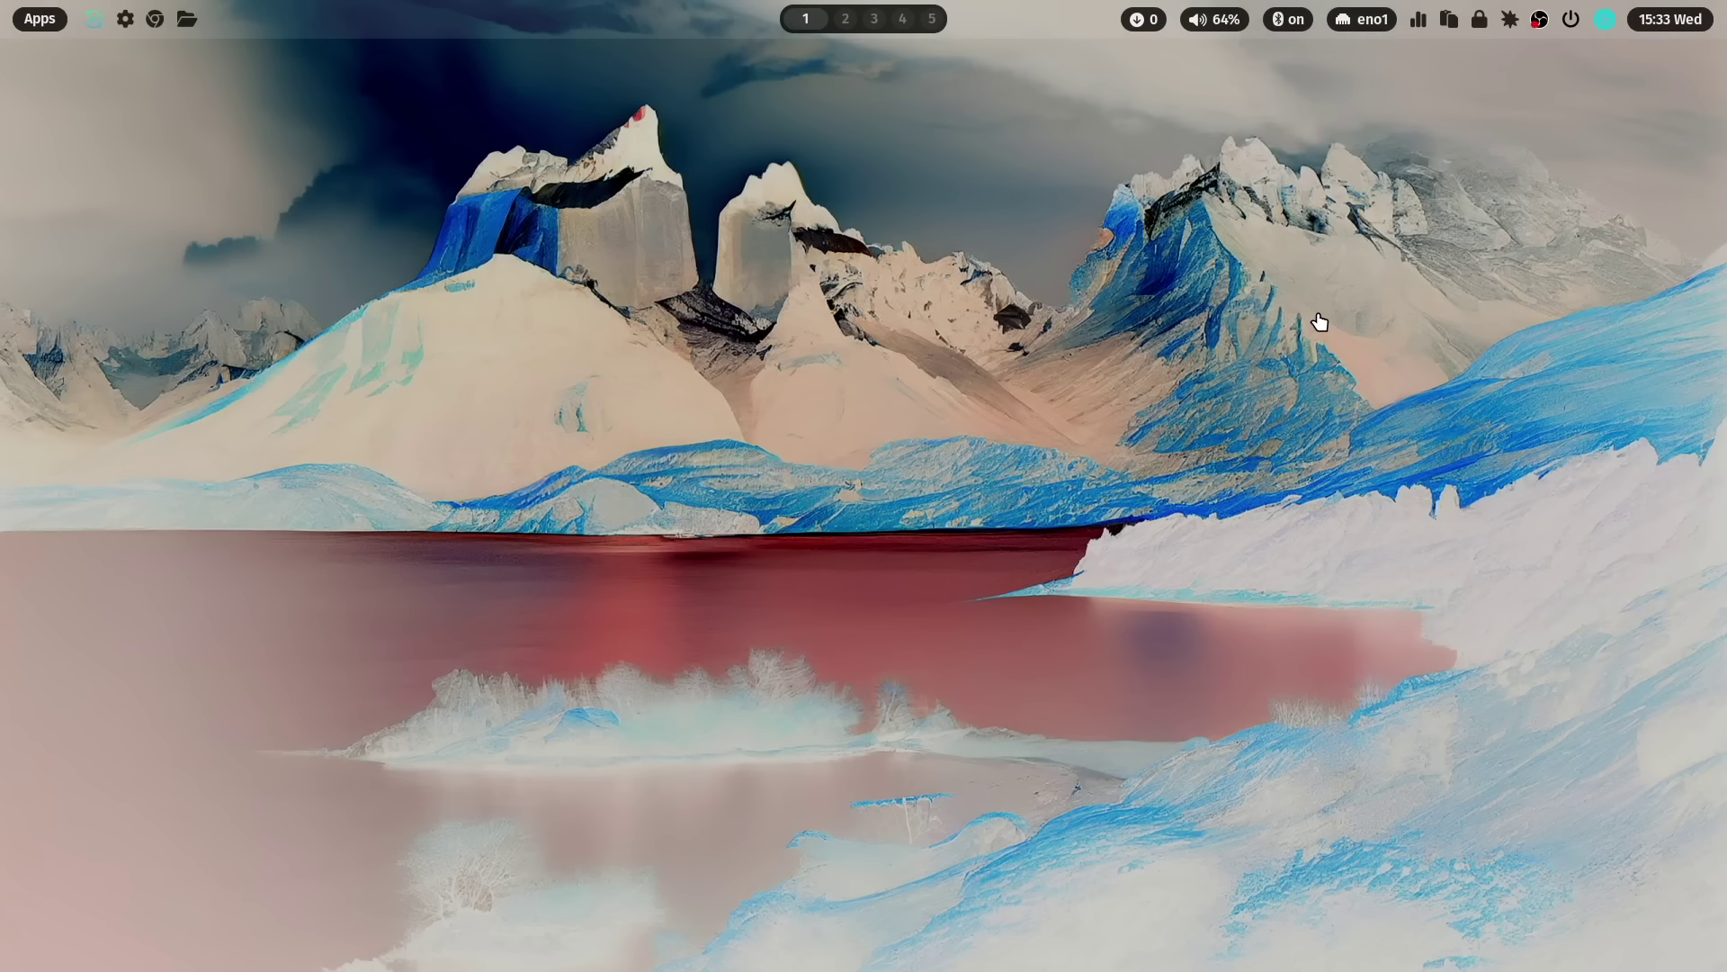
{"action": "key", "text": "super+shift+w"}
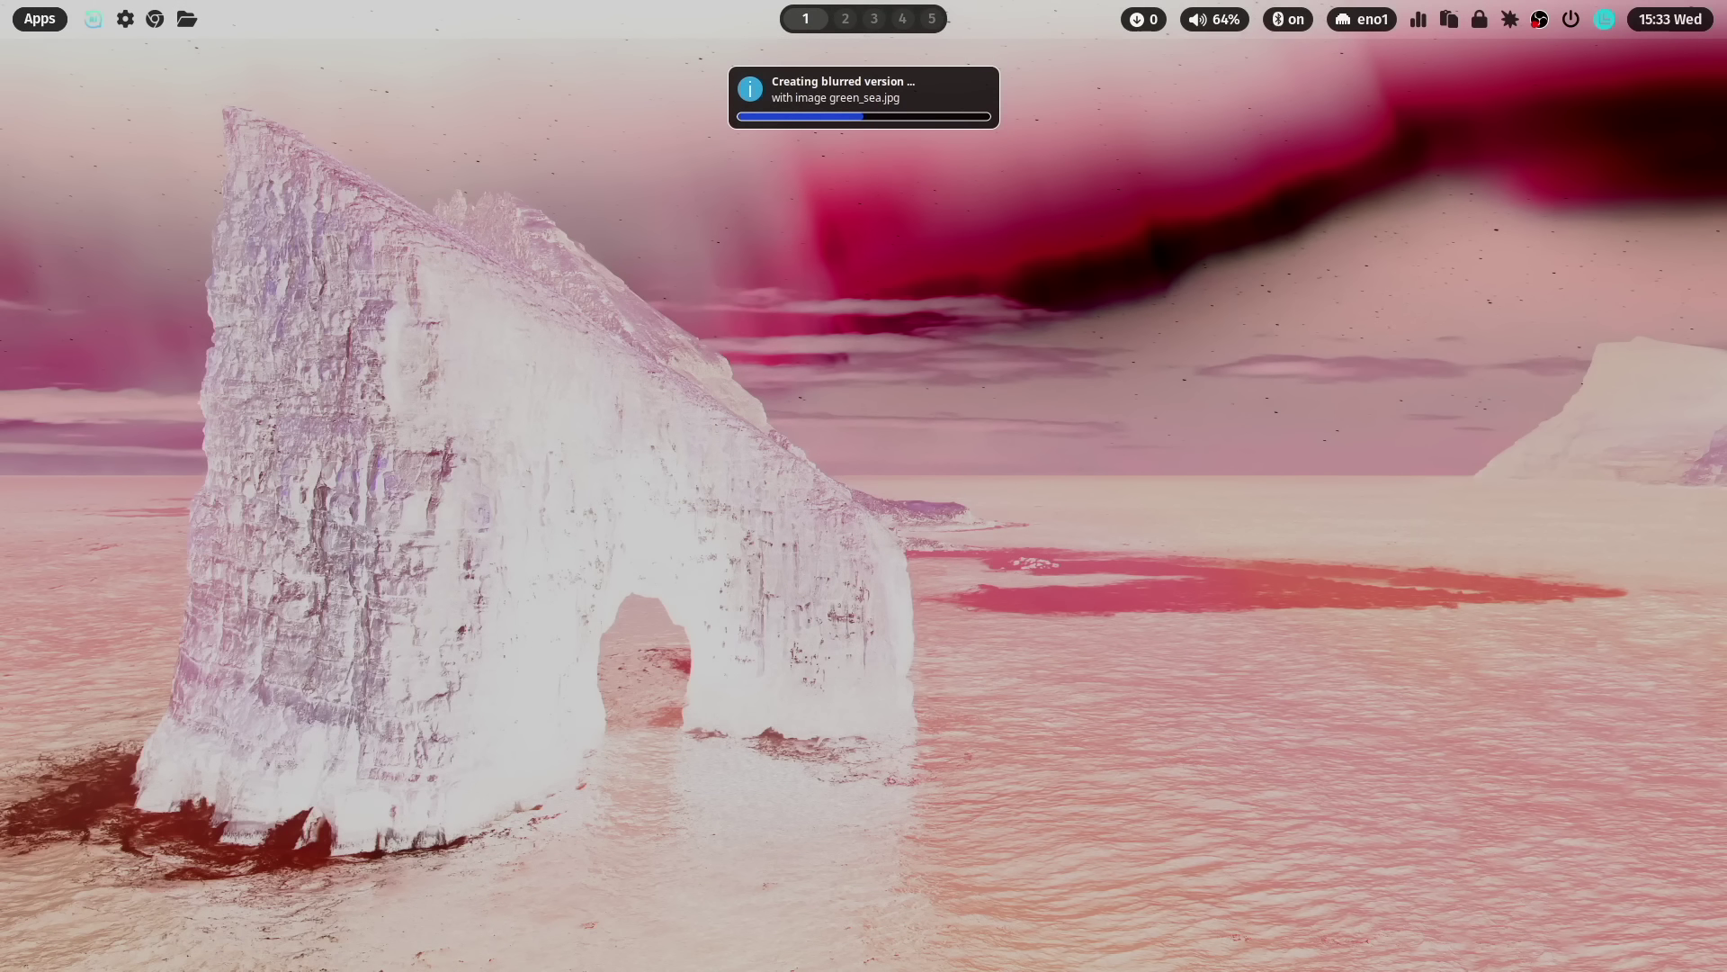
Step: Set the wallpaper effect to 'off' so green_sea shows in its normal colours
{"action": "left_click", "coordinate": [186, 19]}
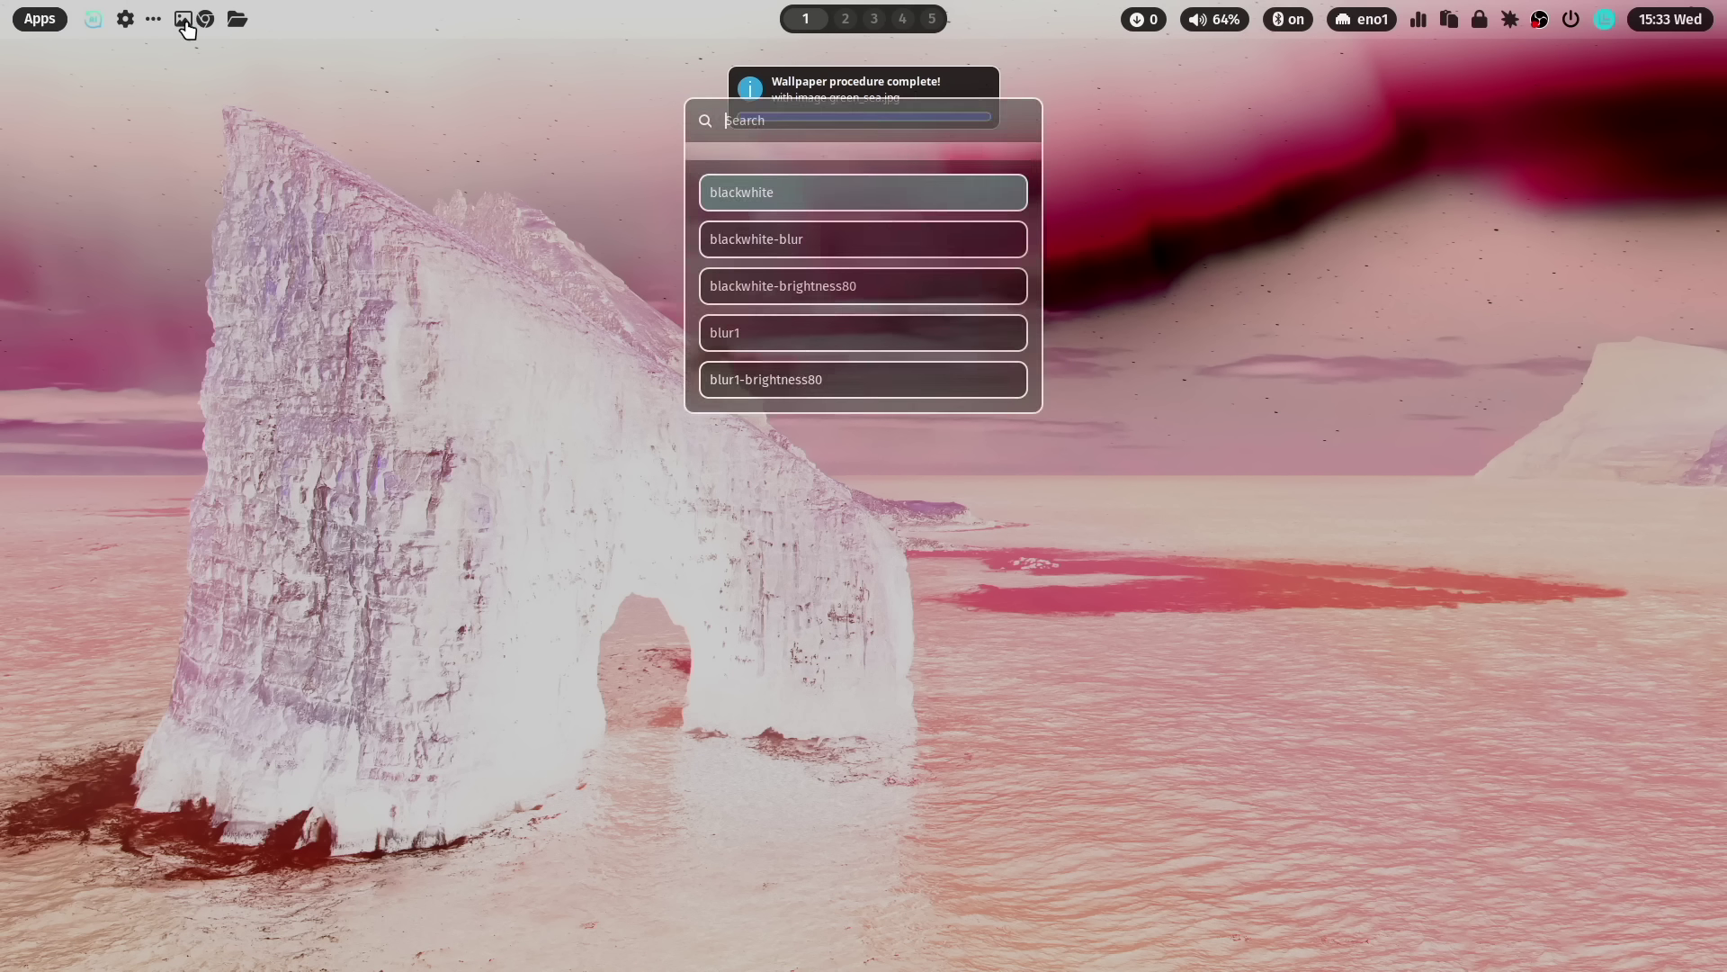
{"action": "type", "text": "of"}
{"action": "left_click", "coordinate": [822, 188]}
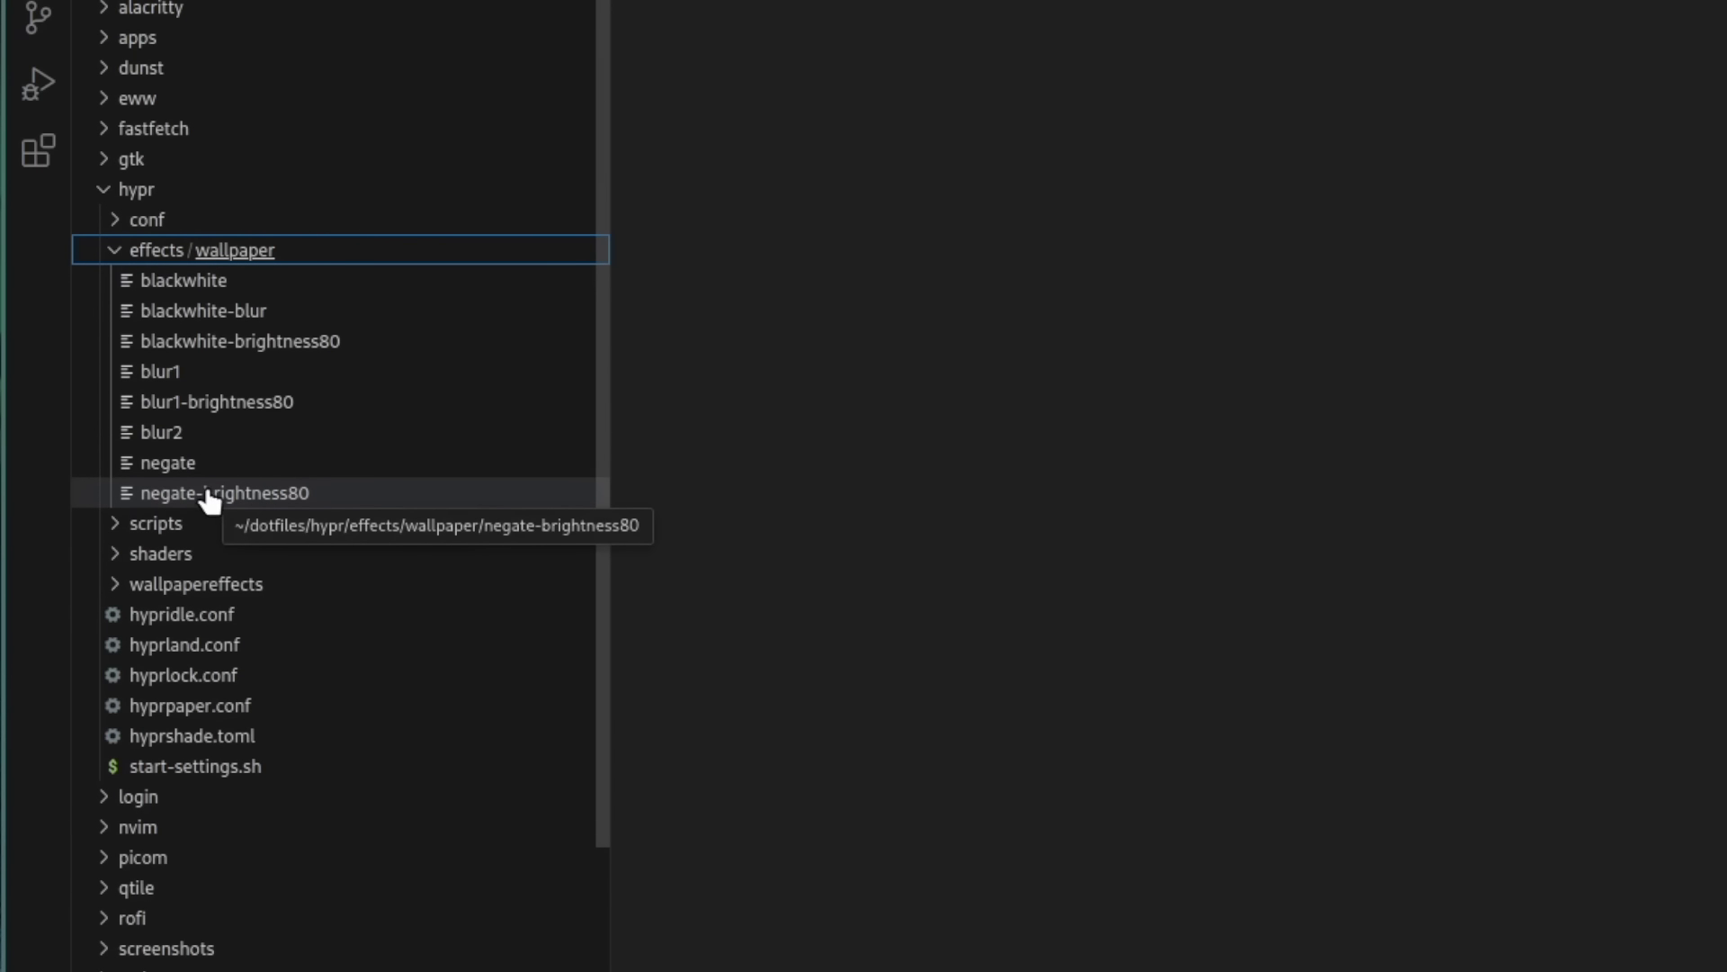
Step: Open the blackwhite-blur effect file from hypr/effects/wallpaper in the editor
{"action": "left_click", "coordinate": [205, 315]}
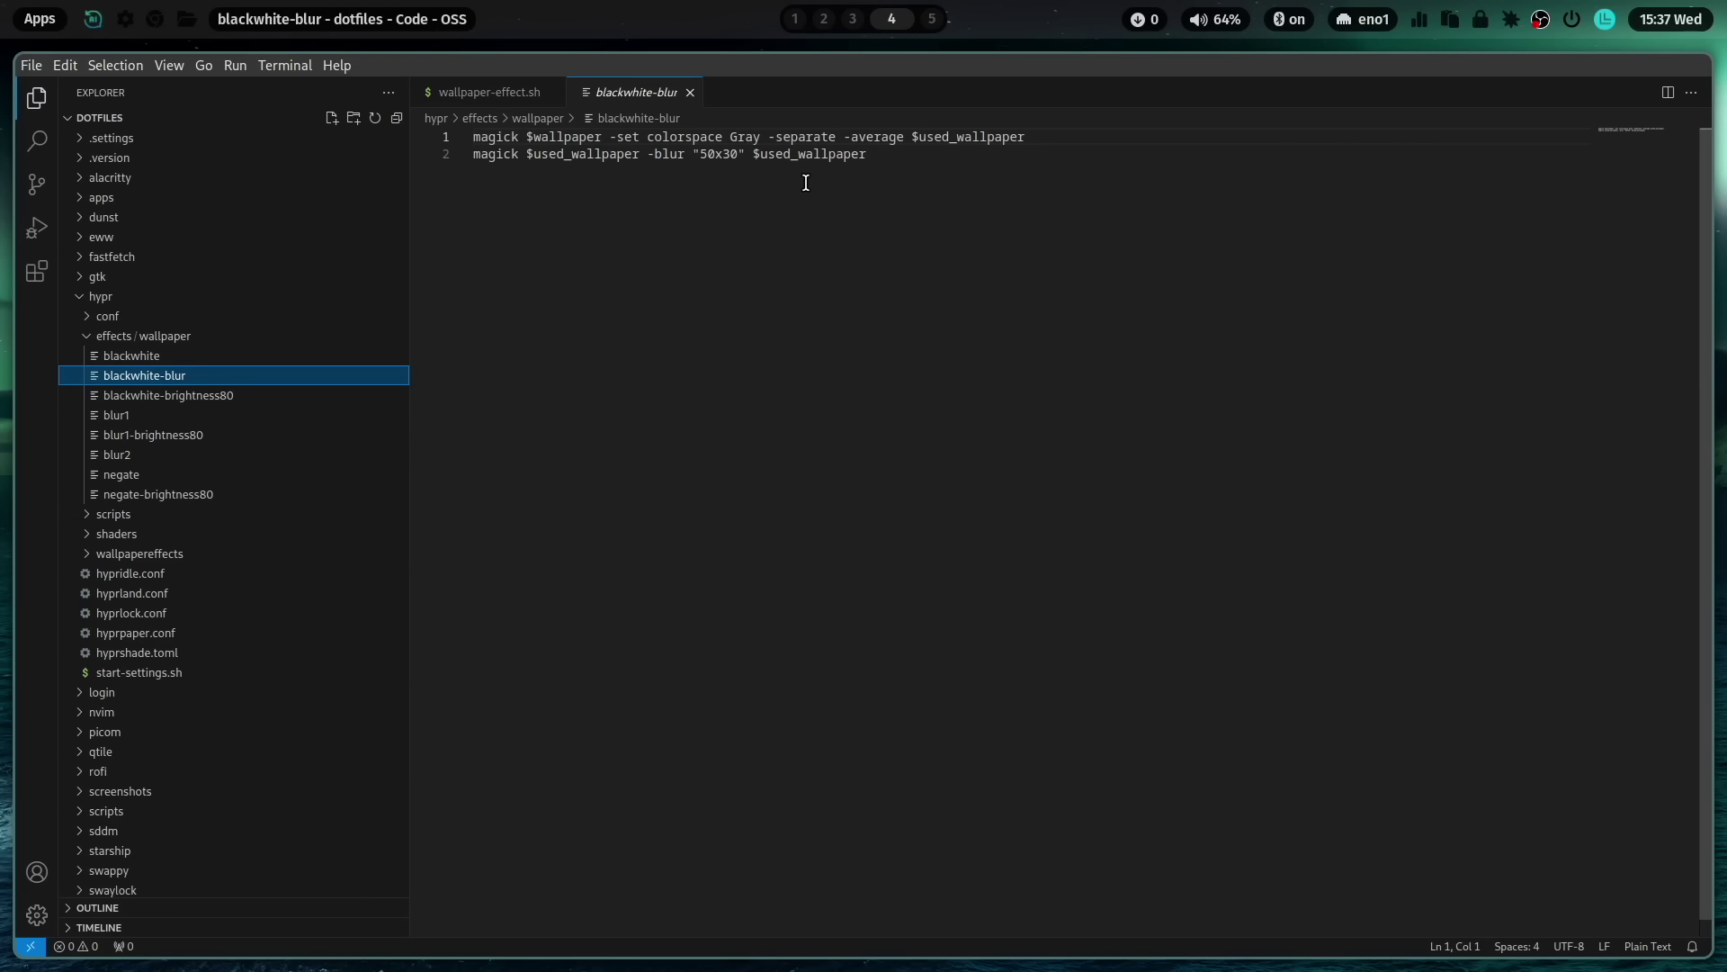
Step: Duplicate negate-brightness80 in effects/wallpaper and rename the copy to negate-brightness50
{"action": "right_click", "coordinate": [174, 497]}
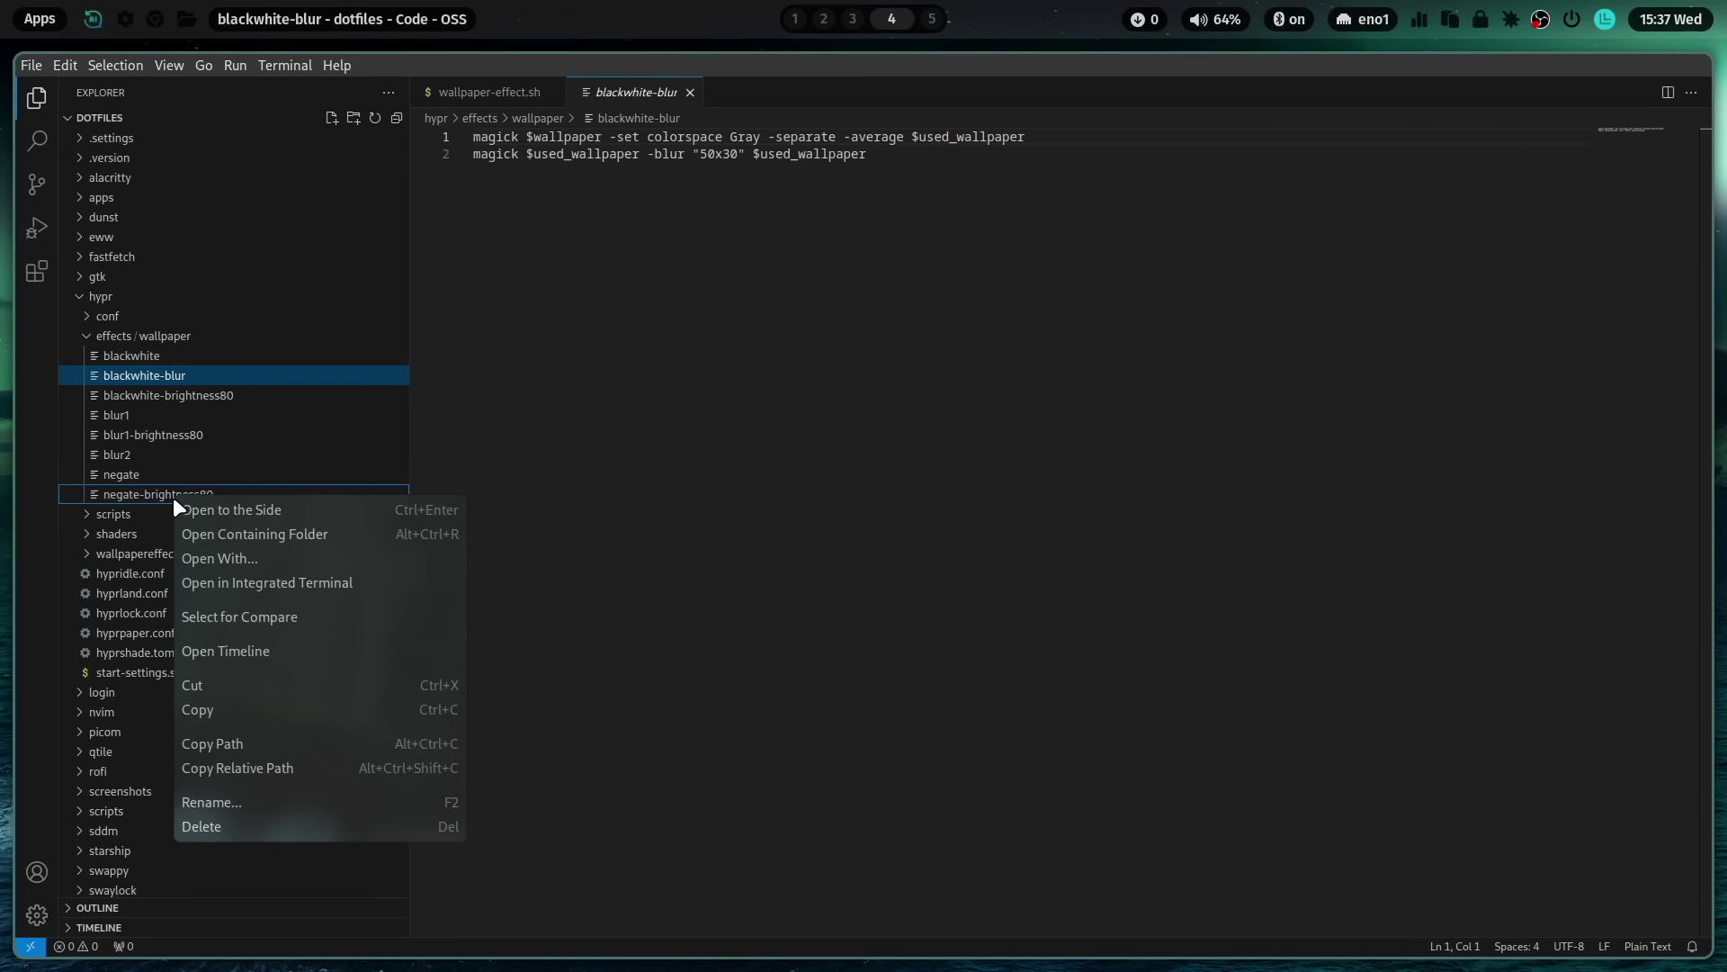
{"action": "left_click", "coordinate": [240, 705]}
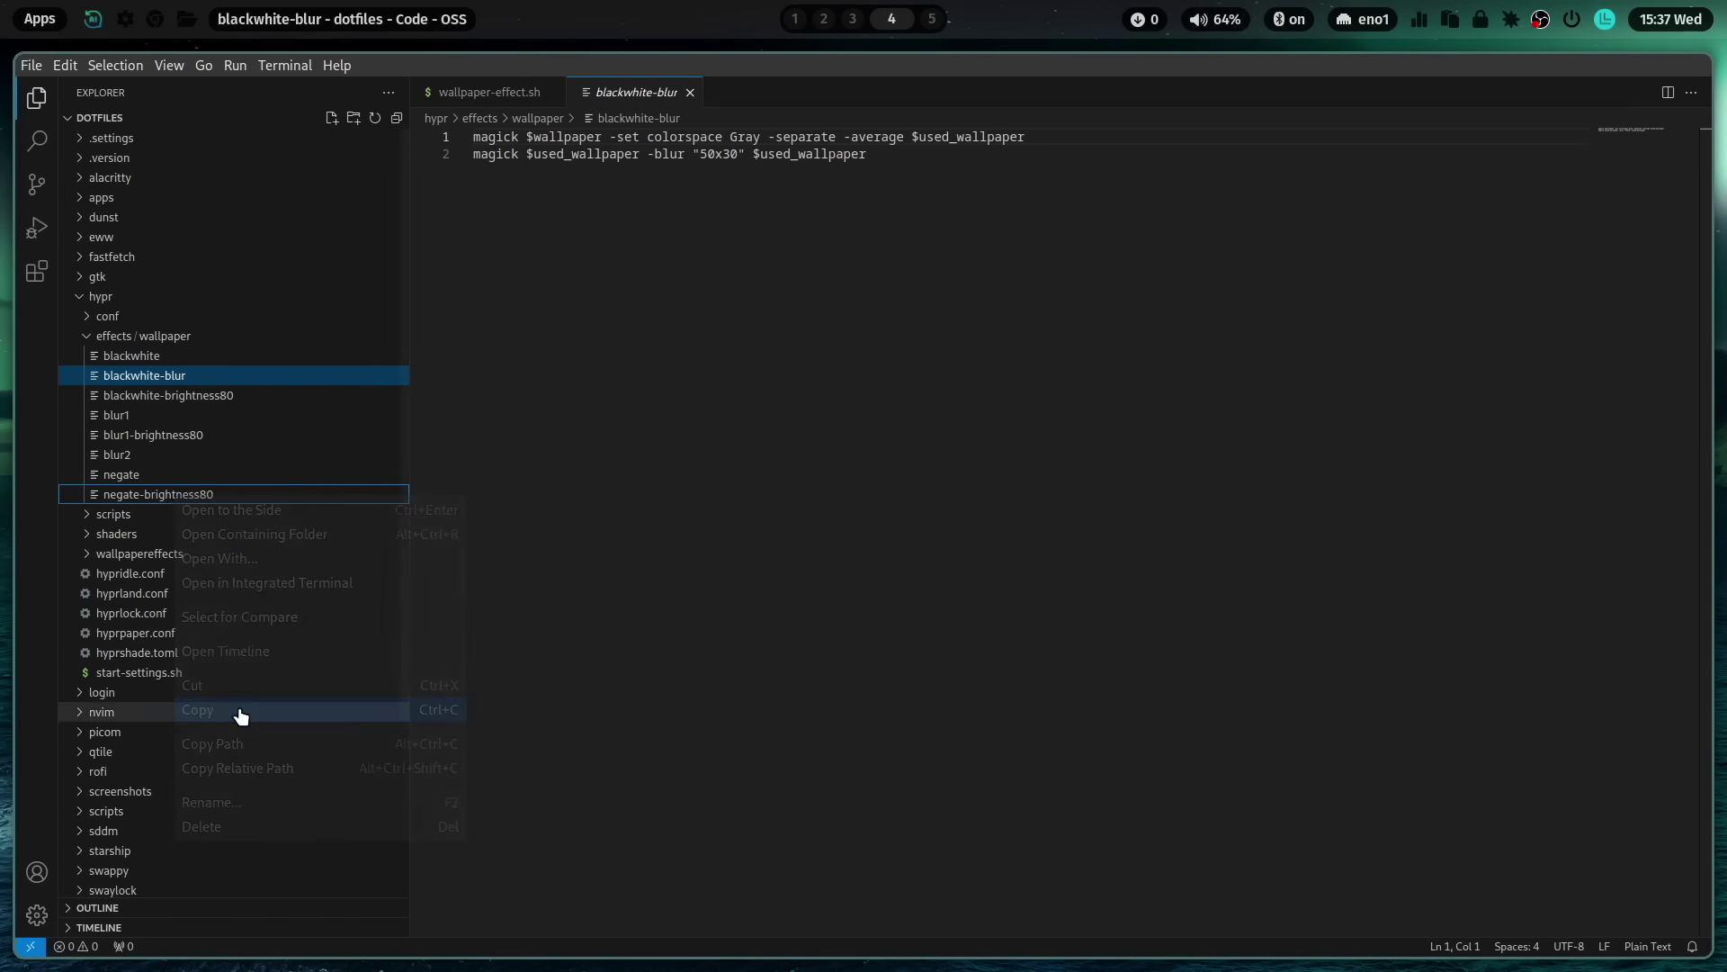
{"action": "right_click", "coordinate": [155, 335]}
{"action": "left_click", "coordinate": [219, 539]}
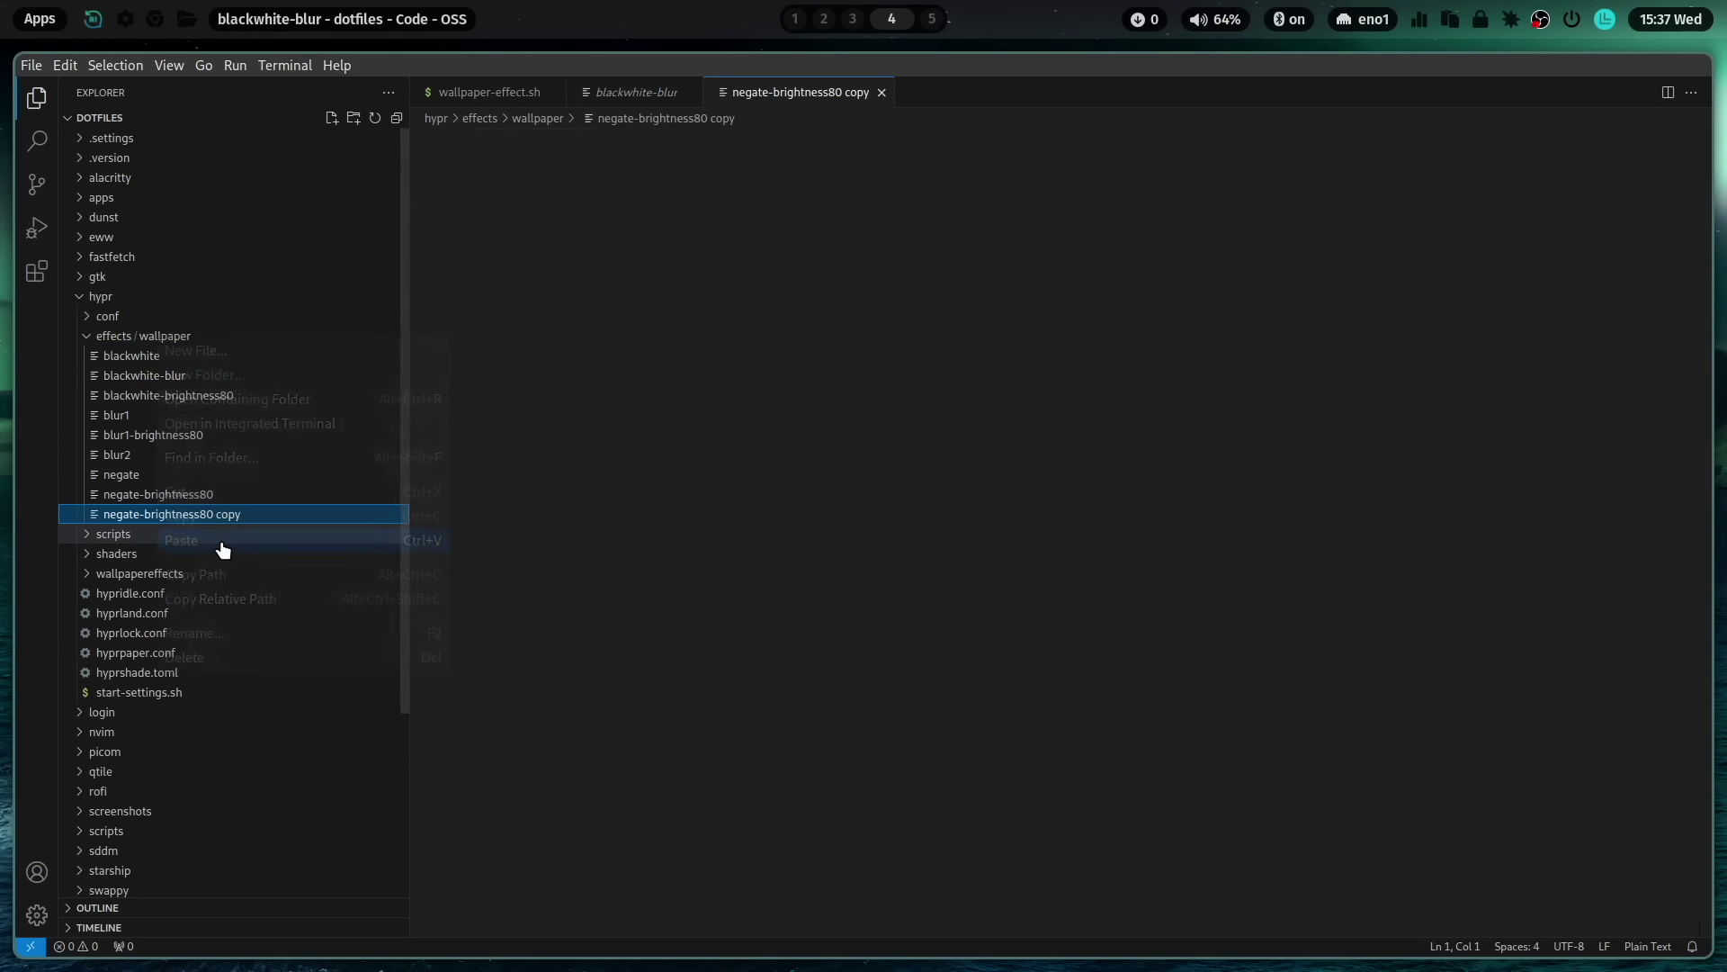
{"action": "right_click", "coordinate": [197, 517]}
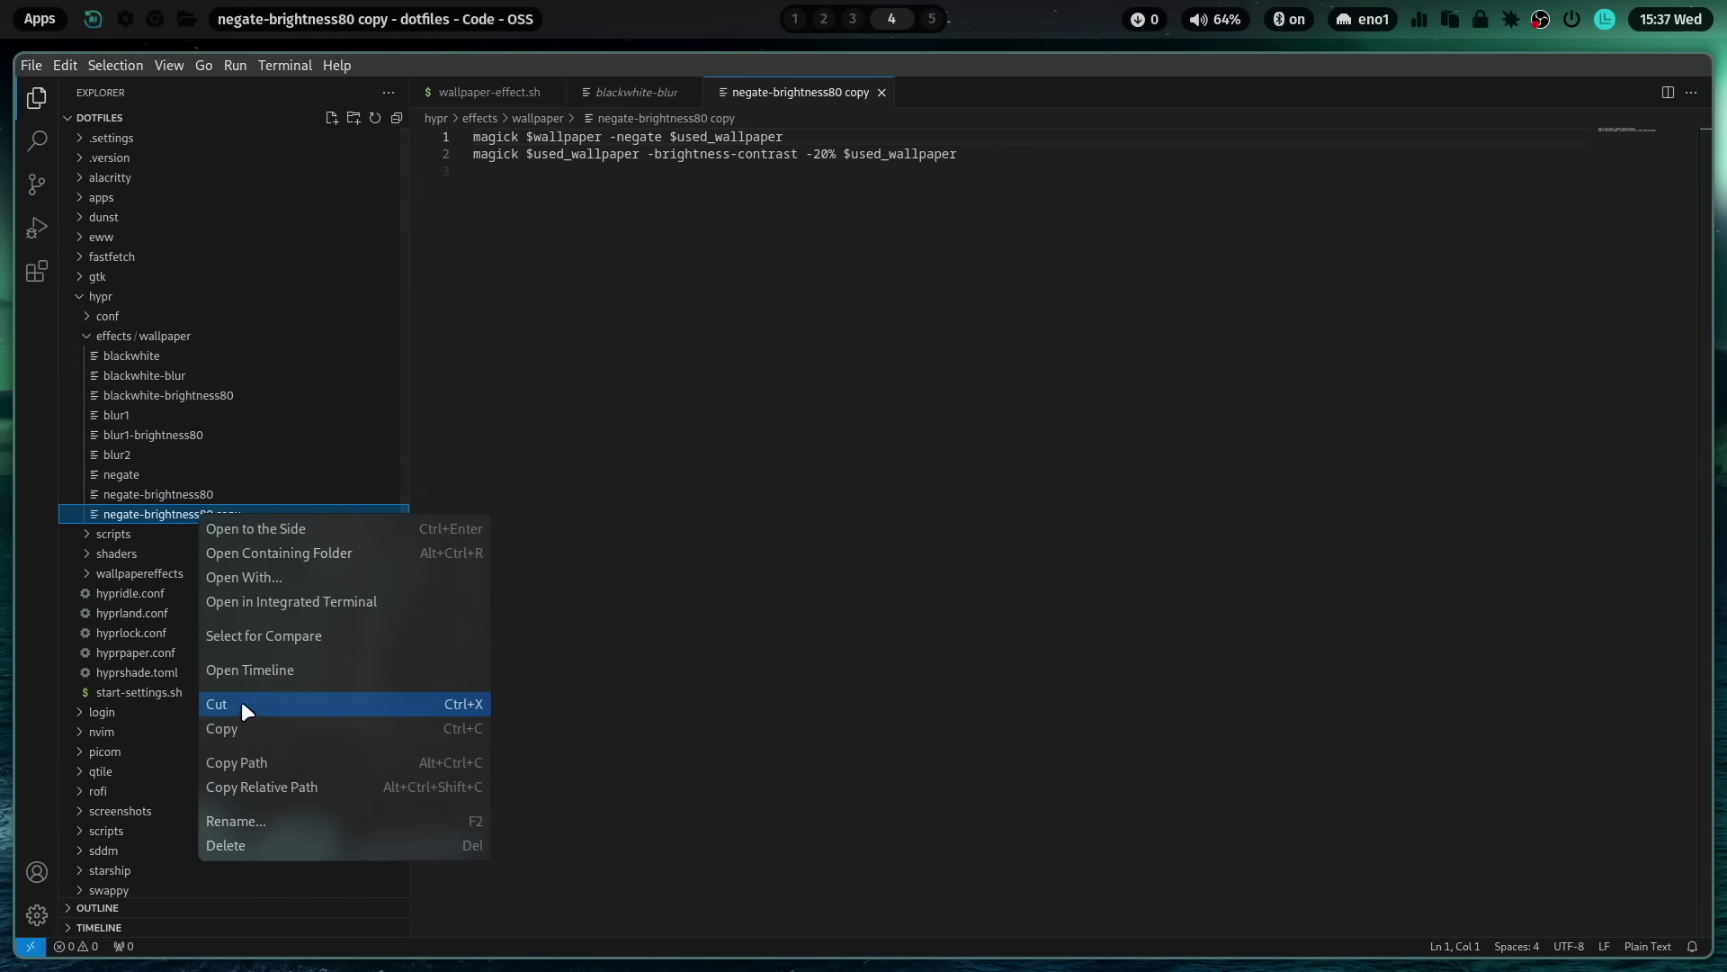
{"action": "left_click", "coordinate": [266, 829]}
{"action": "key", "text": "End"}
{"action": "key", "text": "BackSpace"}
{"action": "key", "text": "BackSpace"}
{"action": "key", "text": "BackSpace"}
{"action": "key", "text": "BackSpace"}
{"action": "key", "text": "BackSpace"}
{"action": "key", "text": "BackSpace"}
{"action": "key", "text": "BackSpace"}
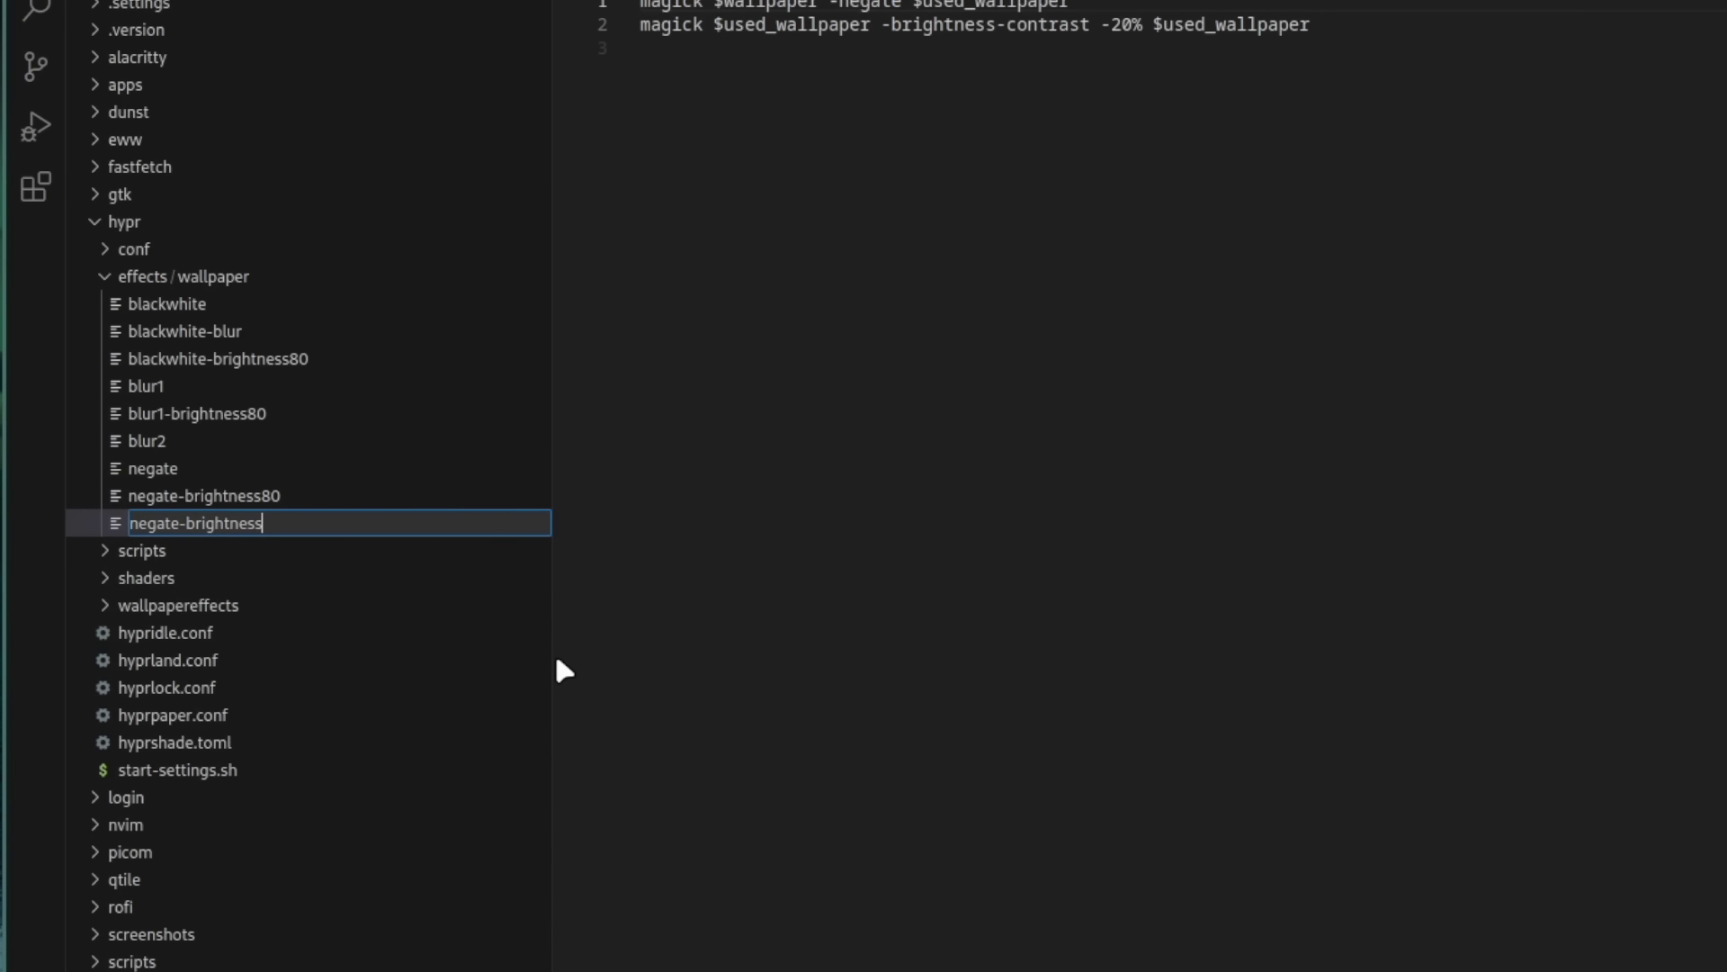
{"action": "type", "text": "50"}
{"action": "key", "text": "Return"}
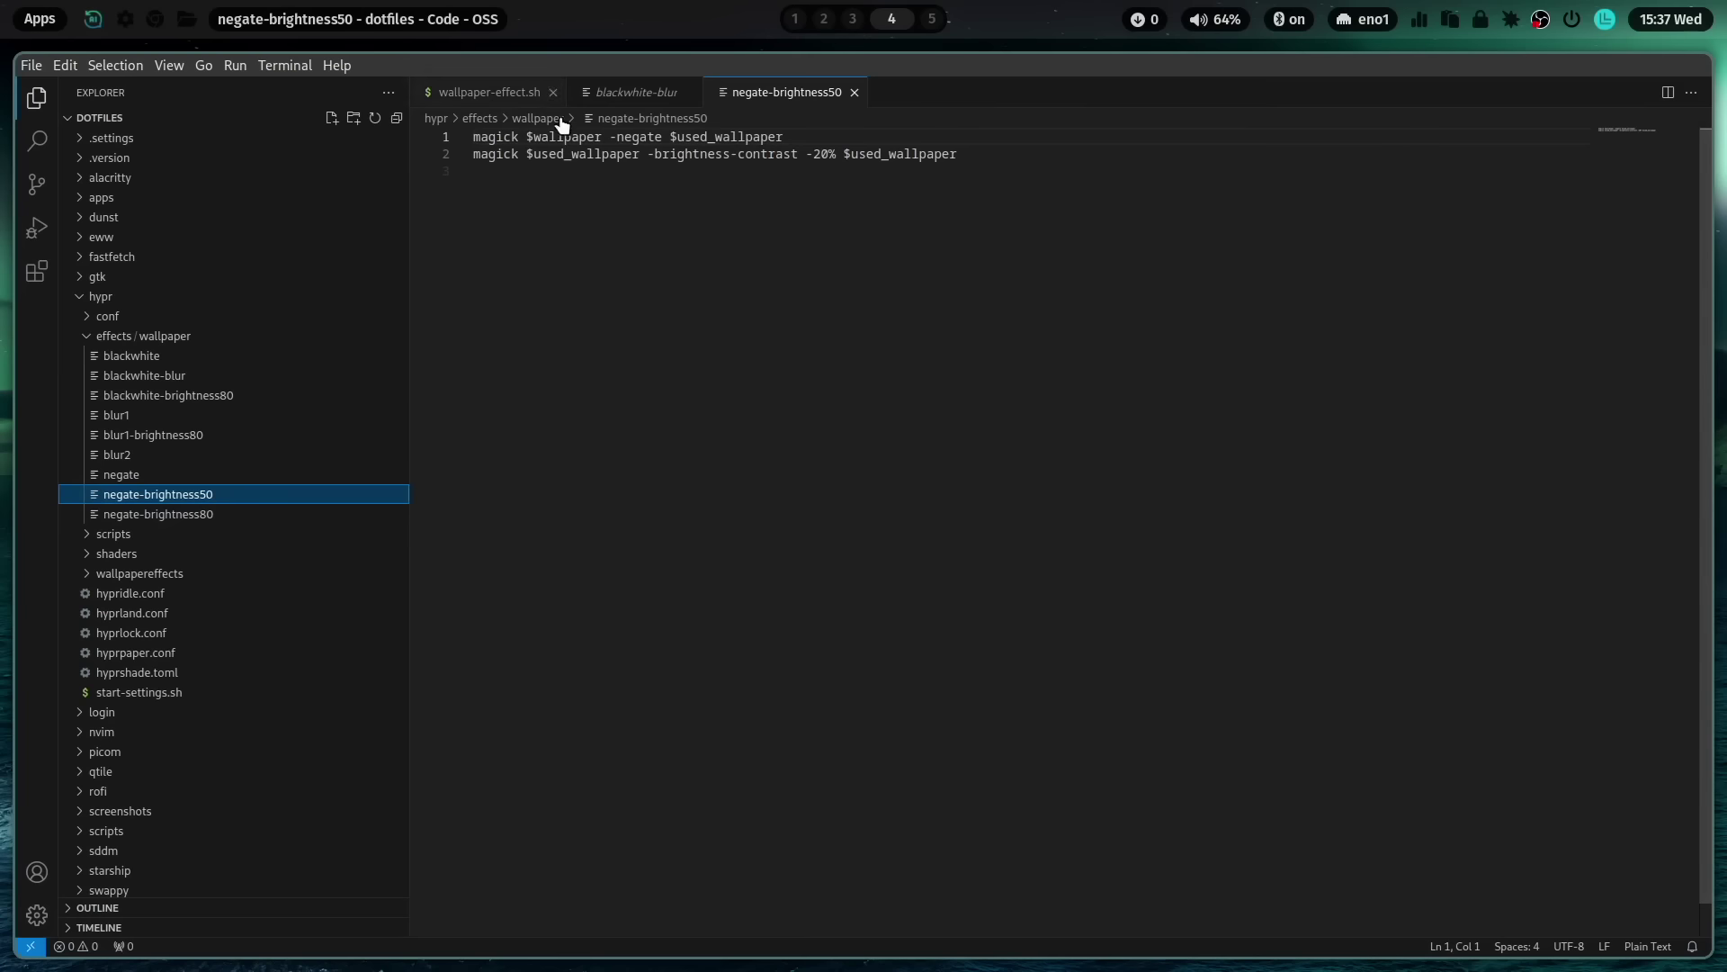
Step: Change line 2's brightness-contrast from -20% to -50%, save, and switch to workspace 3
{"action": "left_click", "coordinate": [1124, 24]}
{"action": "key", "text": "BackSpace"}
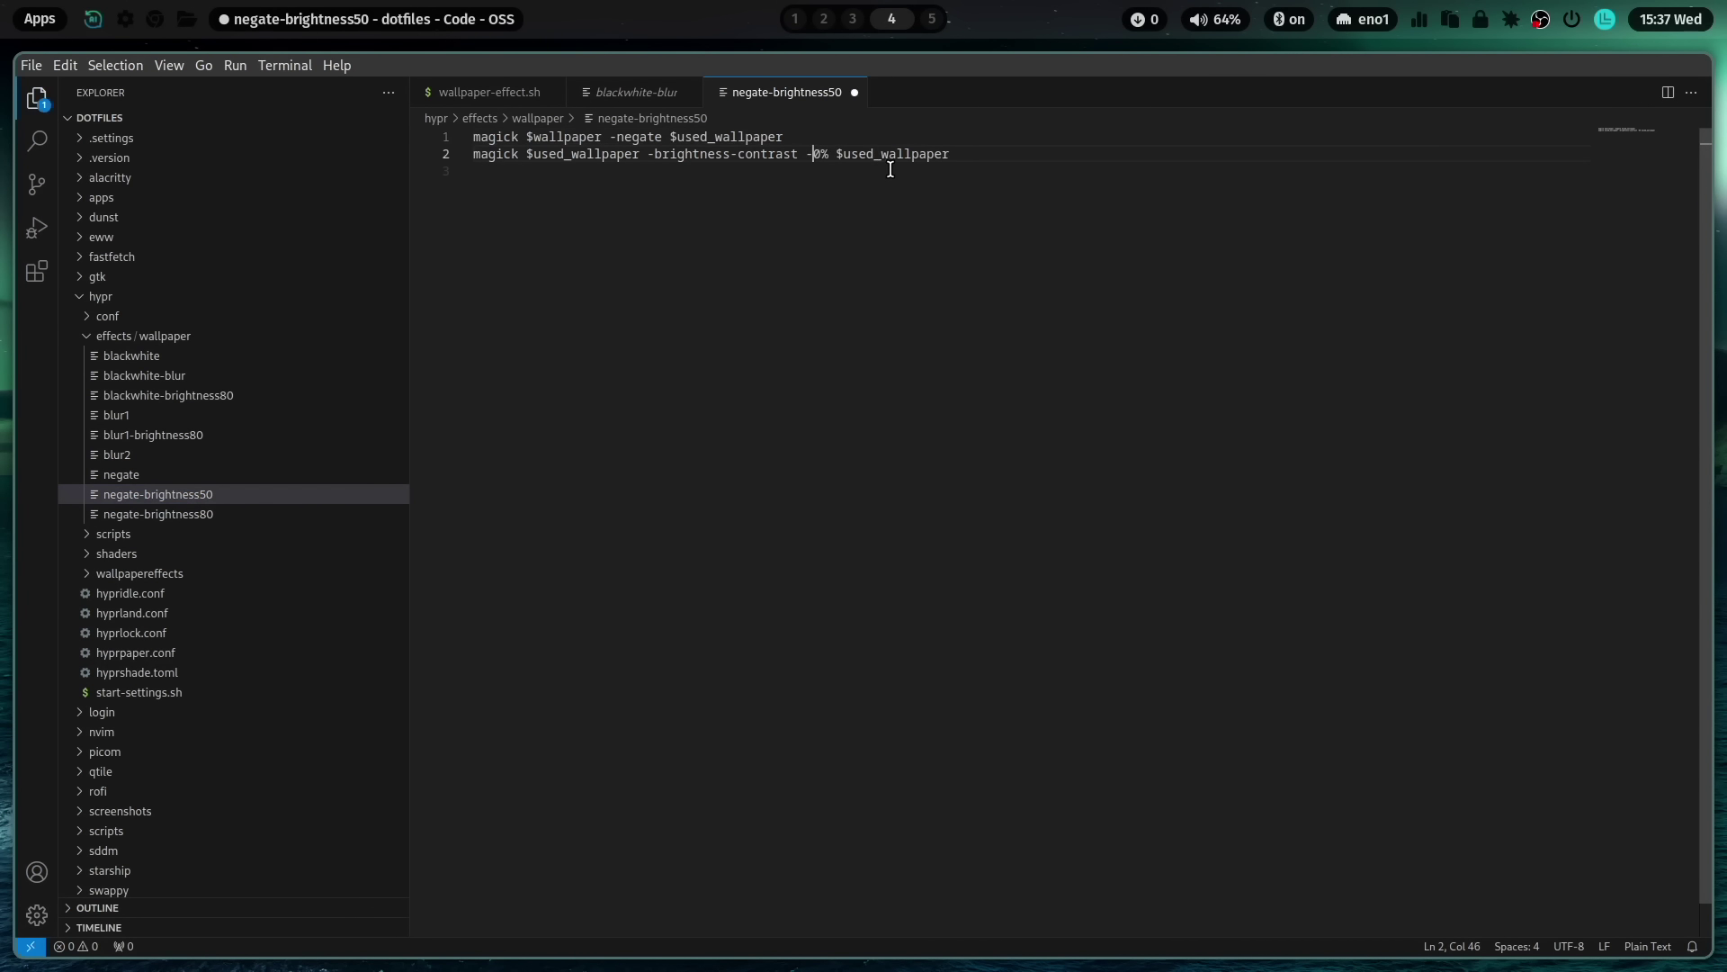
{"action": "type", "text": "5"}
{"action": "key", "text": "ctrl+s"}
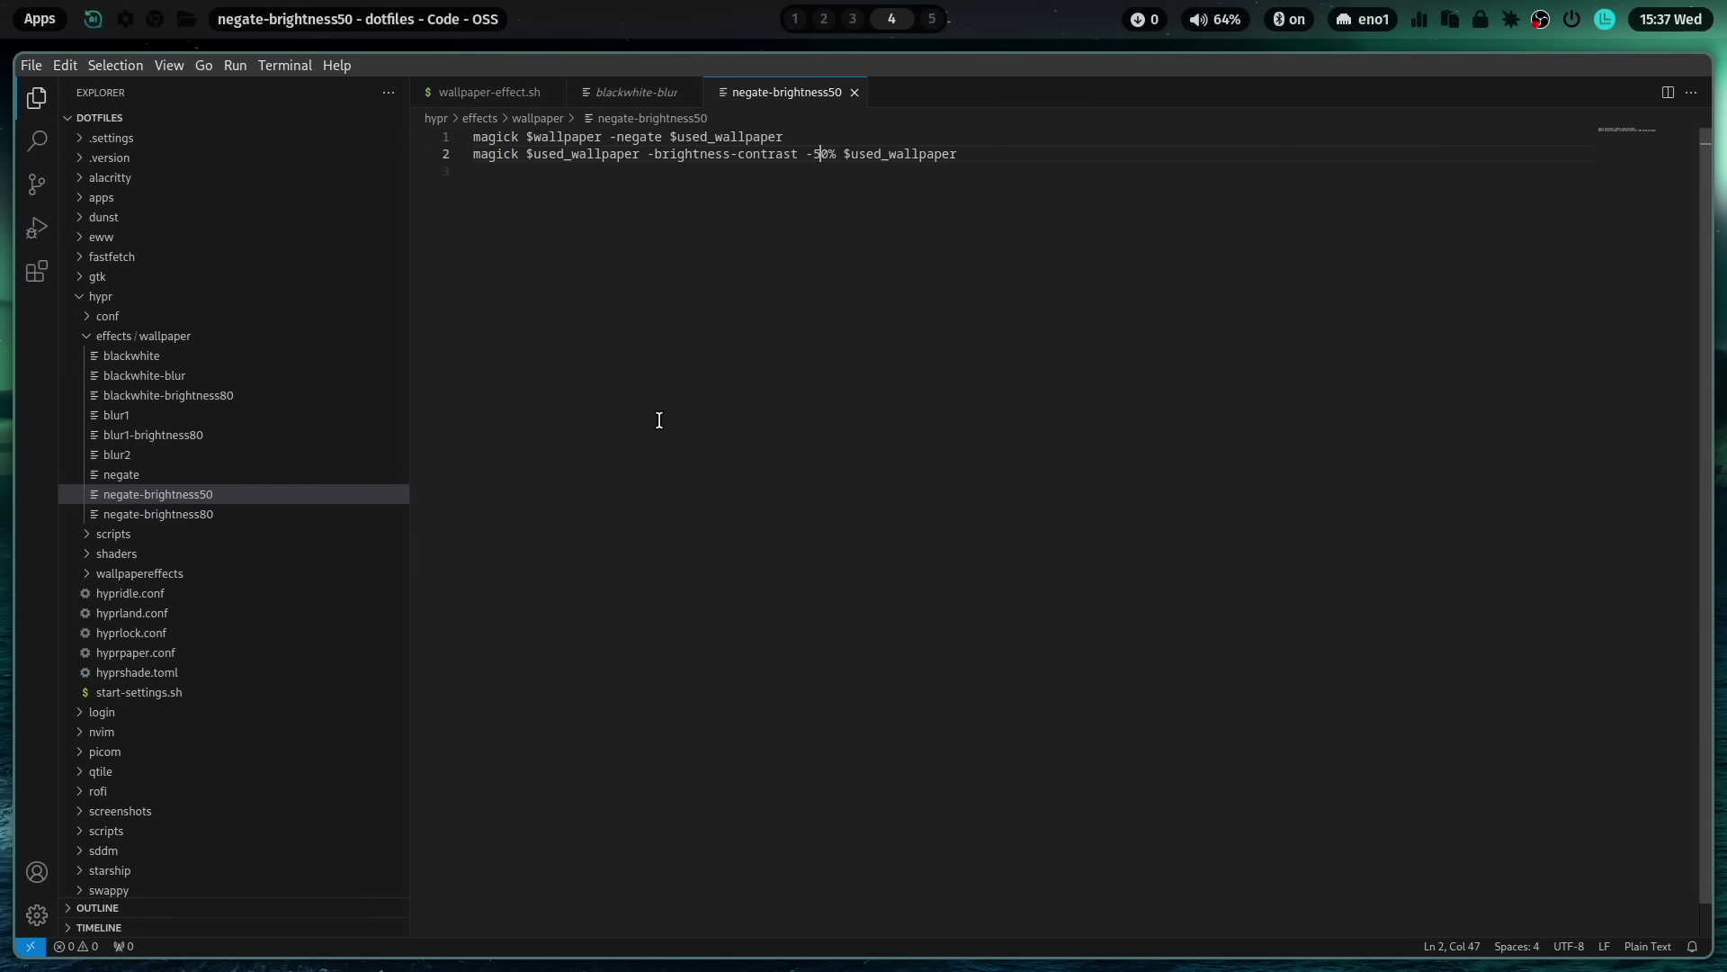
{"action": "key", "text": "super+3"}
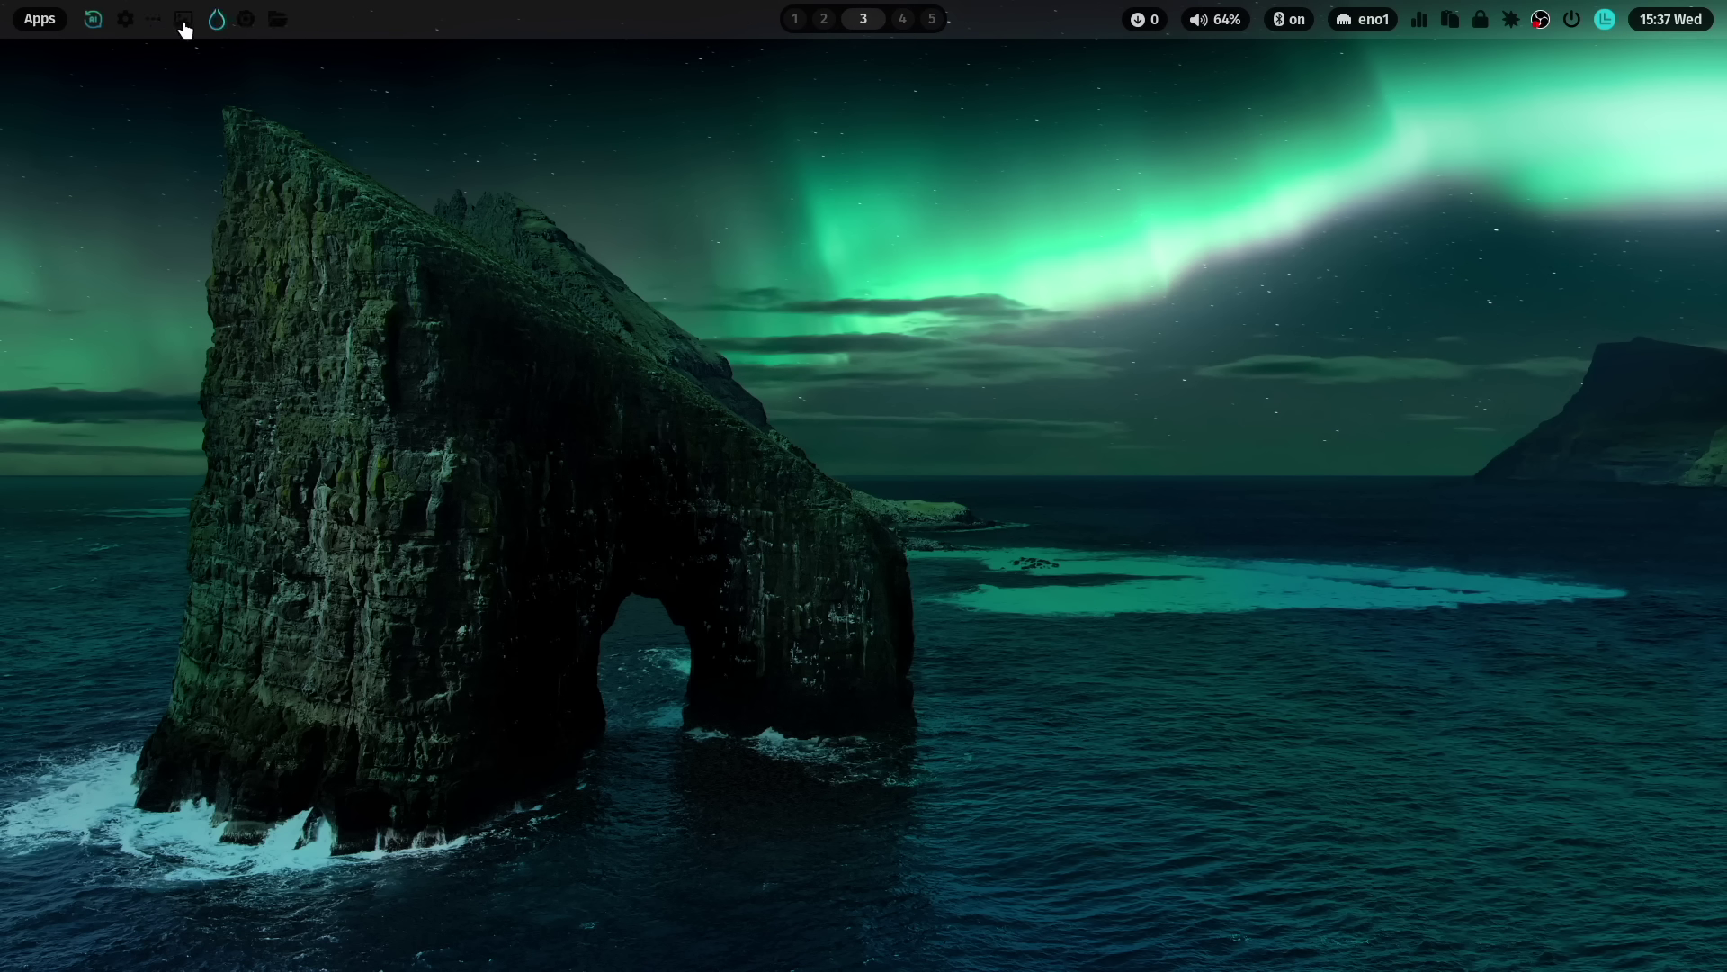
Step: Apply the negate-brightness50 effect from the Waybar wallpaper-effect list
{"action": "left_click", "coordinate": [187, 20]}
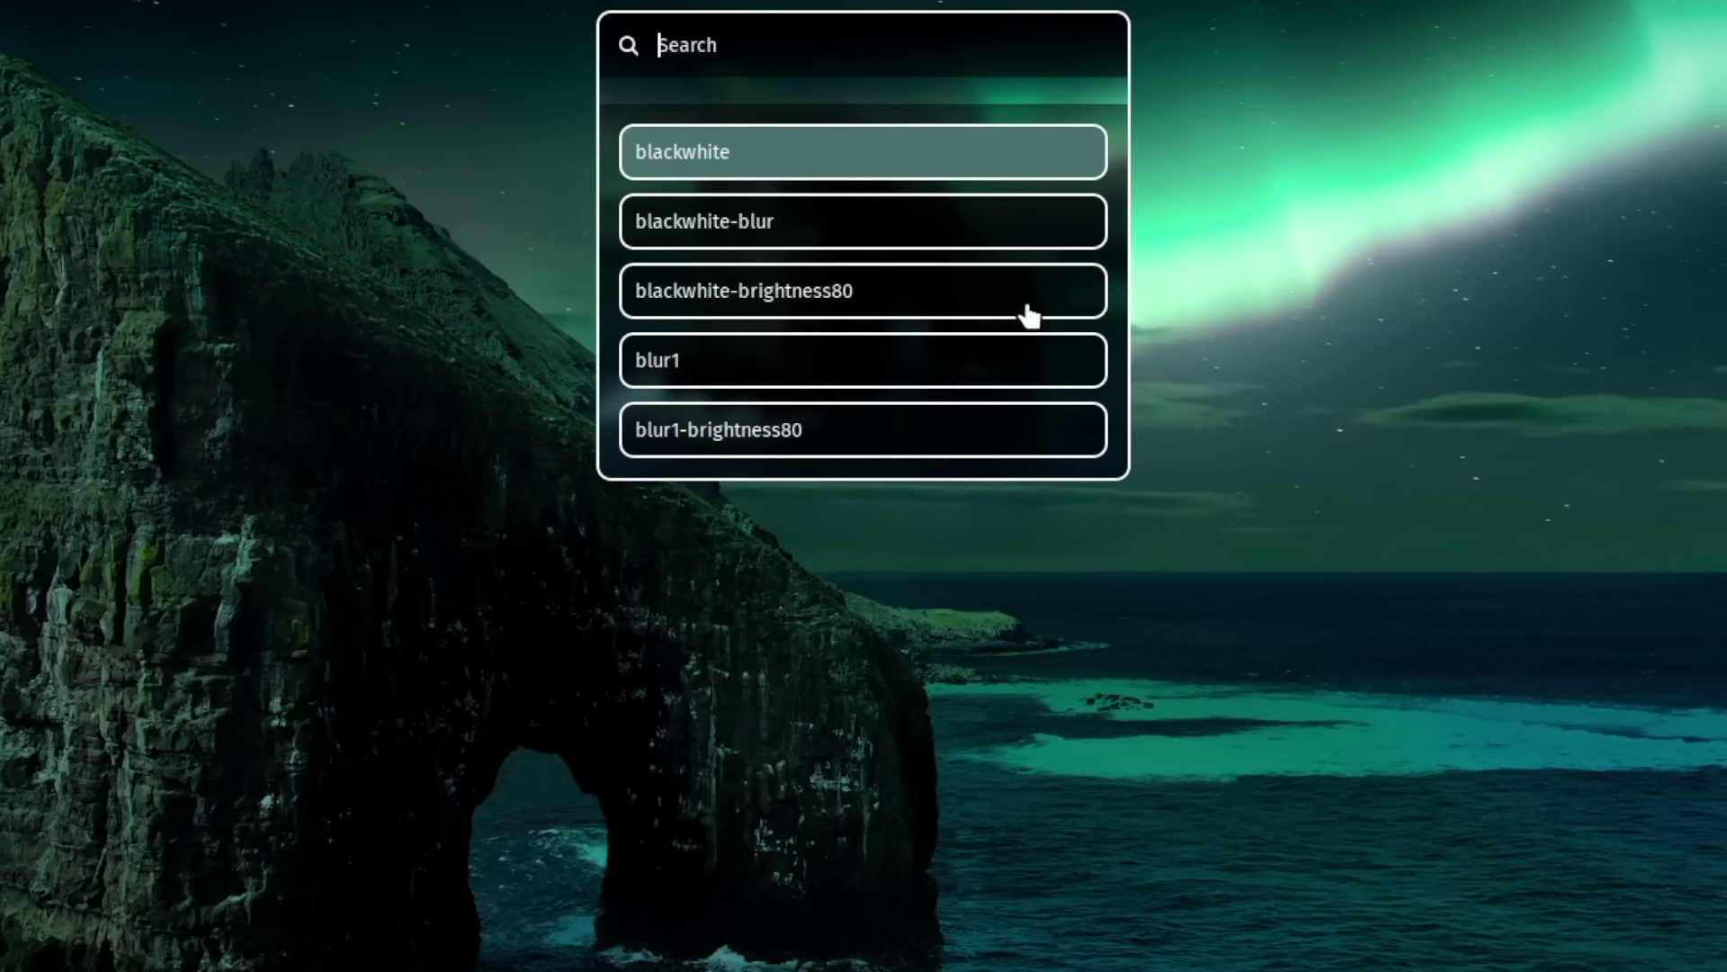
{"action": "key", "text": "Down"}
{"action": "key", "text": "Down"}
{"action": "key", "text": "Down"}
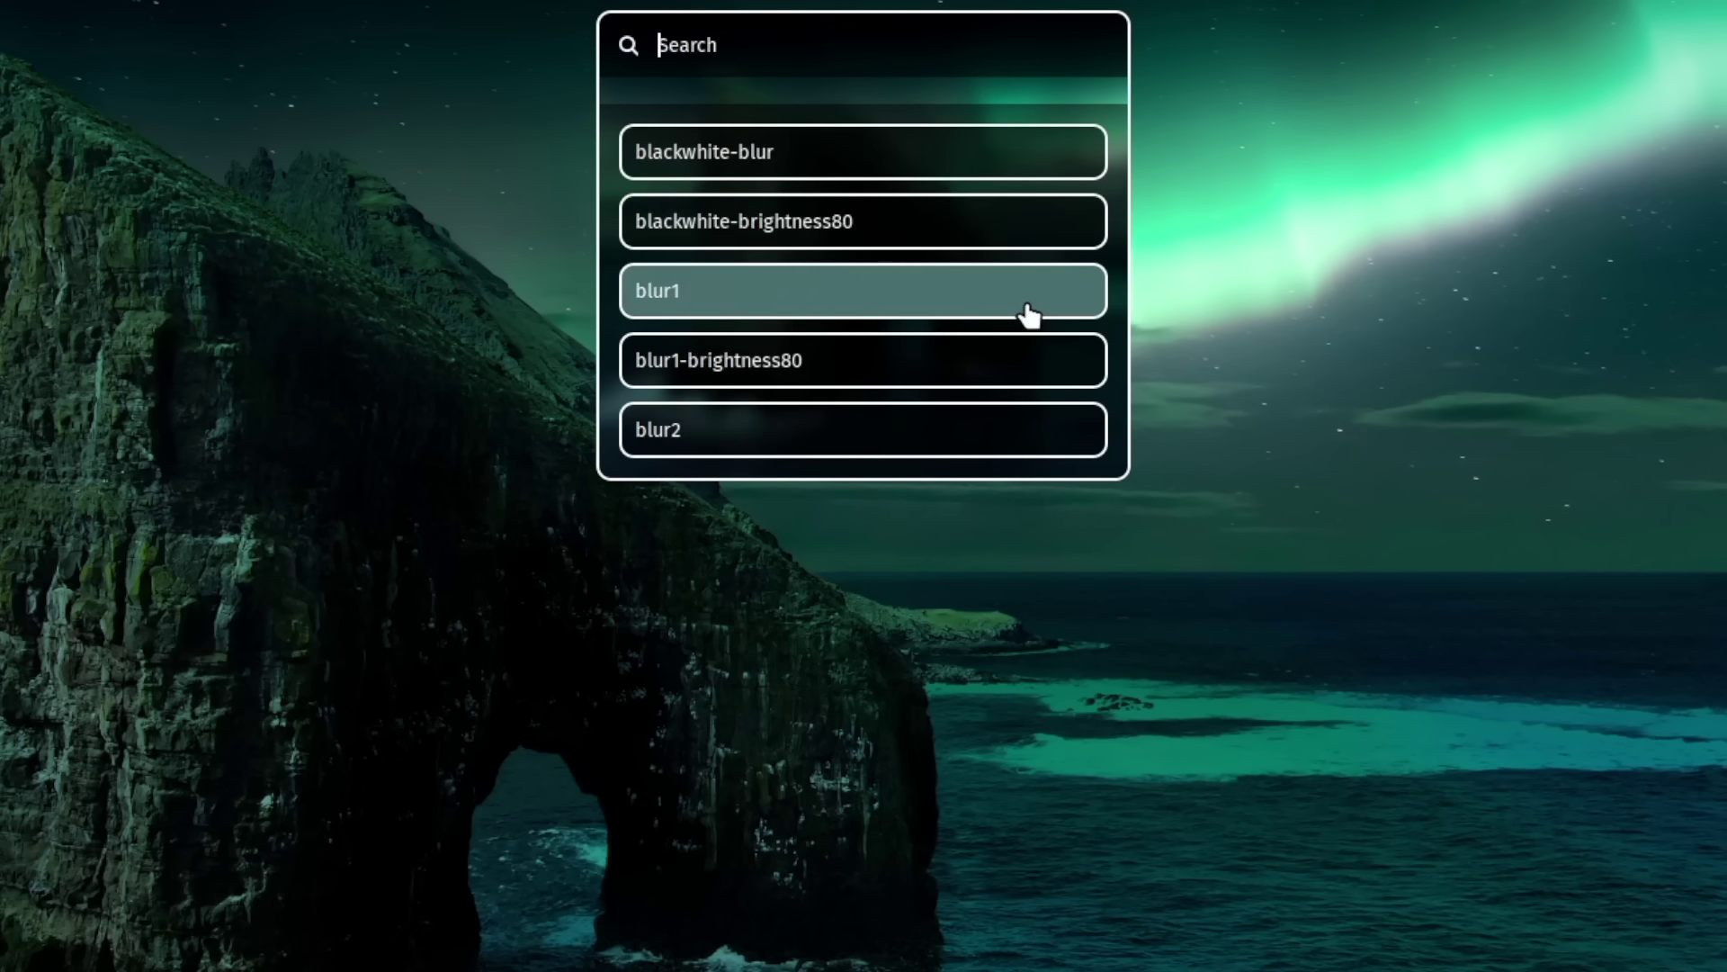
{"action": "key", "text": "Down"}
{"action": "key", "text": "Down"}
{"action": "key", "text": "Down"}
{"action": "key", "text": "Down"}
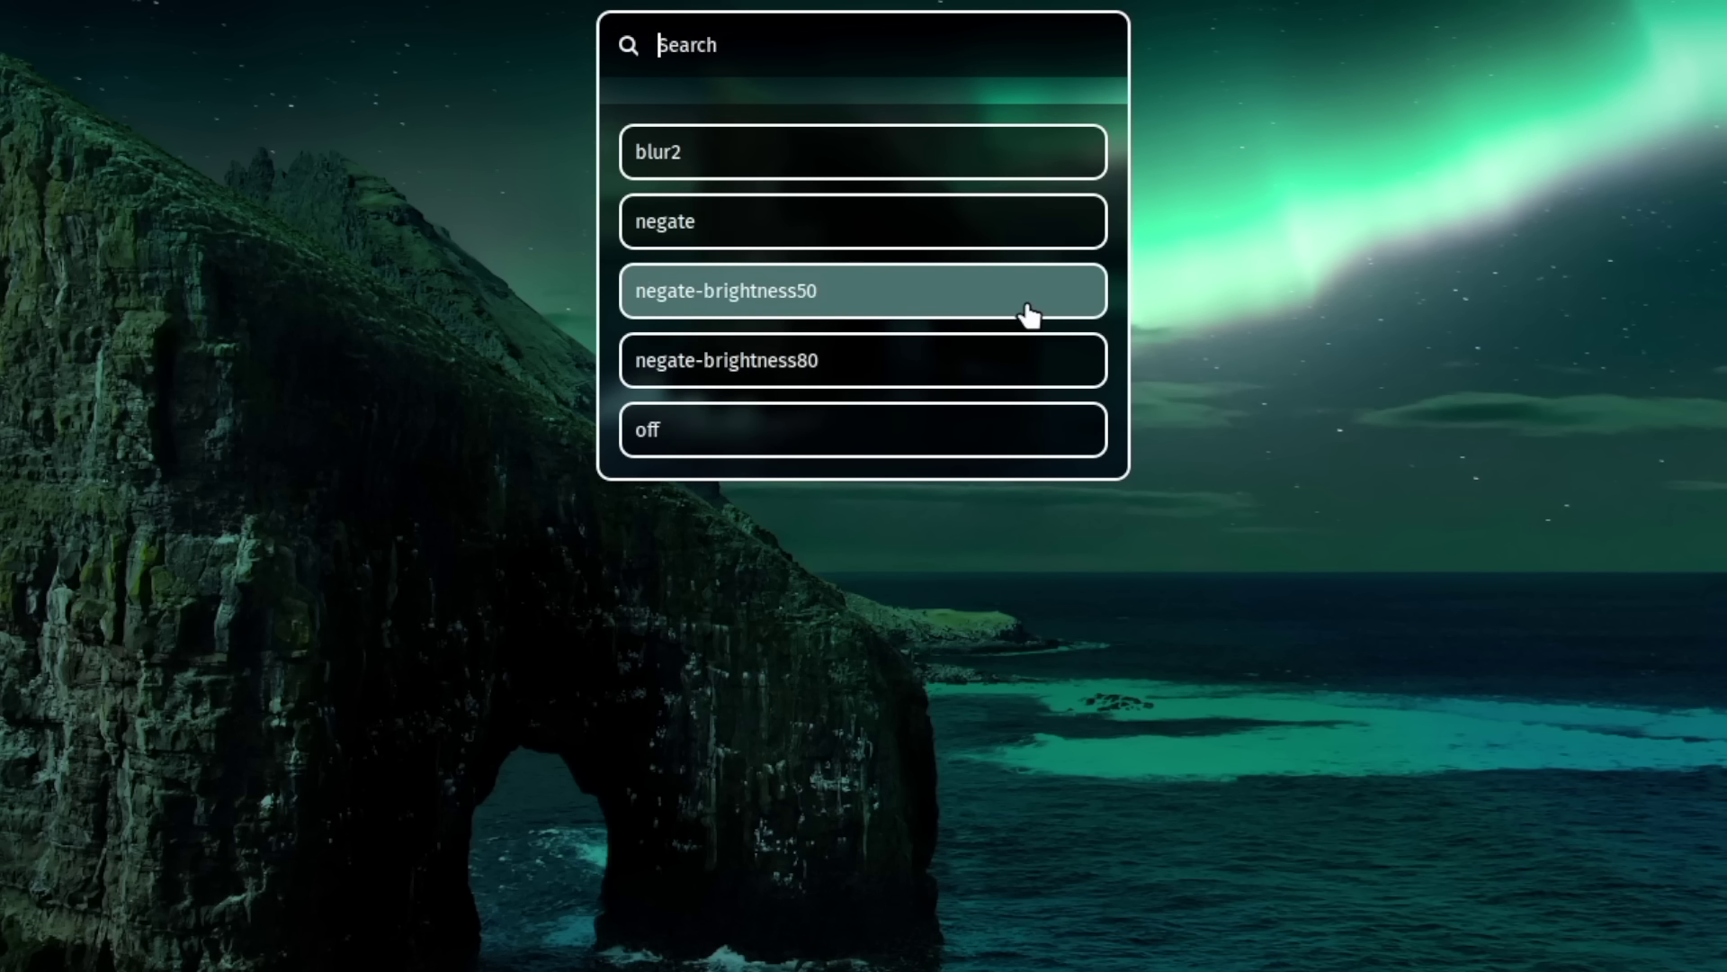
{"action": "key", "text": "Return"}
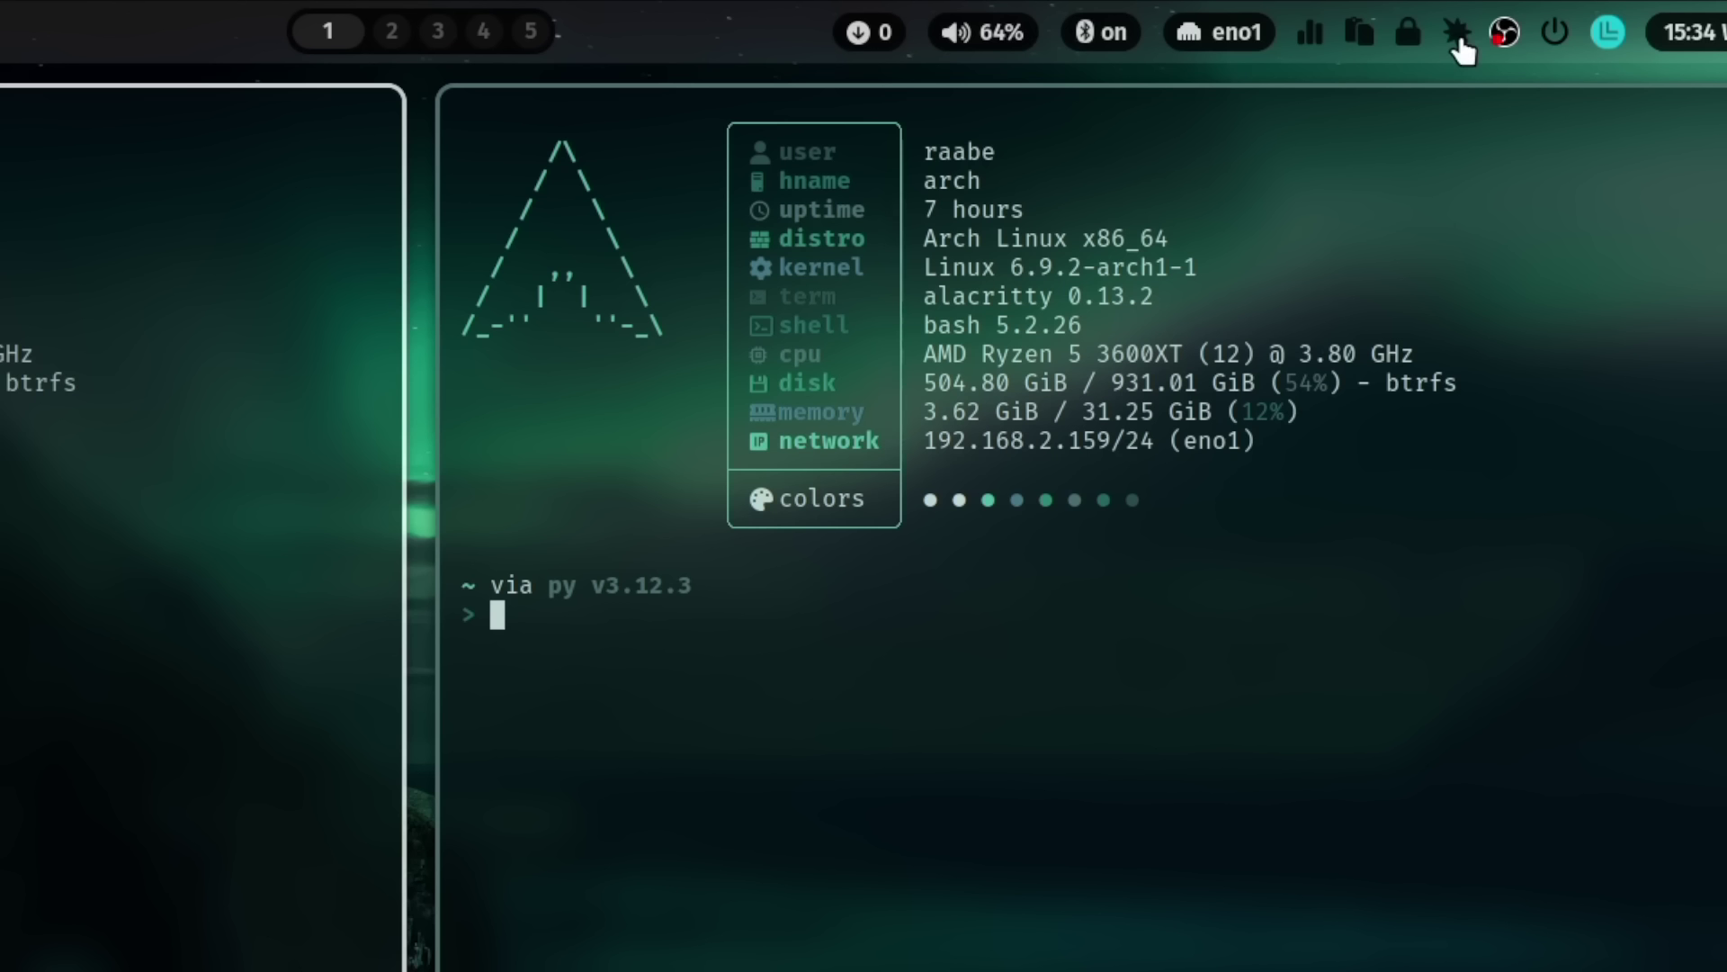
Step: Toggle the Hyprshade blue-light-filter shader on from the Waybar tray
{"action": "left_click", "coordinate": [1457, 36]}
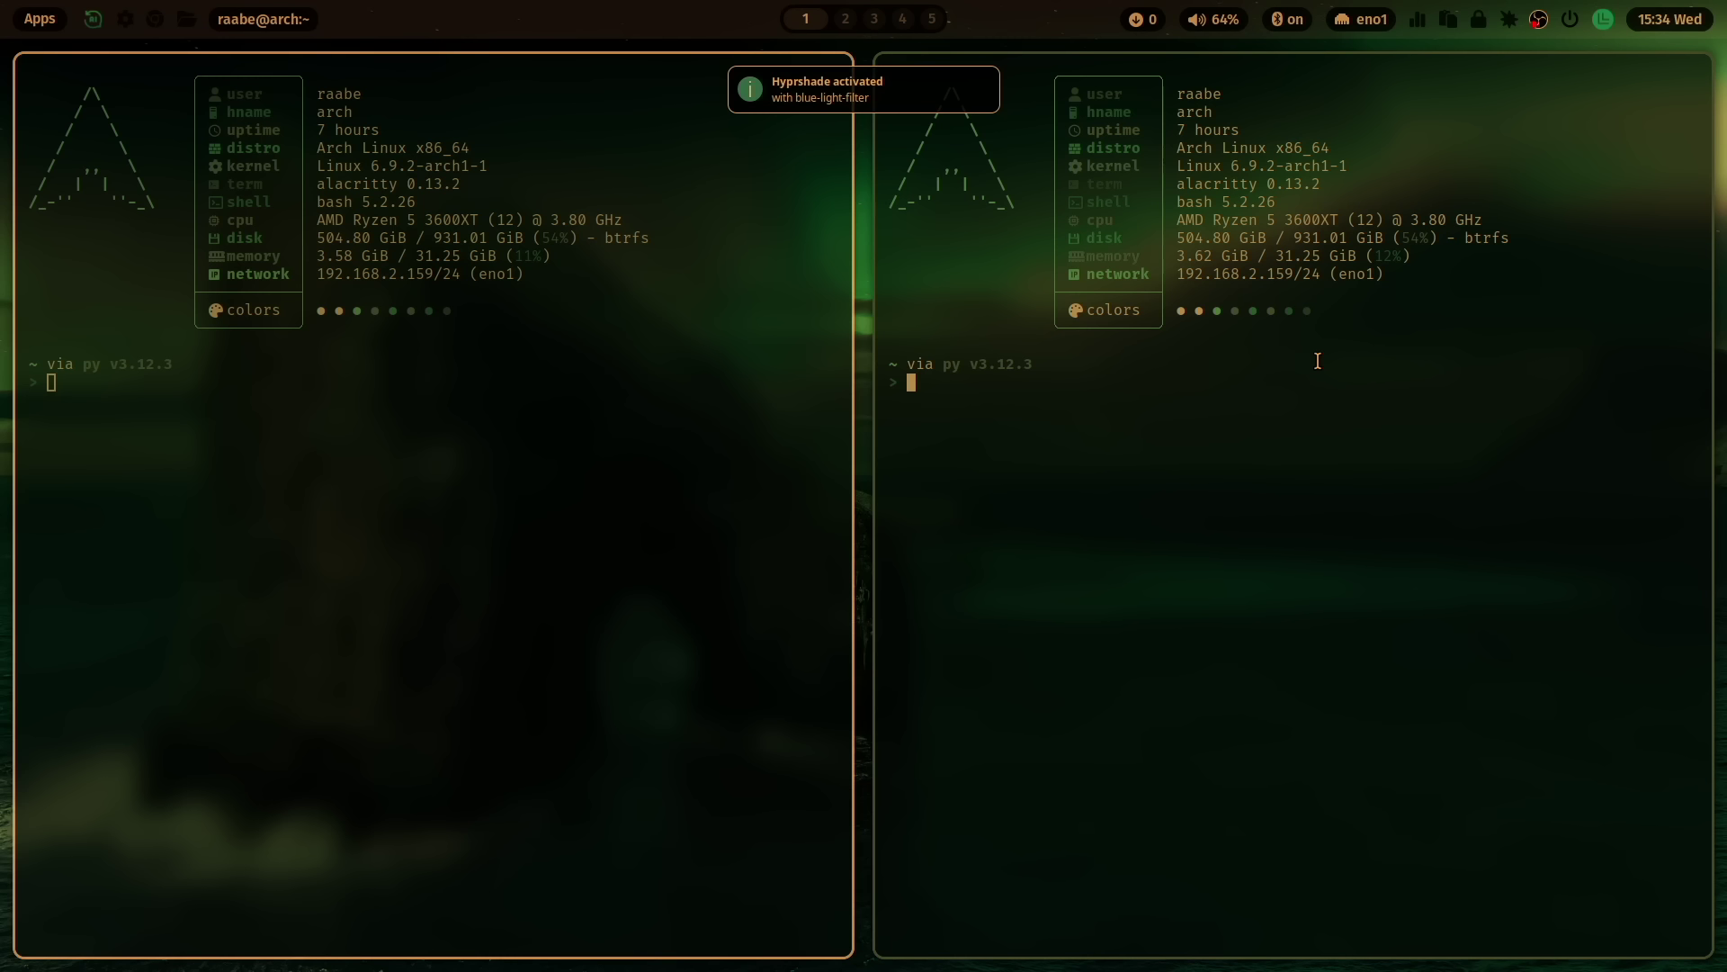
Step: Choose the invert-colors shader, then toggle it off, on and off again
{"action": "left_click", "coordinate": [1512, 27]}
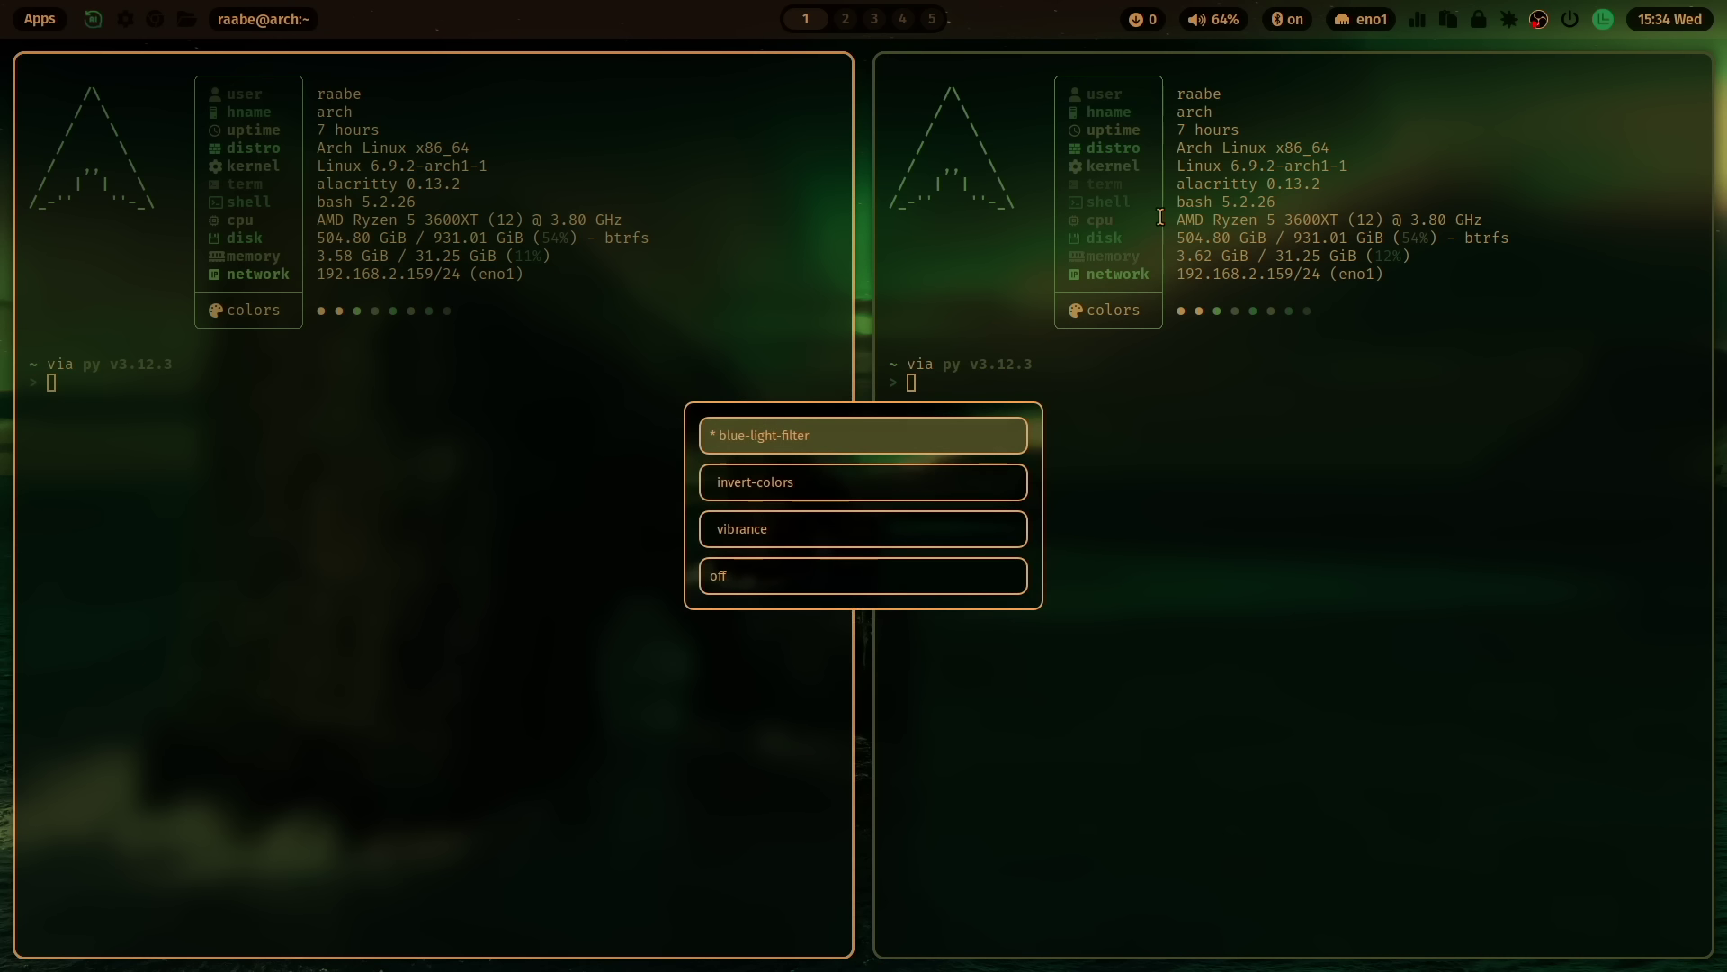
{"action": "key", "text": "Down"}
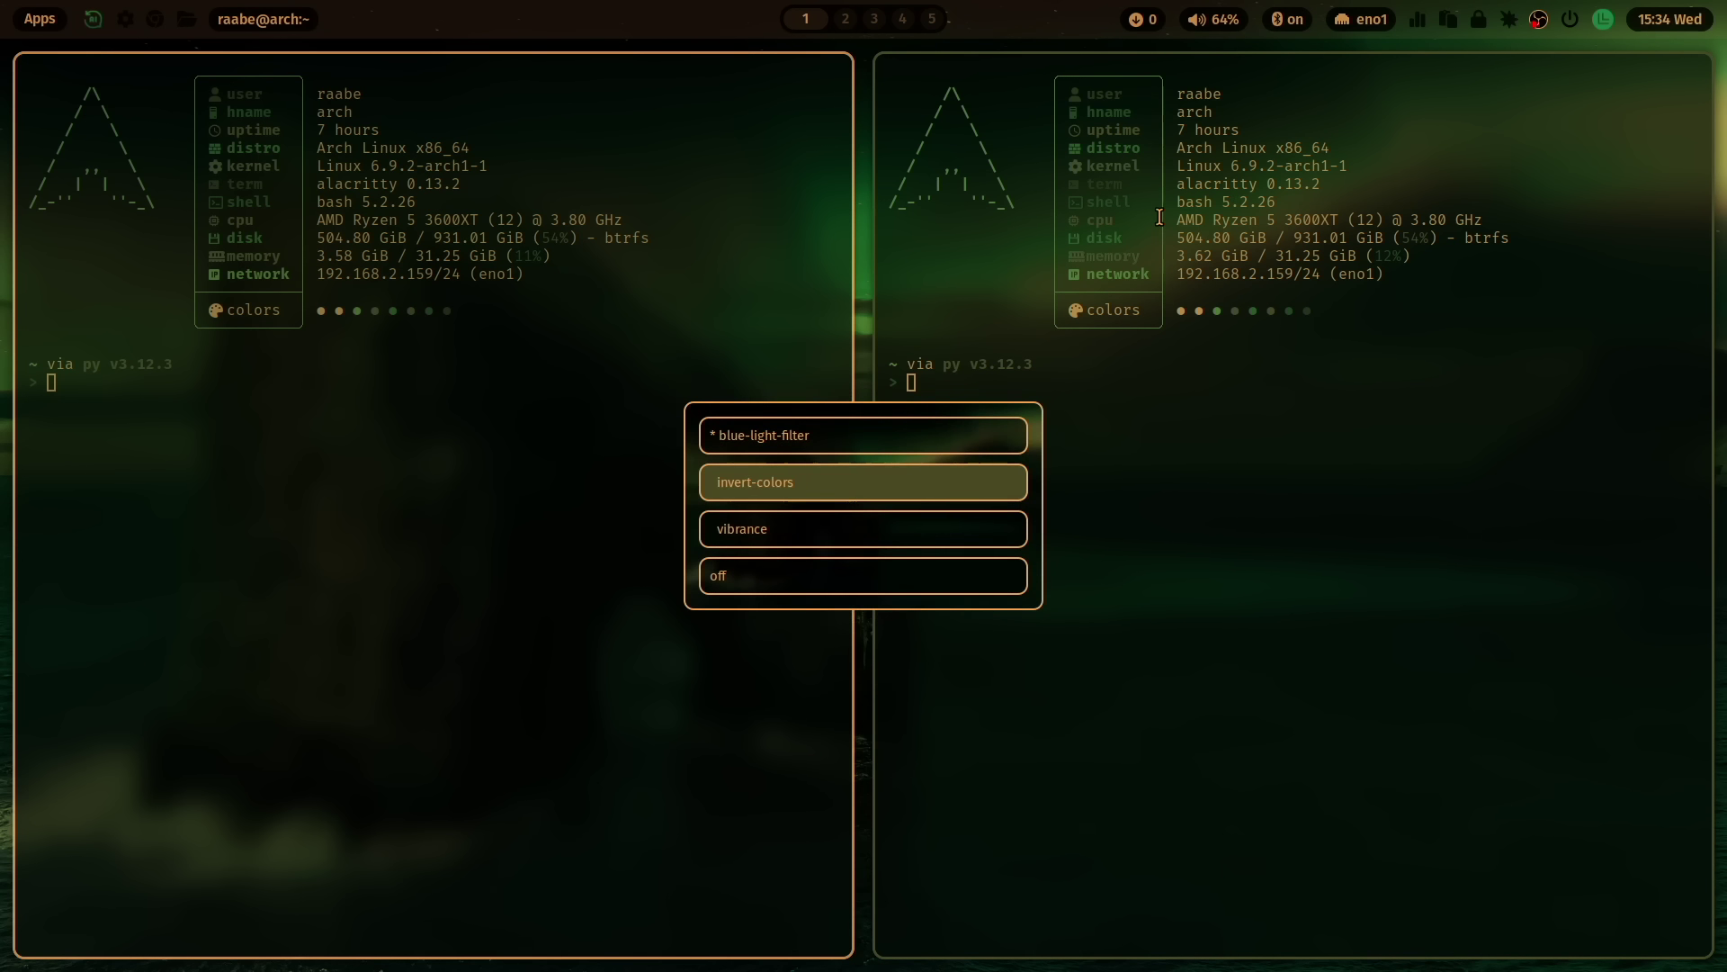
{"action": "key", "text": "Return"}
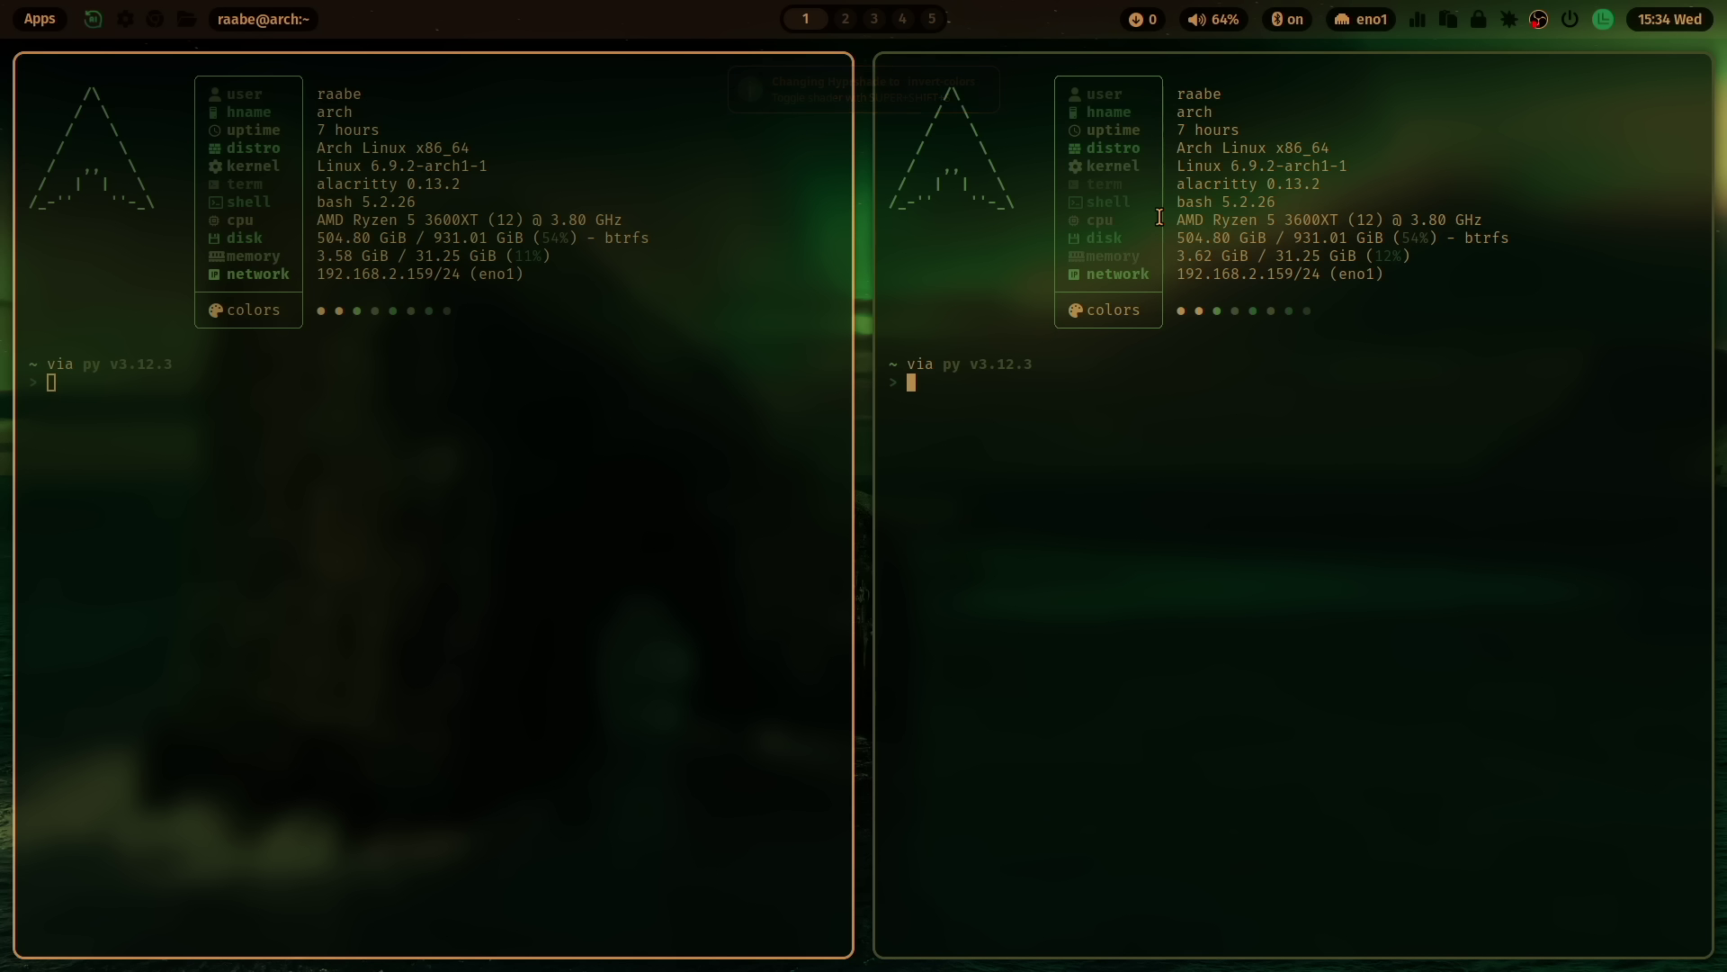
{"action": "key", "text": "super+shift+h"}
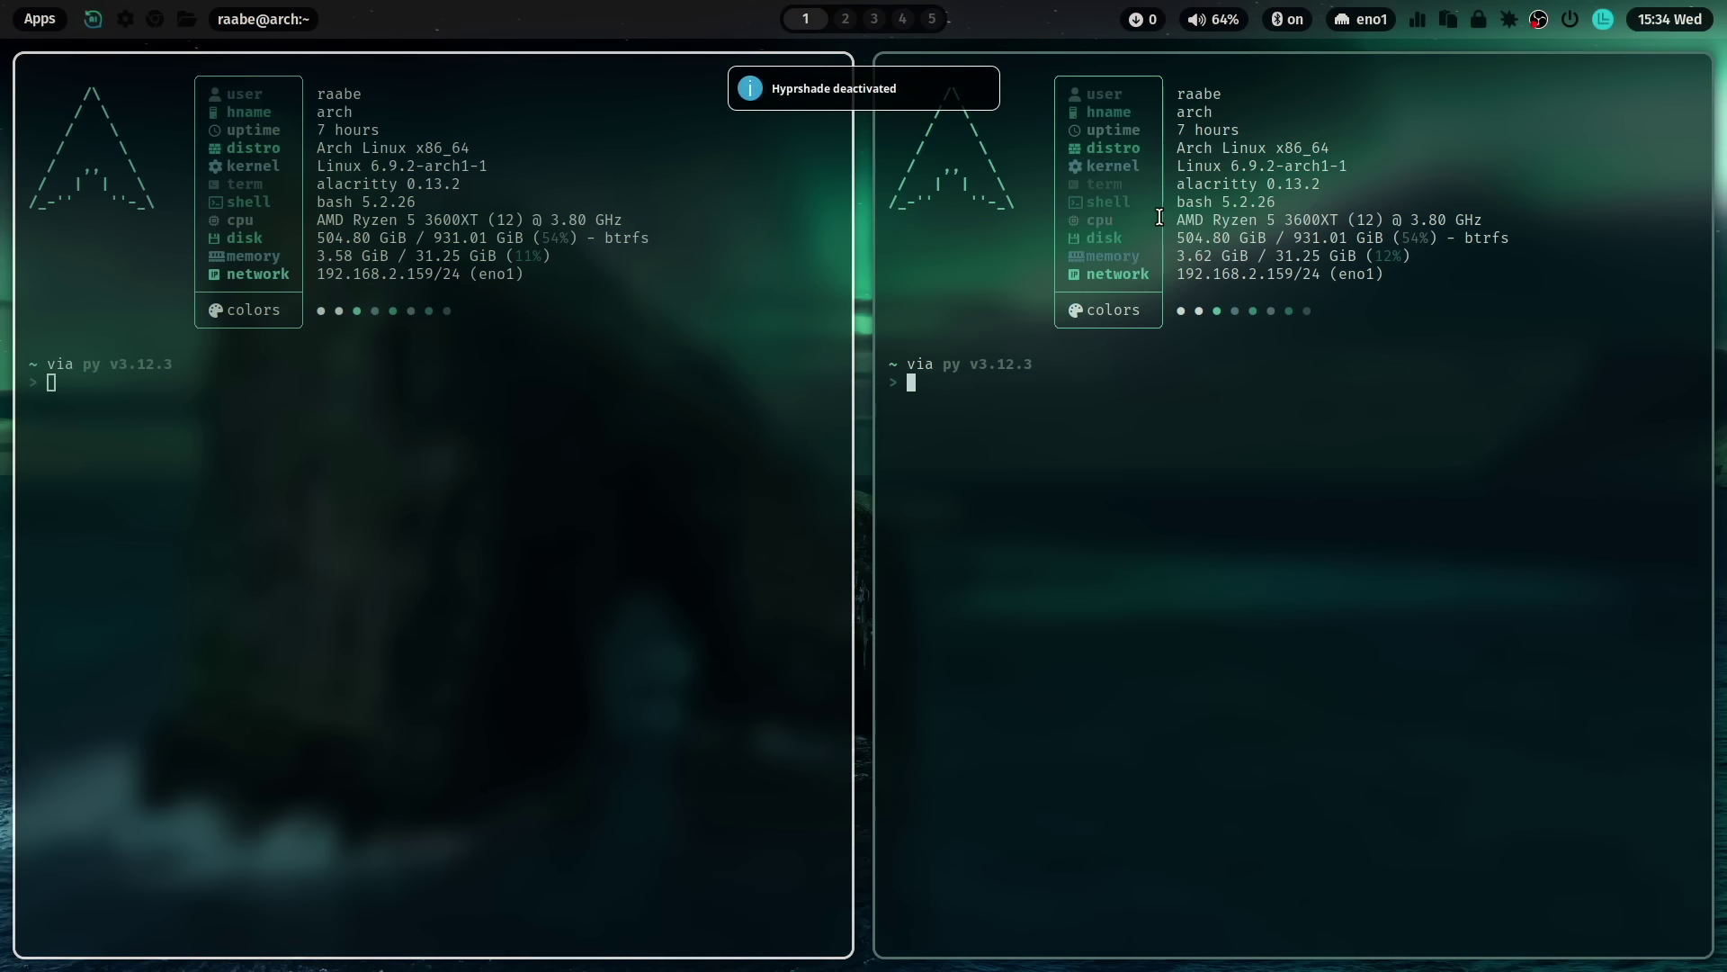
{"action": "key", "text": "super+shift+h"}
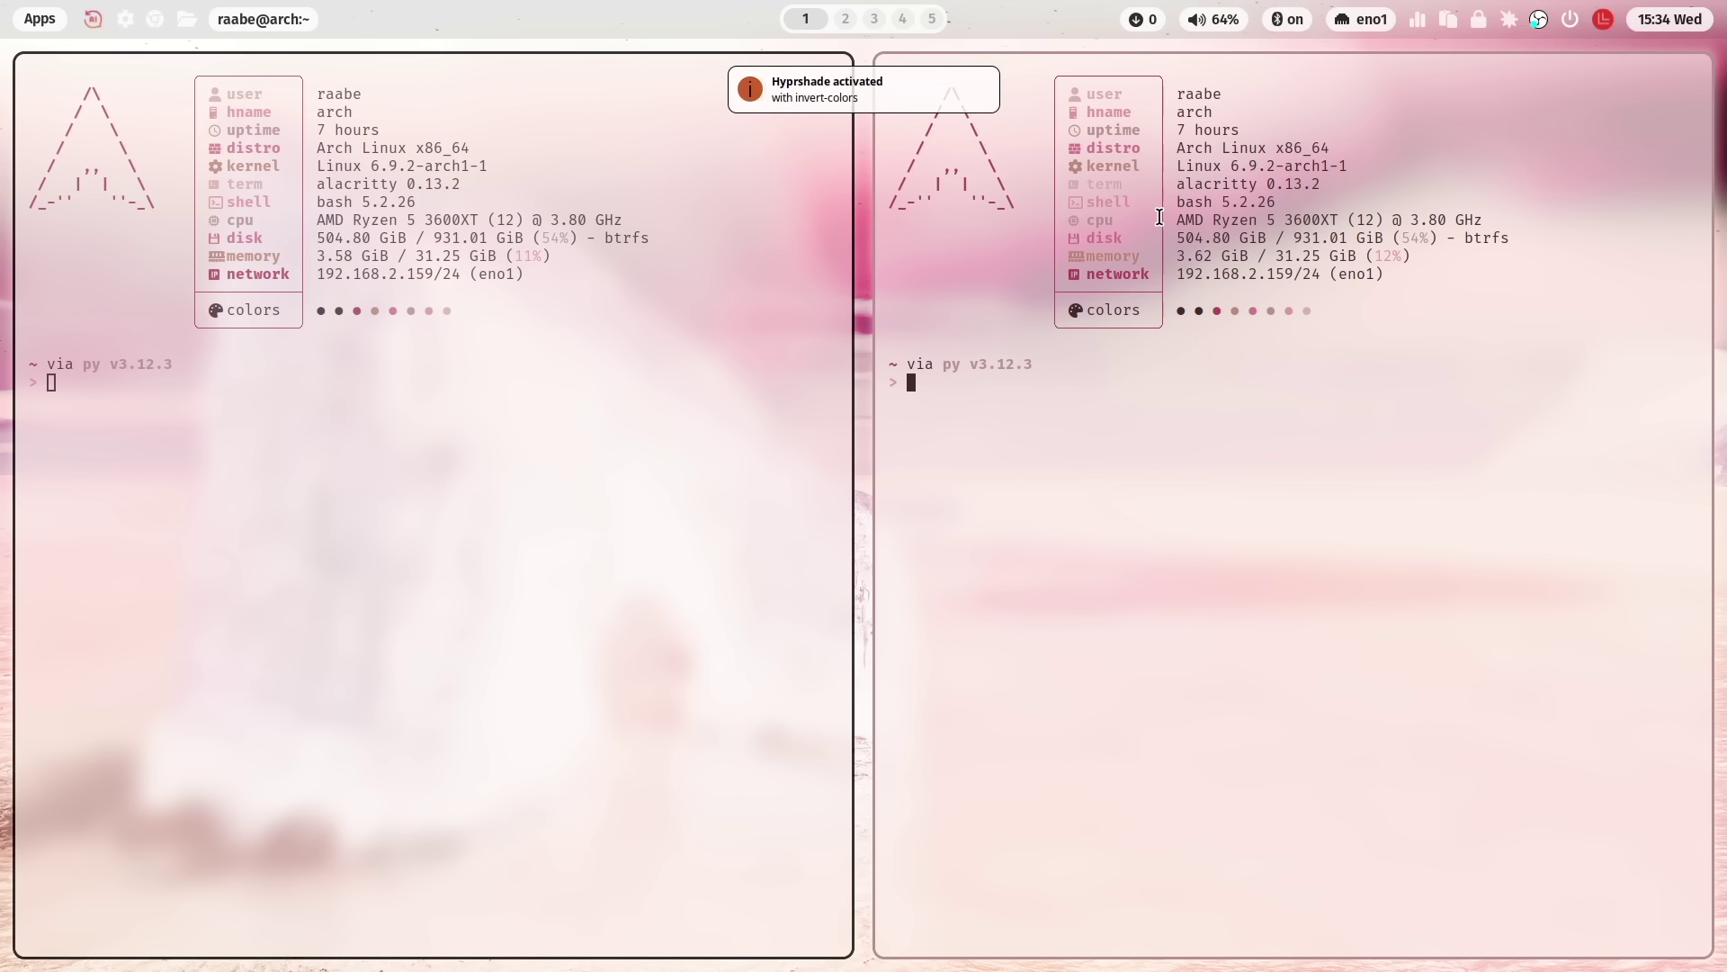
{"action": "key", "text": "super+shift+h"}
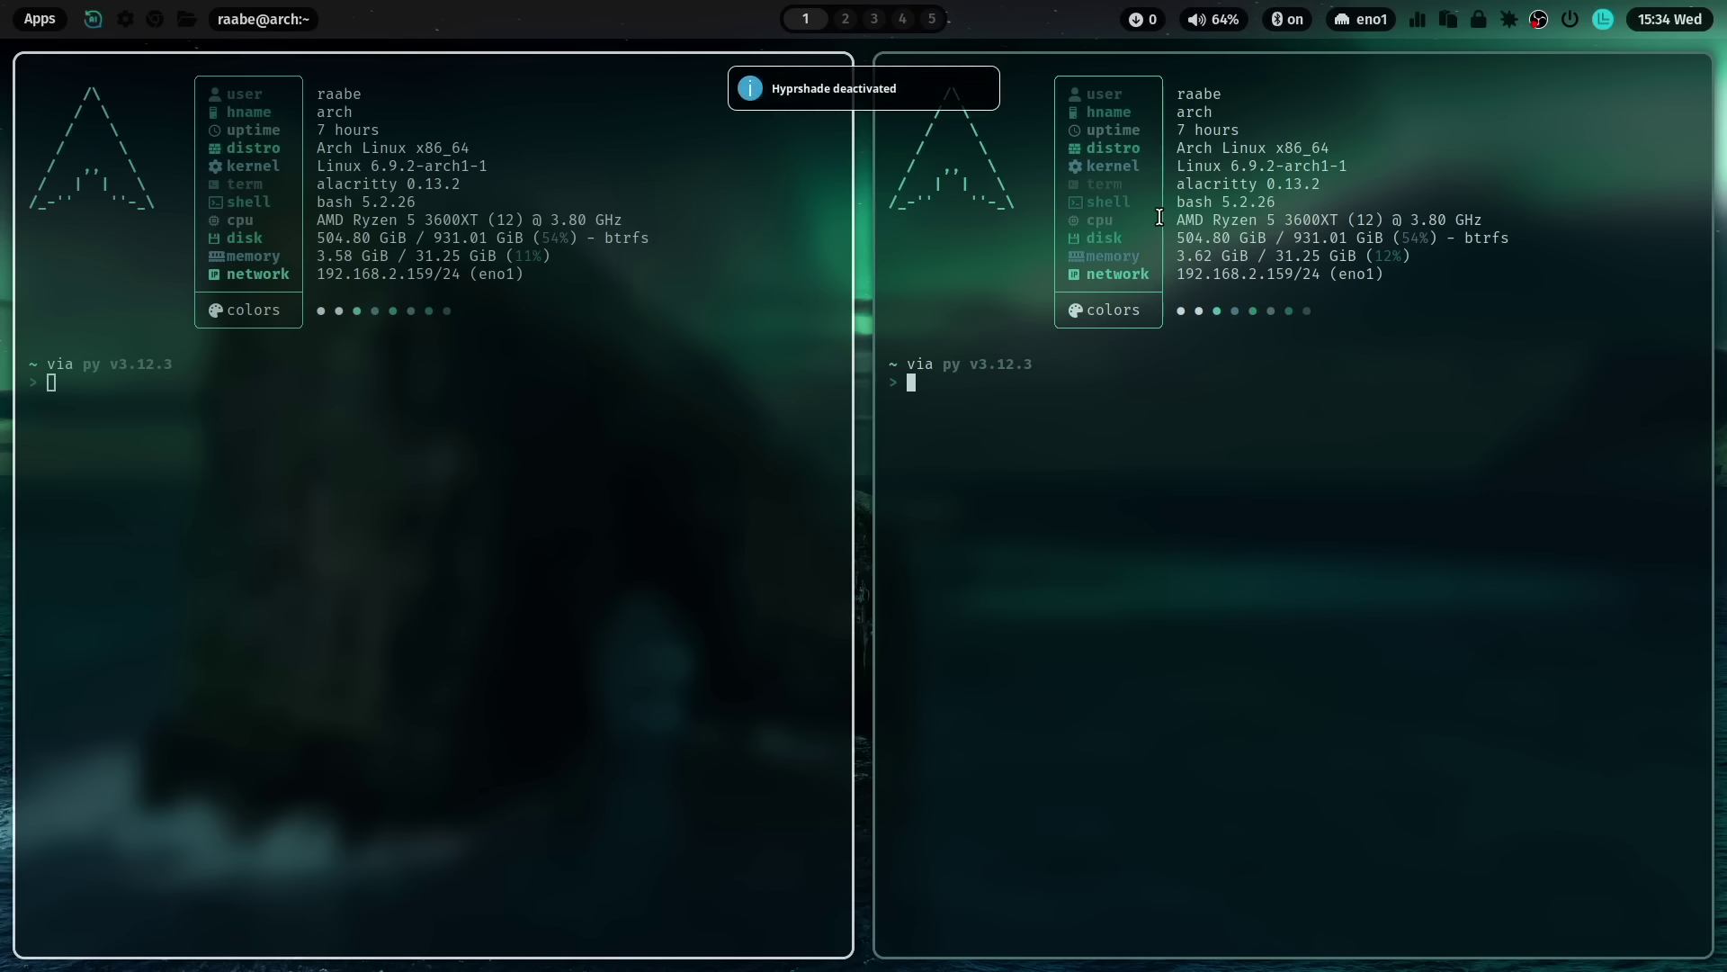
Step: Choose the blue-light-filter shader, turn it off, and close the left terminal
{"action": "left_click", "coordinate": [1507, 25]}
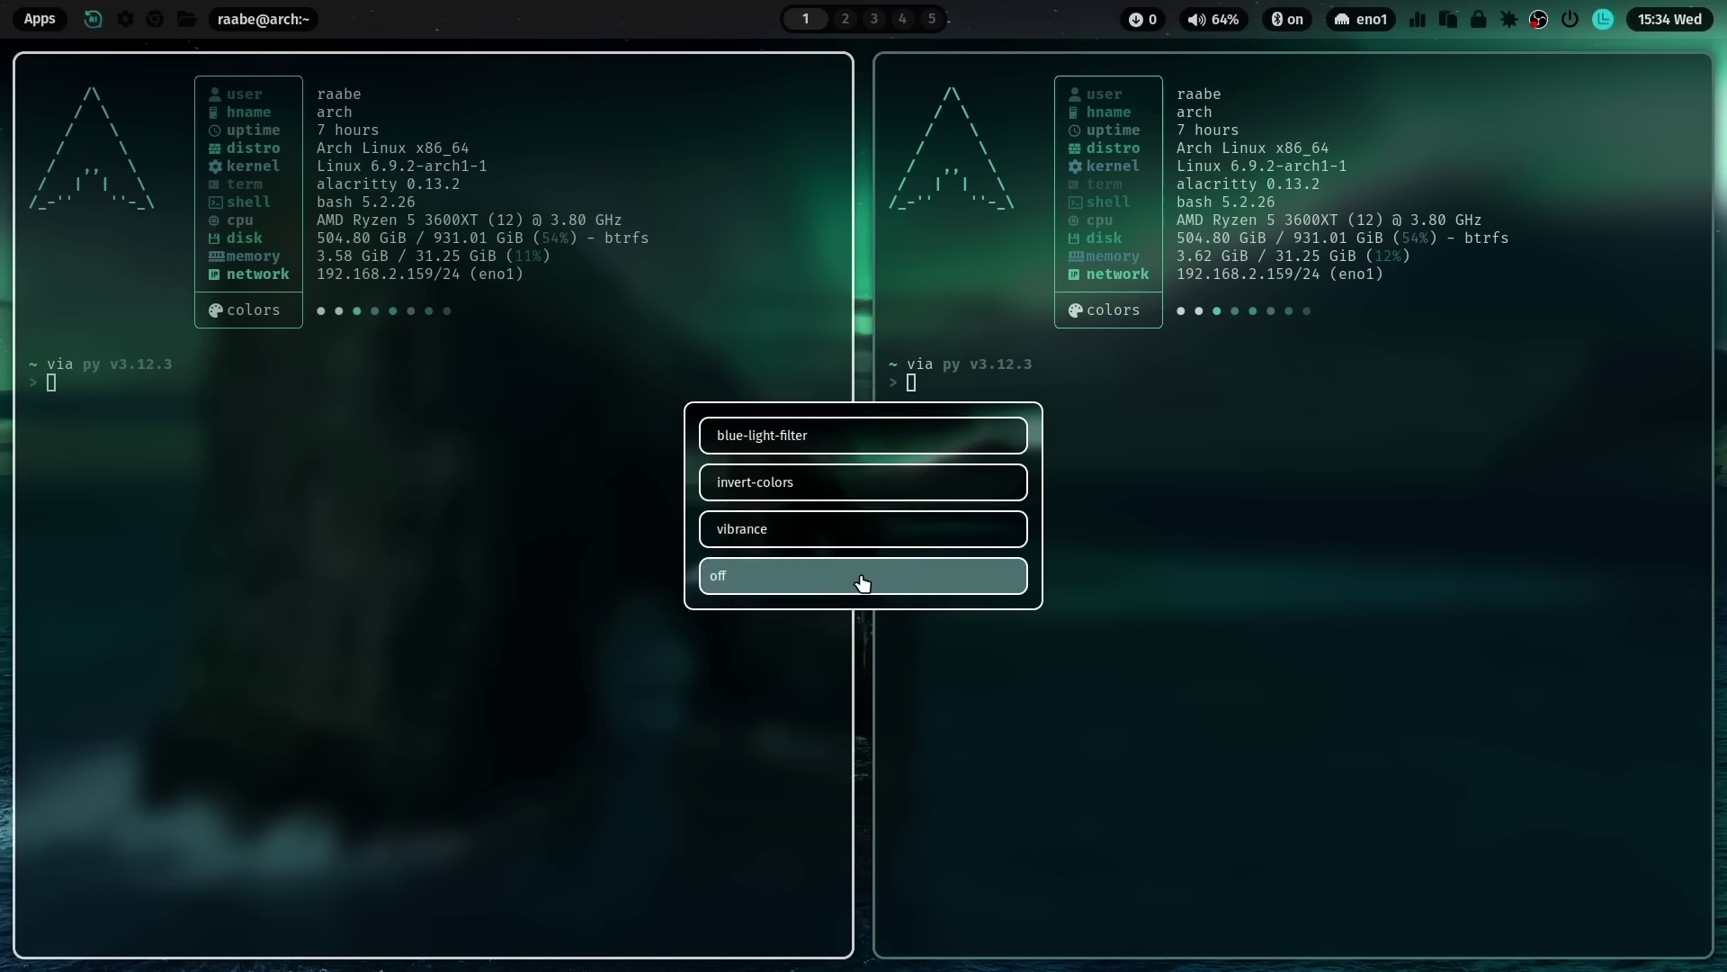
{"action": "left_click", "coordinate": [877, 444]}
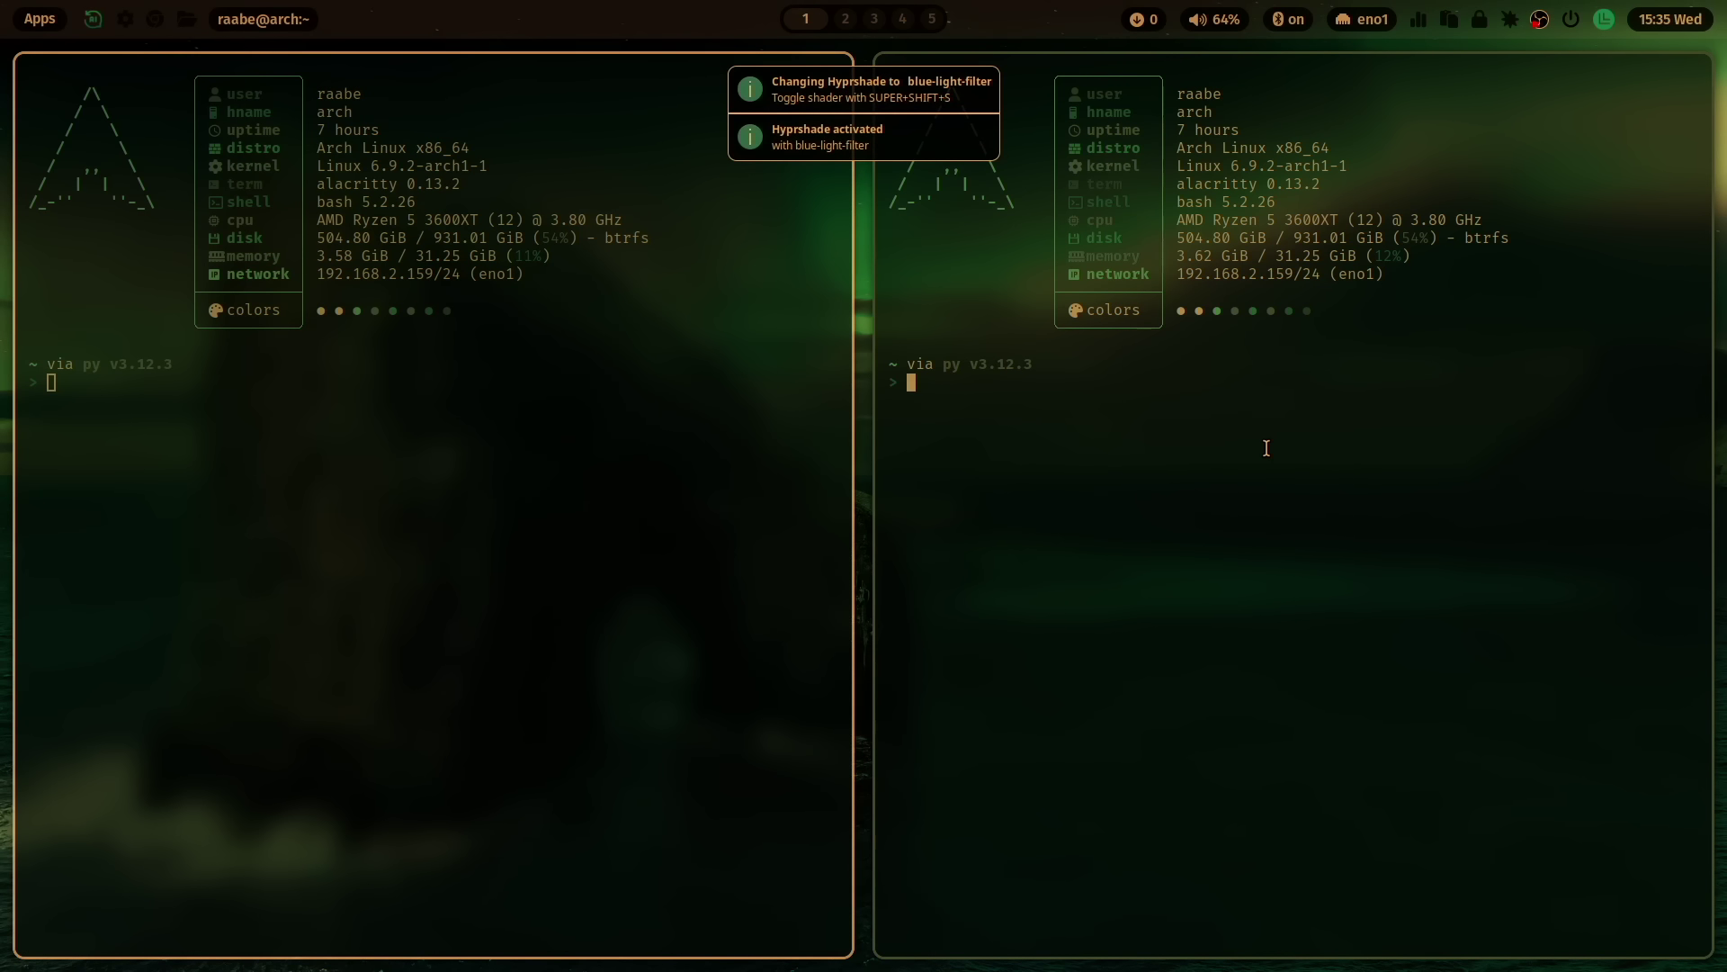
{"action": "key", "text": "super+shift+s"}
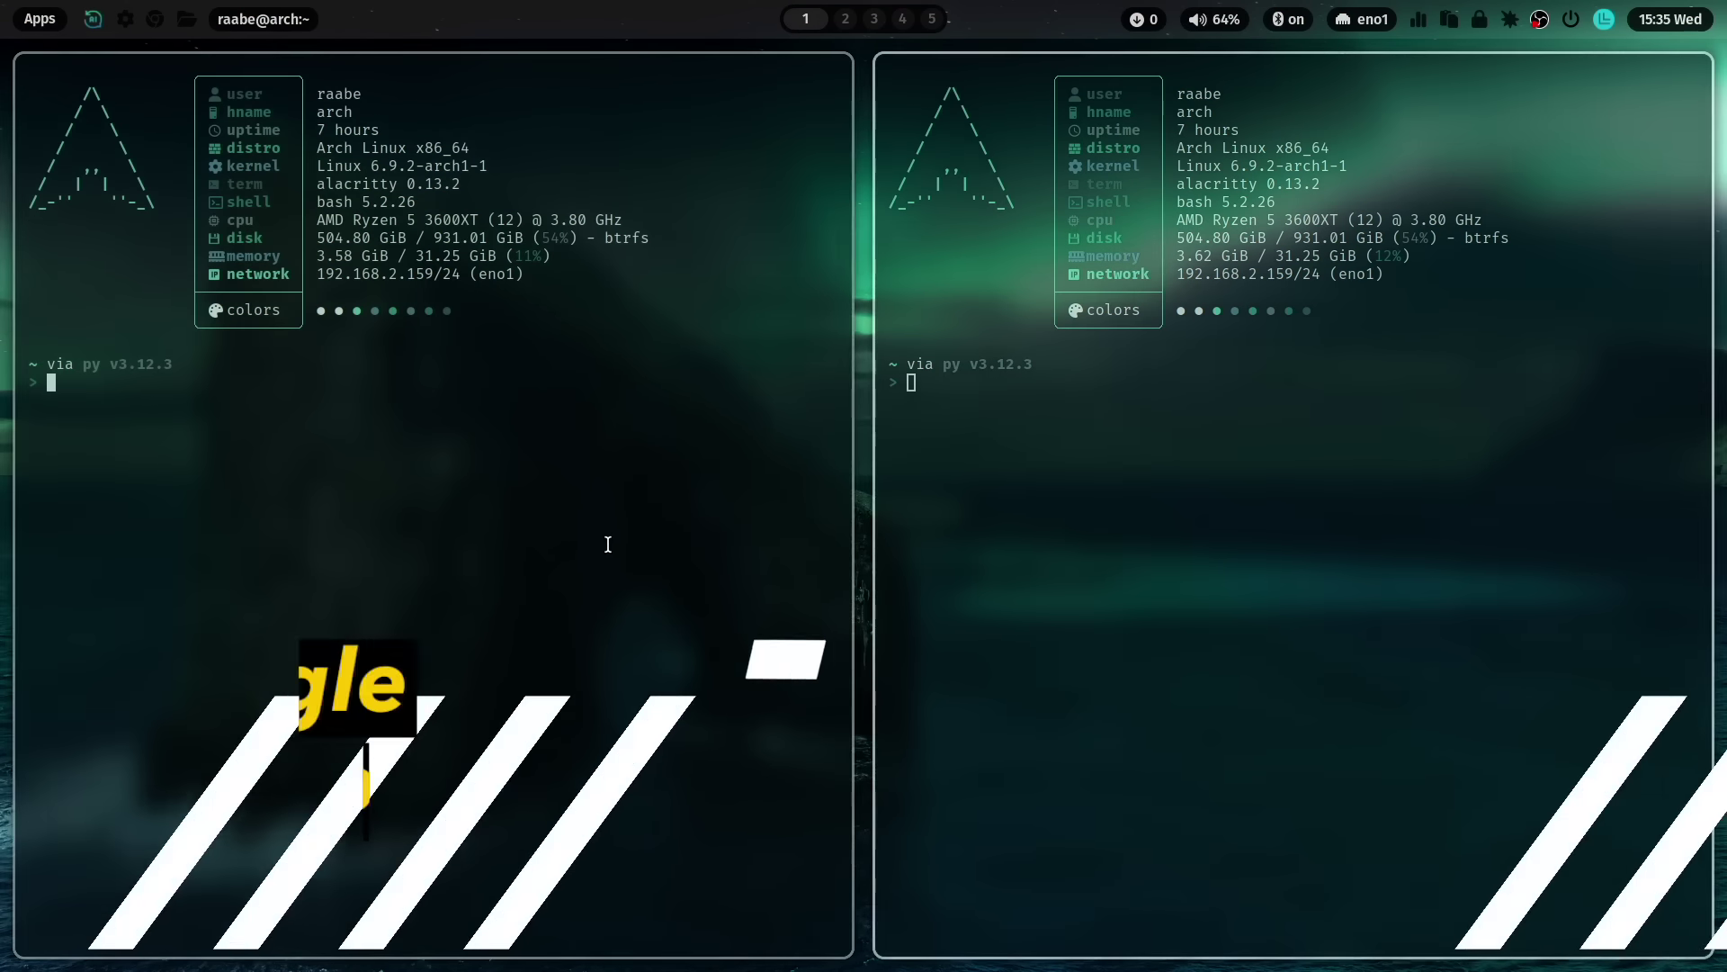
{"action": "key", "text": "super+q"}
{"action": "key", "text": "super+q"}
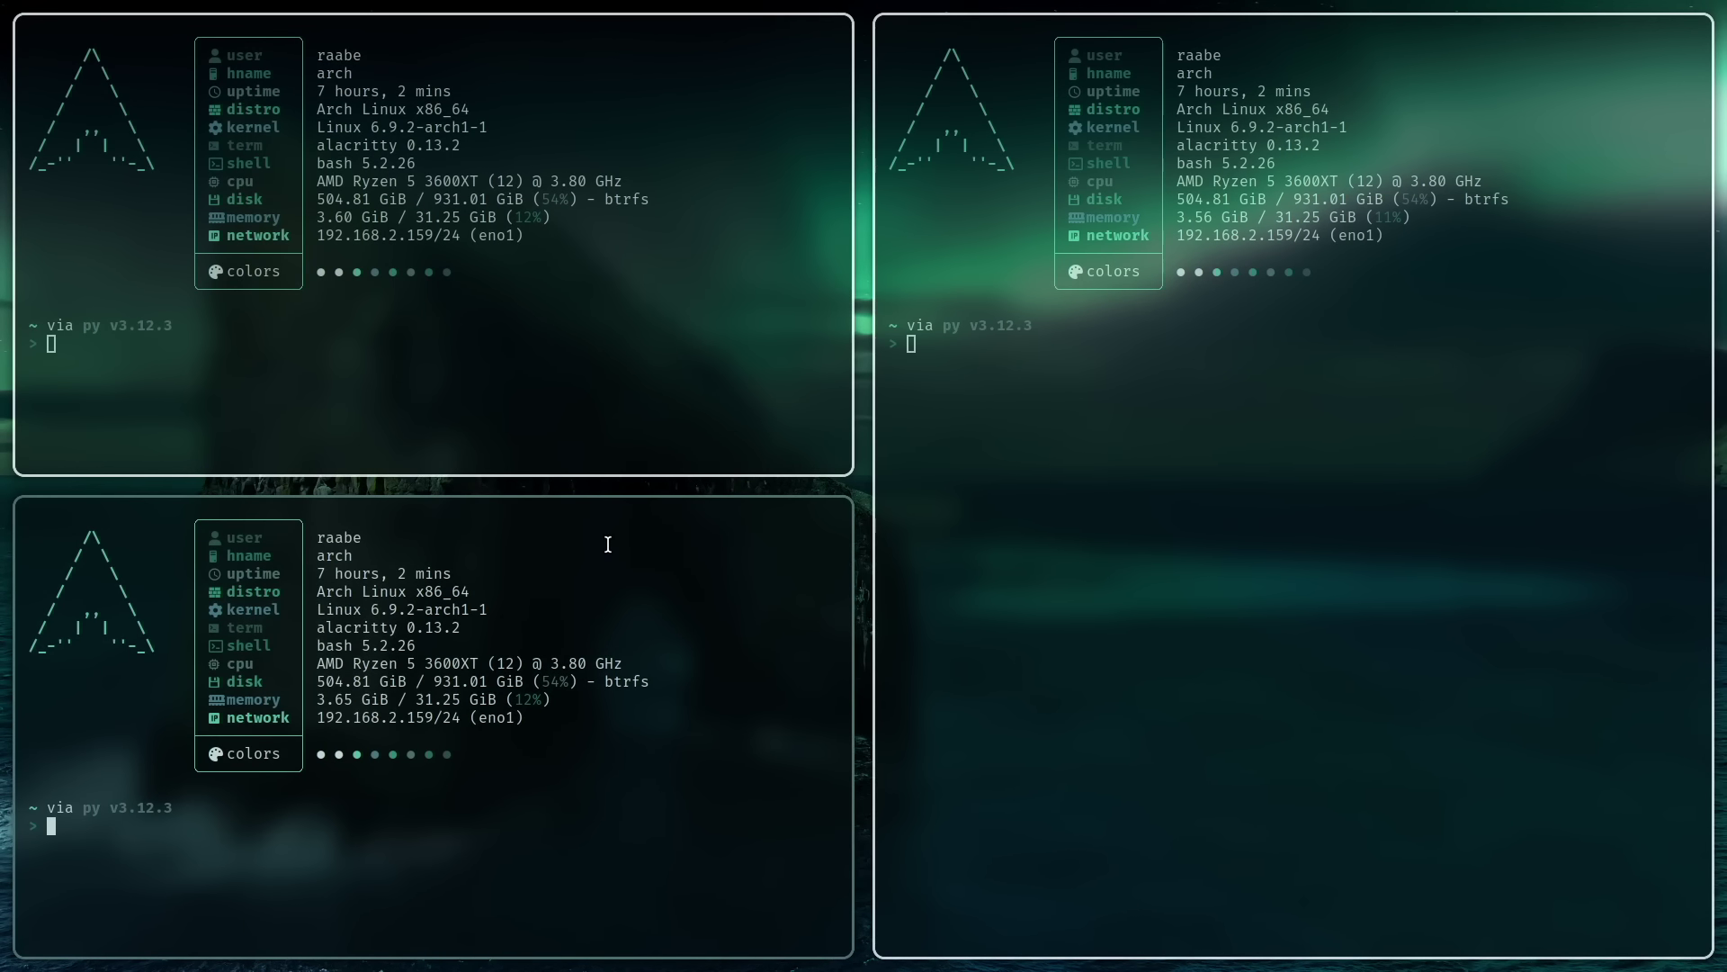
Step: Show the Waybar top bar again with Super+B
{"action": "key", "text": "super+b"}
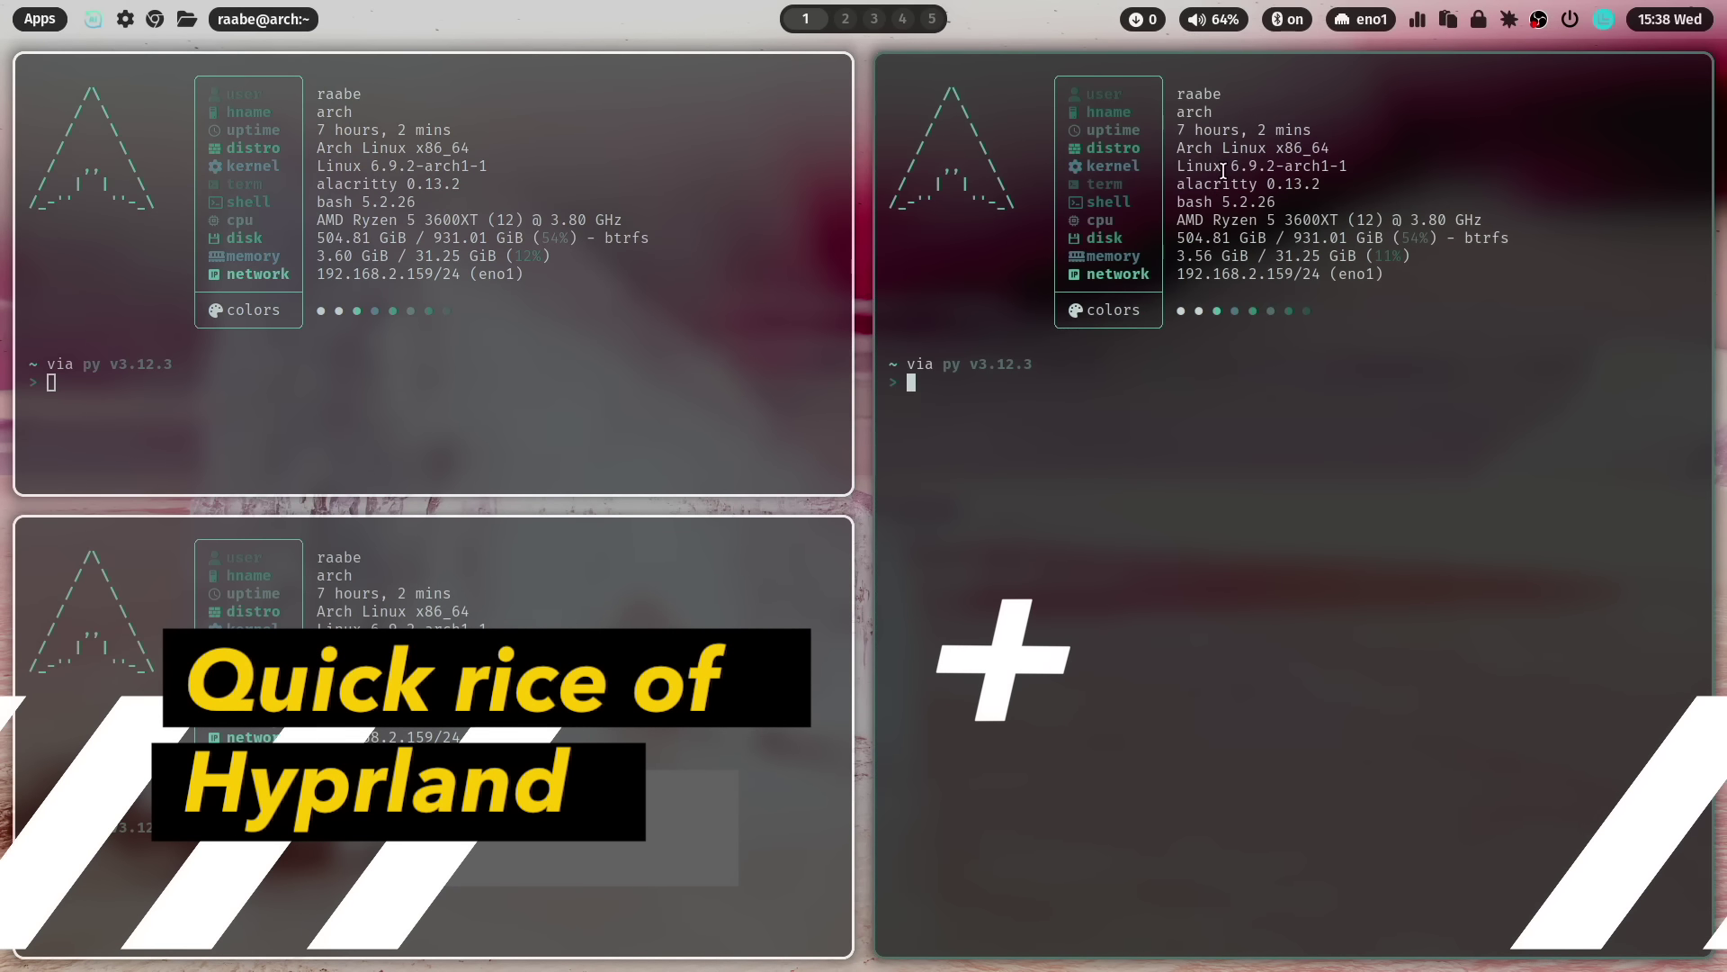
Step: Open Hyprland Settings from the dashboard and reduce window border size to 0
{"action": "left_click", "coordinate": [1605, 19]}
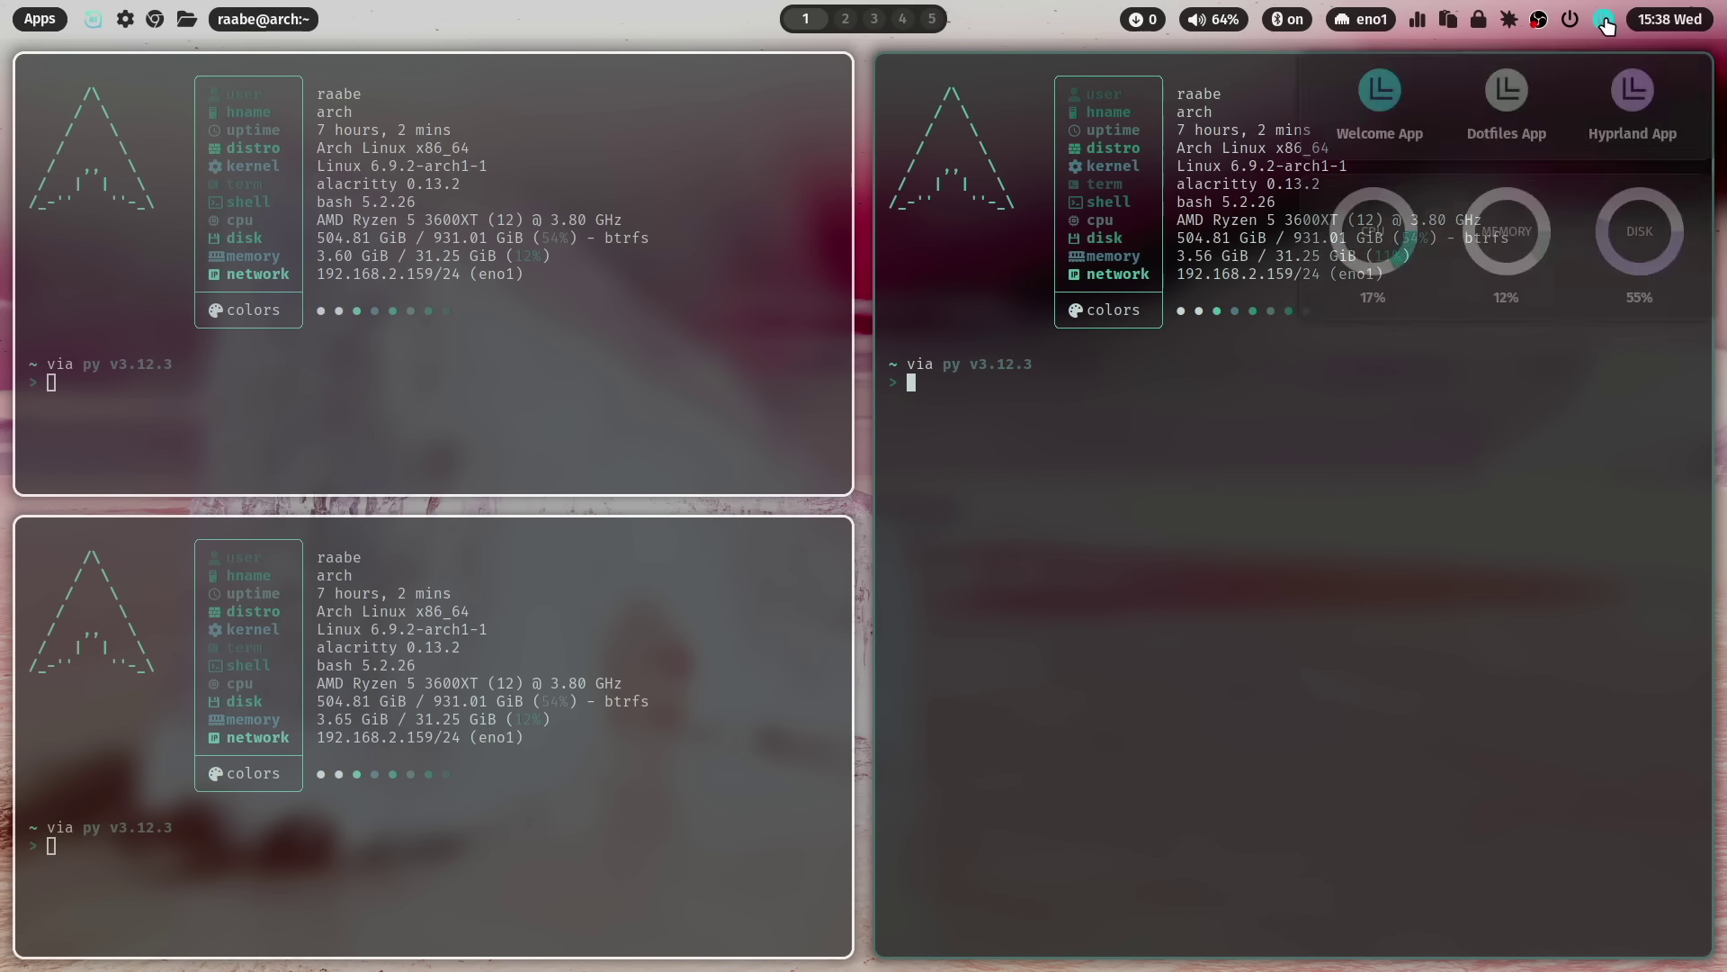
{"action": "left_click", "coordinate": [1634, 90]}
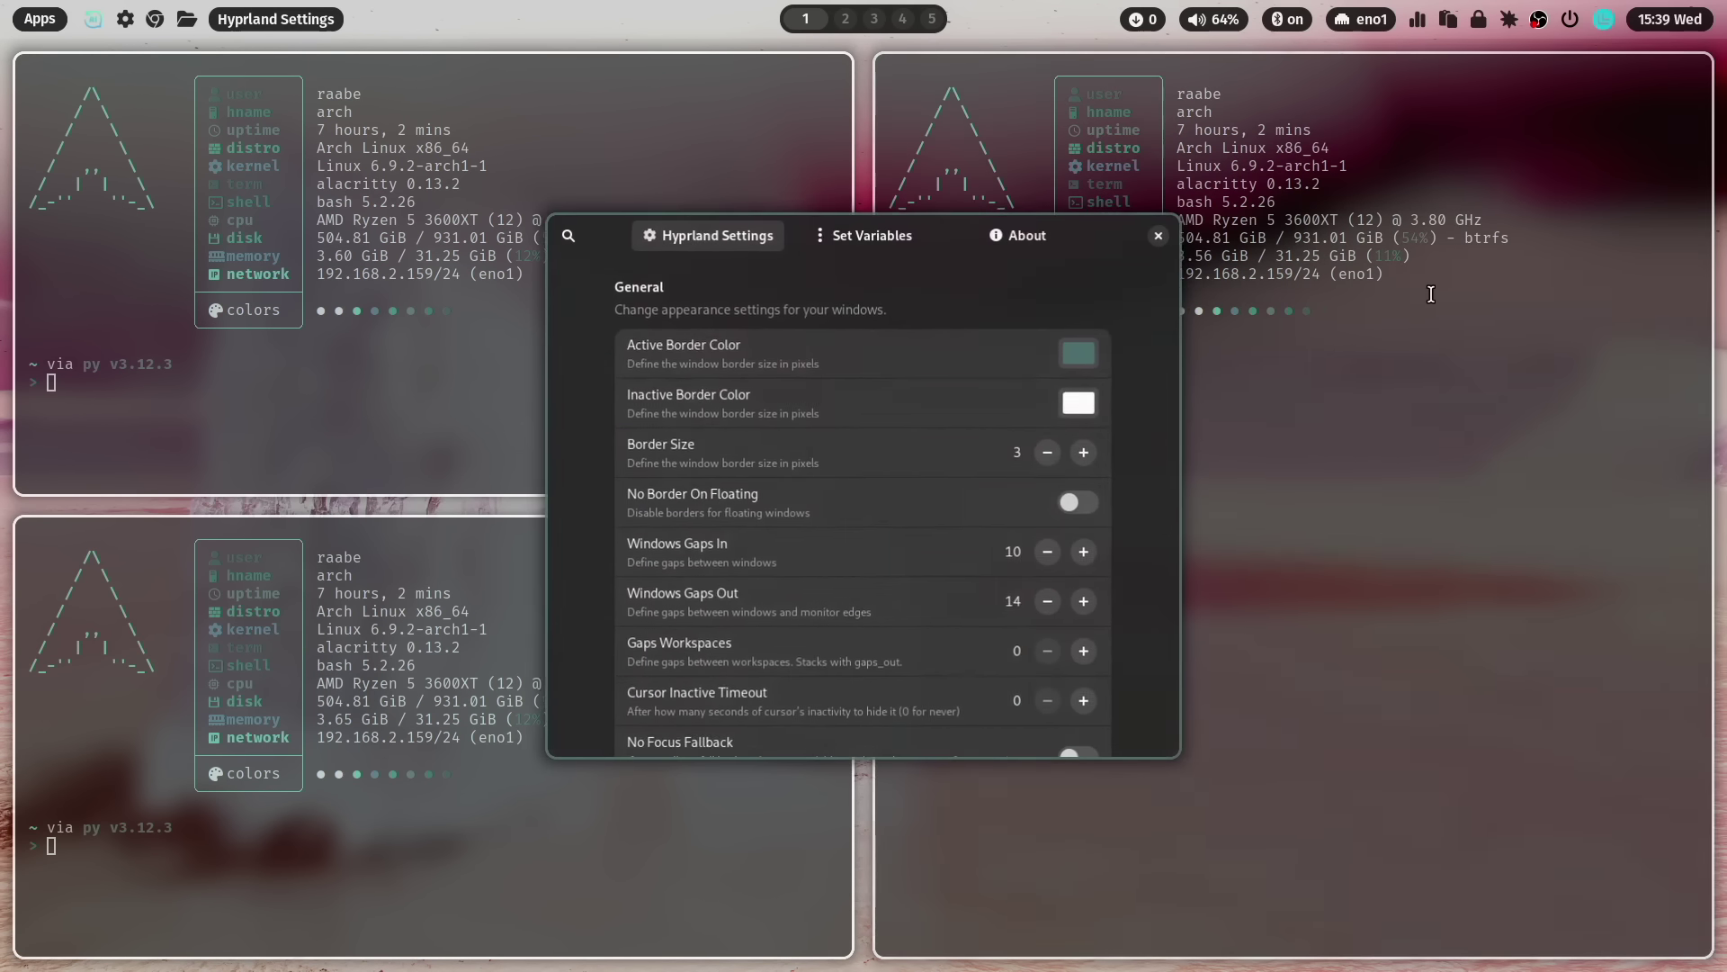
{"action": "left_click", "coordinate": [1047, 452]}
{"action": "left_click", "coordinate": [1047, 453]}
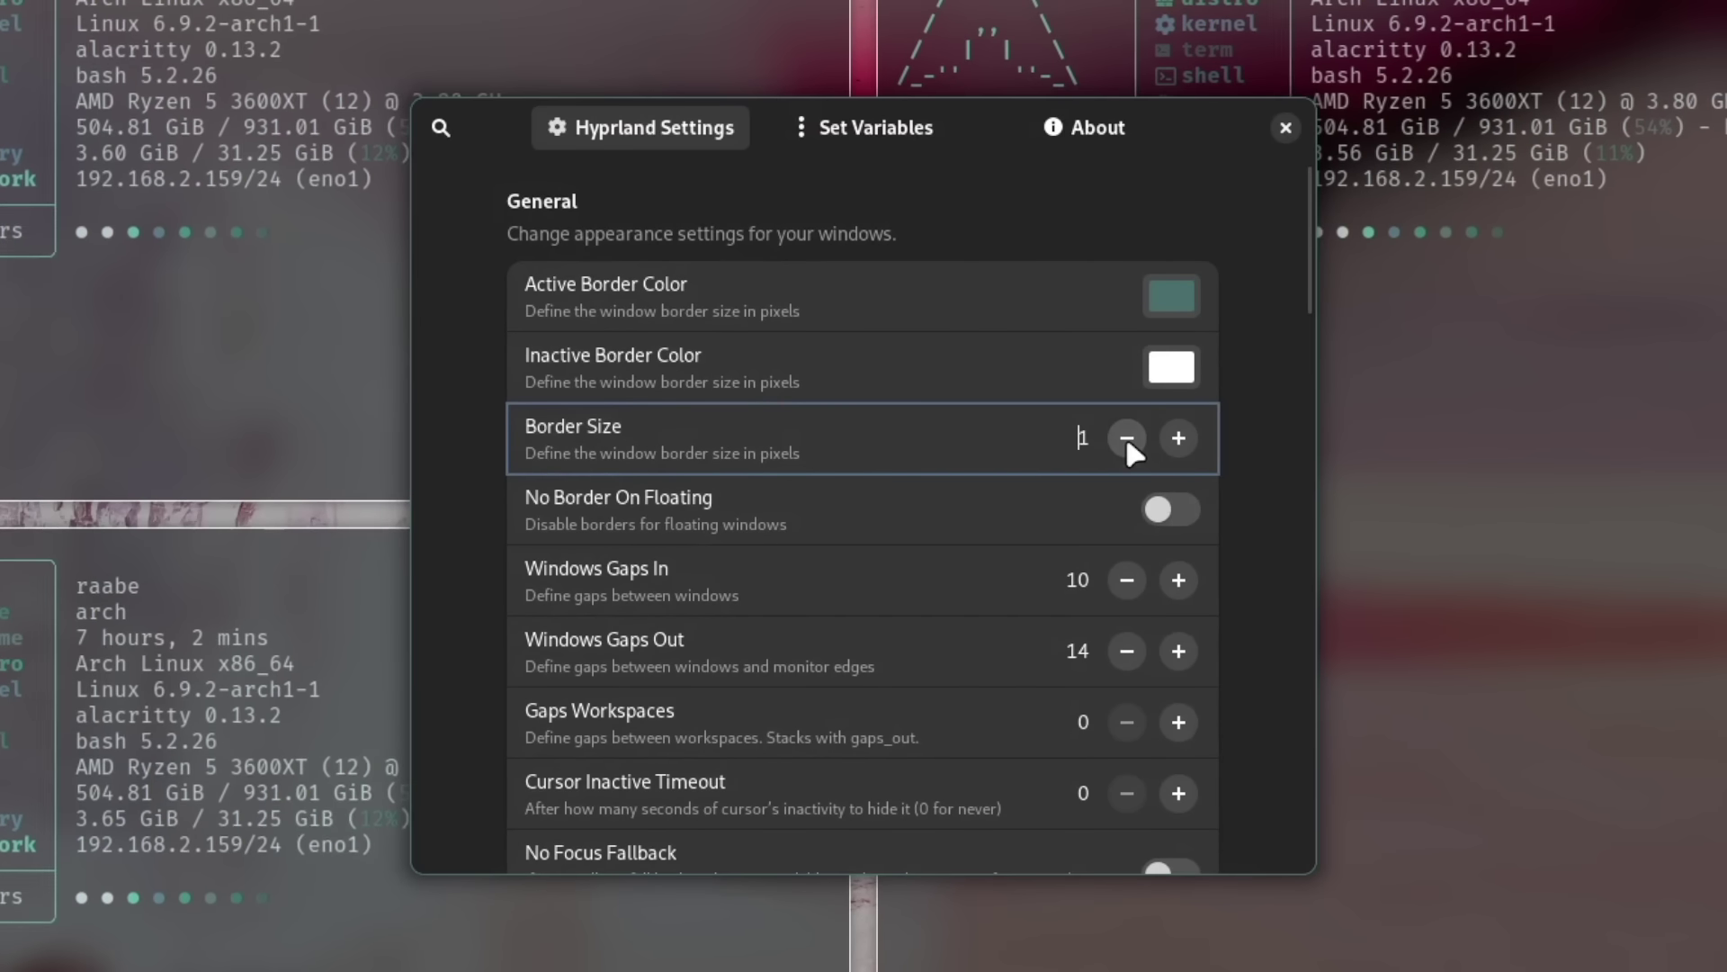
{"action": "left_click", "coordinate": [1048, 453]}
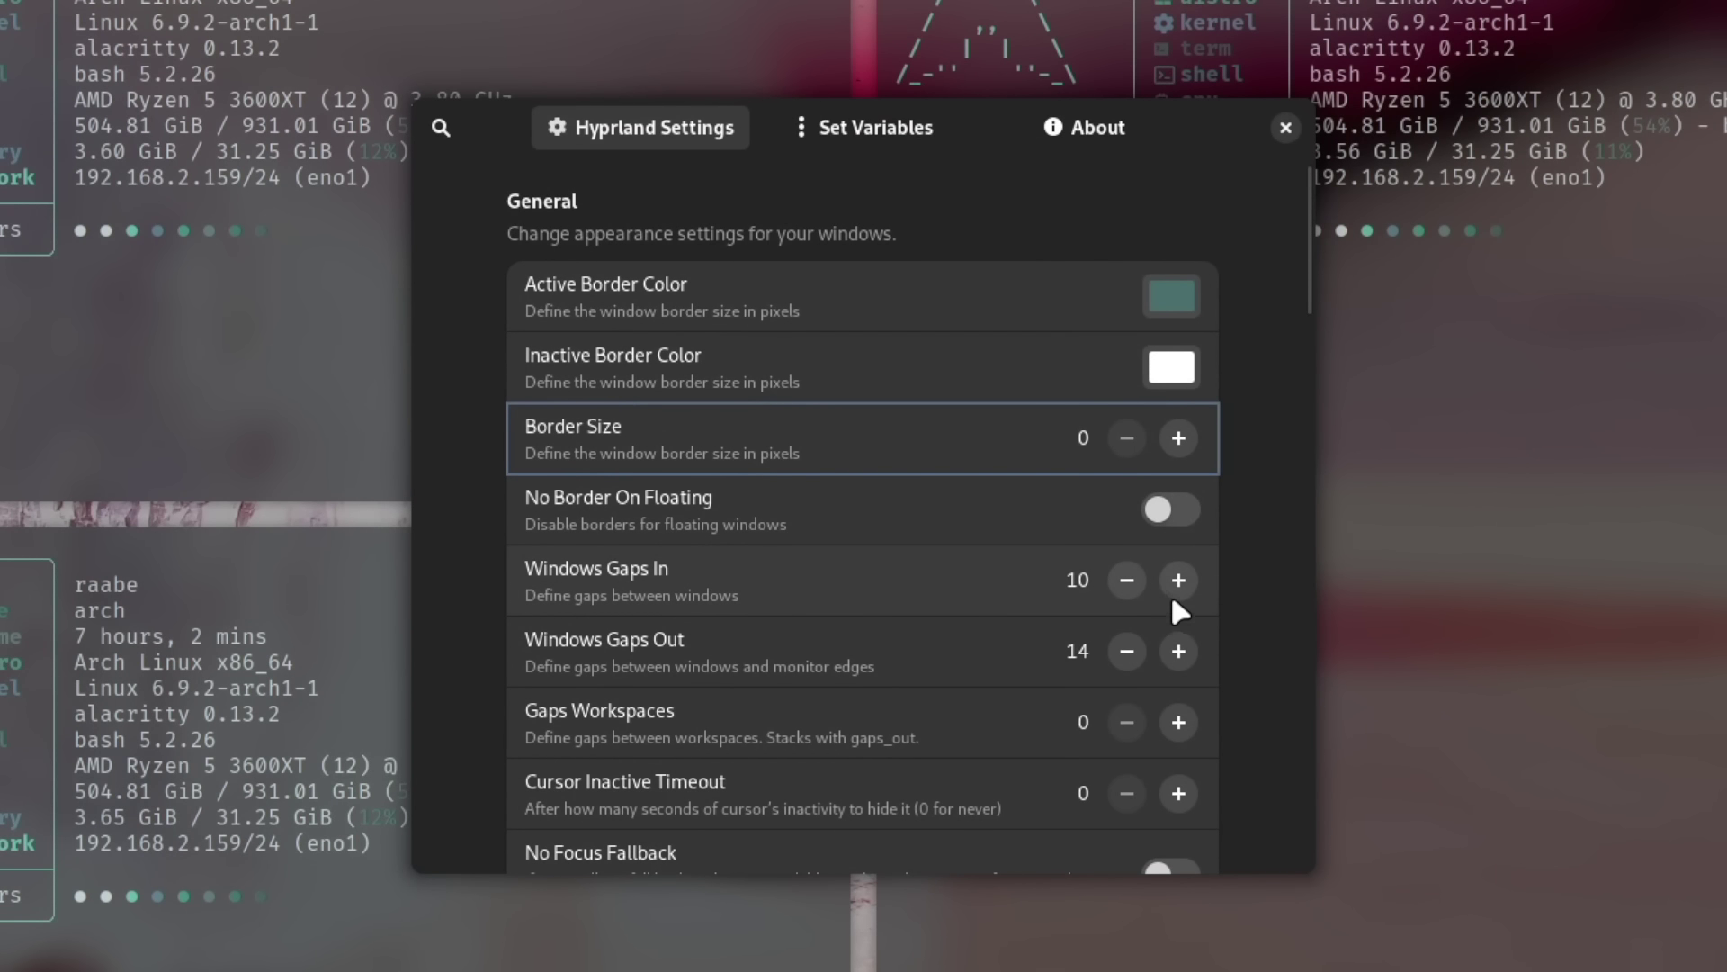
Step: Raise Gaps In to 20 and increase Gaps Out by four steps
{"action": "left_click", "coordinate": [1177, 577]}
{"action": "left_click", "coordinate": [1177, 578]}
{"action": "left_click", "coordinate": [1177, 578]}
{"action": "left_click", "coordinate": [1176, 578]}
{"action": "left_click", "coordinate": [1177, 578]}
{"action": "left_click", "coordinate": [1176, 577]}
{"action": "left_click", "coordinate": [1177, 578]}
{"action": "left_click", "coordinate": [1177, 578]}
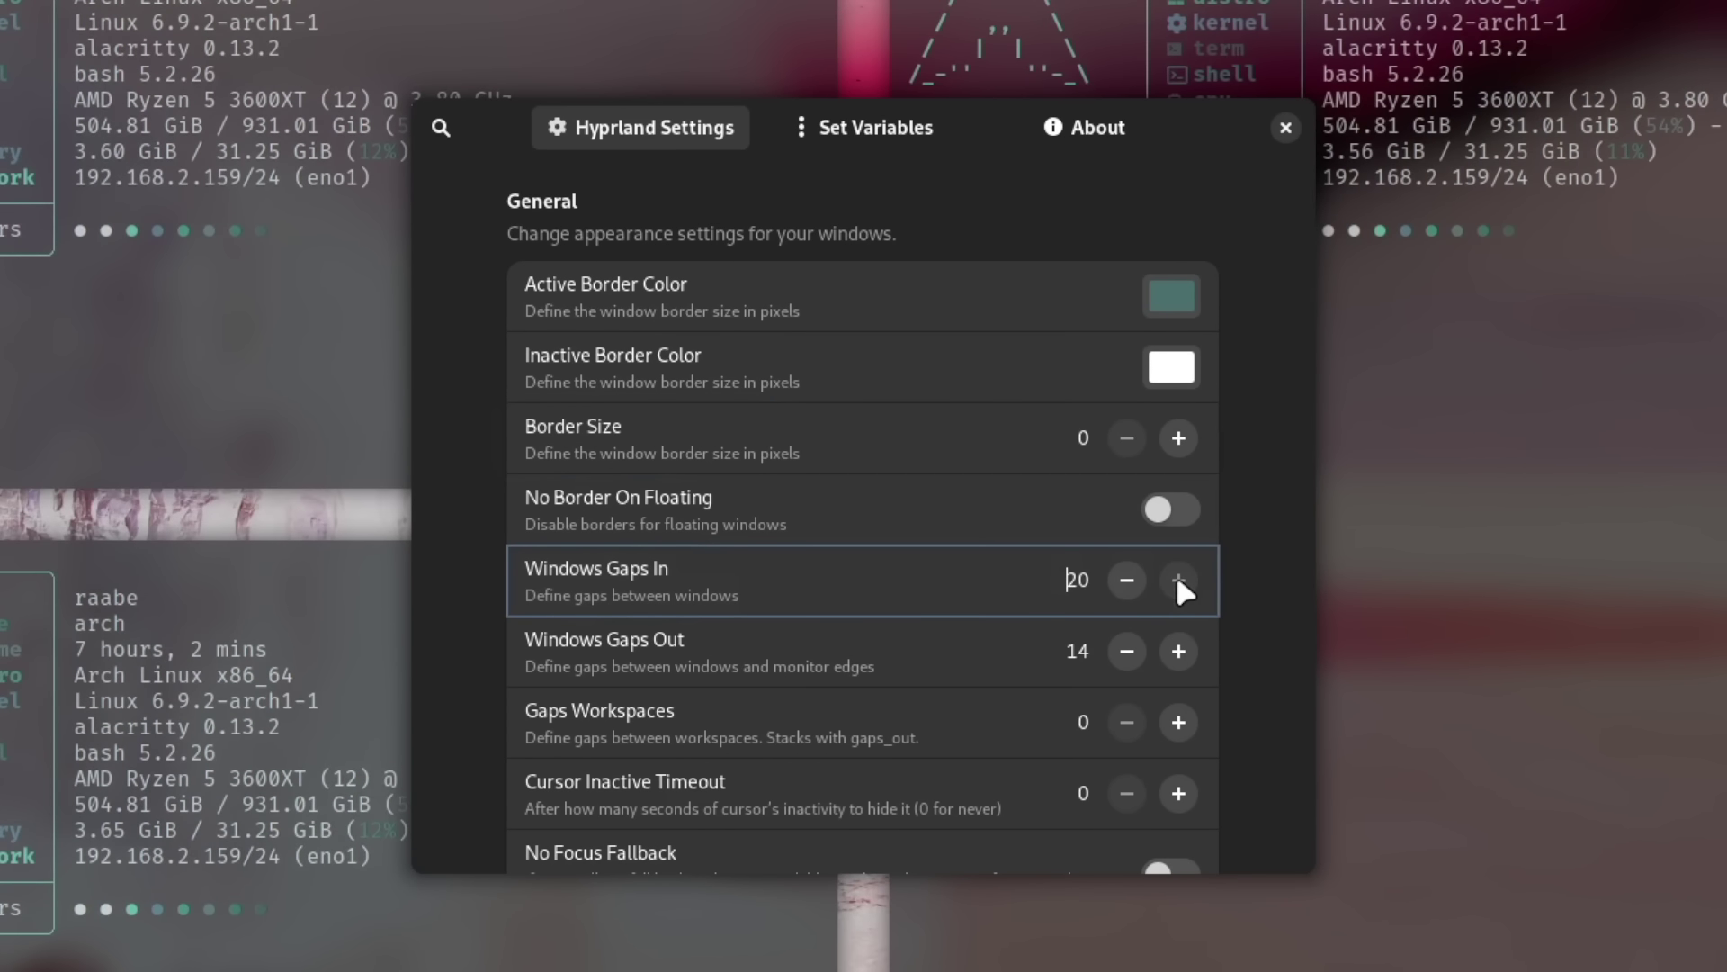
{"action": "left_click", "coordinate": [1177, 650]}
{"action": "left_click", "coordinate": [1176, 650]}
{"action": "left_click", "coordinate": [1176, 651]}
{"action": "left_click", "coordinate": [1176, 651]}
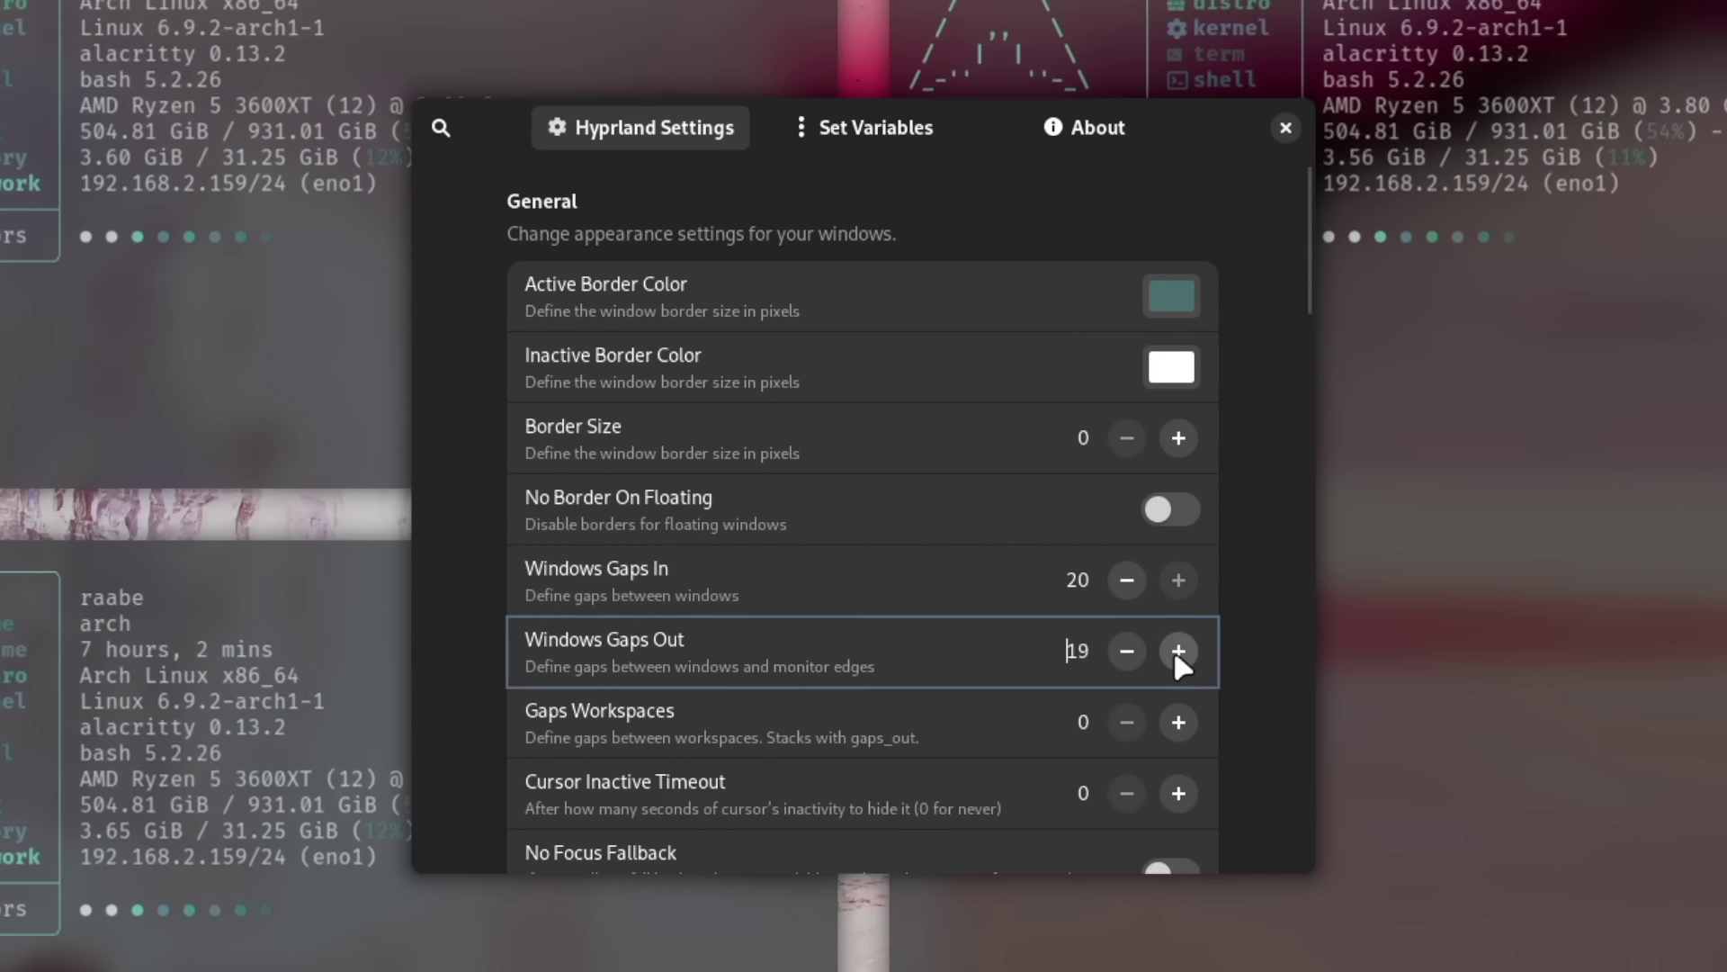
{"action": "left_click", "coordinate": [1177, 651]}
{"action": "left_click", "coordinate": [1177, 650]}
{"action": "left_click", "coordinate": [1176, 651]}
{"action": "left_click", "coordinate": [1176, 650]}
{"action": "left_click", "coordinate": [1176, 650]}
{"action": "left_click", "coordinate": [1176, 650]}
{"action": "left_click", "coordinate": [1177, 650]}
{"action": "left_click", "coordinate": [1177, 650]}
{"action": "left_click", "coordinate": [1176, 651]}
{"action": "left_click", "coordinate": [1177, 650]}
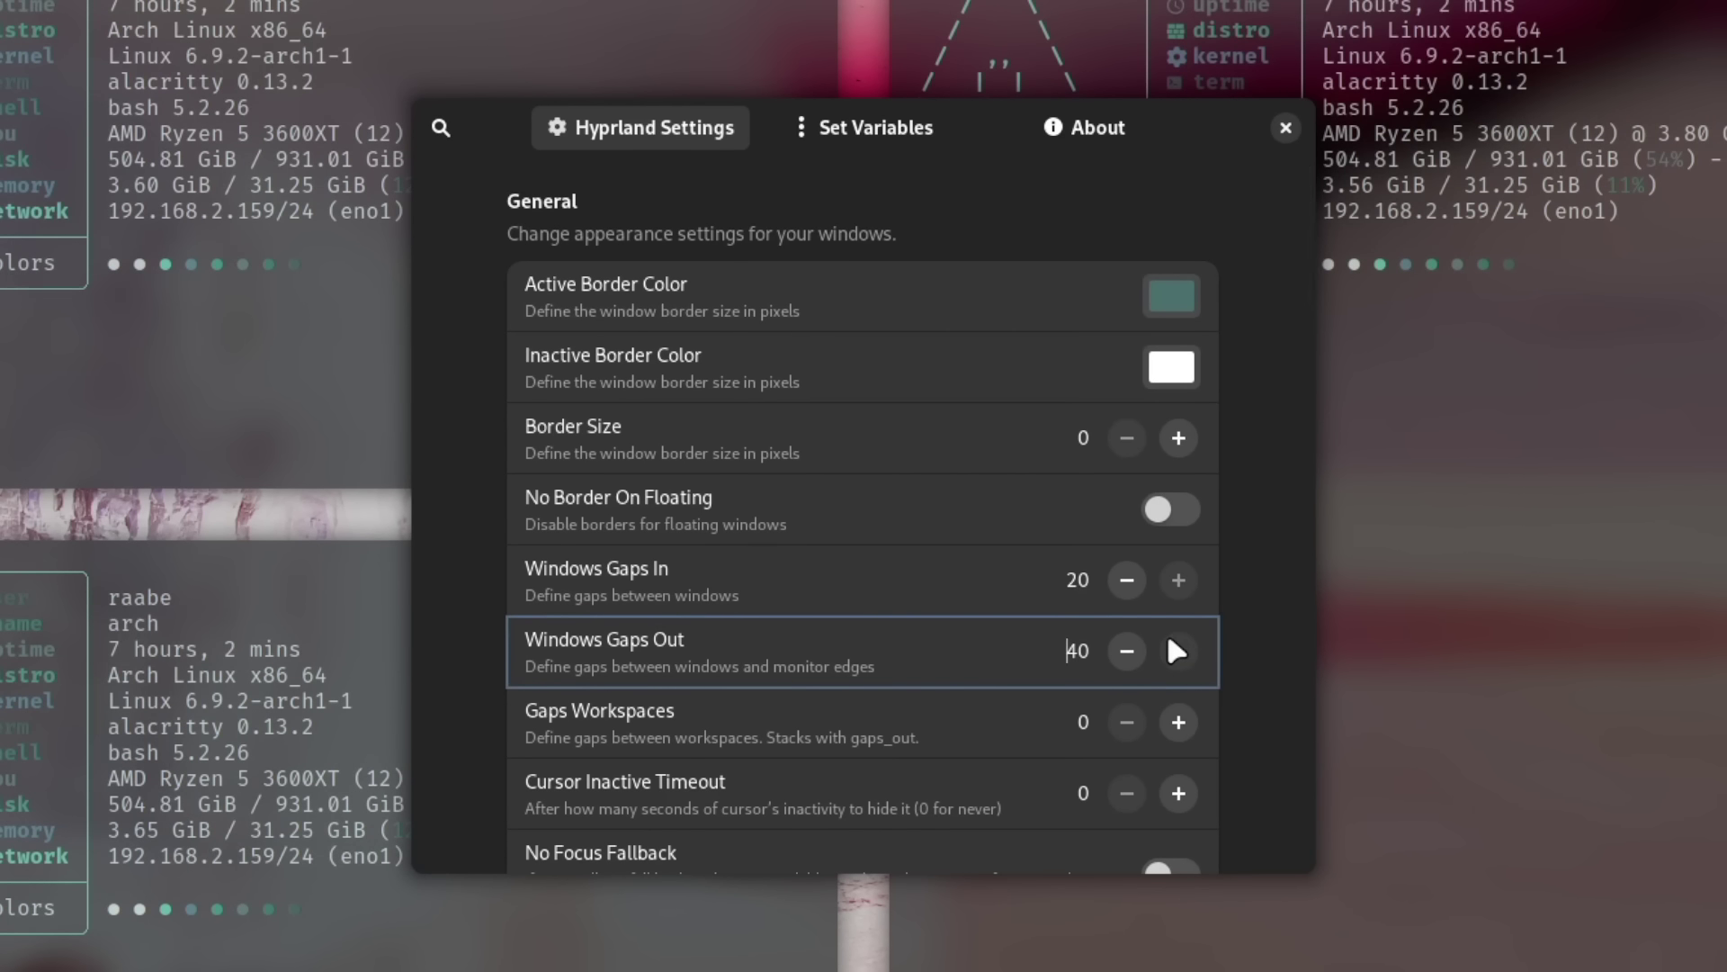
Step: Set active window opacity to 9 and inactive opacity to 7, then move the window lower right
{"action": "scroll", "coordinate": [864, 409], "scroll_direction": "down", "scroll_amount": 5}
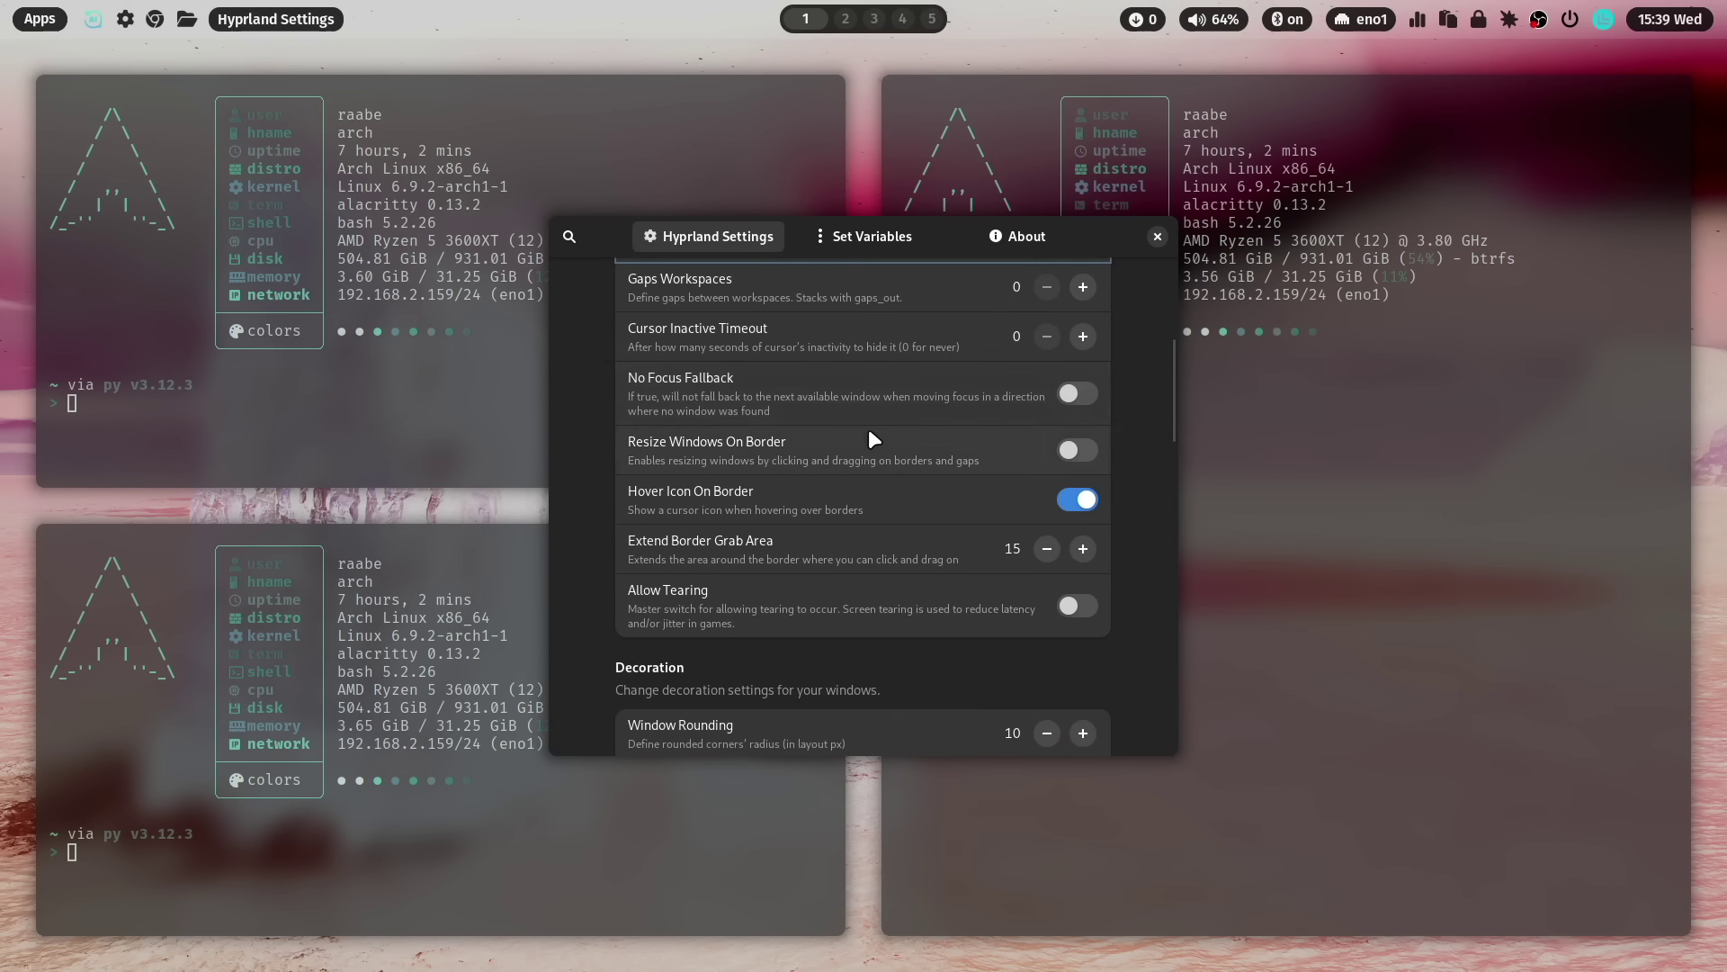
{"action": "scroll", "coordinate": [867, 428], "scroll_direction": "down", "scroll_amount": 5}
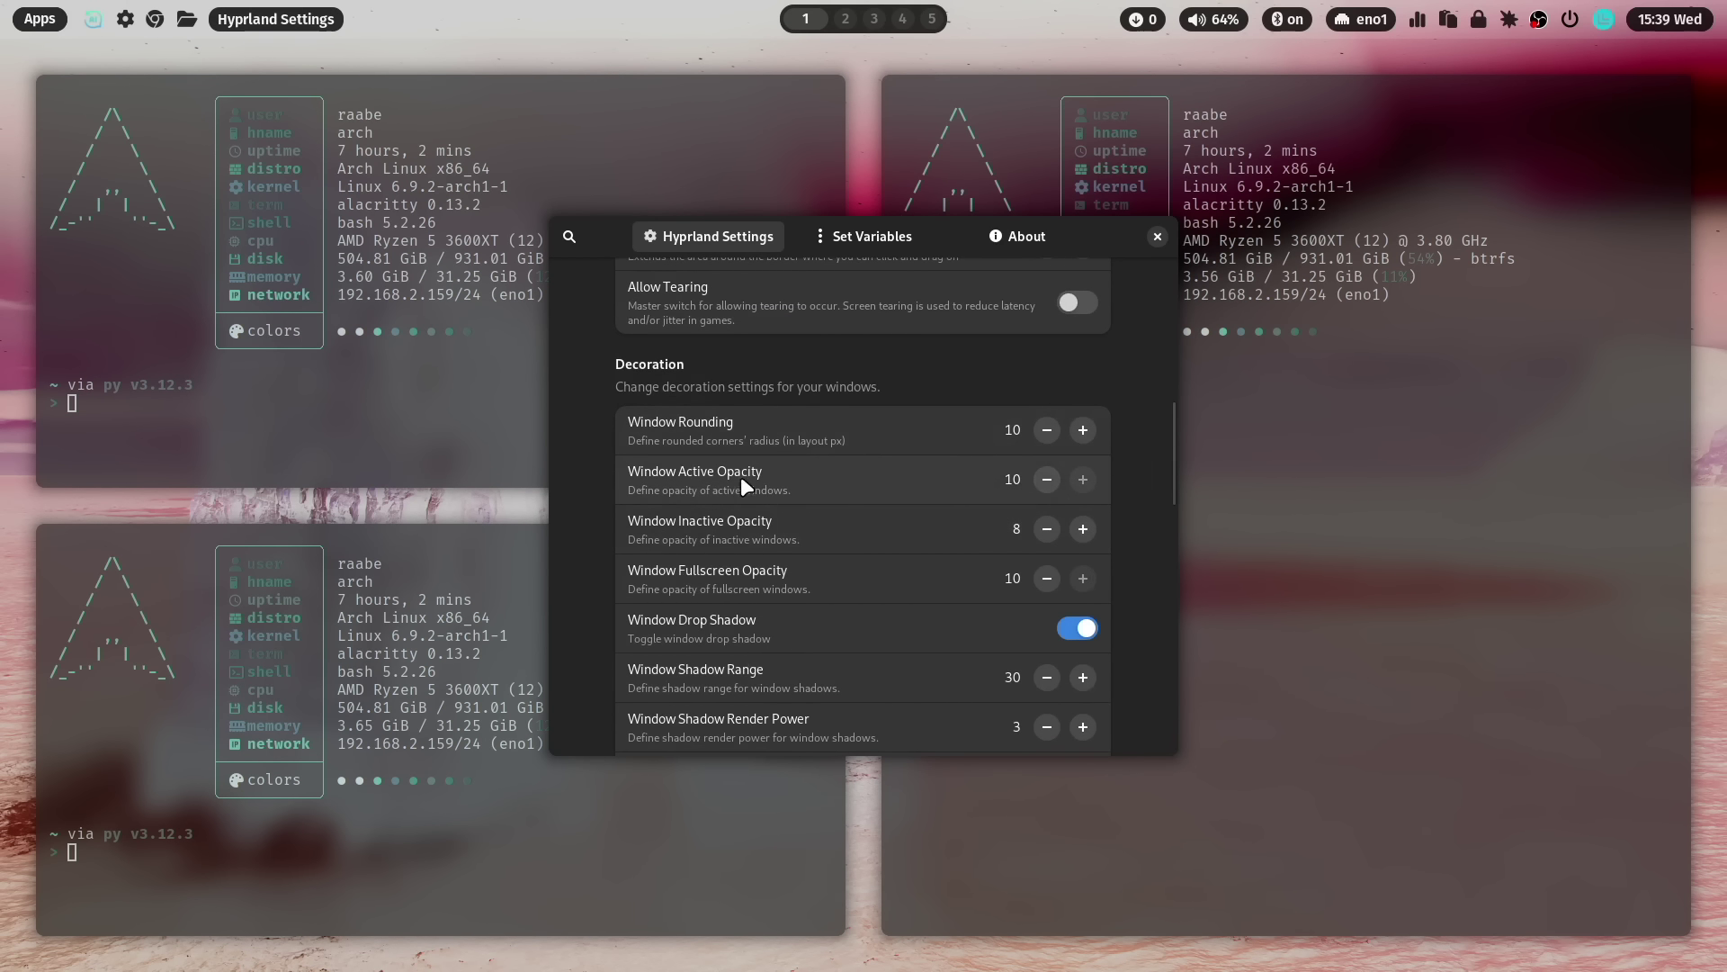
{"action": "left_click", "coordinate": [1044, 479]}
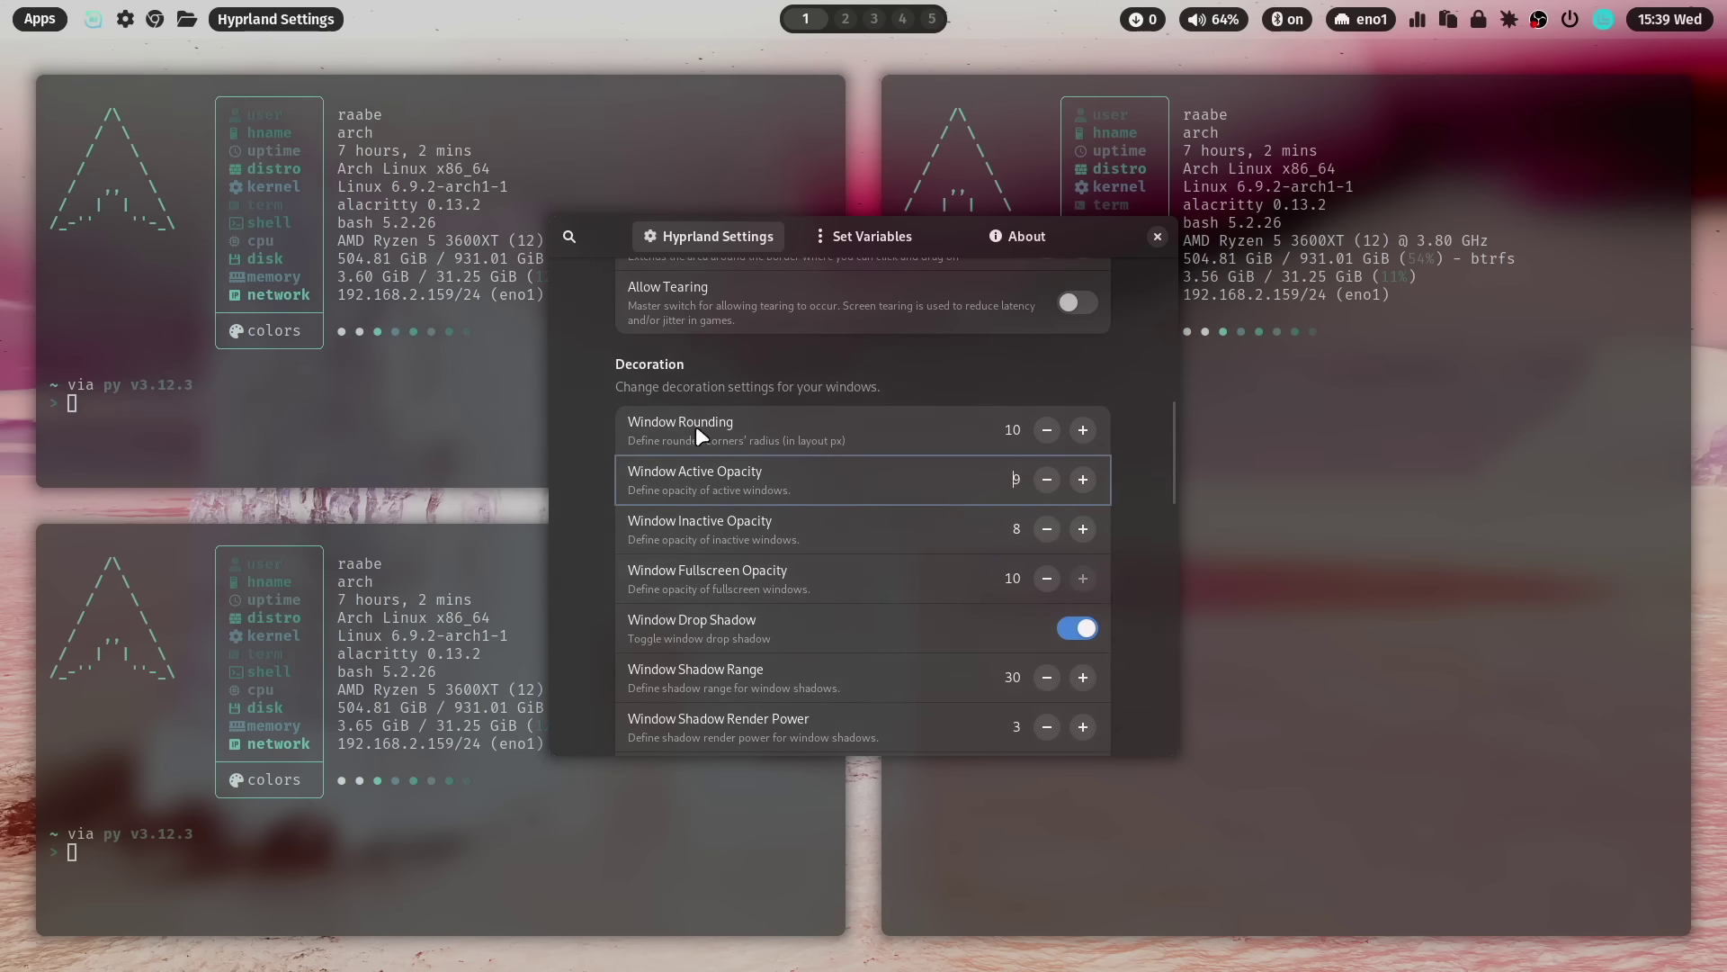
{"action": "left_click", "coordinate": [1044, 529]}
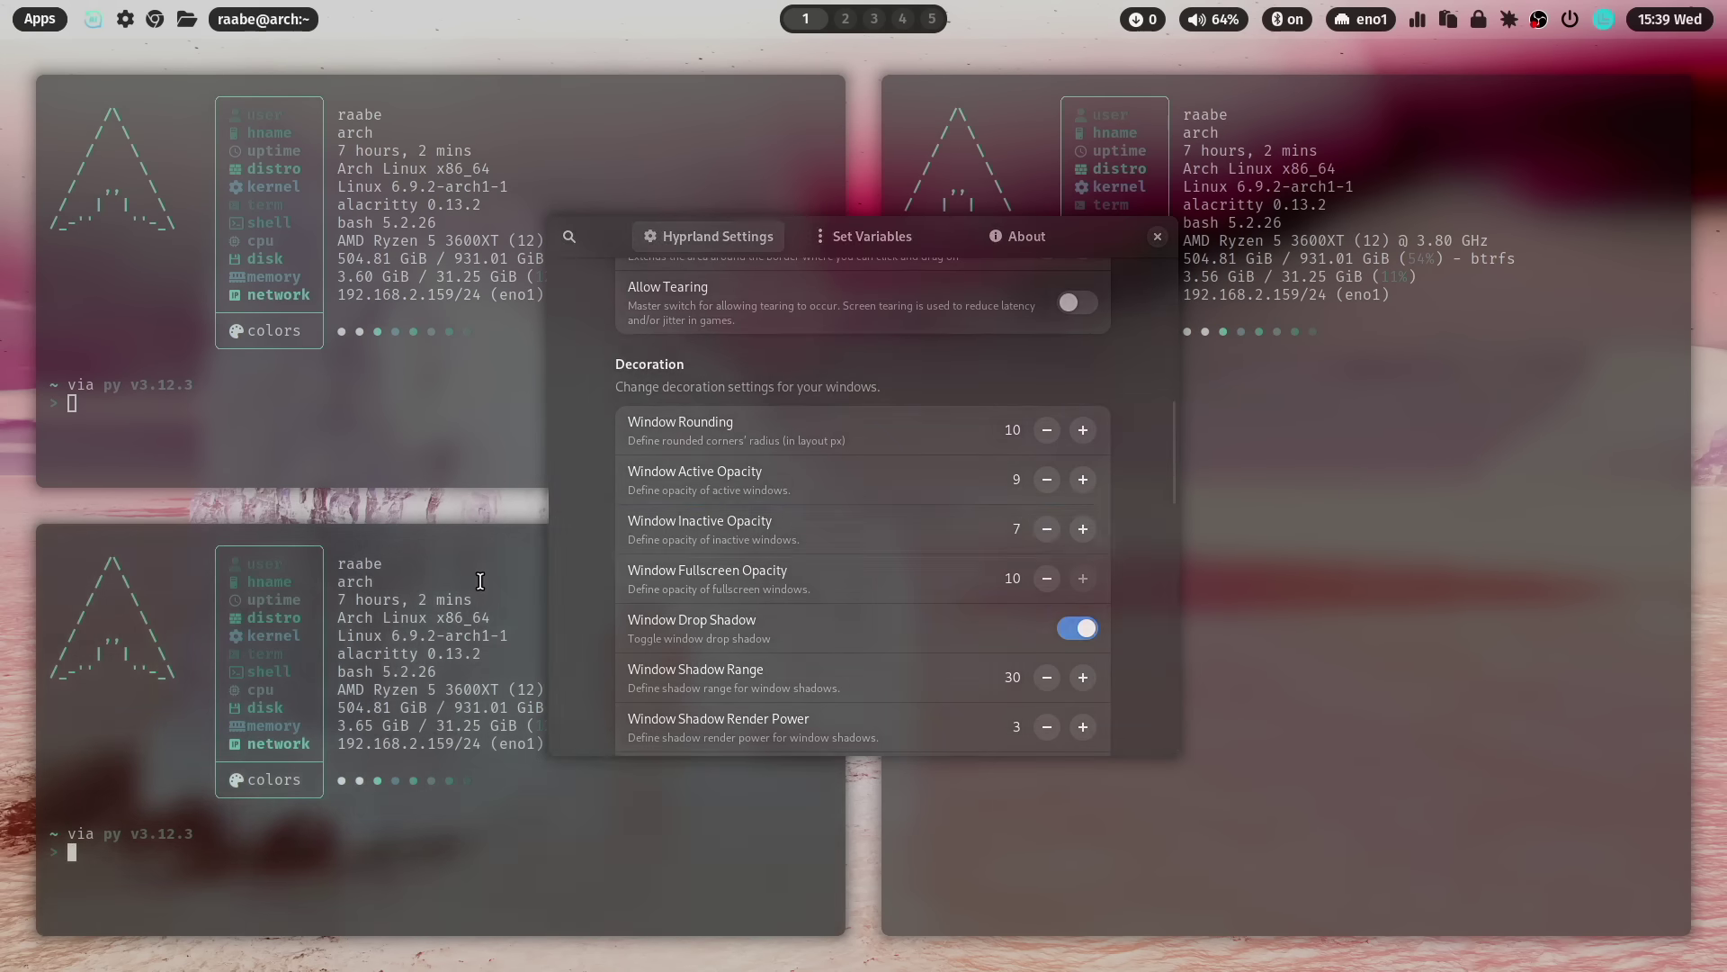
{"action": "left_click_drag", "start_coordinate": [565, 622], "coordinate": [793, 741]}
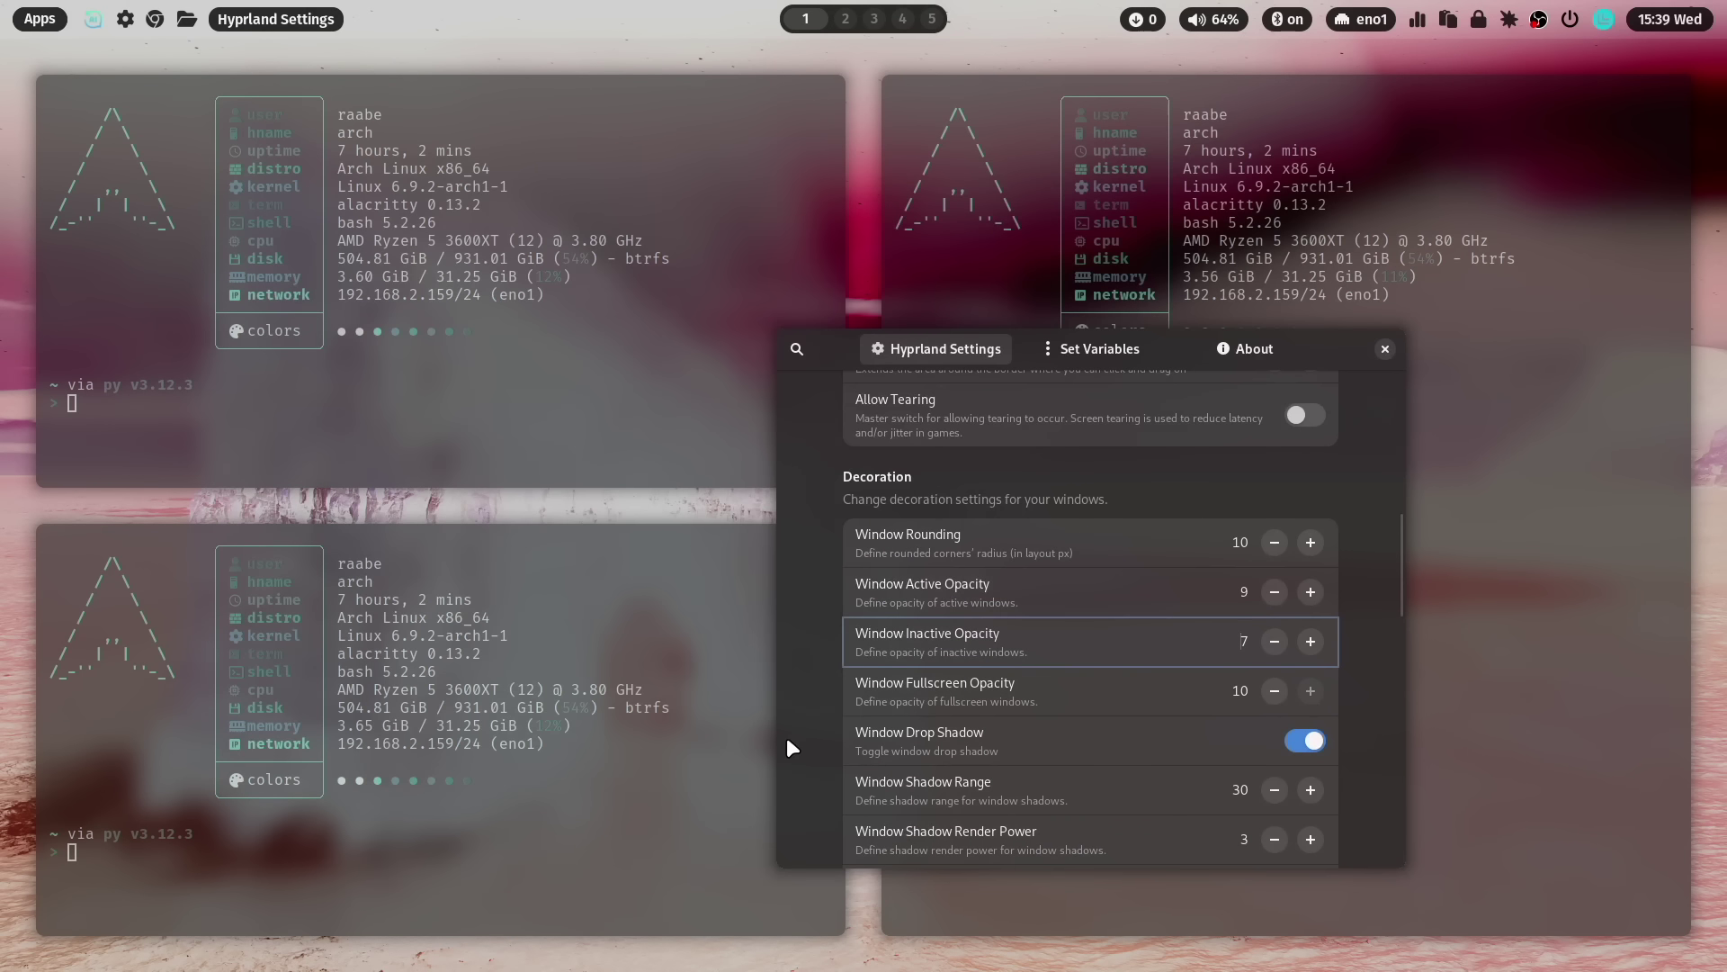
Step: Switch to the liquid1.jpg wallpaper, refresh workspace 1, and drag Hyprland Settings centre-left
{"action": "key", "text": "super+shift+w"}
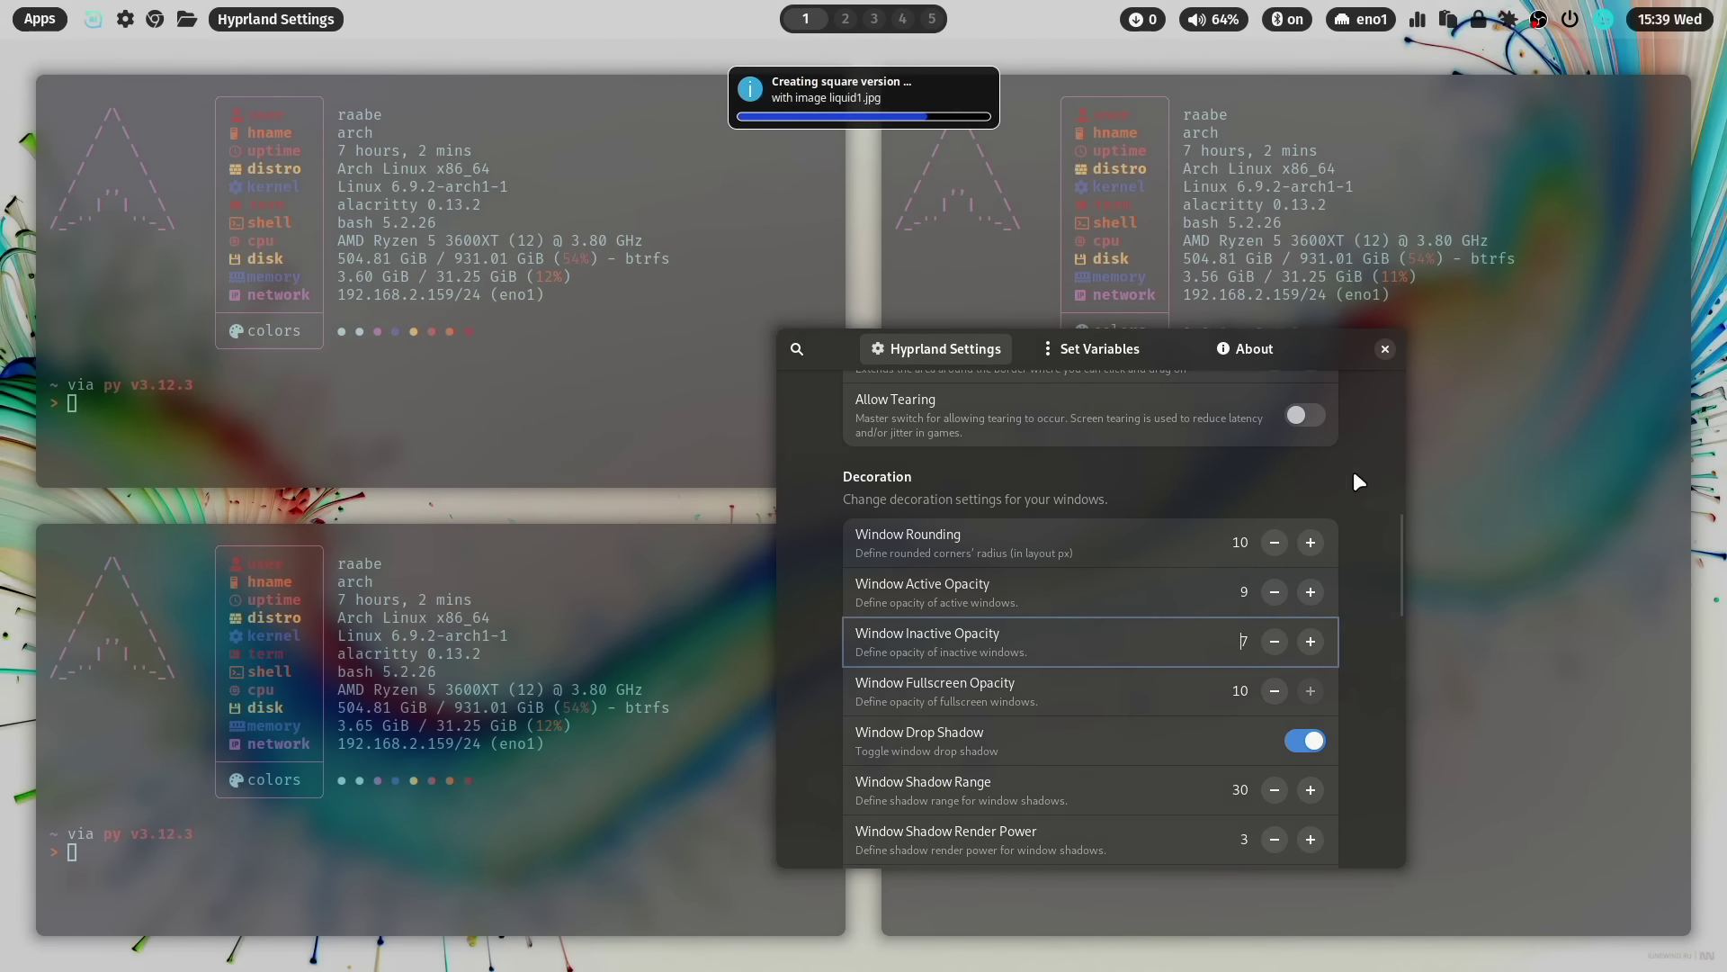
{"action": "key", "text": "super+2"}
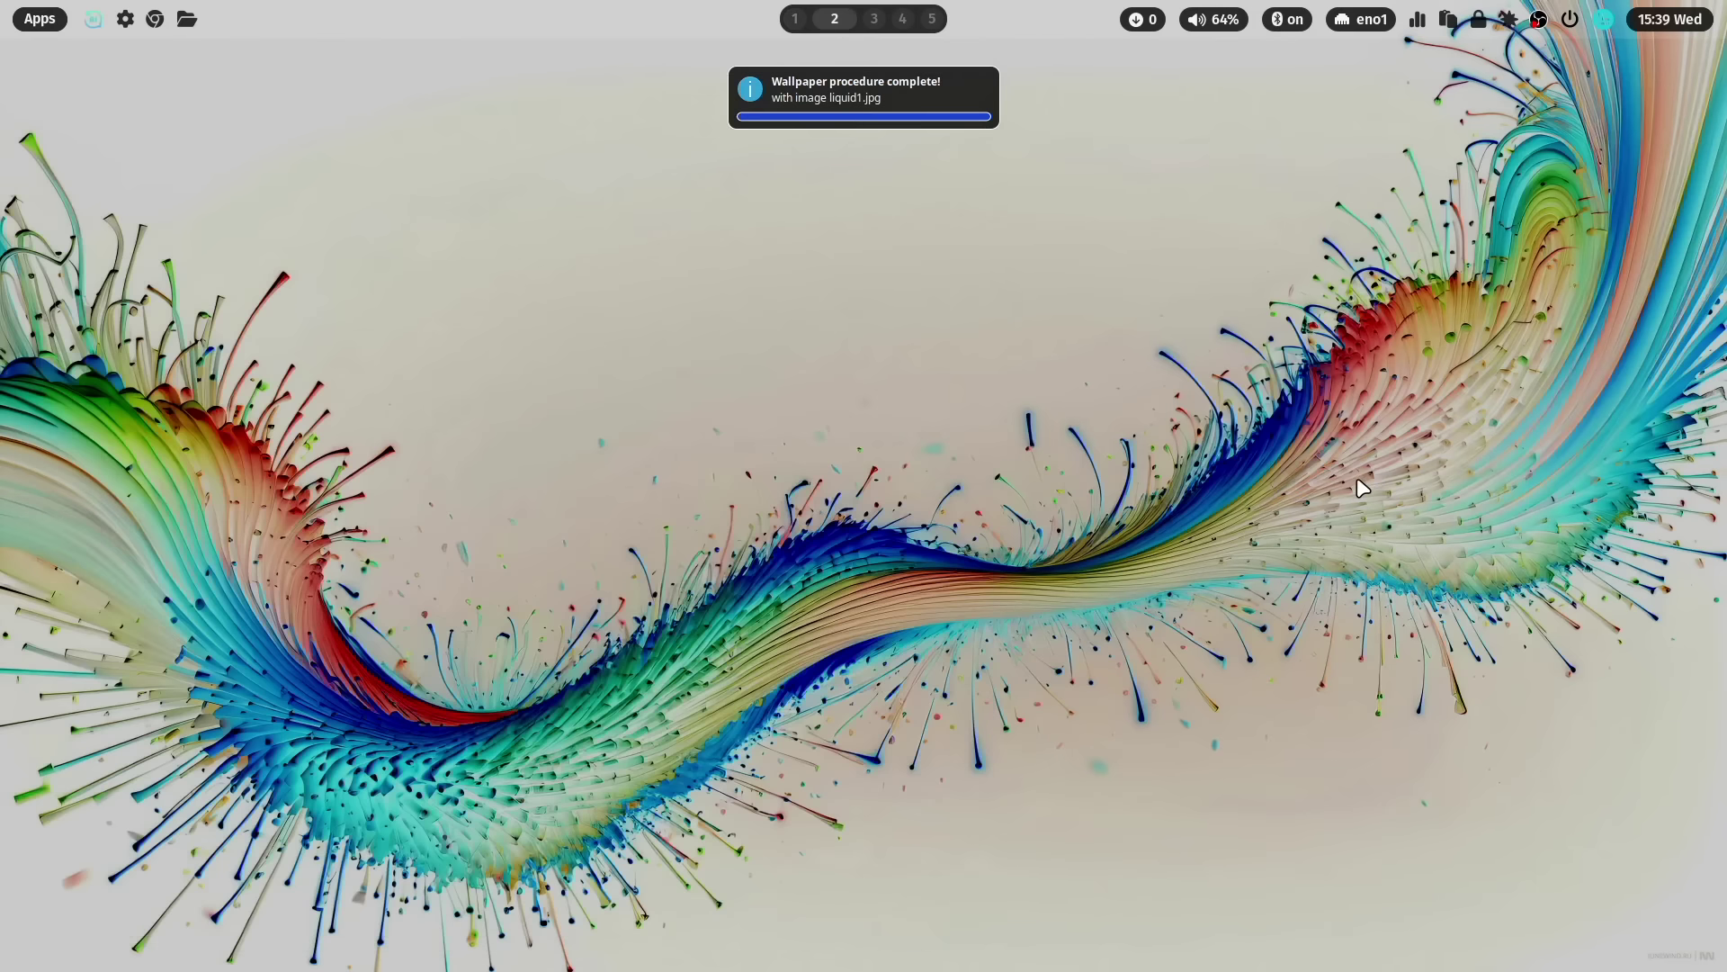
{"action": "key", "text": "super+1"}
{"action": "key", "text": "super+2"}
{"action": "key", "text": "super+1"}
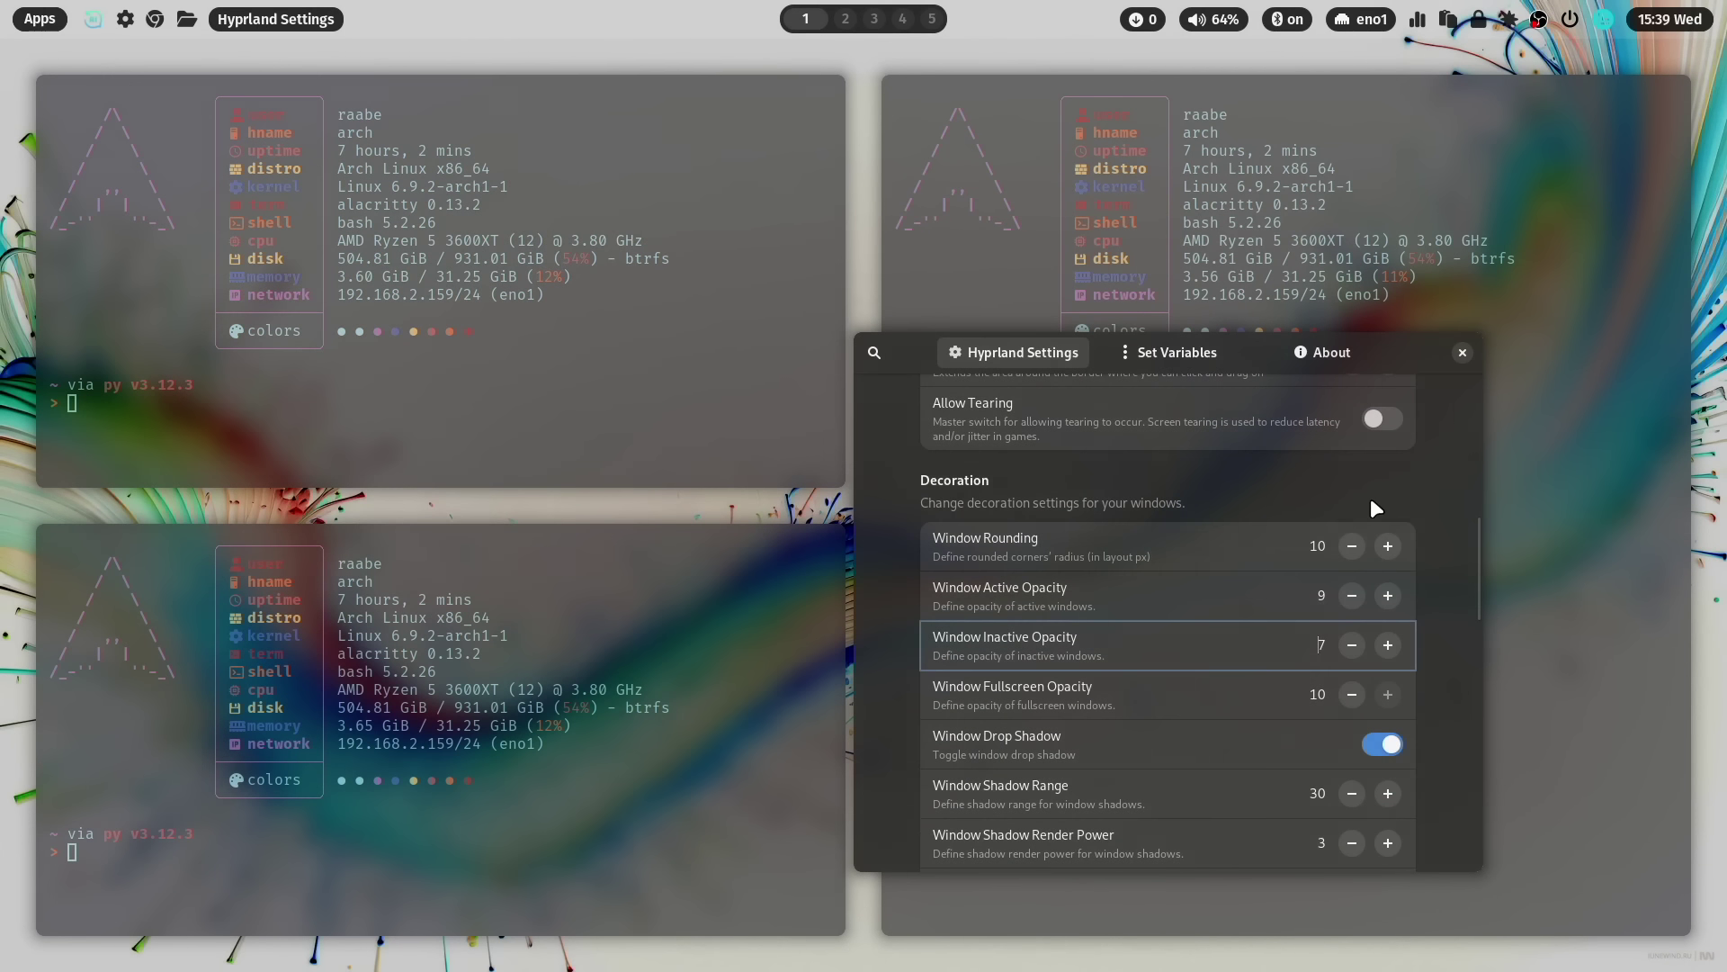
{"action": "left_click_drag", "start_coordinate": [1371, 502], "coordinate": [1129, 377]}
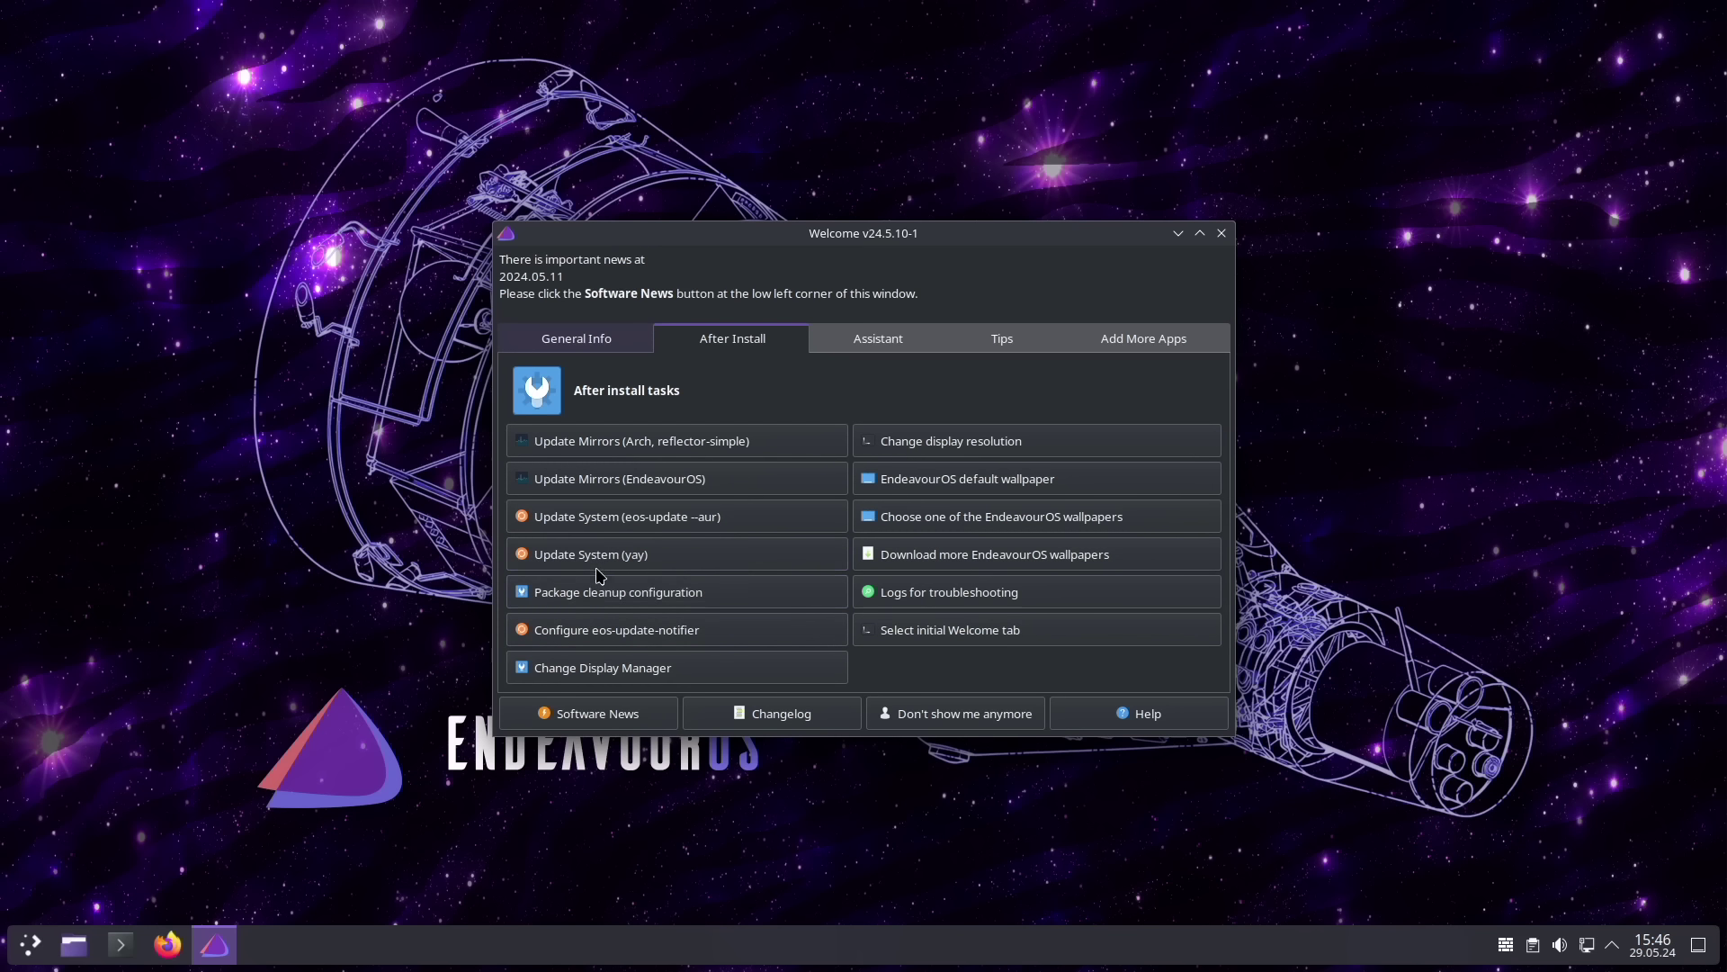
Step: Run the yay system update with the sudo password, upgrading firefox, kcalc and qt6-base
{"action": "left_click", "coordinate": [621, 553]}
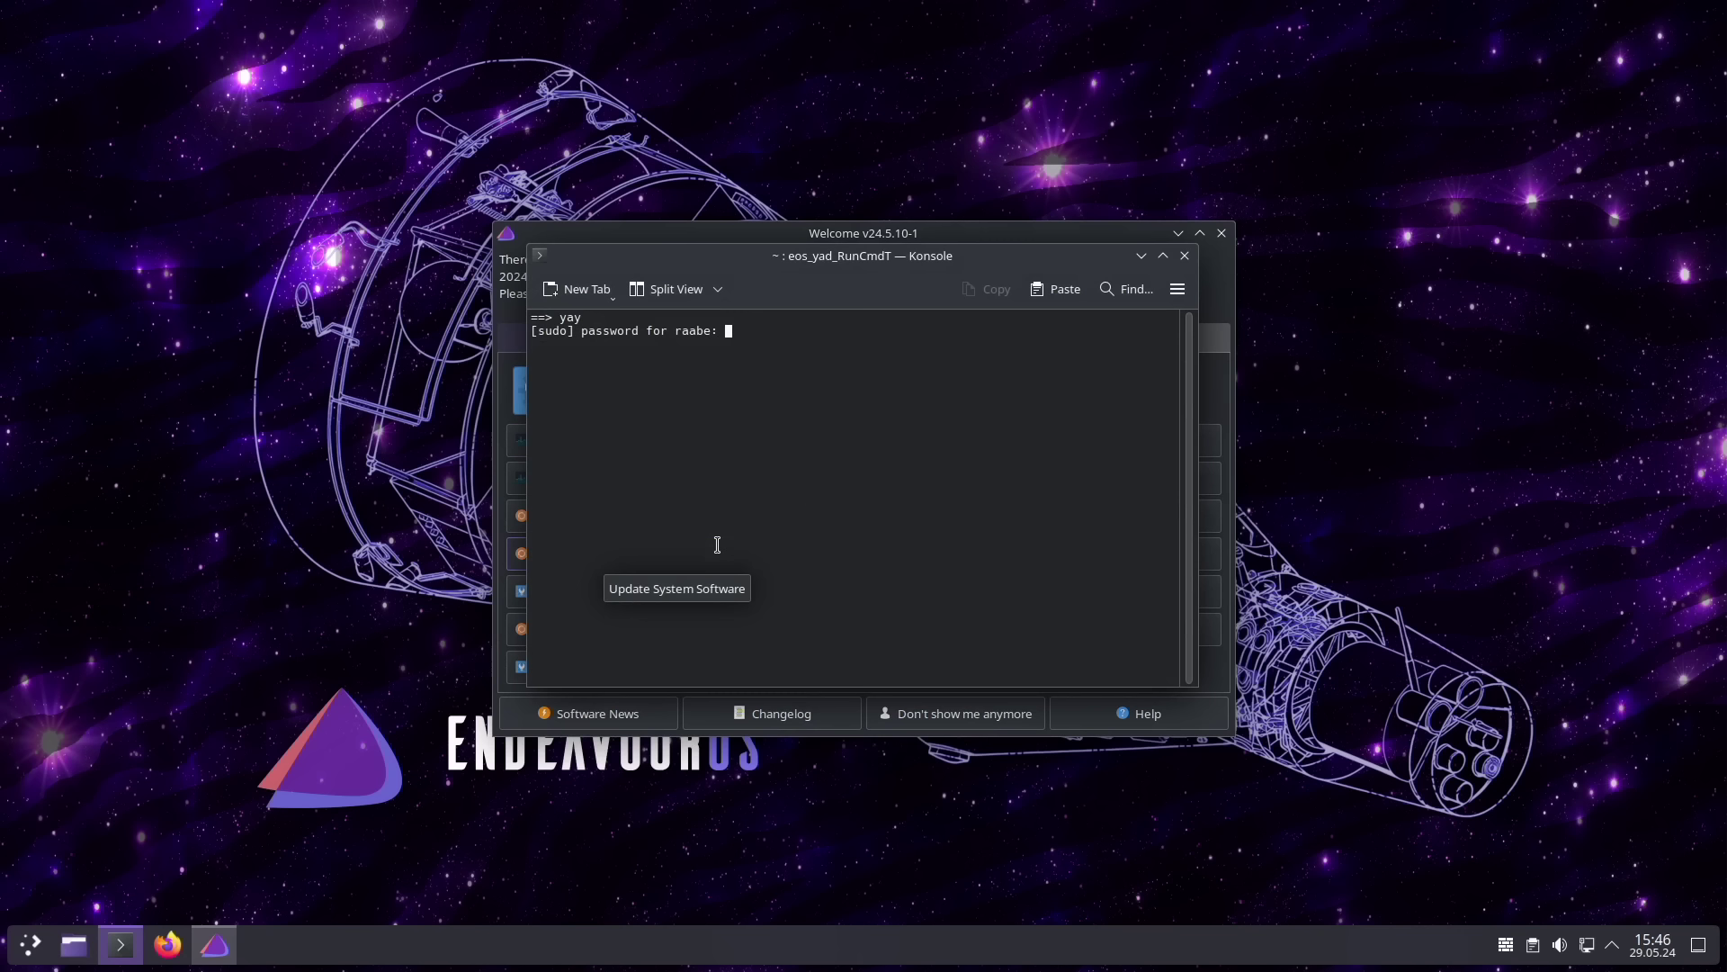
{"action": "key", "text": "Return"}
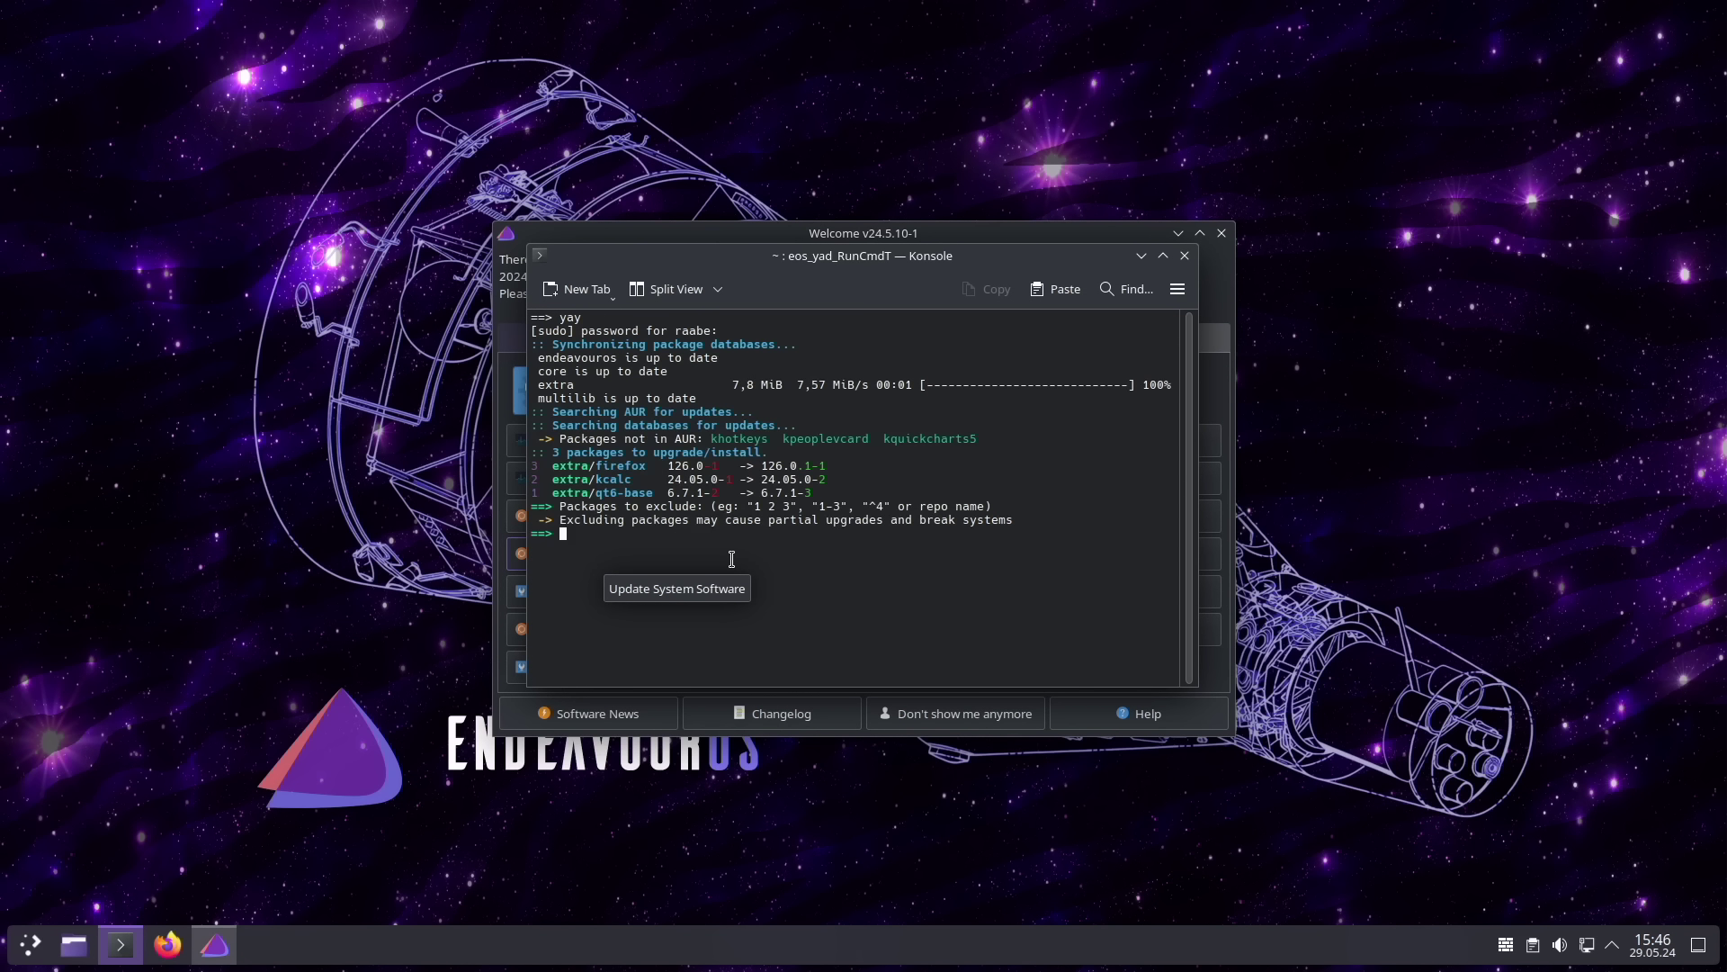
{"action": "key", "text": "Return"}
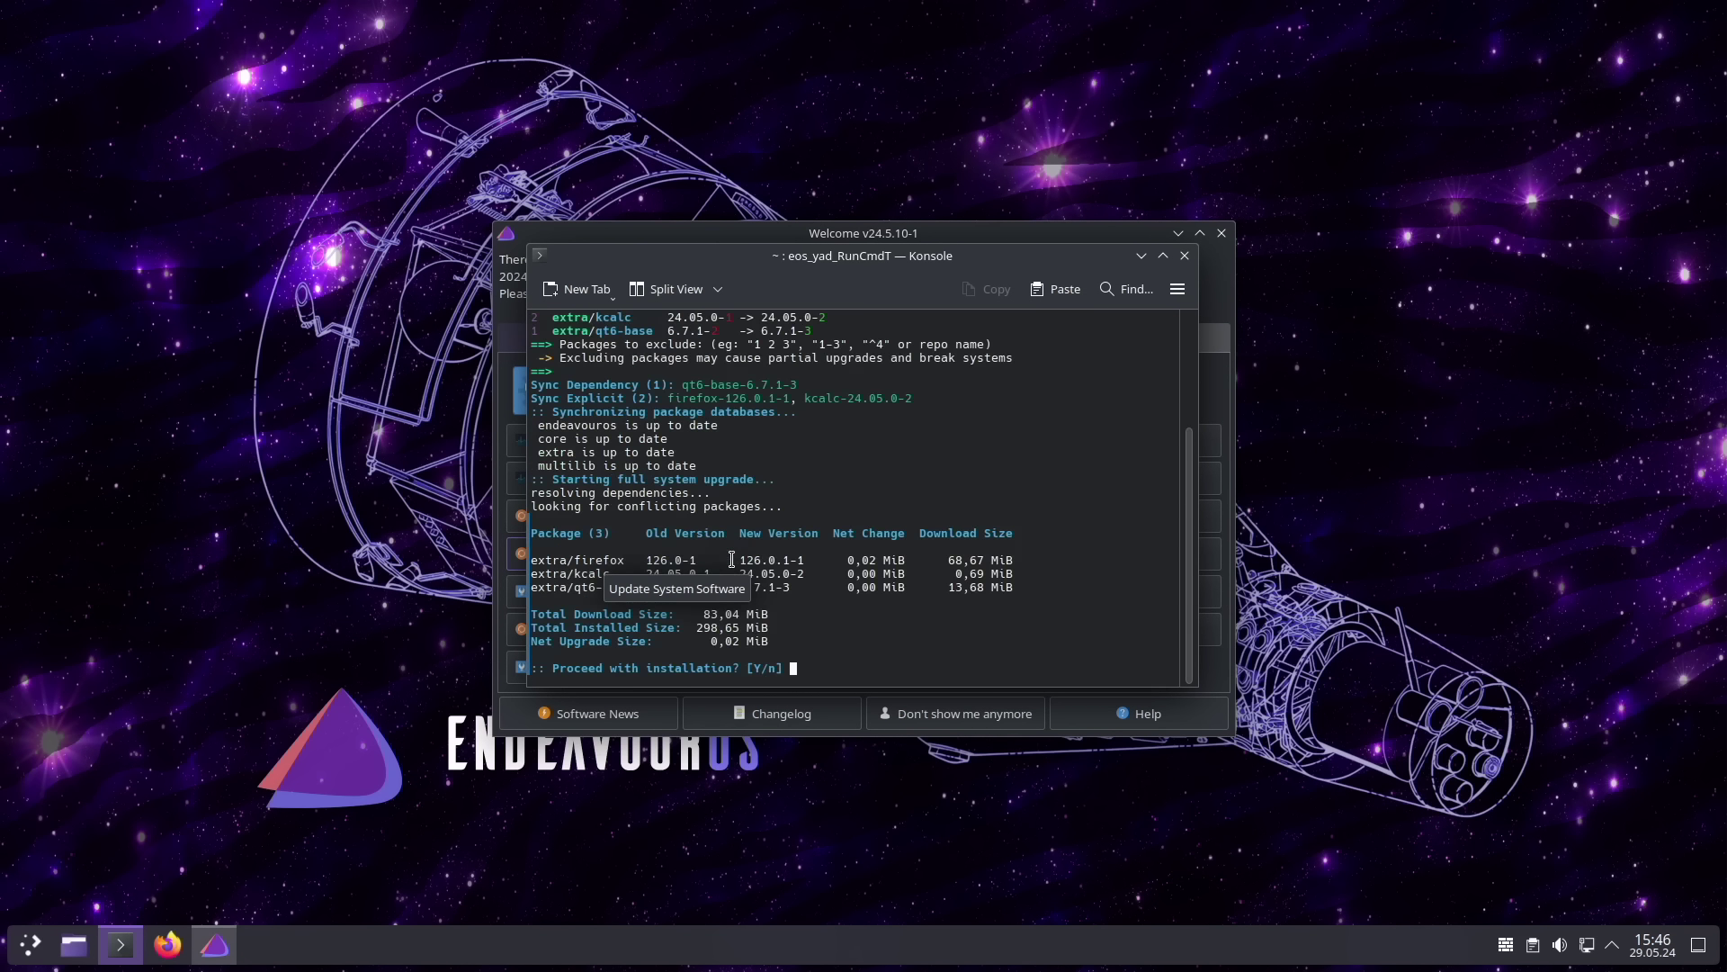
{"action": "key", "text": "Return"}
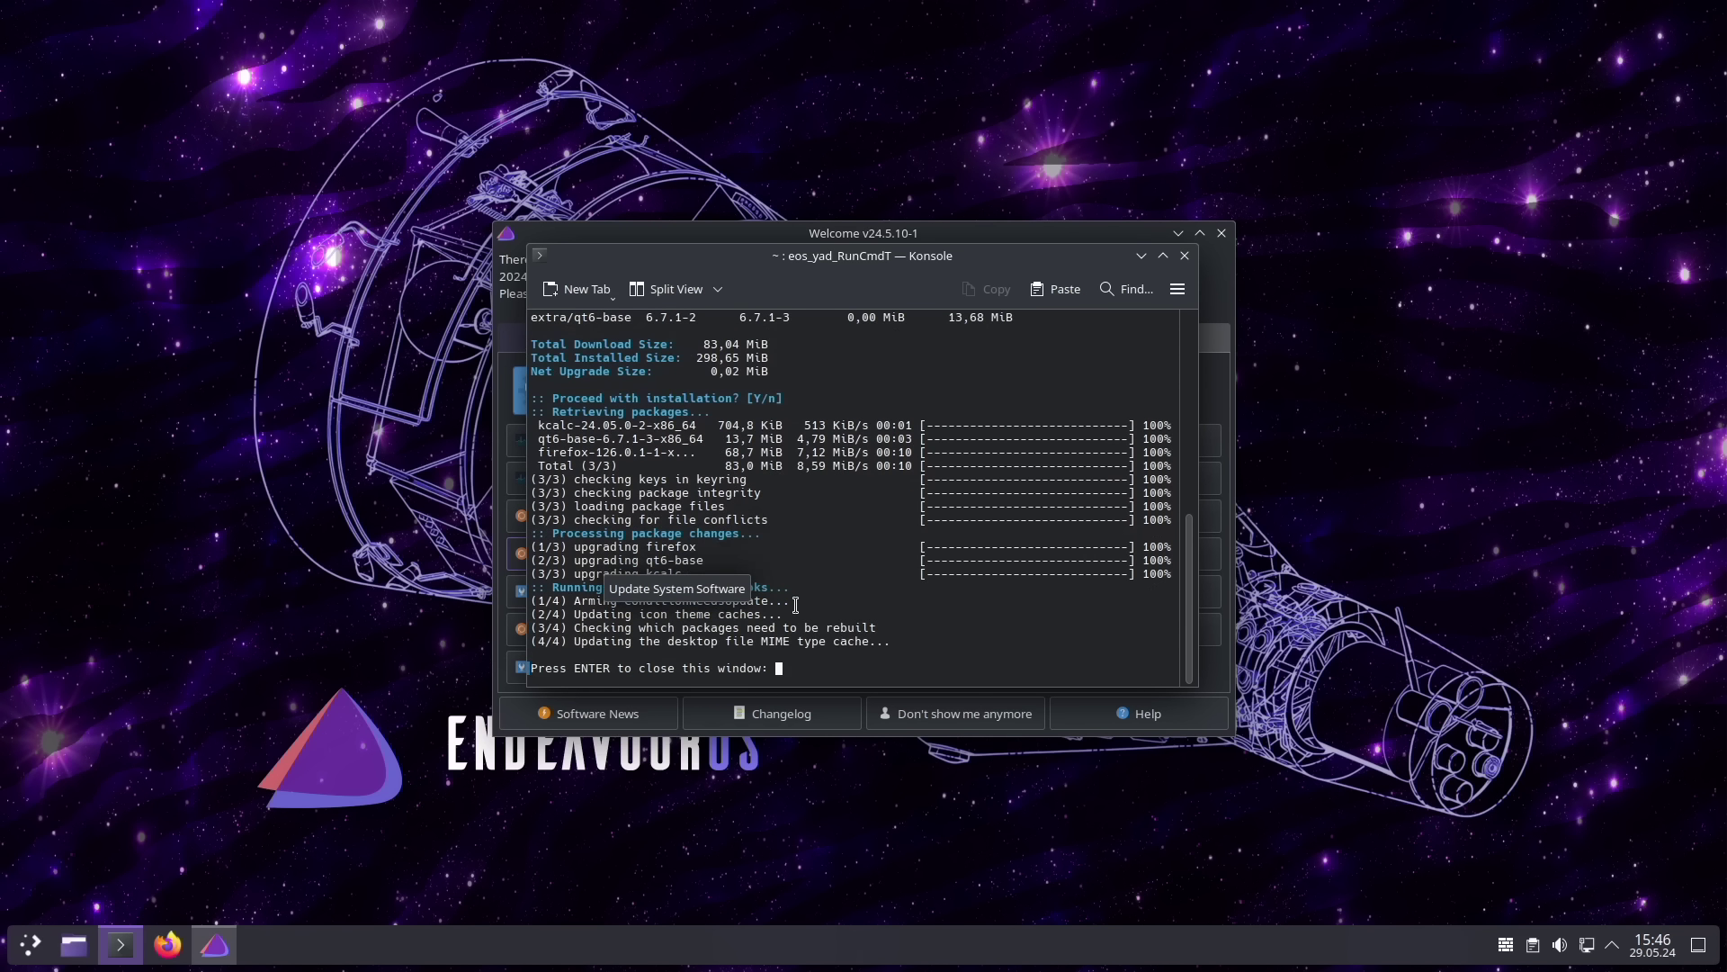
Step: Close the finished update terminal and the EndeavourOS Welcome window
{"action": "key", "text": "Return"}
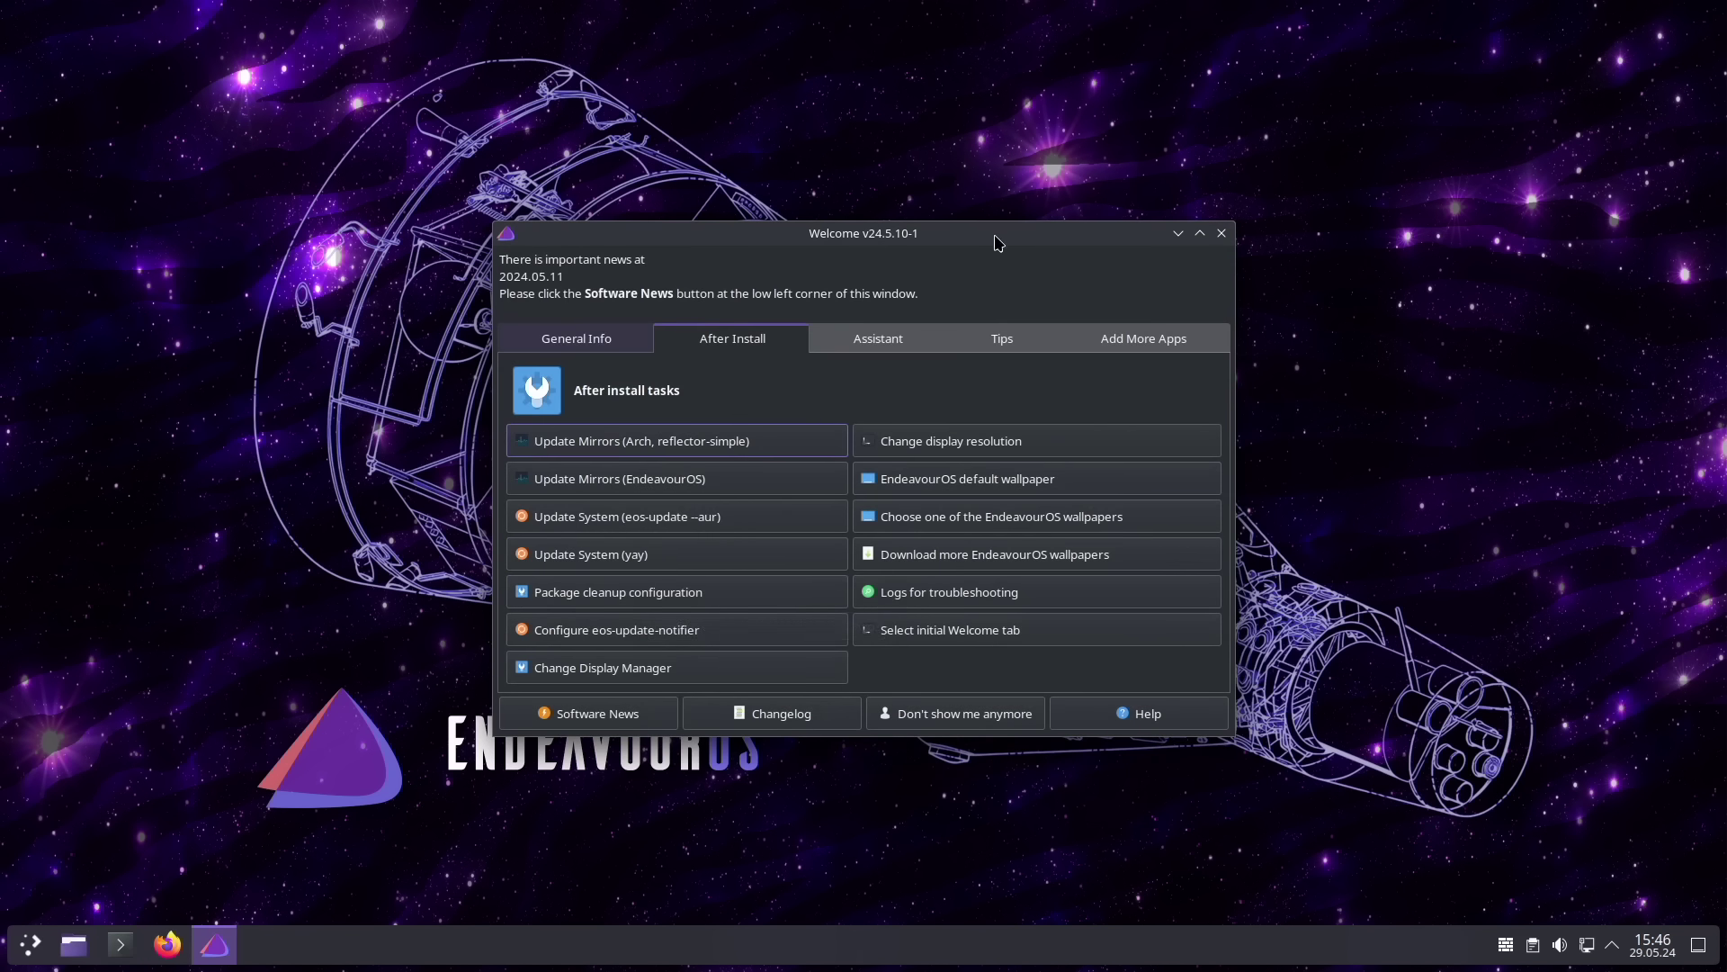
{"action": "left_click_drag", "start_coordinate": [996, 236], "coordinate": [1047, 181]}
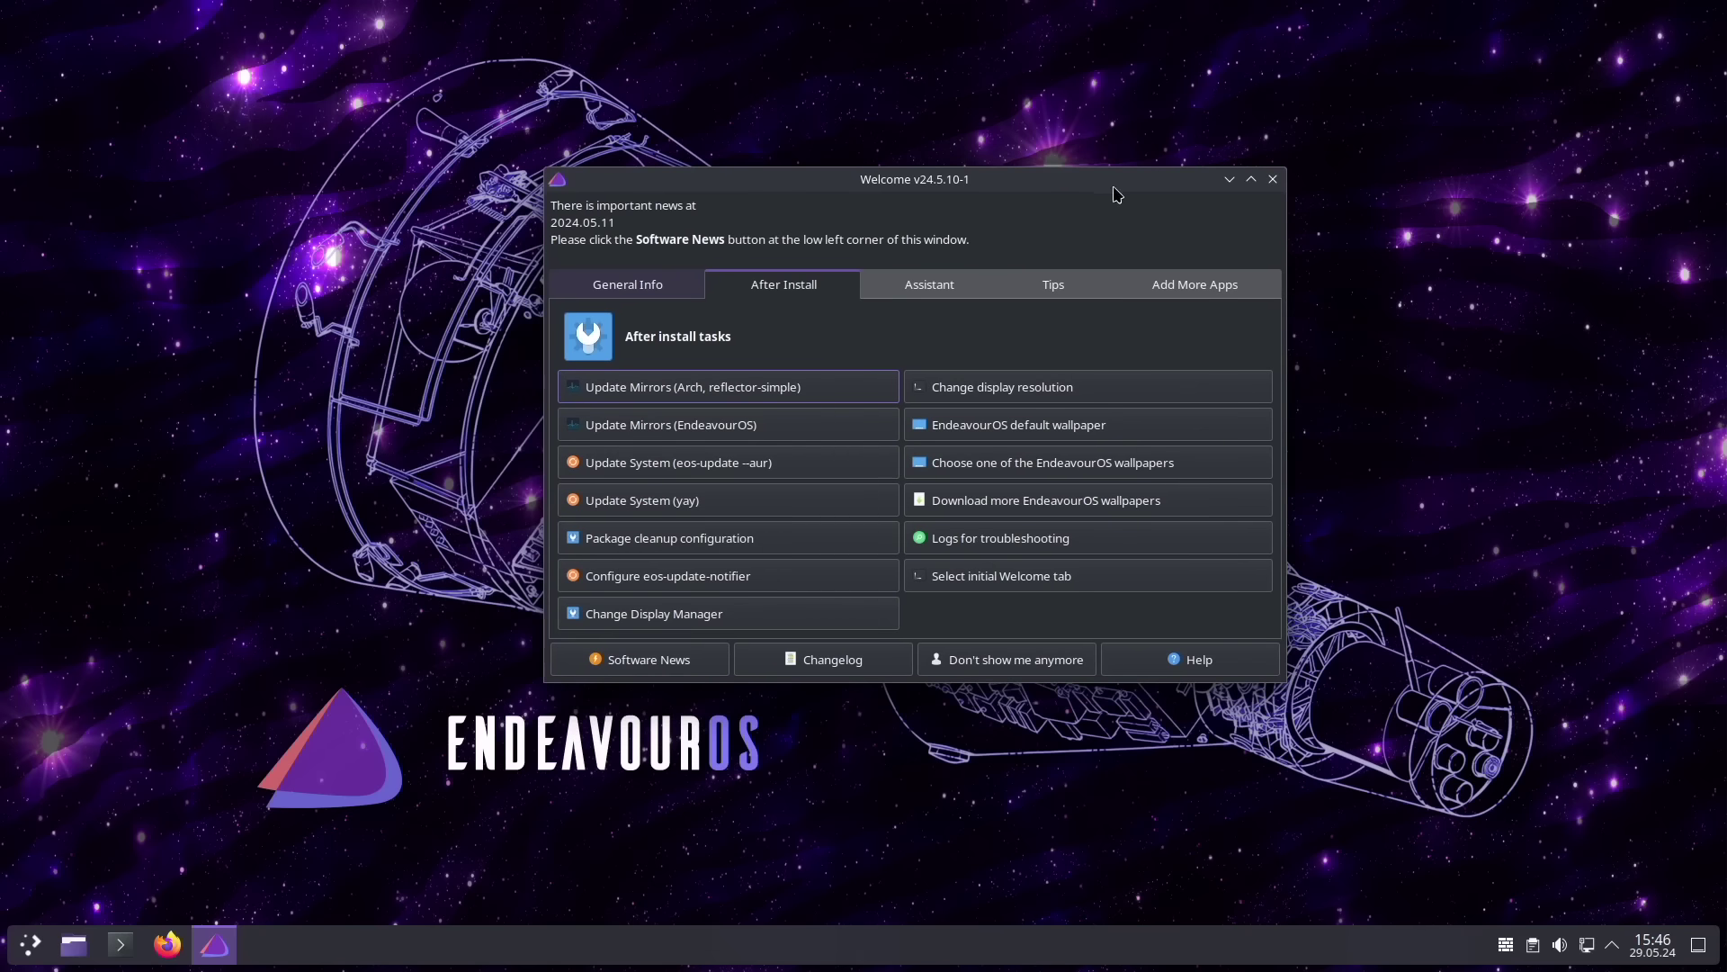
{"action": "left_click", "coordinate": [1274, 180]}
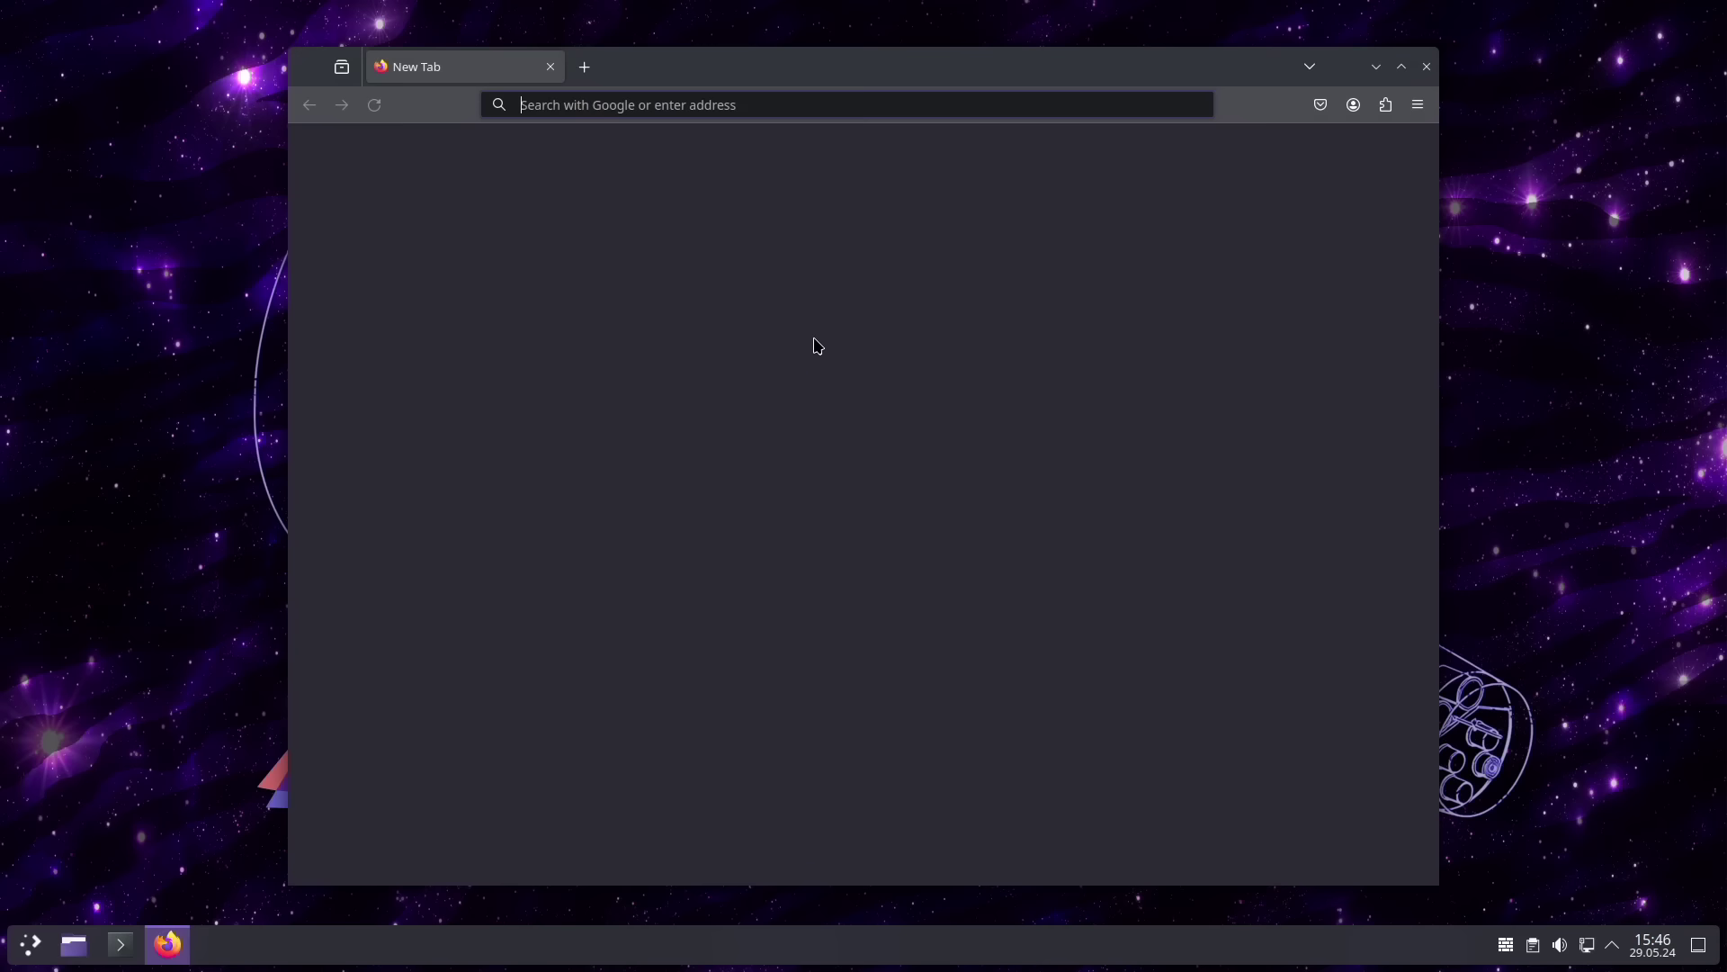
Step: Load gitlab.com/stephan-raabe/dotfiles in Firefox
{"action": "left_click", "coordinate": [630, 114]}
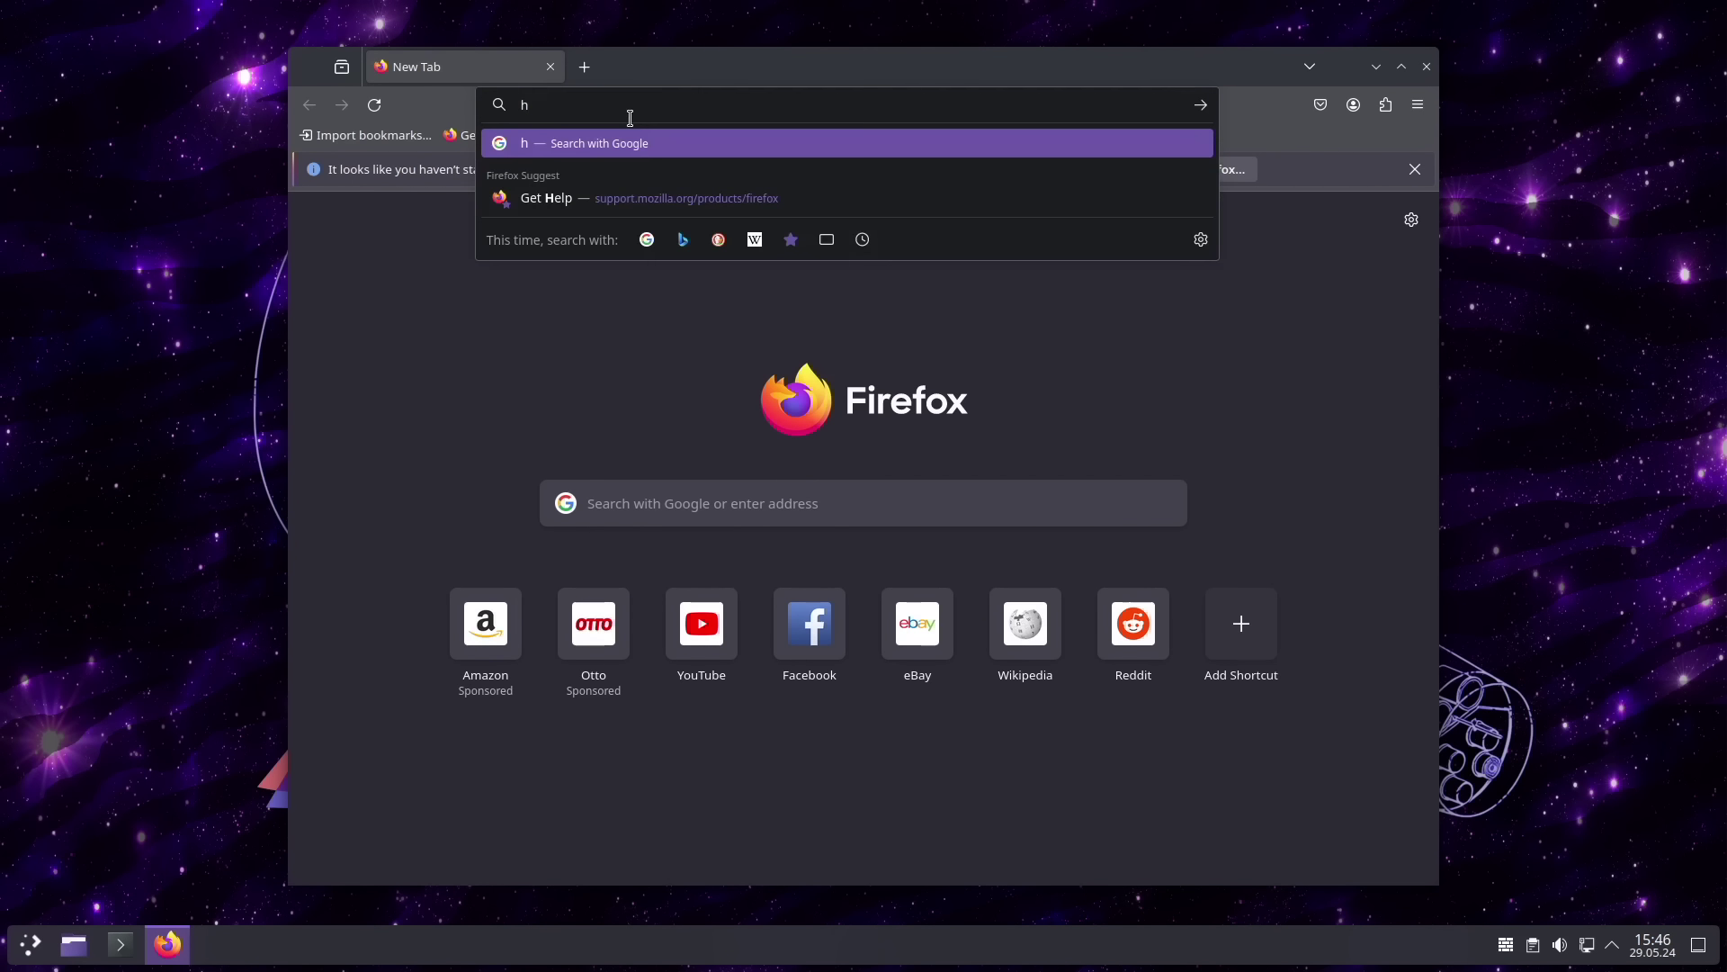
{"action": "type", "text": "git"}
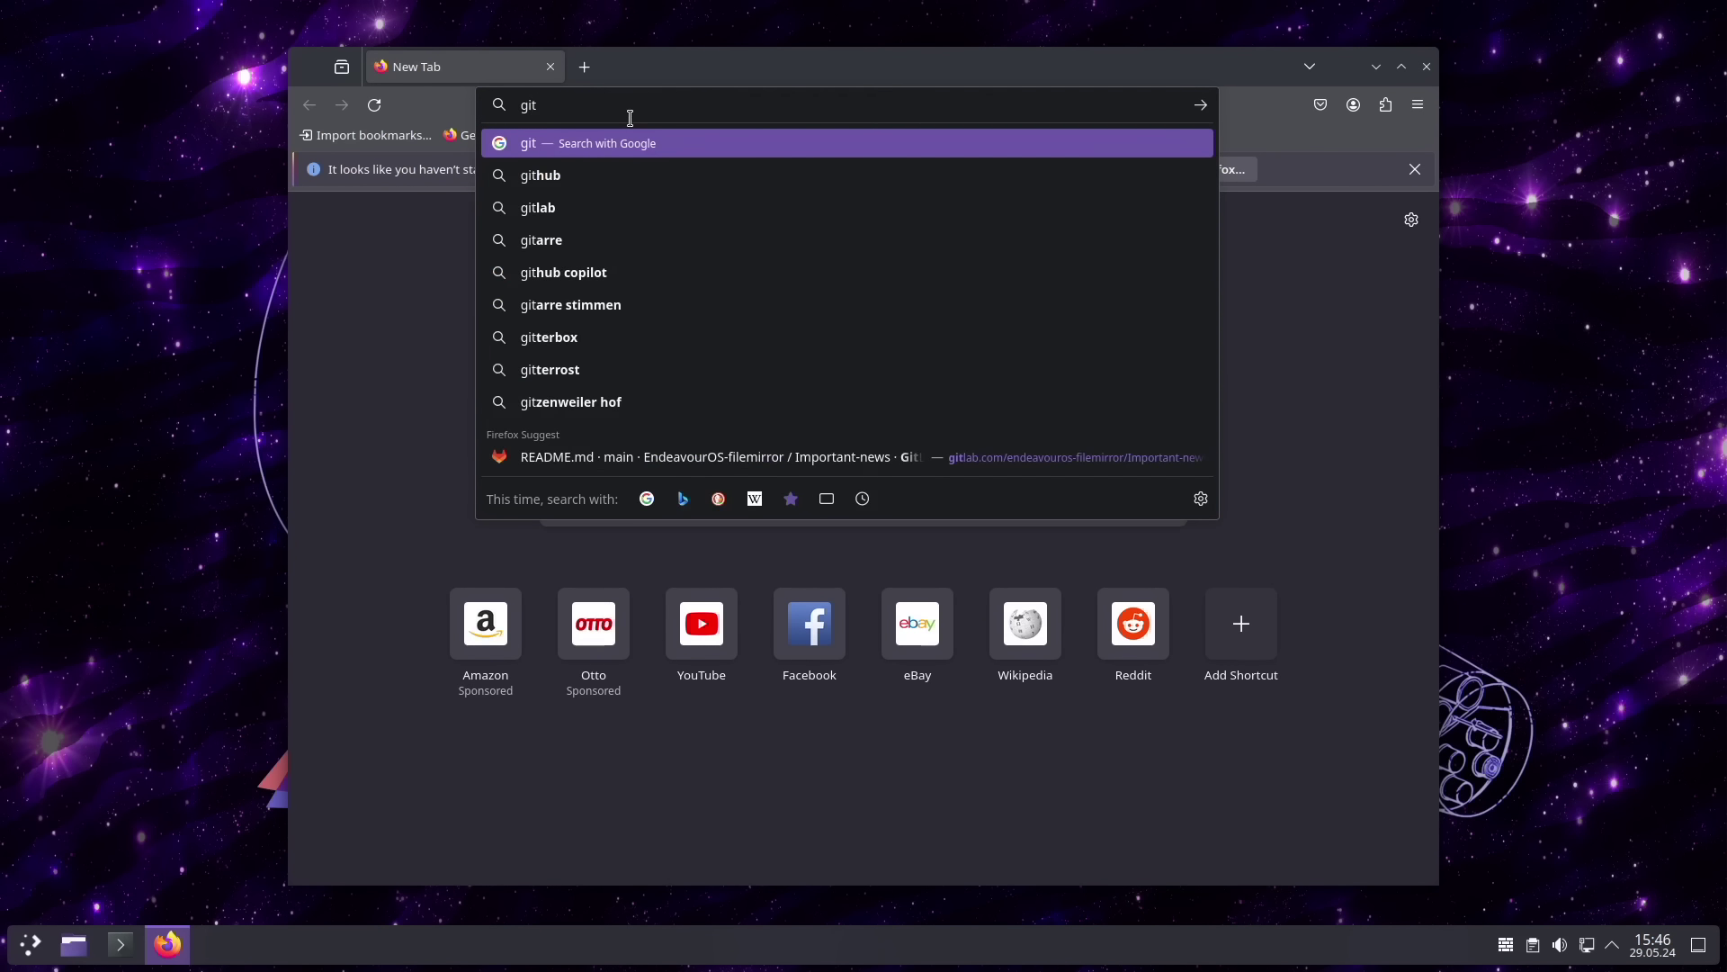
{"action": "type", "text": "lab.co"}
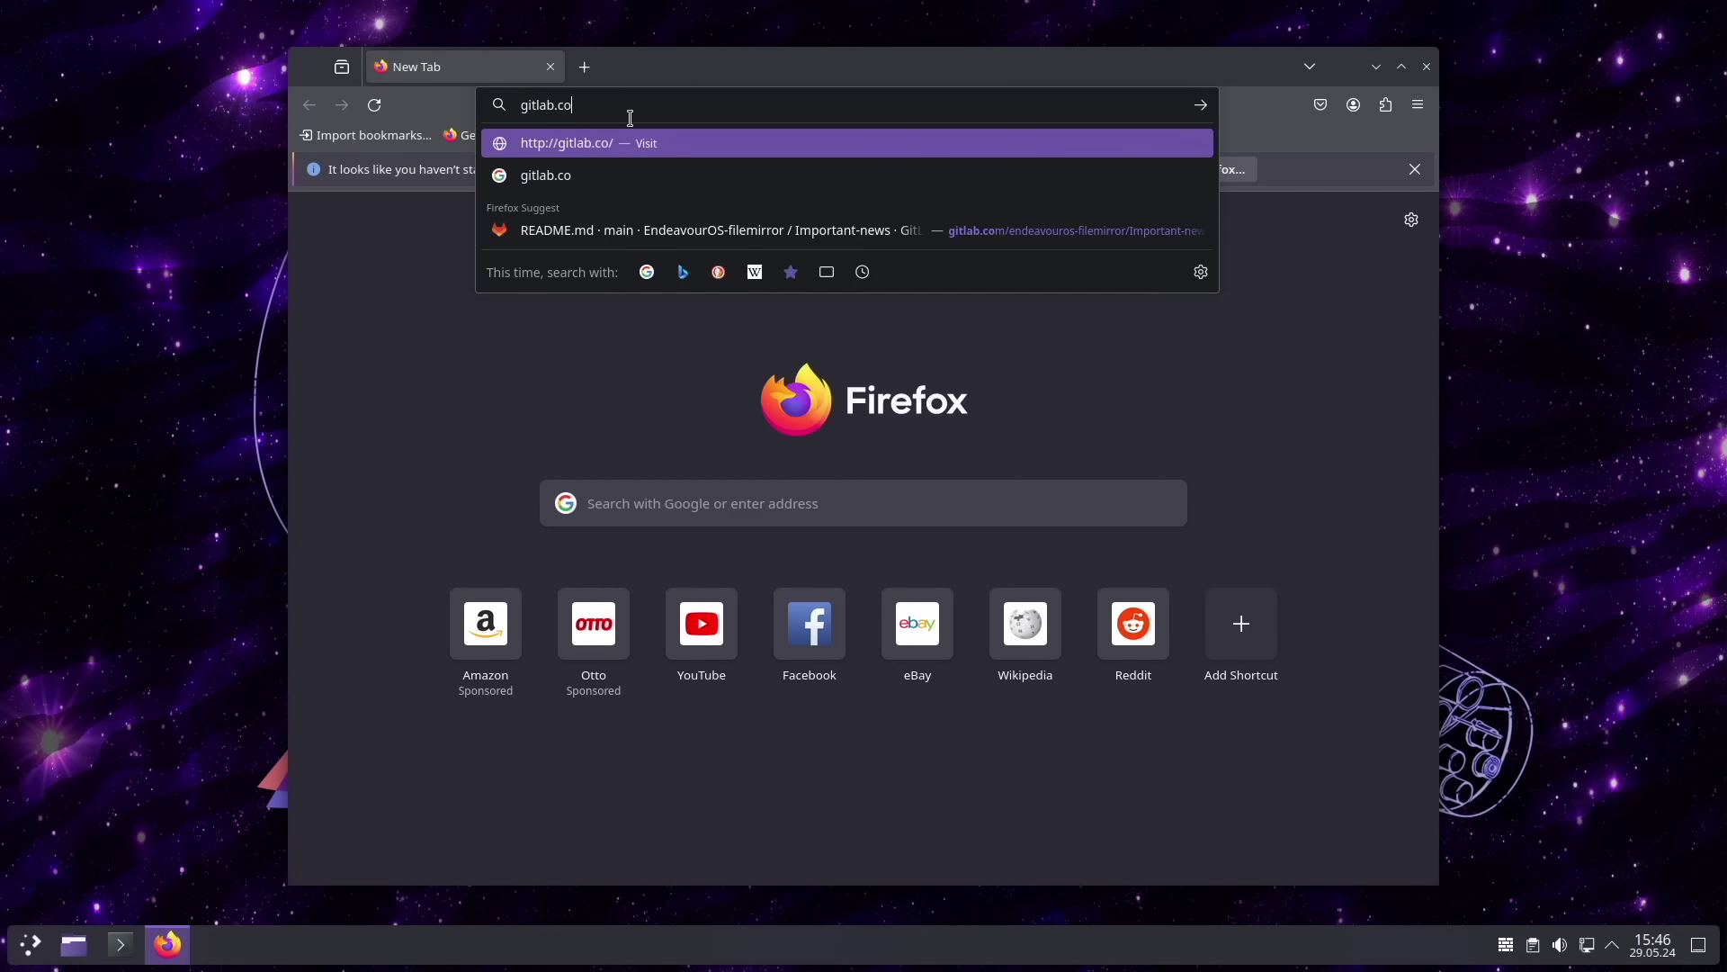
{"action": "type", "text": "m/stephan-raabe"}
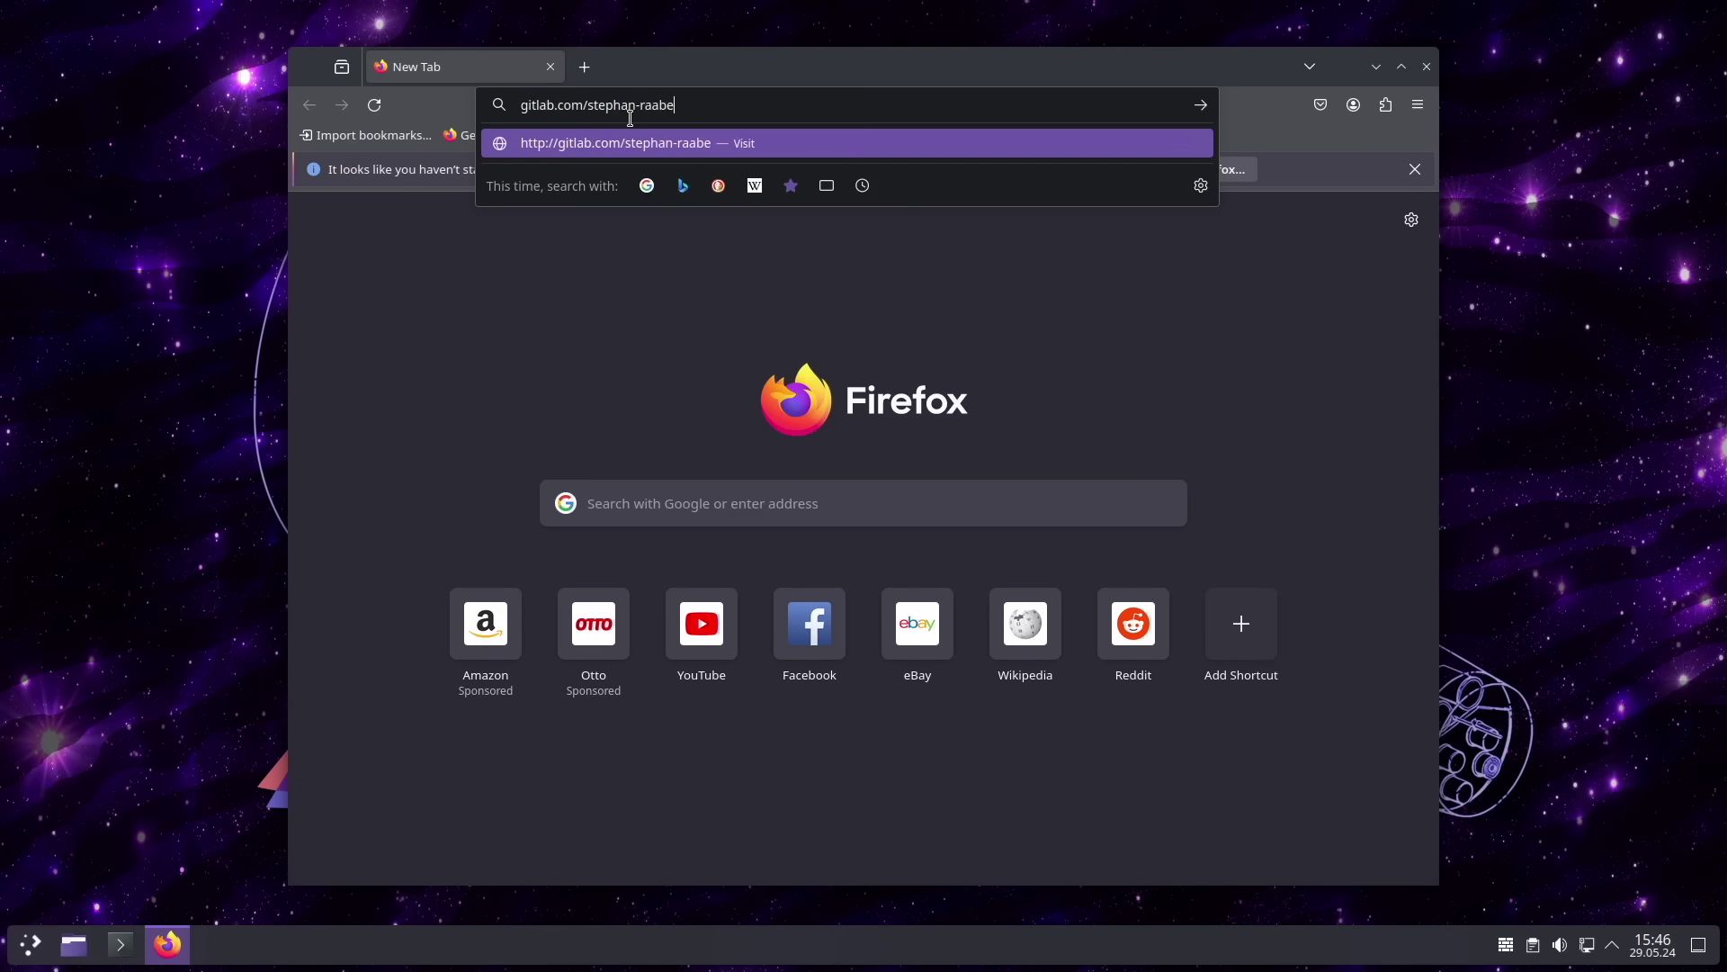
{"action": "type", "text": "/dotfiles"}
{"action": "key", "text": "Return"}
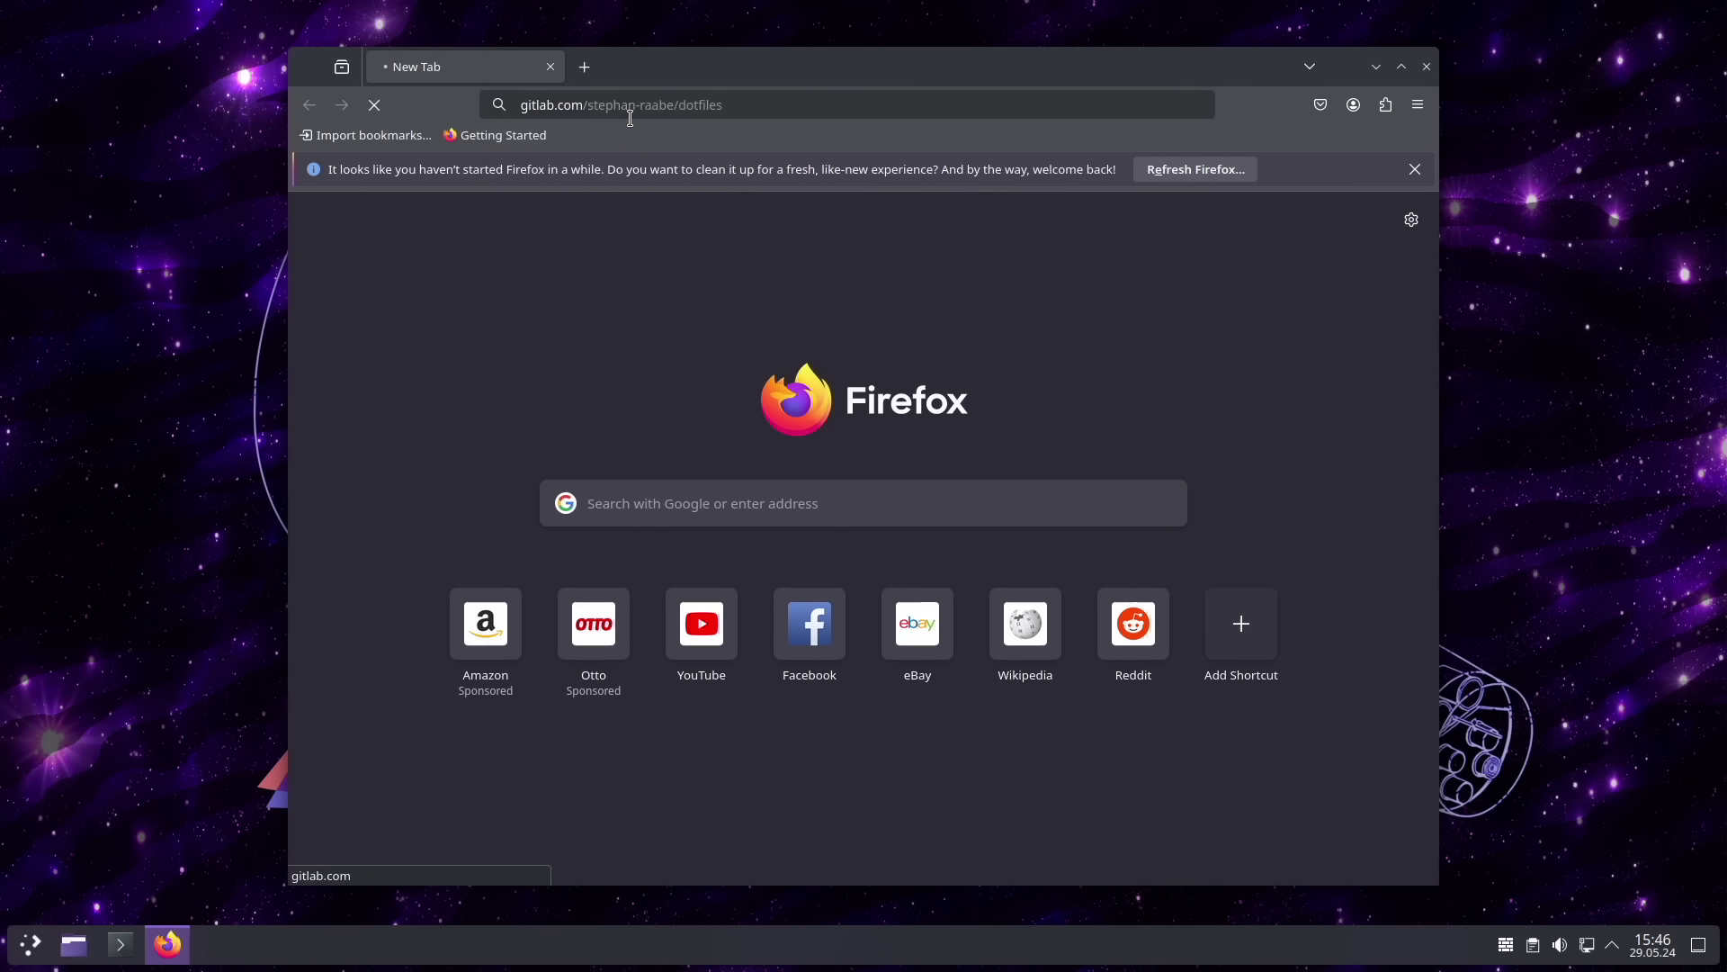
Step: Copy the setup.sh installation command and open a new Konsole terminal
{"action": "scroll", "coordinate": [804, 423], "scroll_direction": "down", "scroll_amount": 20}
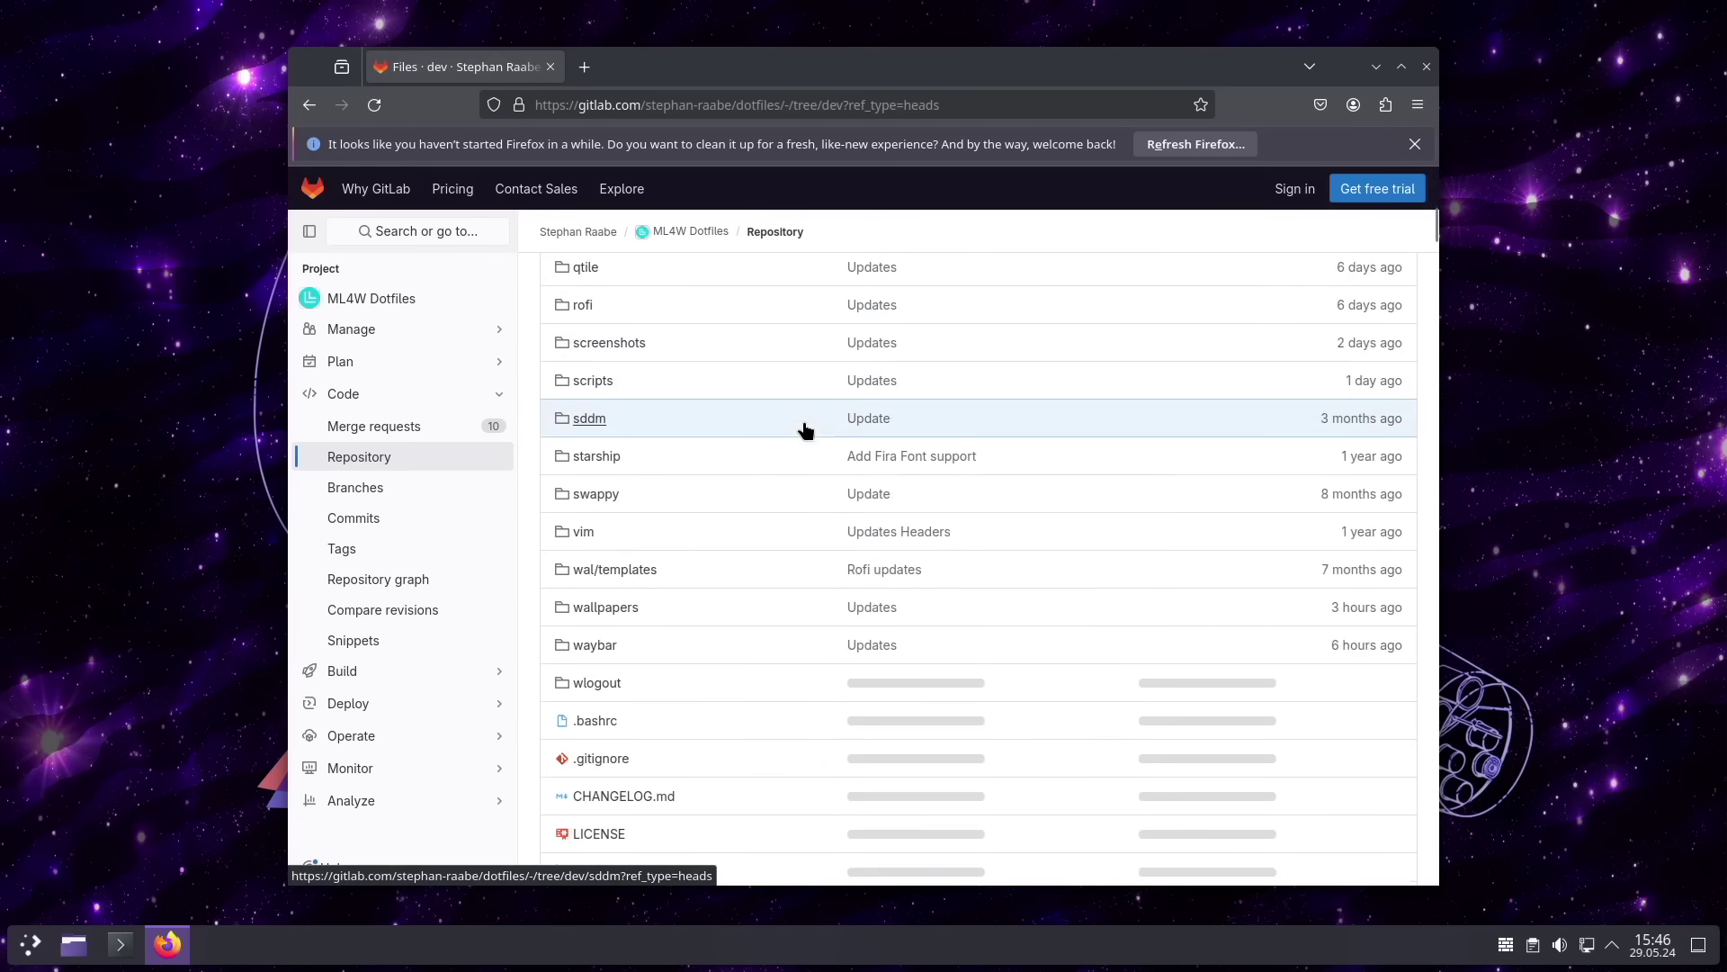
{"action": "scroll", "coordinate": [804, 422], "scroll_direction": "down", "scroll_amount": 10}
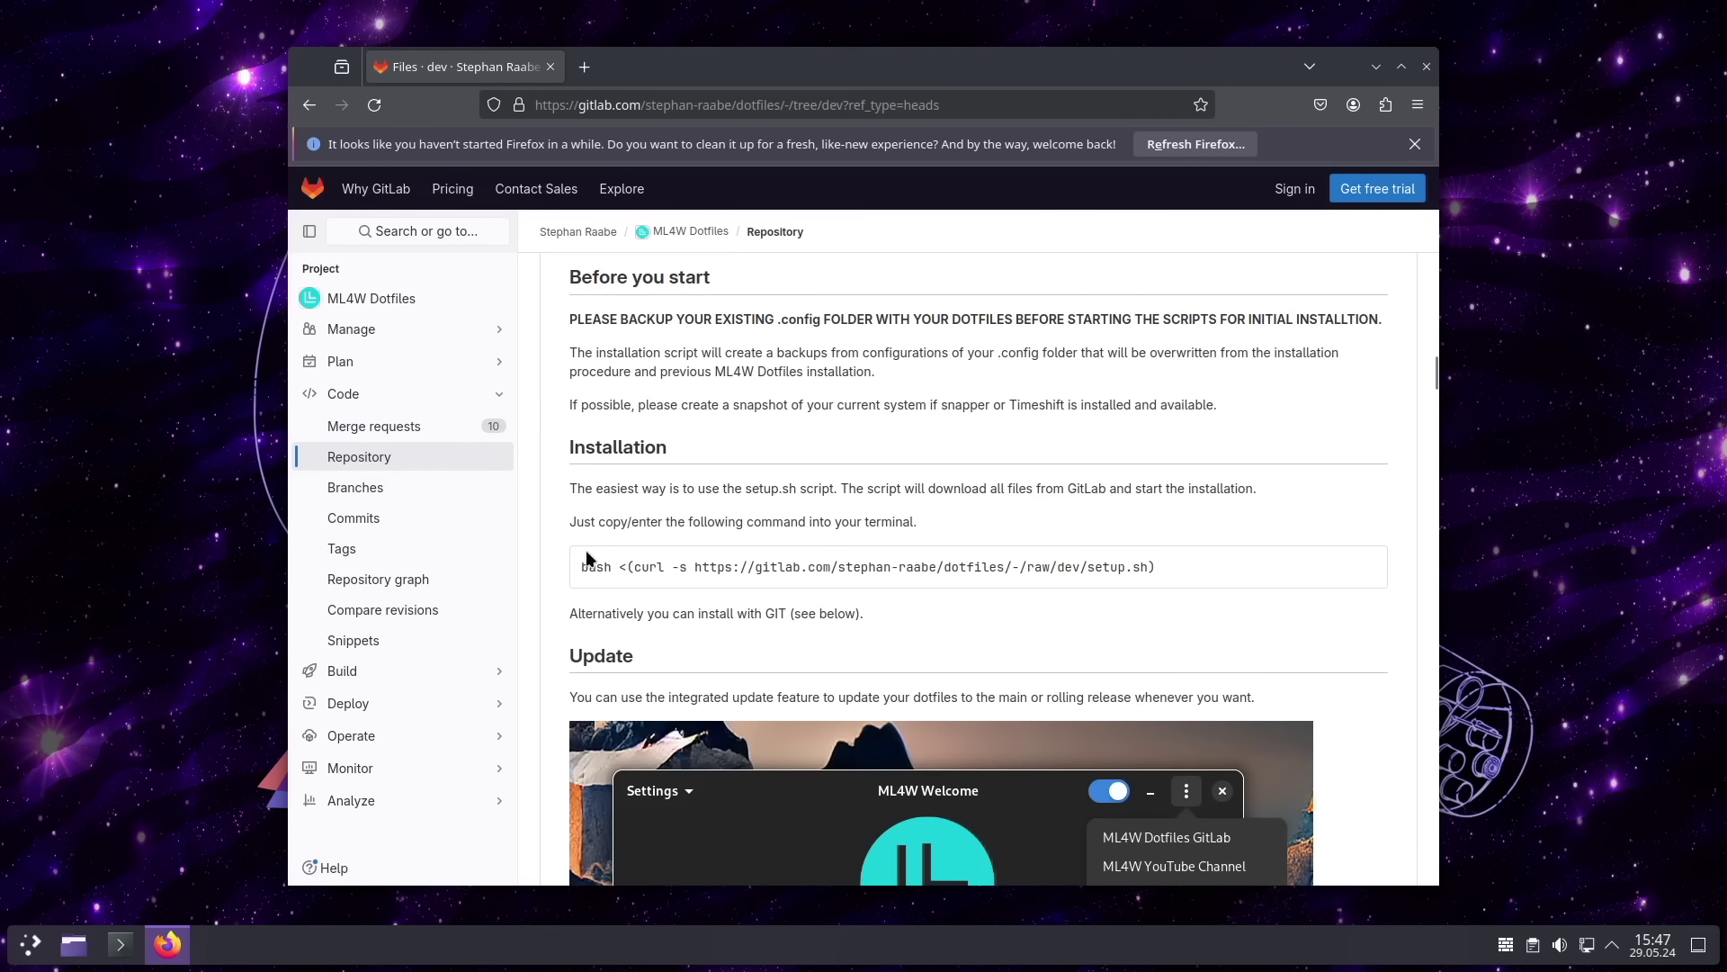
{"action": "left_click", "coordinate": [1362, 576]}
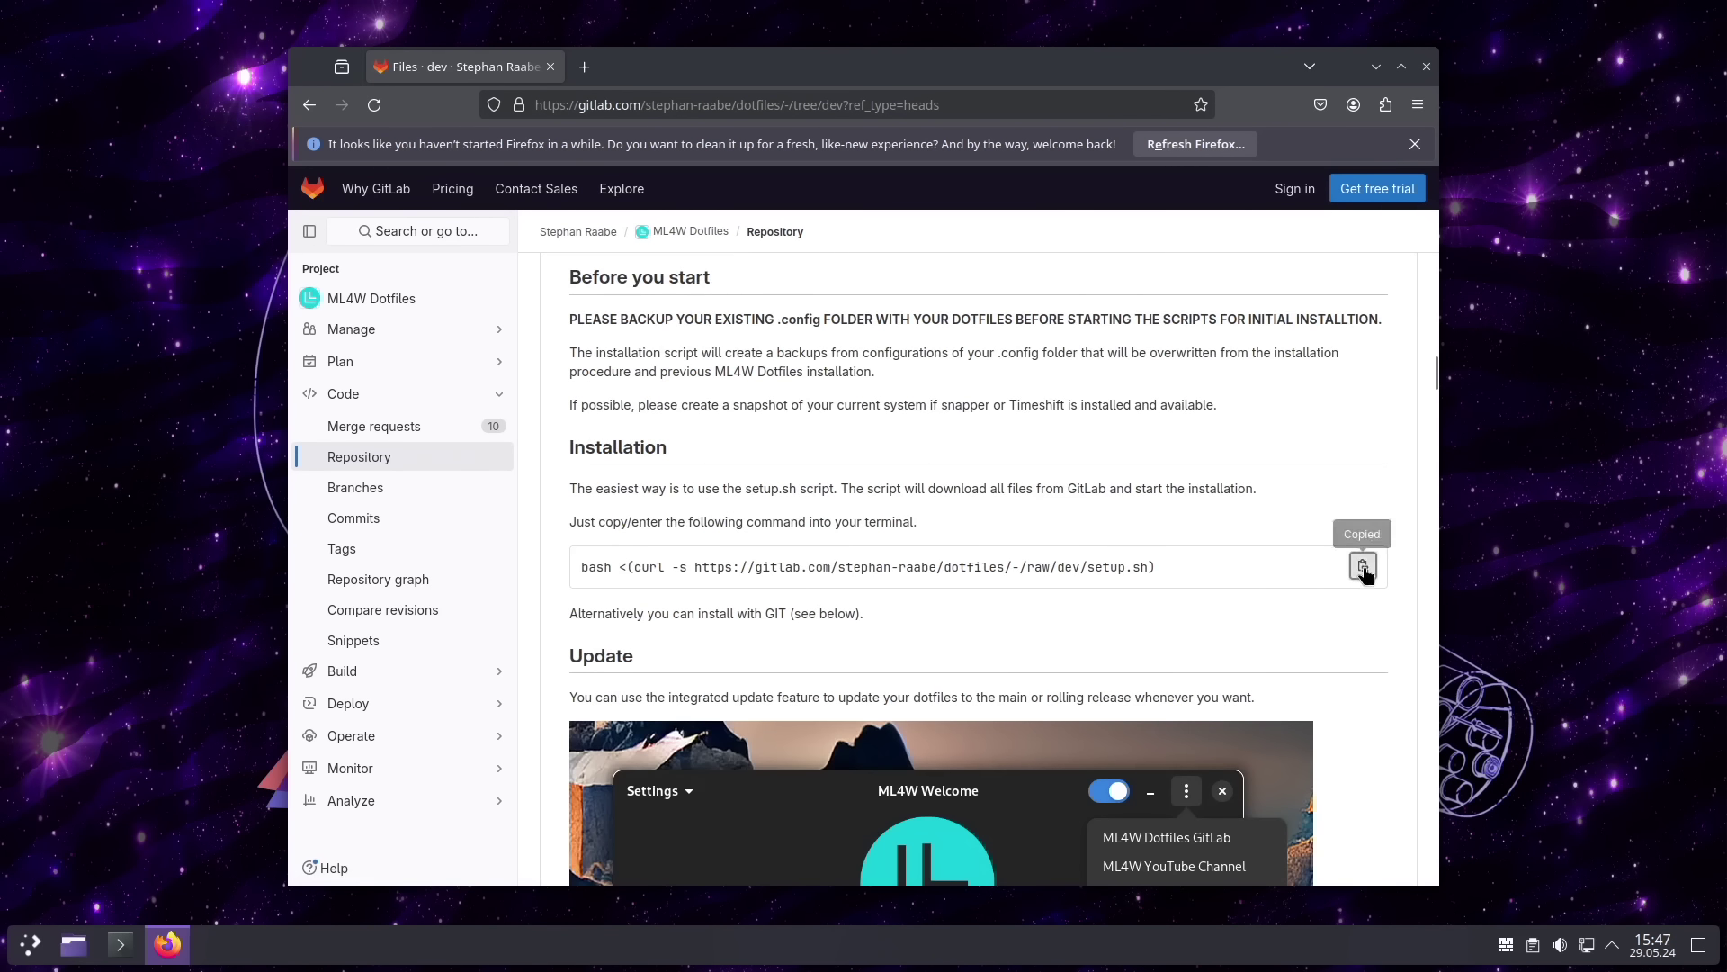
{"action": "left_click", "coordinate": [120, 949]}
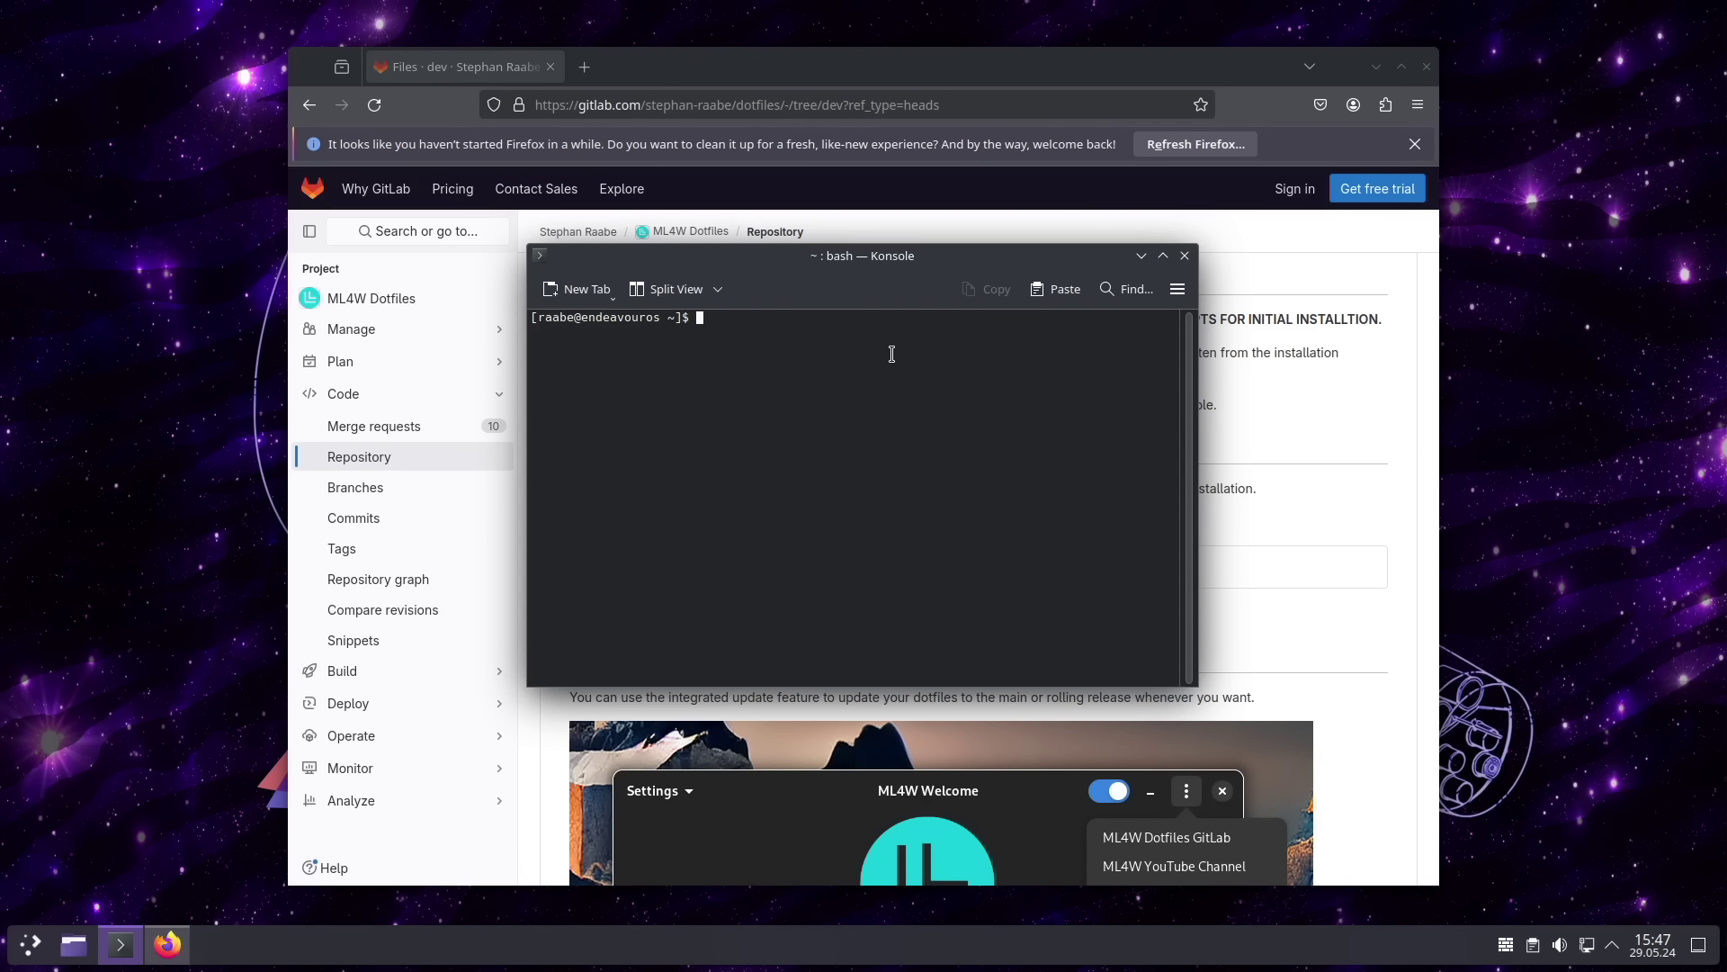
Step: Paste and run the setup command, answer y, give the sudo password, and confirm installing
{"action": "key", "text": "ctrl+shift+v"}
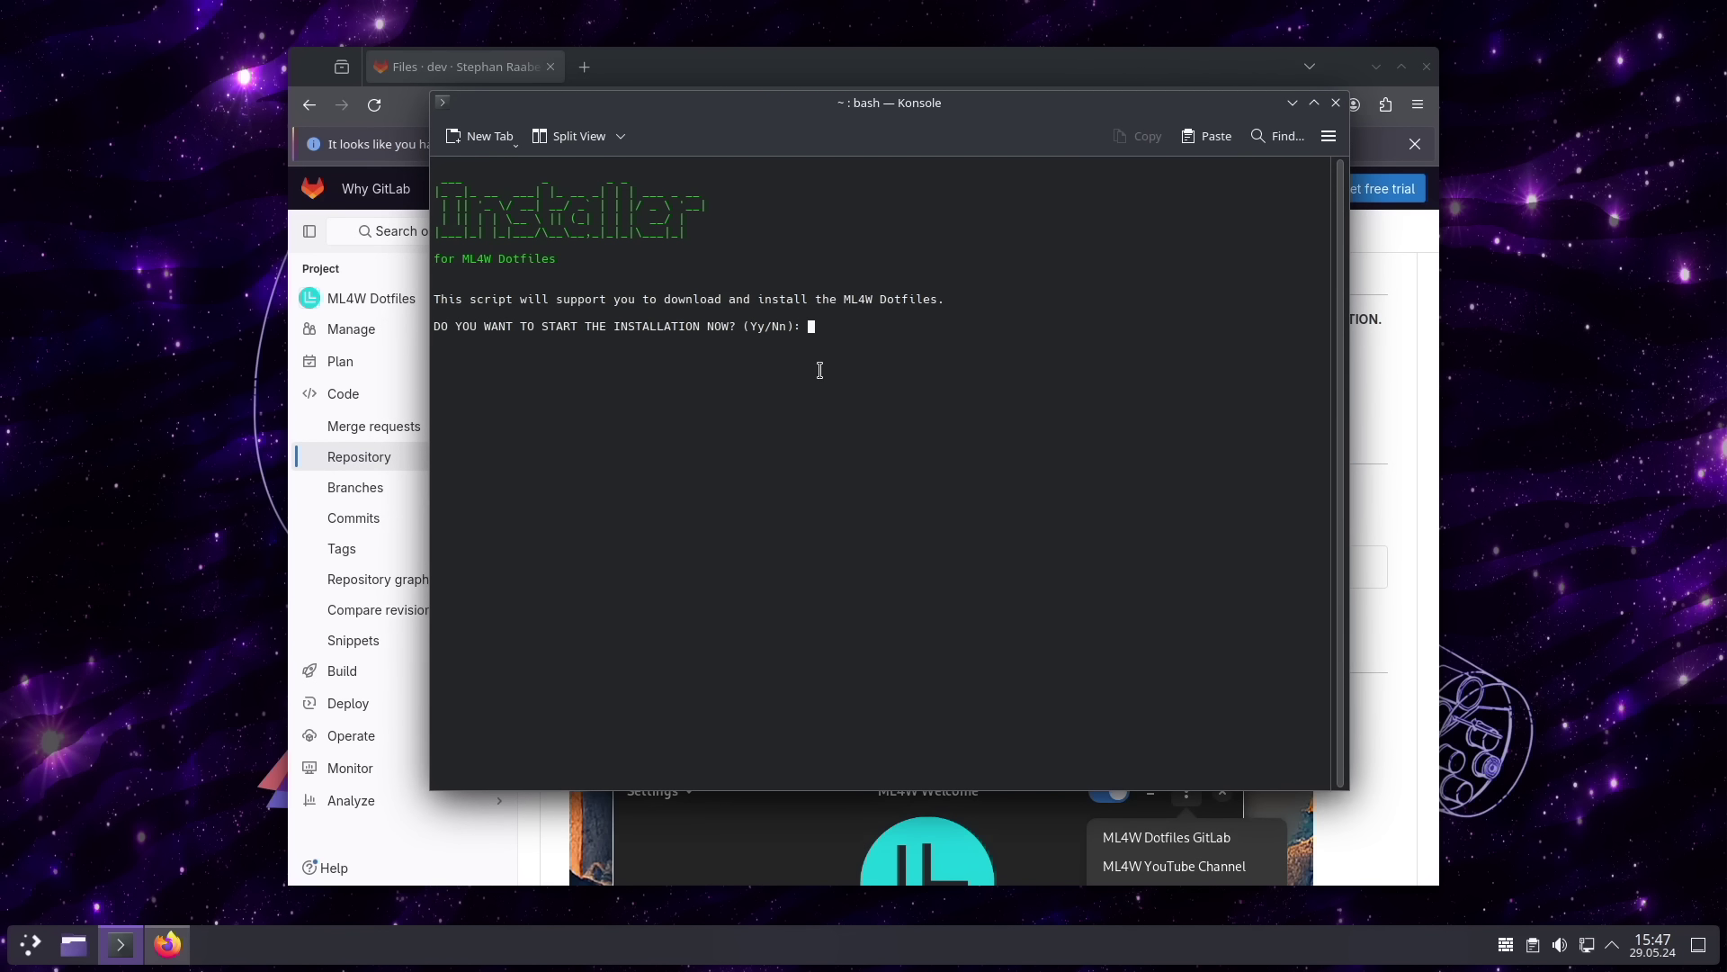
{"action": "key", "text": "Return"}
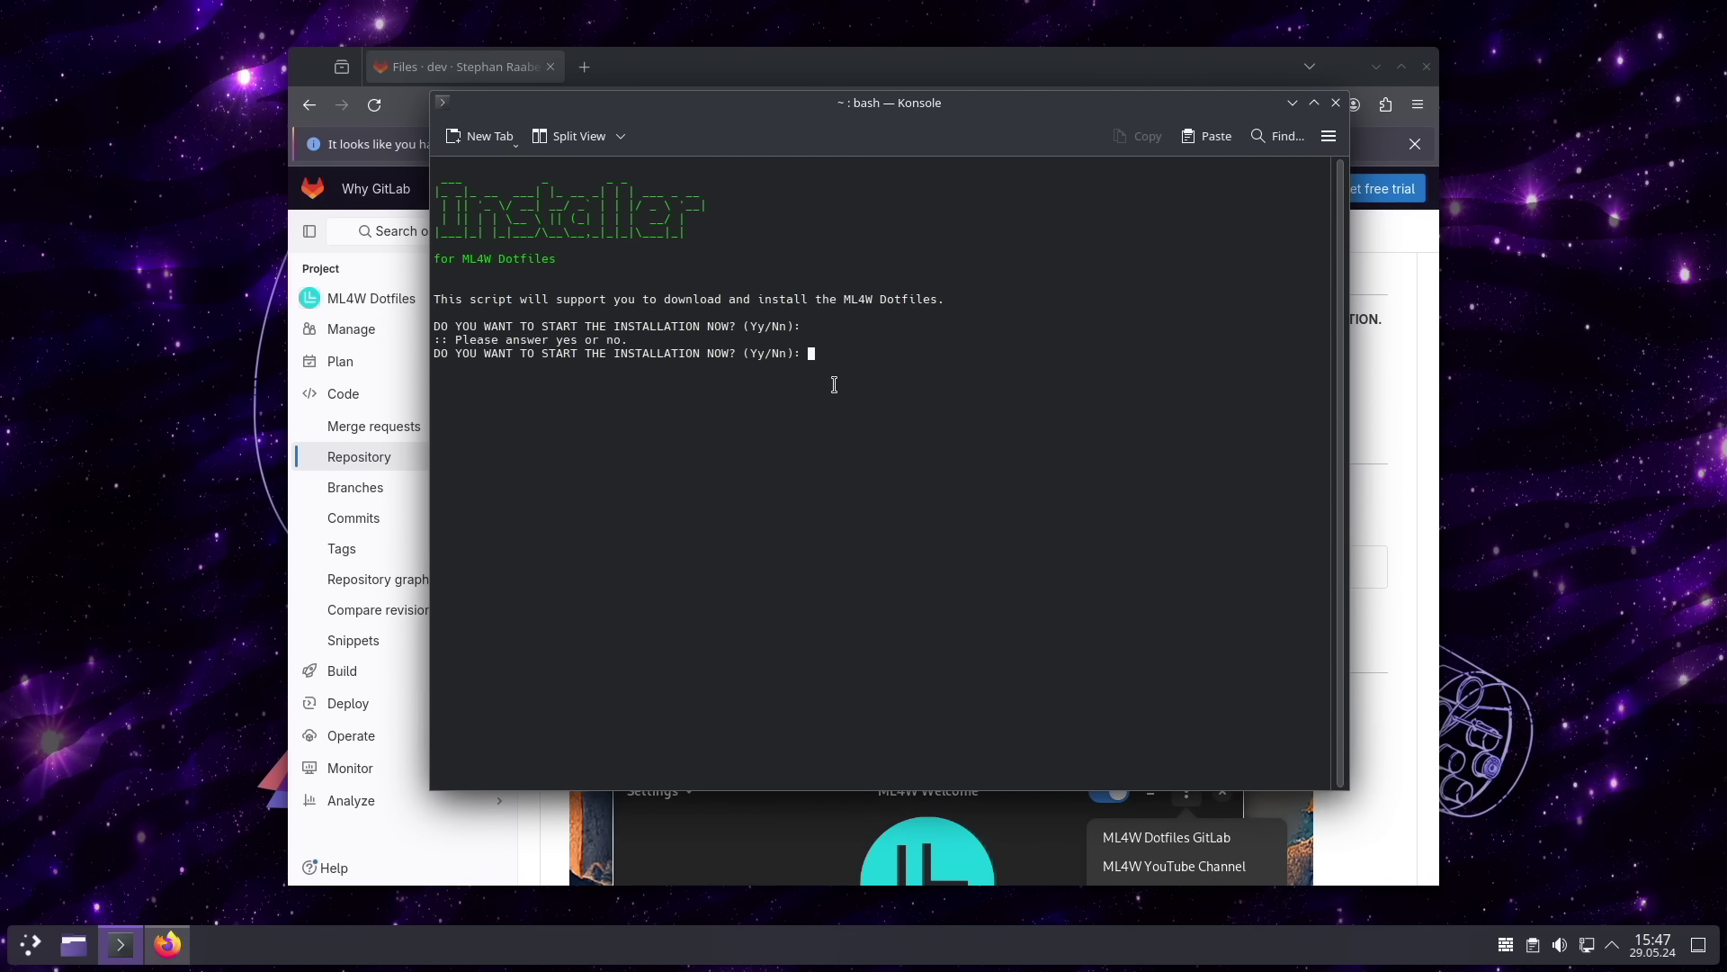
{"action": "type", "text": "y"}
{"action": "key", "text": "Return"}
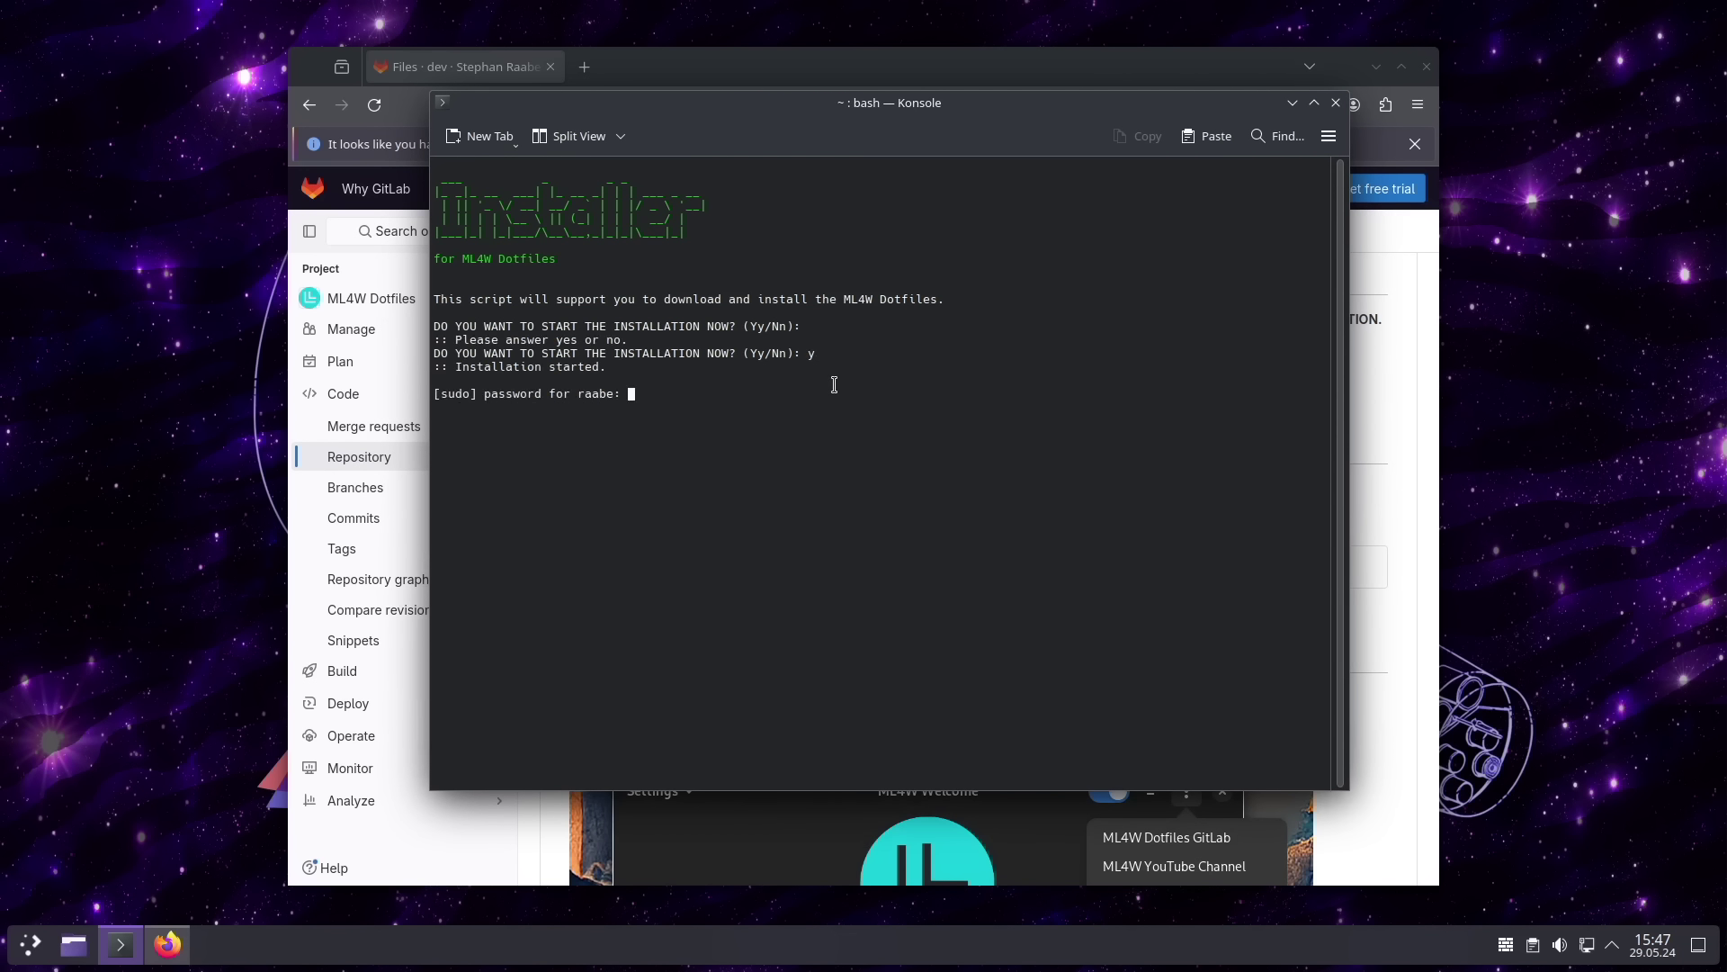
{"action": "key", "text": "Return"}
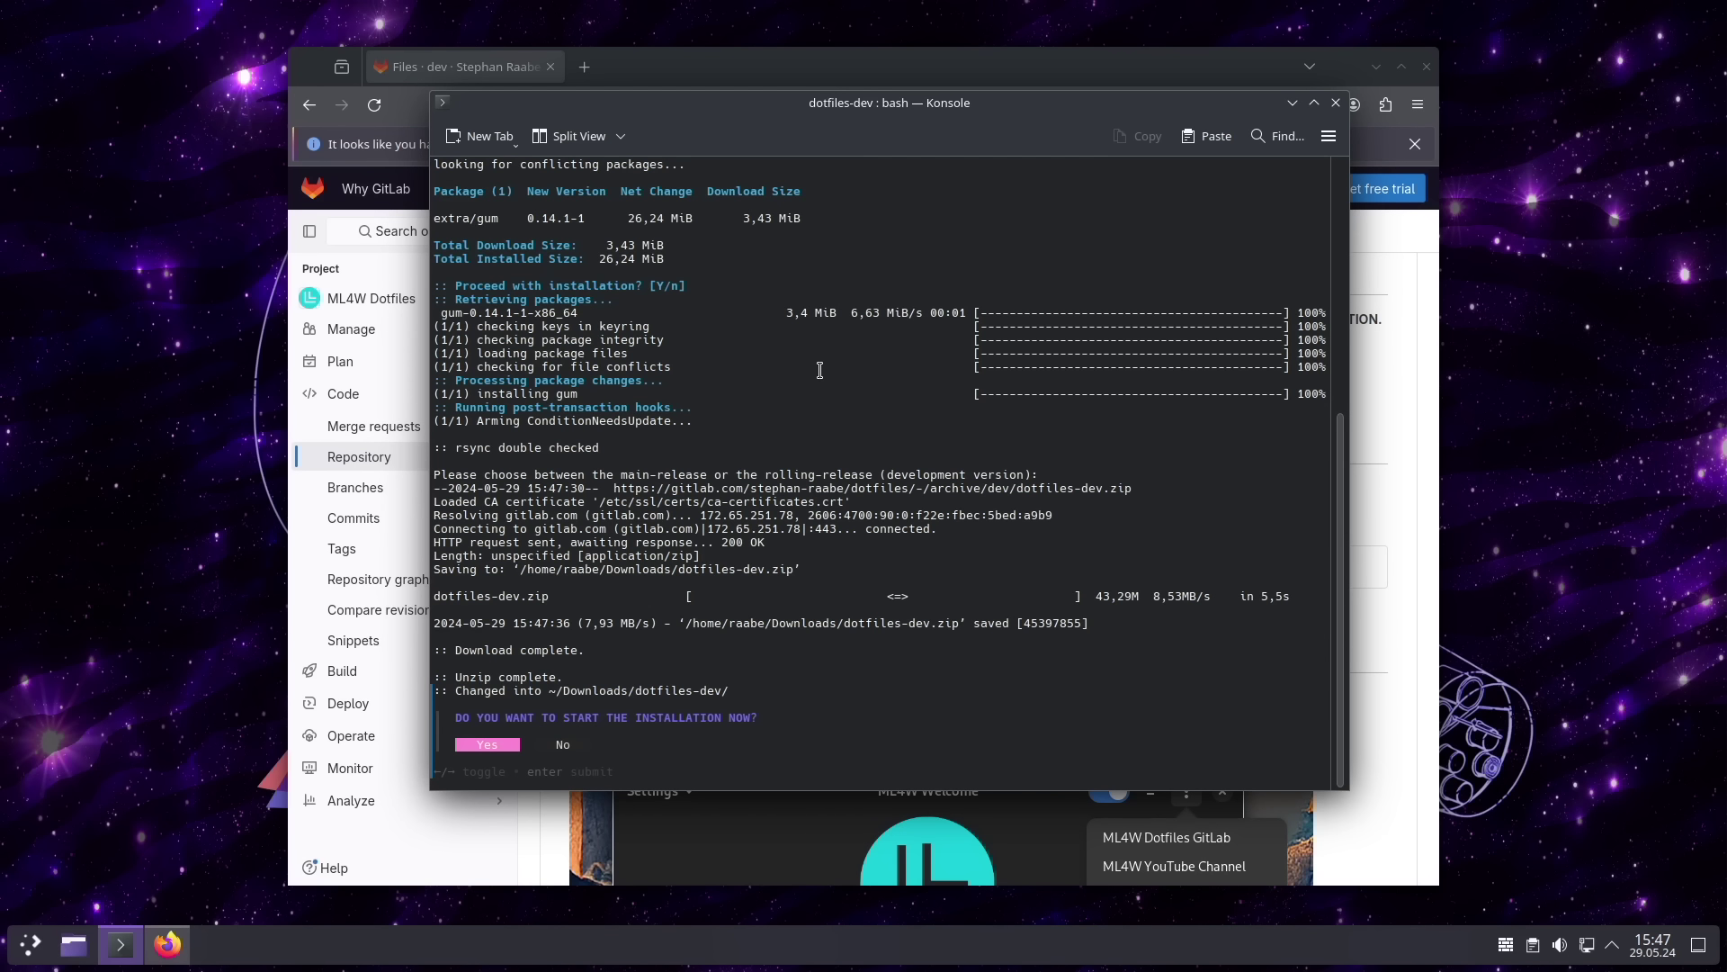
{"action": "key", "text": "Return"}
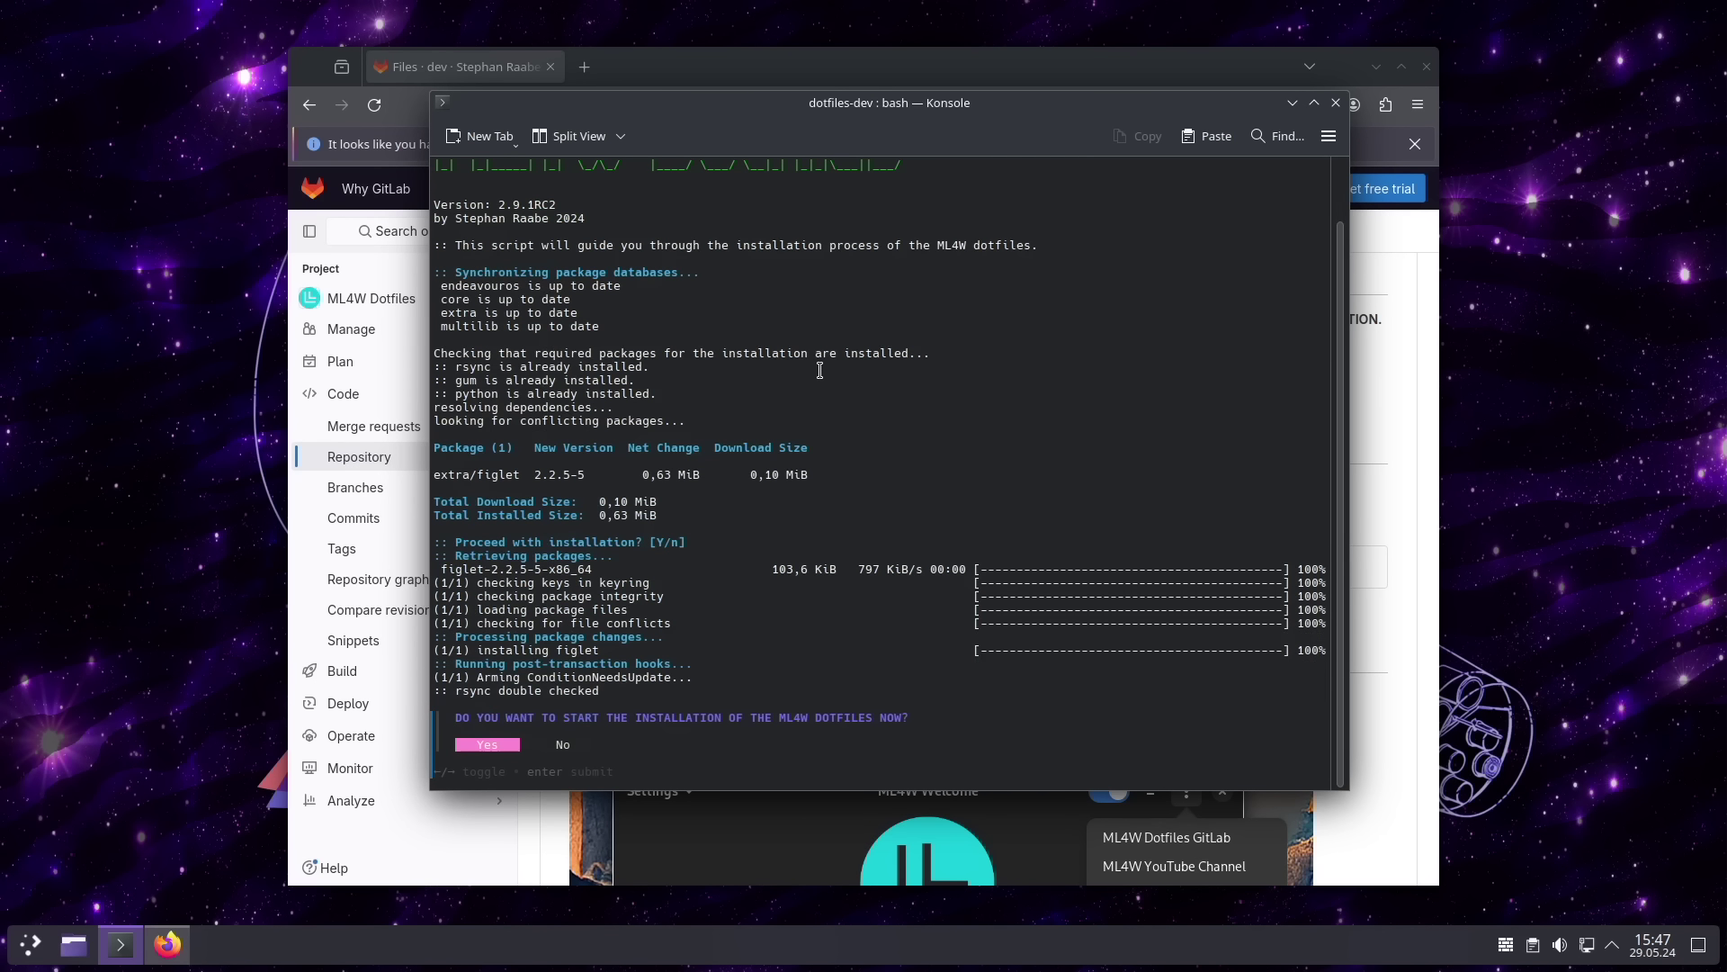
{"action": "key", "text": "Return"}
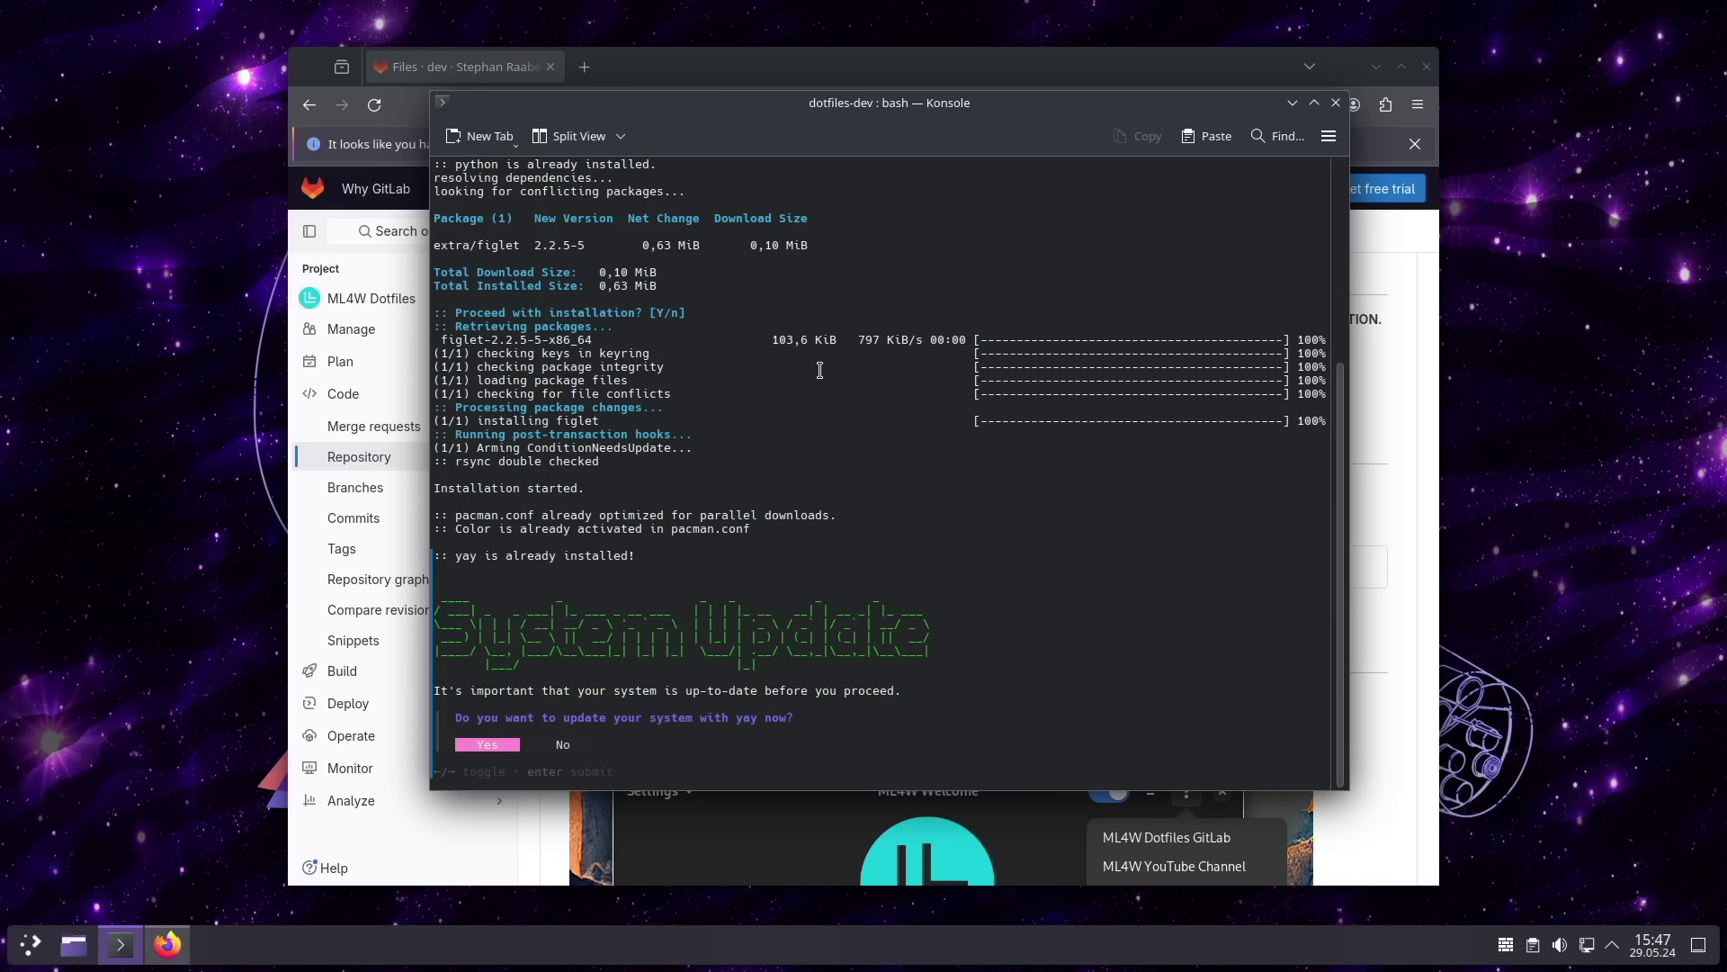
Step: Skip the system update, back up .bashrc, and install new packages only
{"action": "key", "text": "Right"}
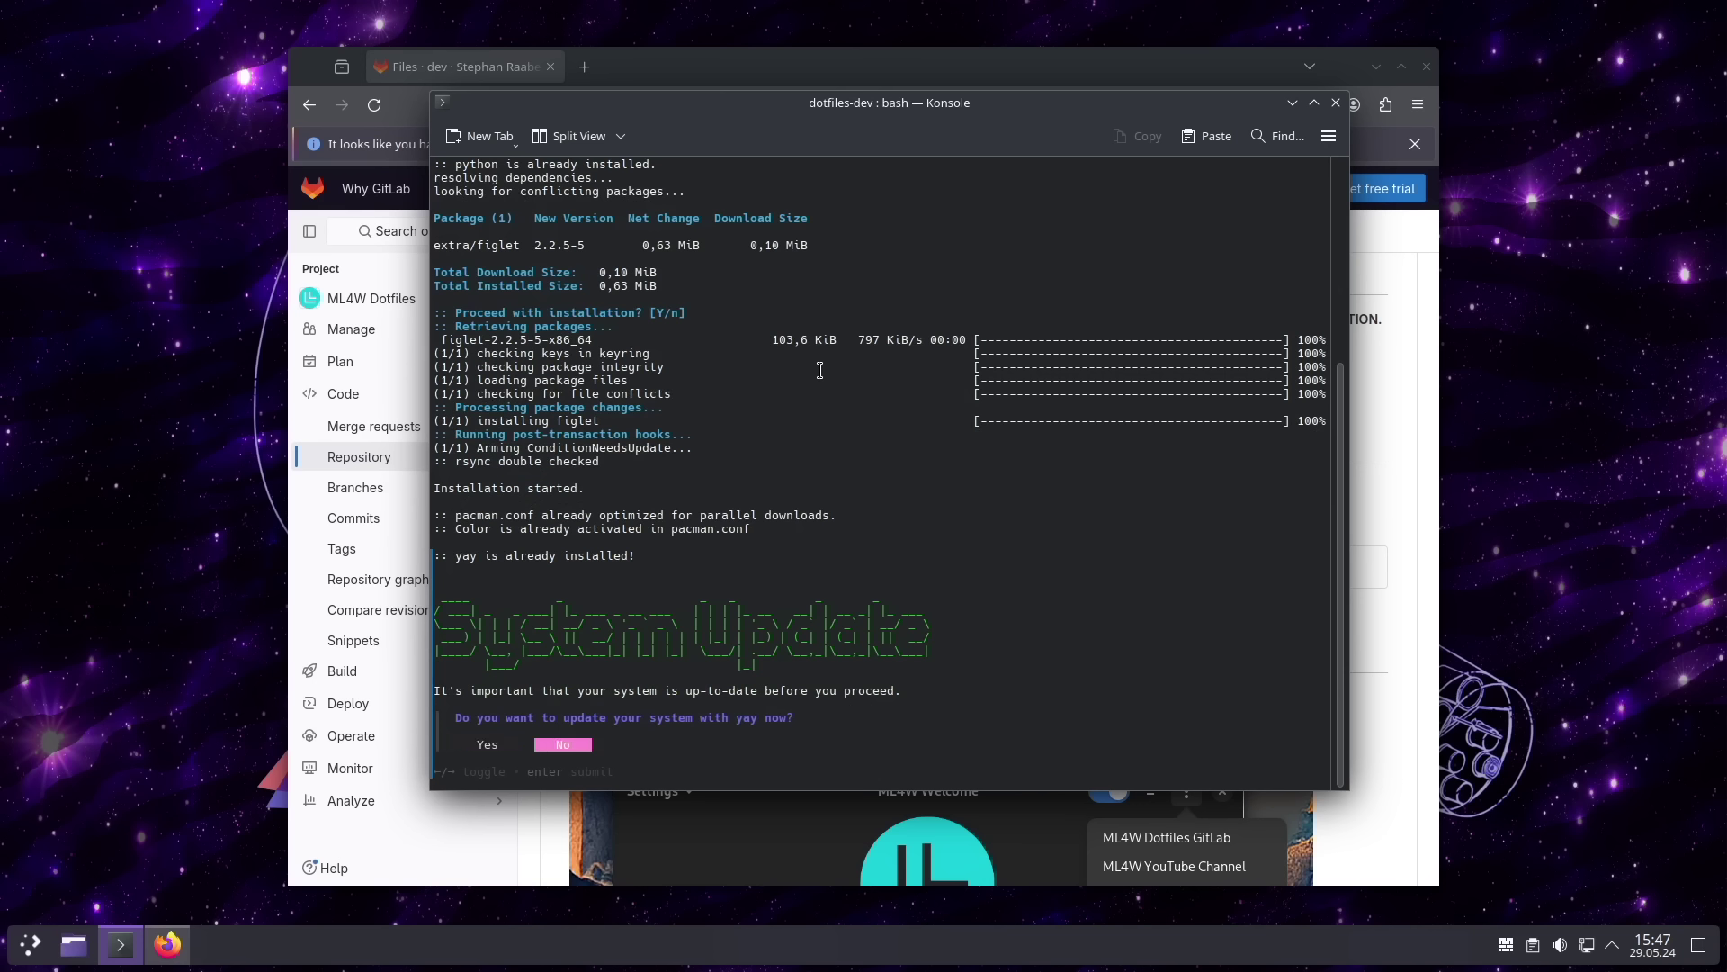
{"action": "key", "text": "Return"}
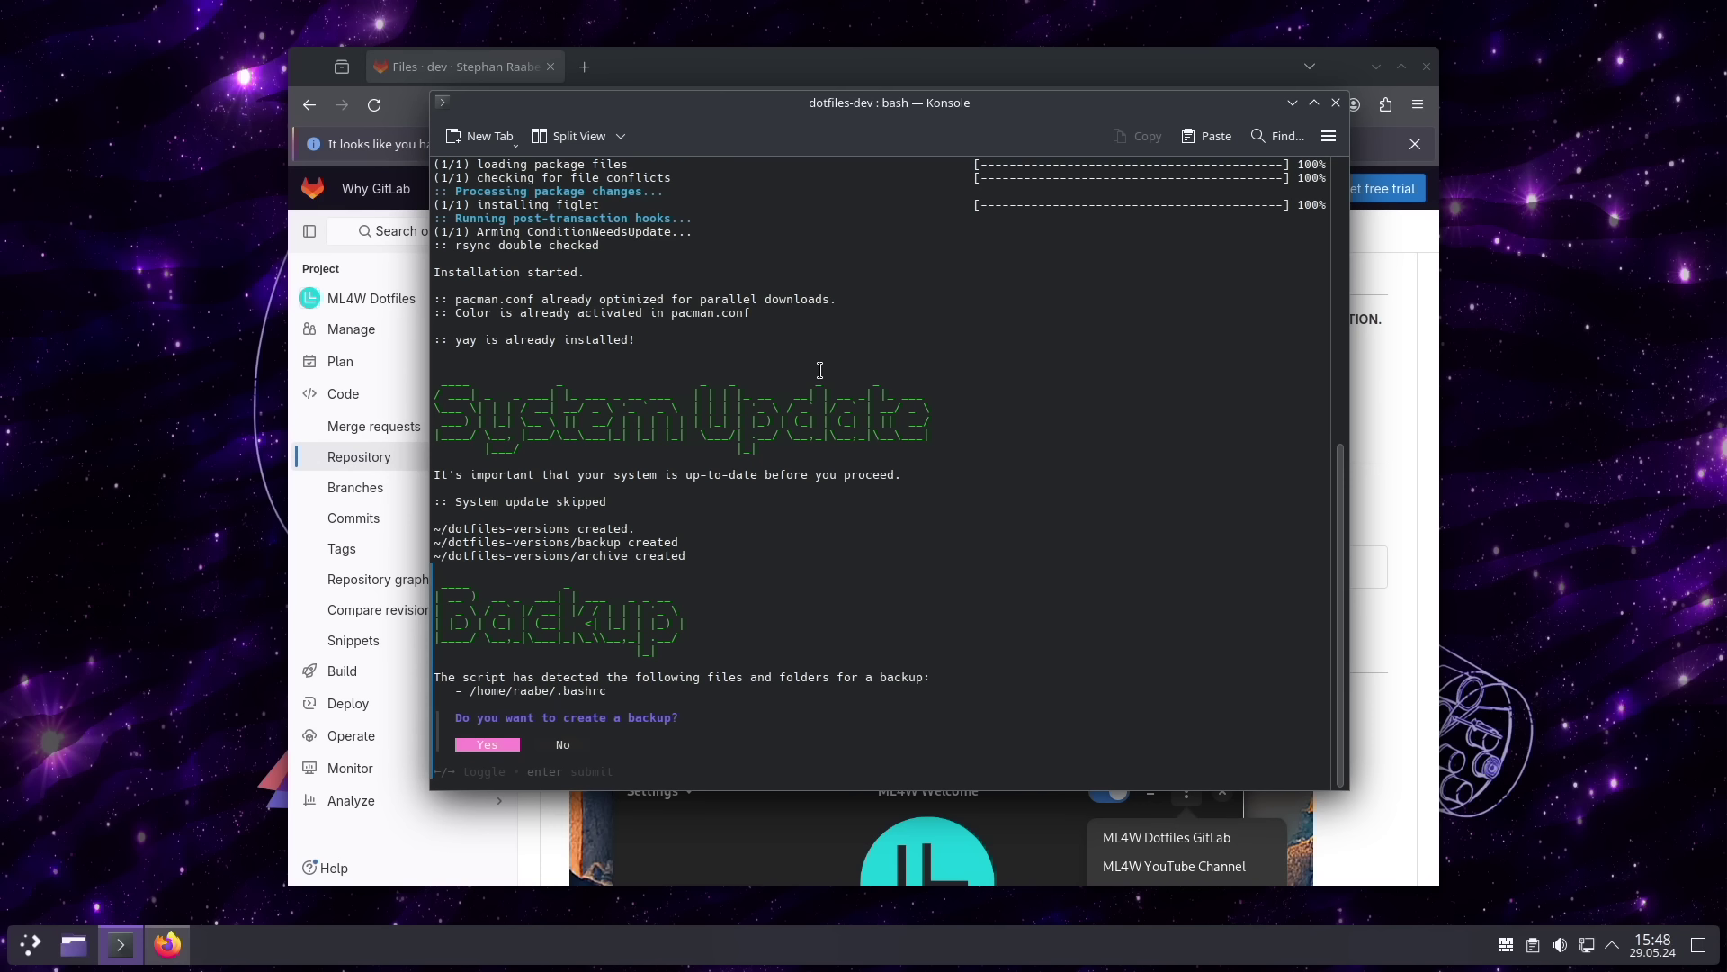
{"action": "key", "text": "Return"}
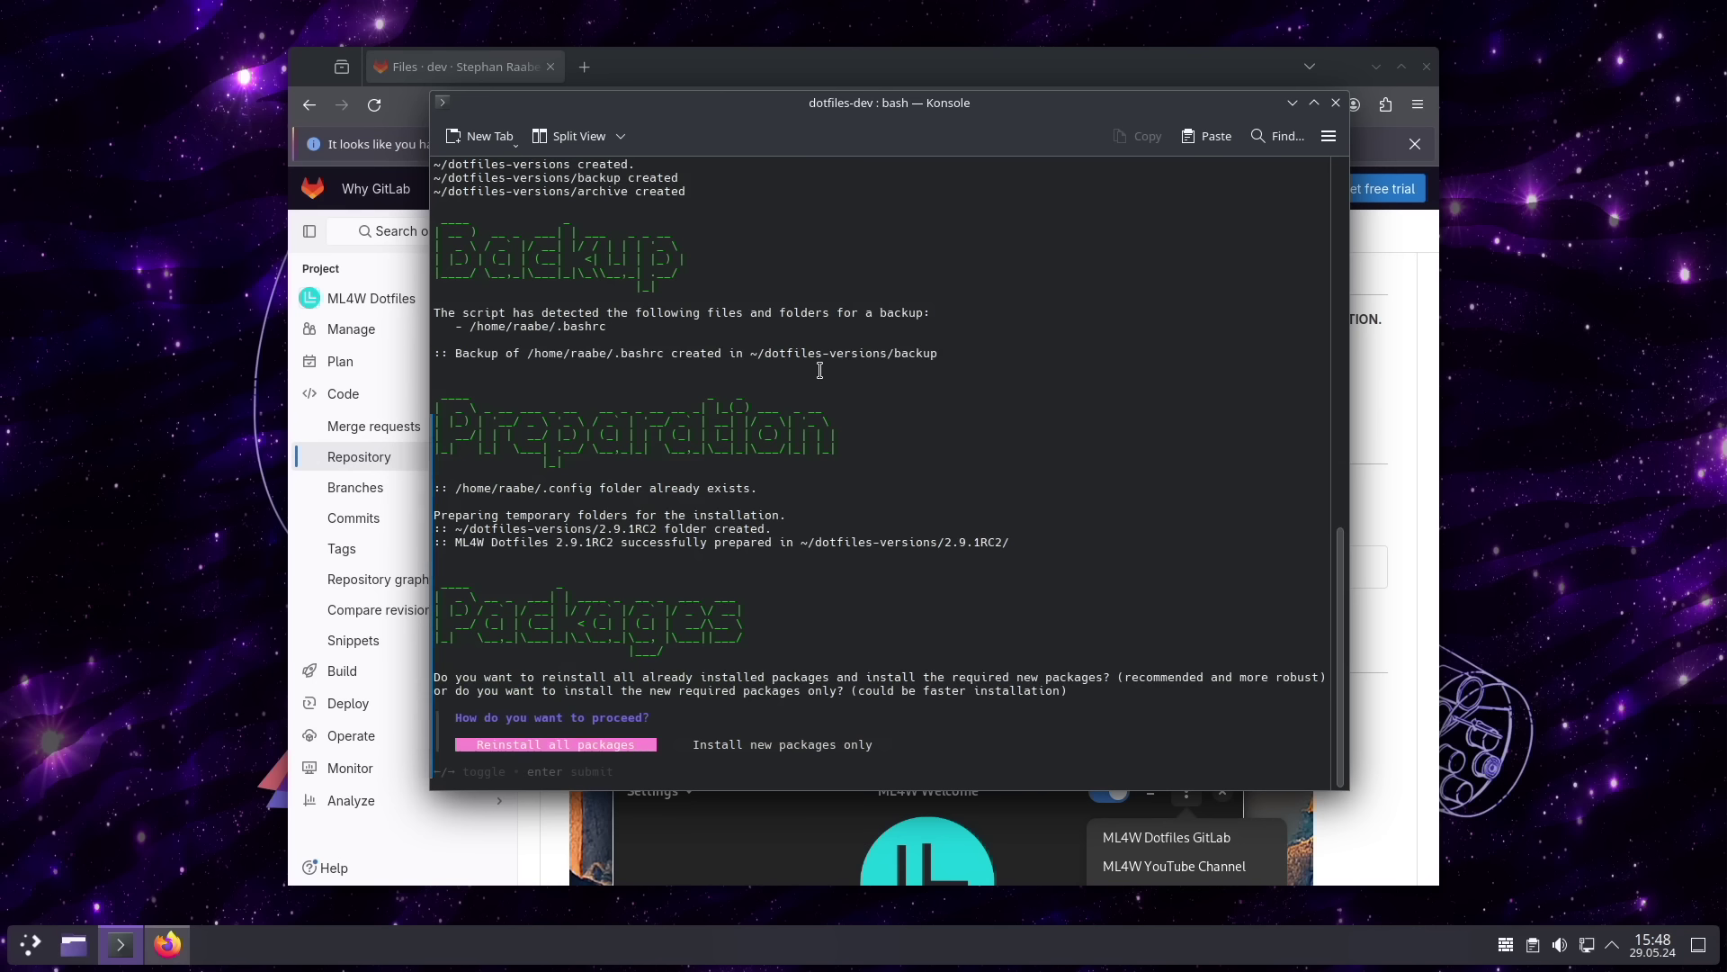
{"action": "key", "text": "Right"}
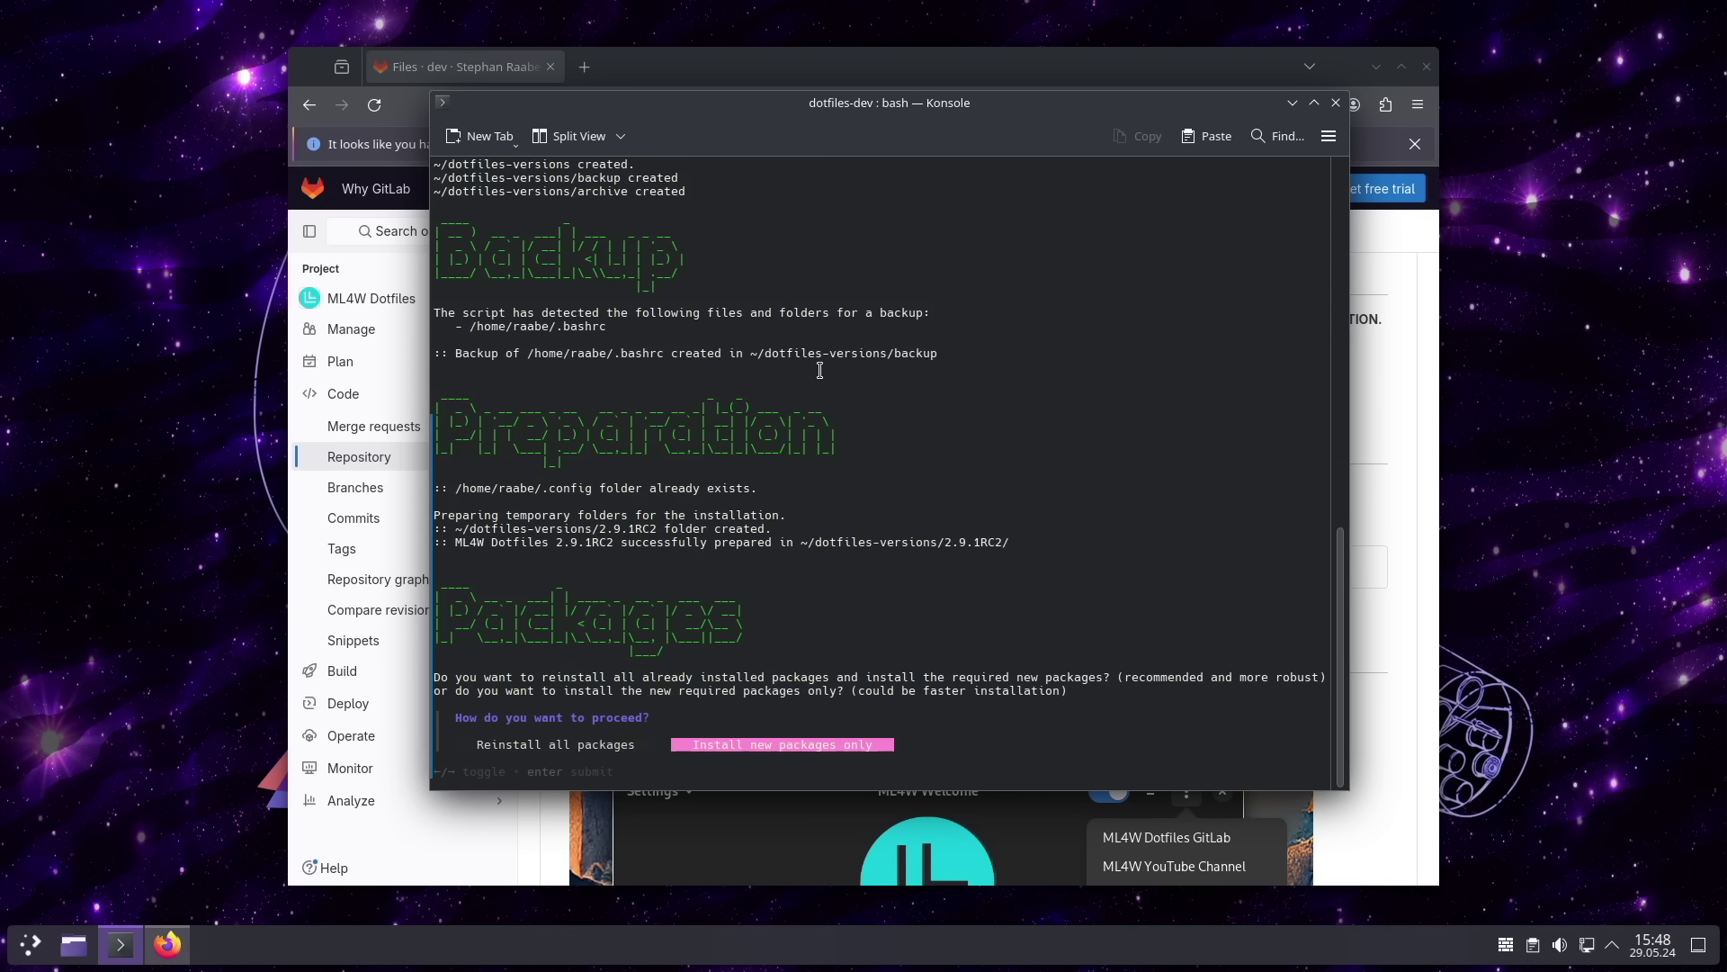
{"action": "key", "text": "Return"}
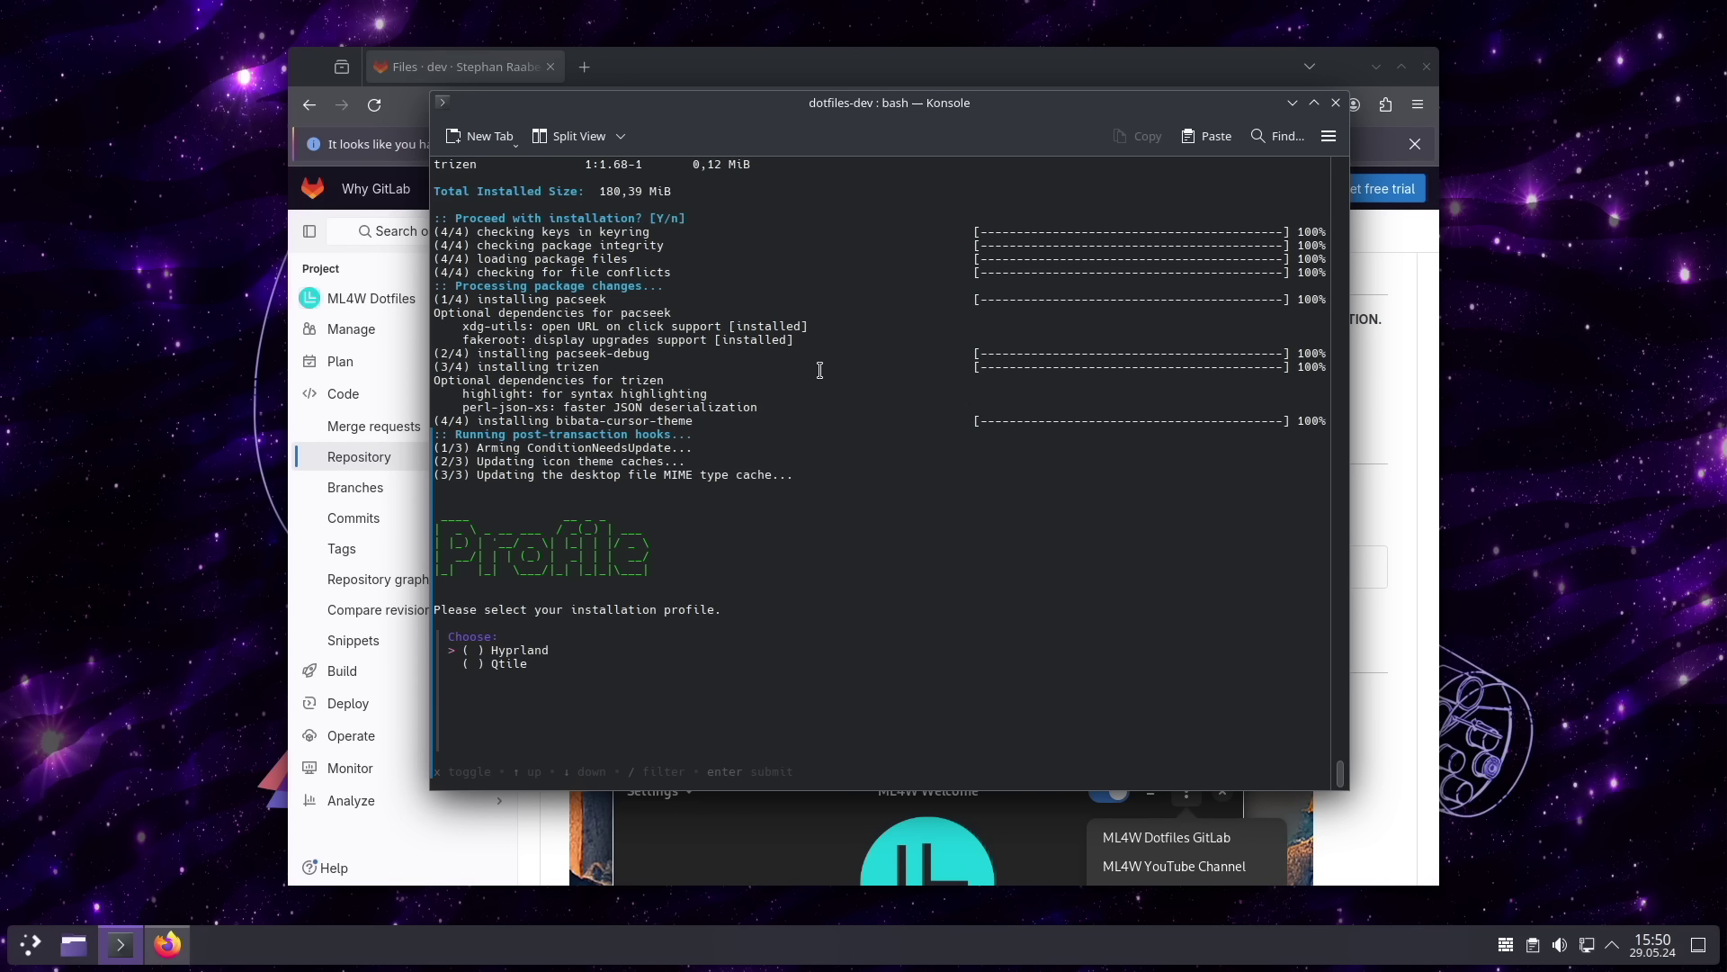
Step: Choose the Hyprland profile, keep default wallpapers, and install SDDM with the sugar-candy theme
{"action": "key", "text": "x"}
{"action": "key", "text": "Return"}
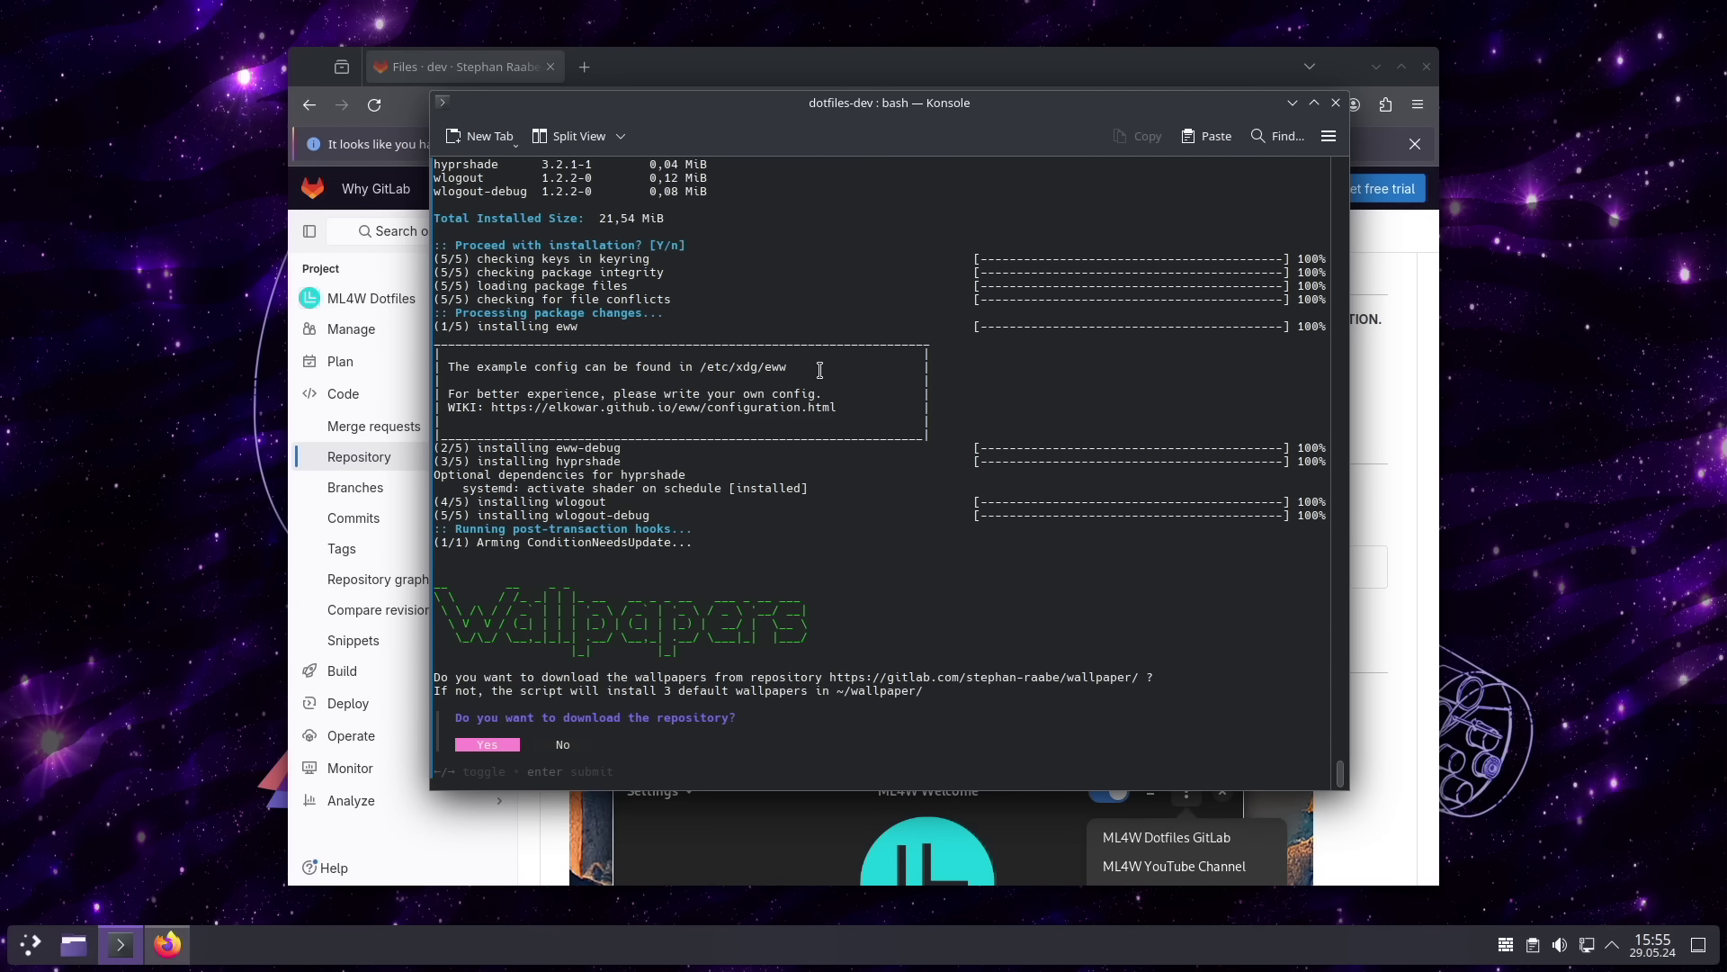
{"action": "key", "text": "Right"}
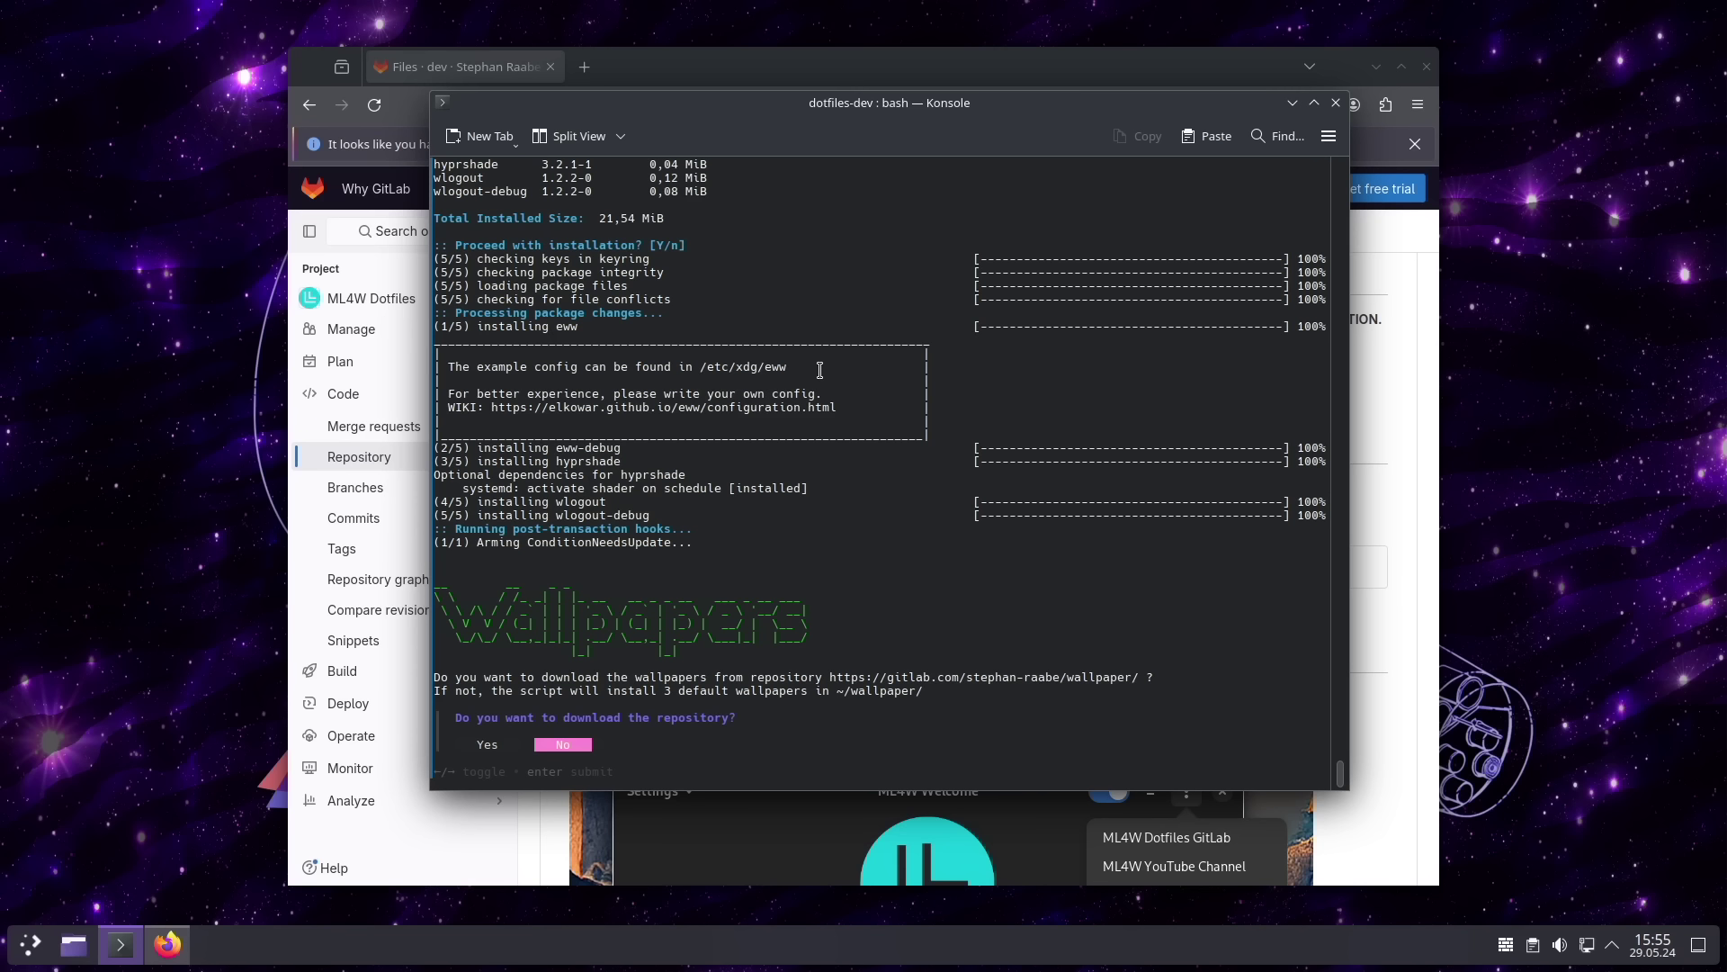
{"action": "key", "text": "Return"}
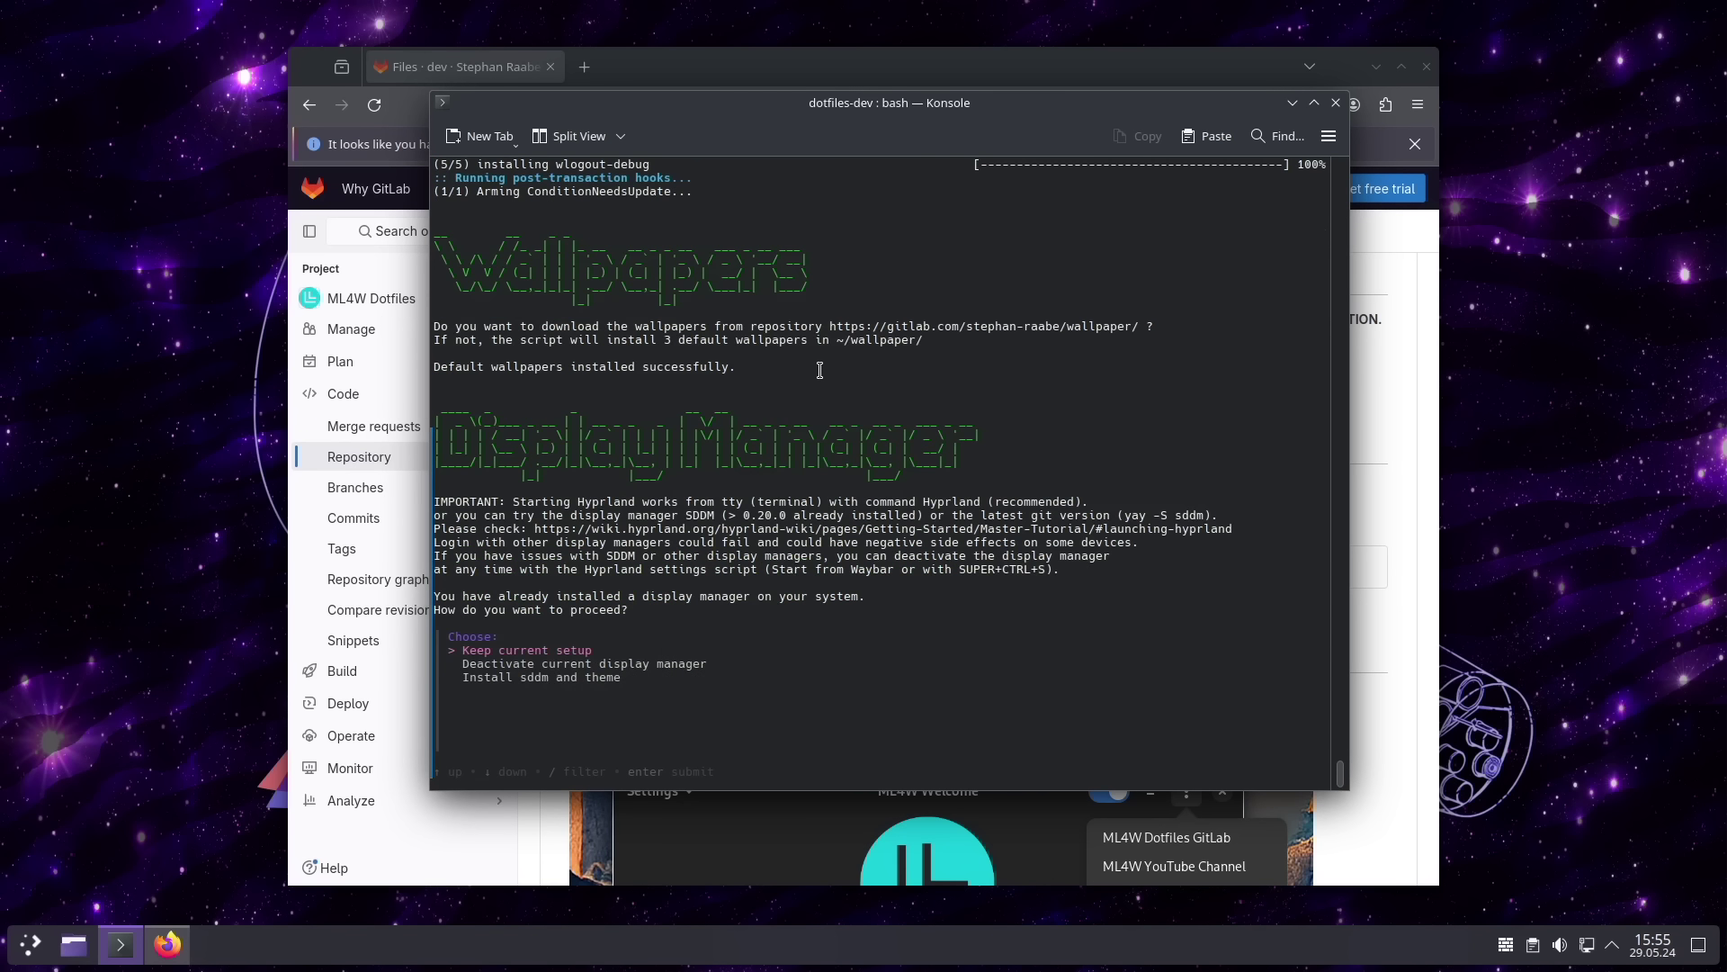
{"action": "key", "text": "Down"}
{"action": "key", "text": "Down"}
{"action": "key", "text": "Return"}
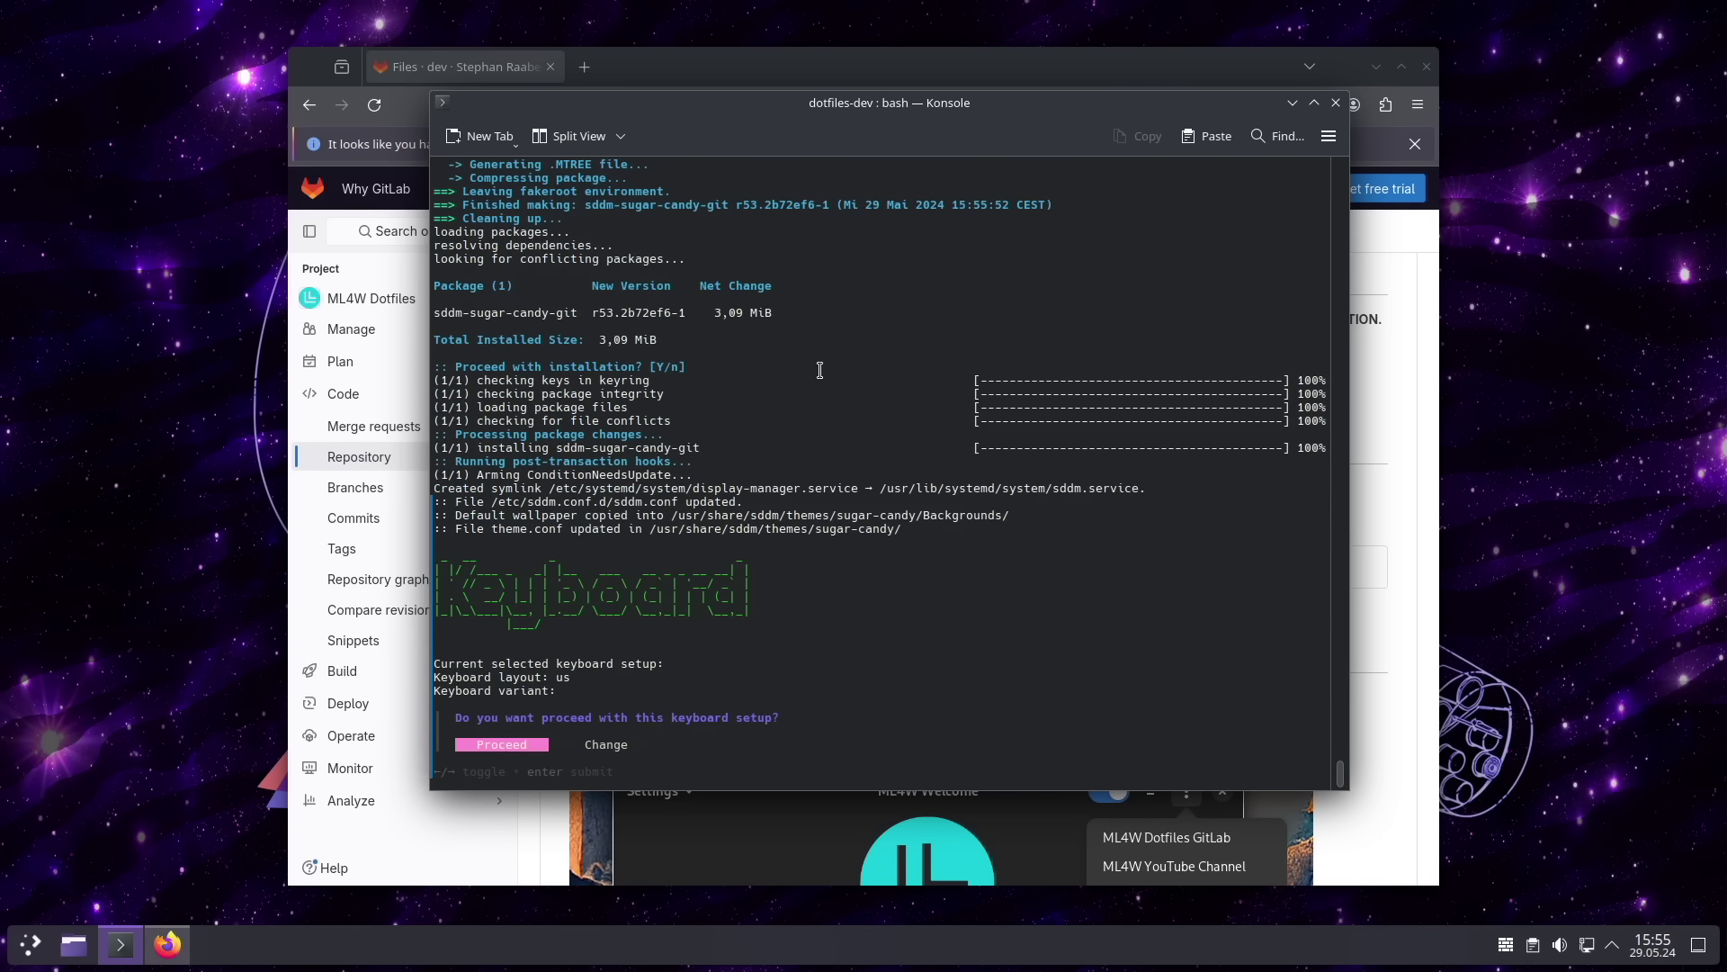
Step: Change the installer's keyboard layout from us to de
{"action": "key", "text": "Right"}
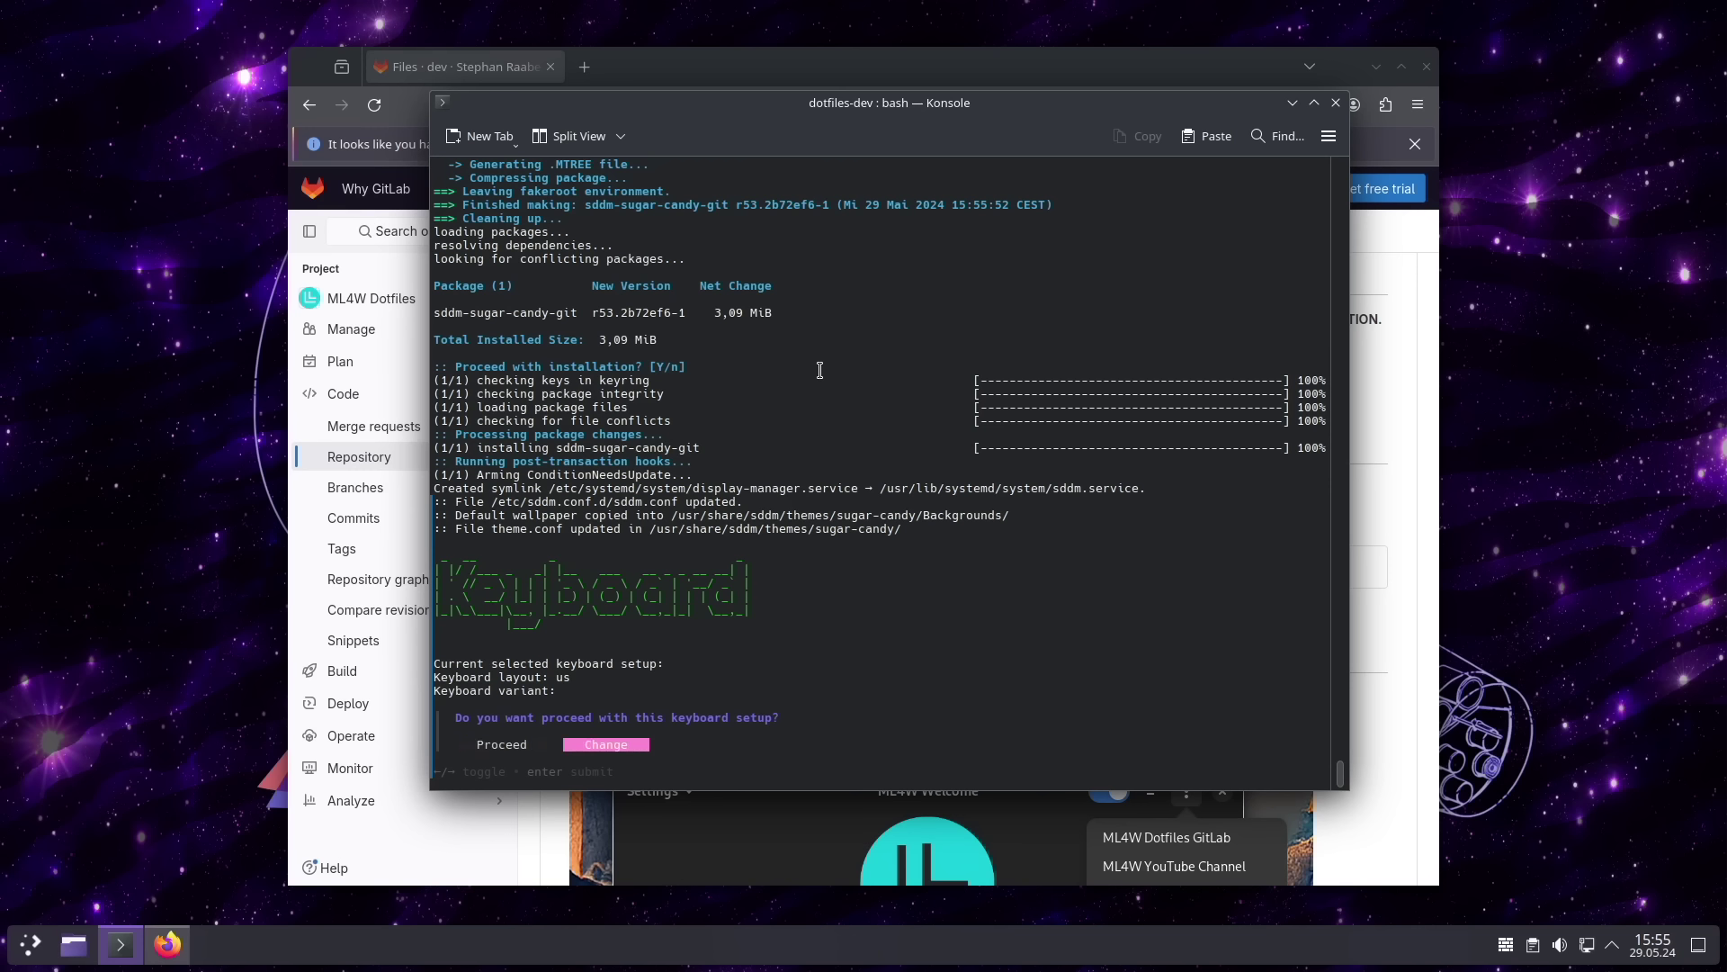
{"action": "key", "text": "Return"}
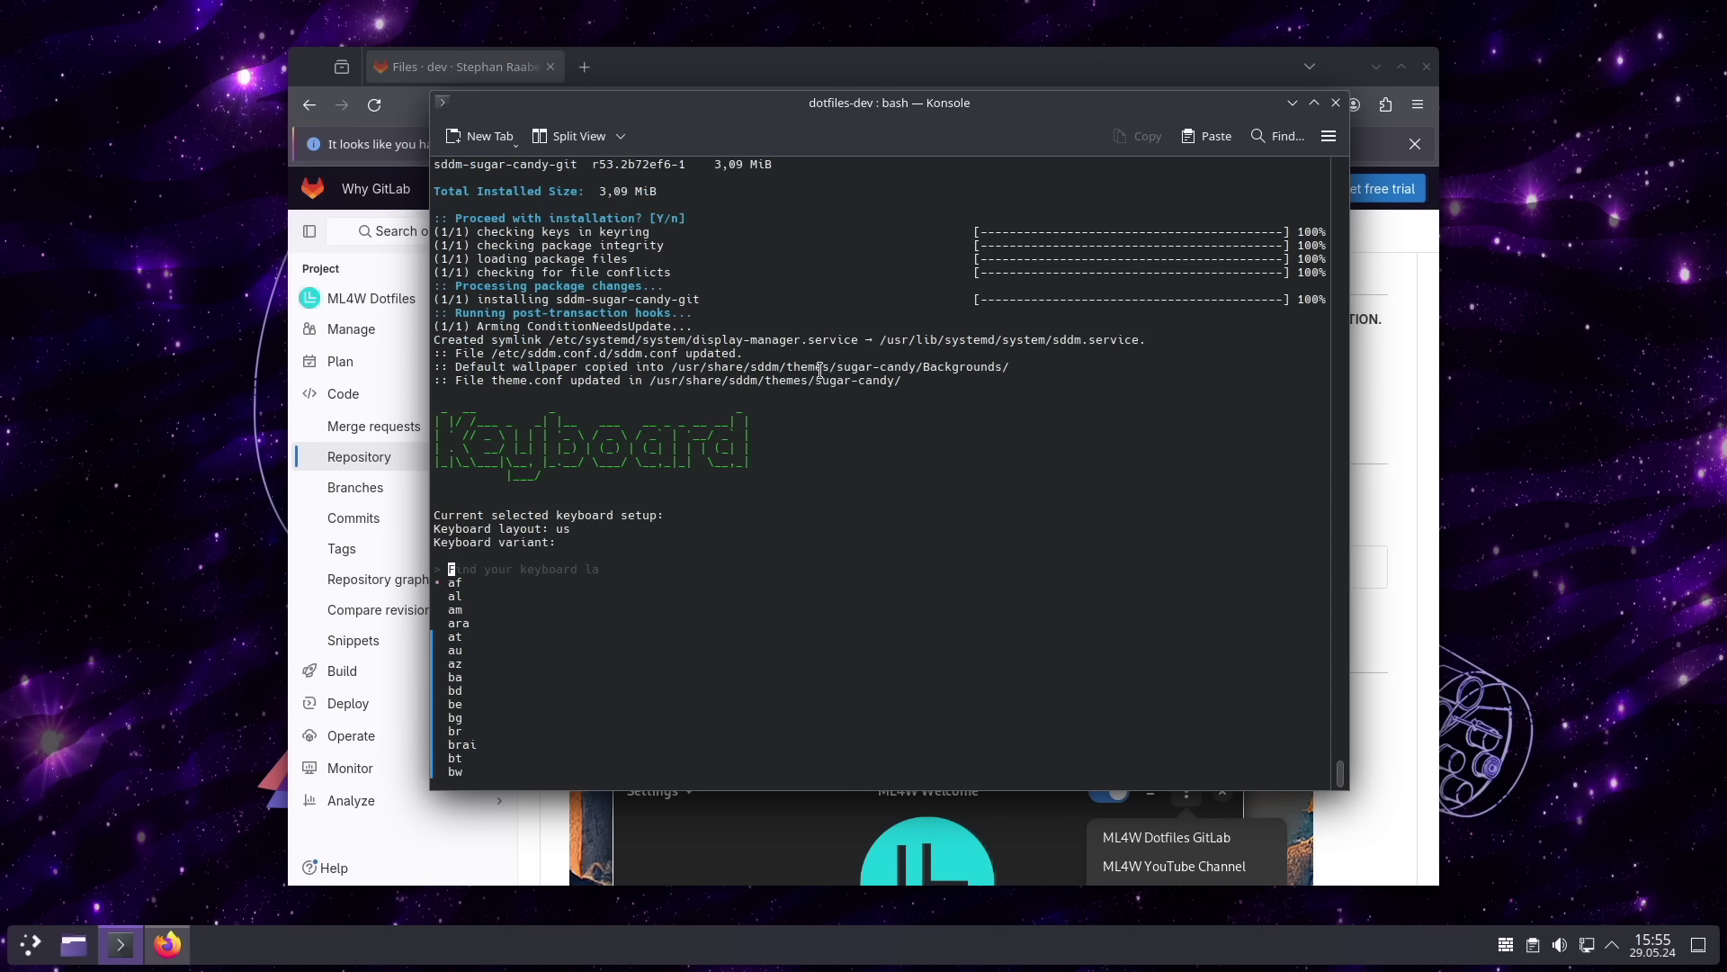
{"action": "type", "text": "de"}
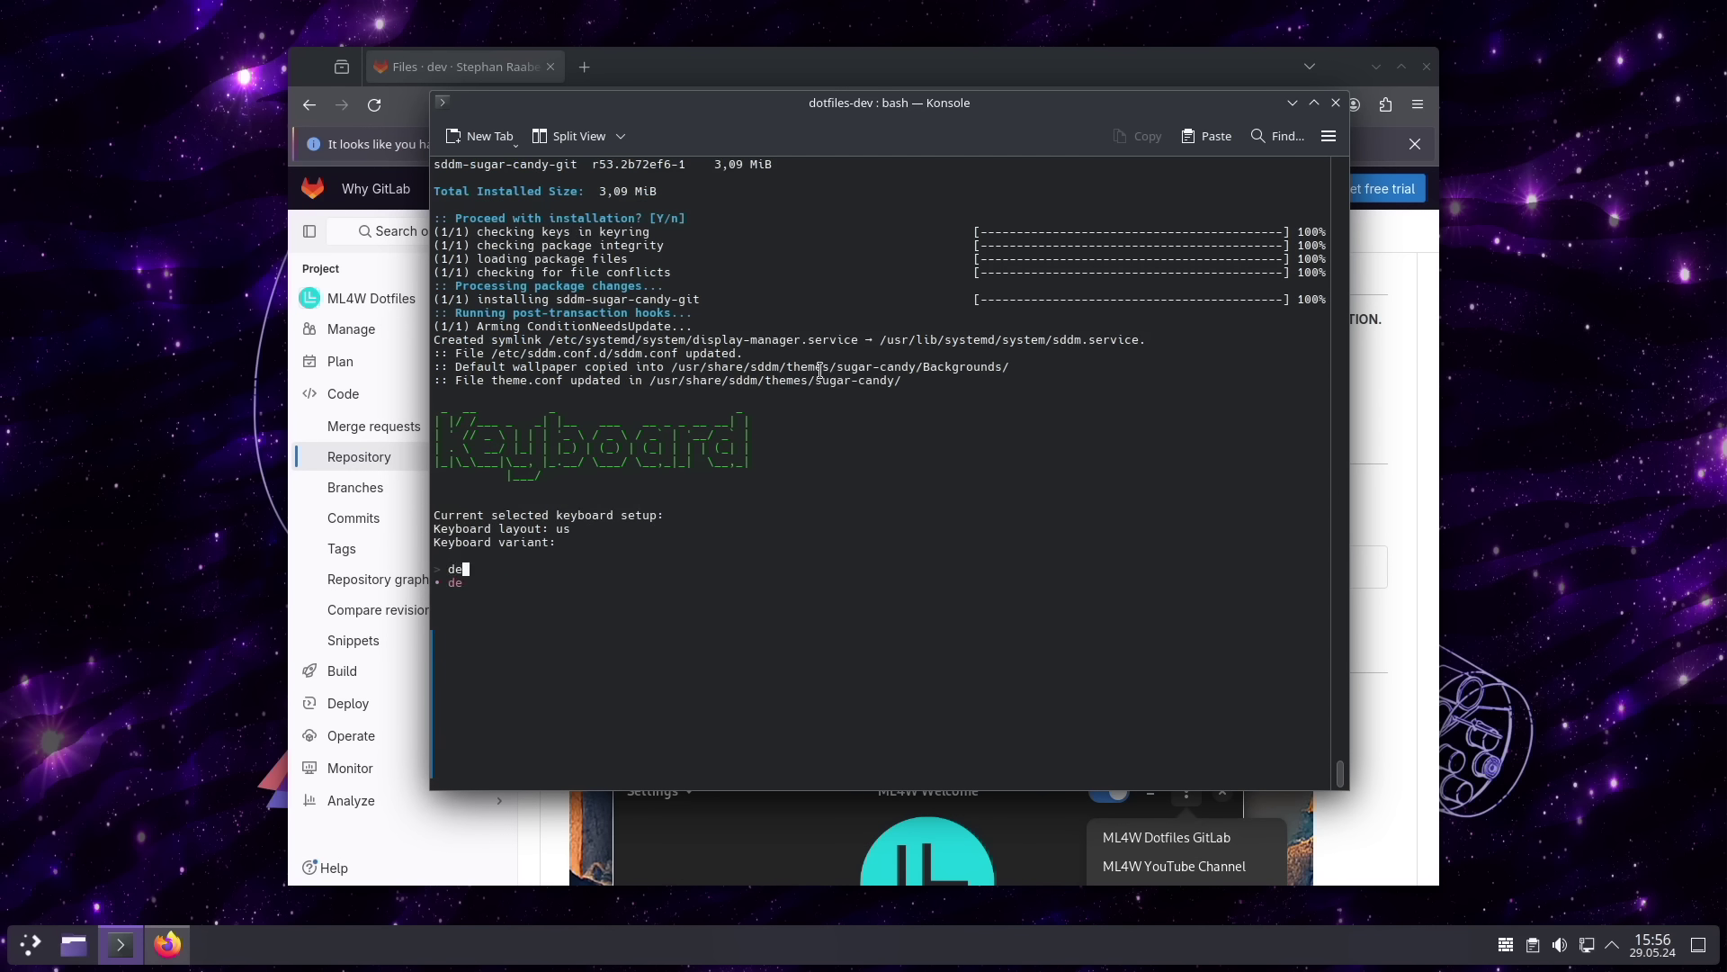
{"action": "key", "text": "Return"}
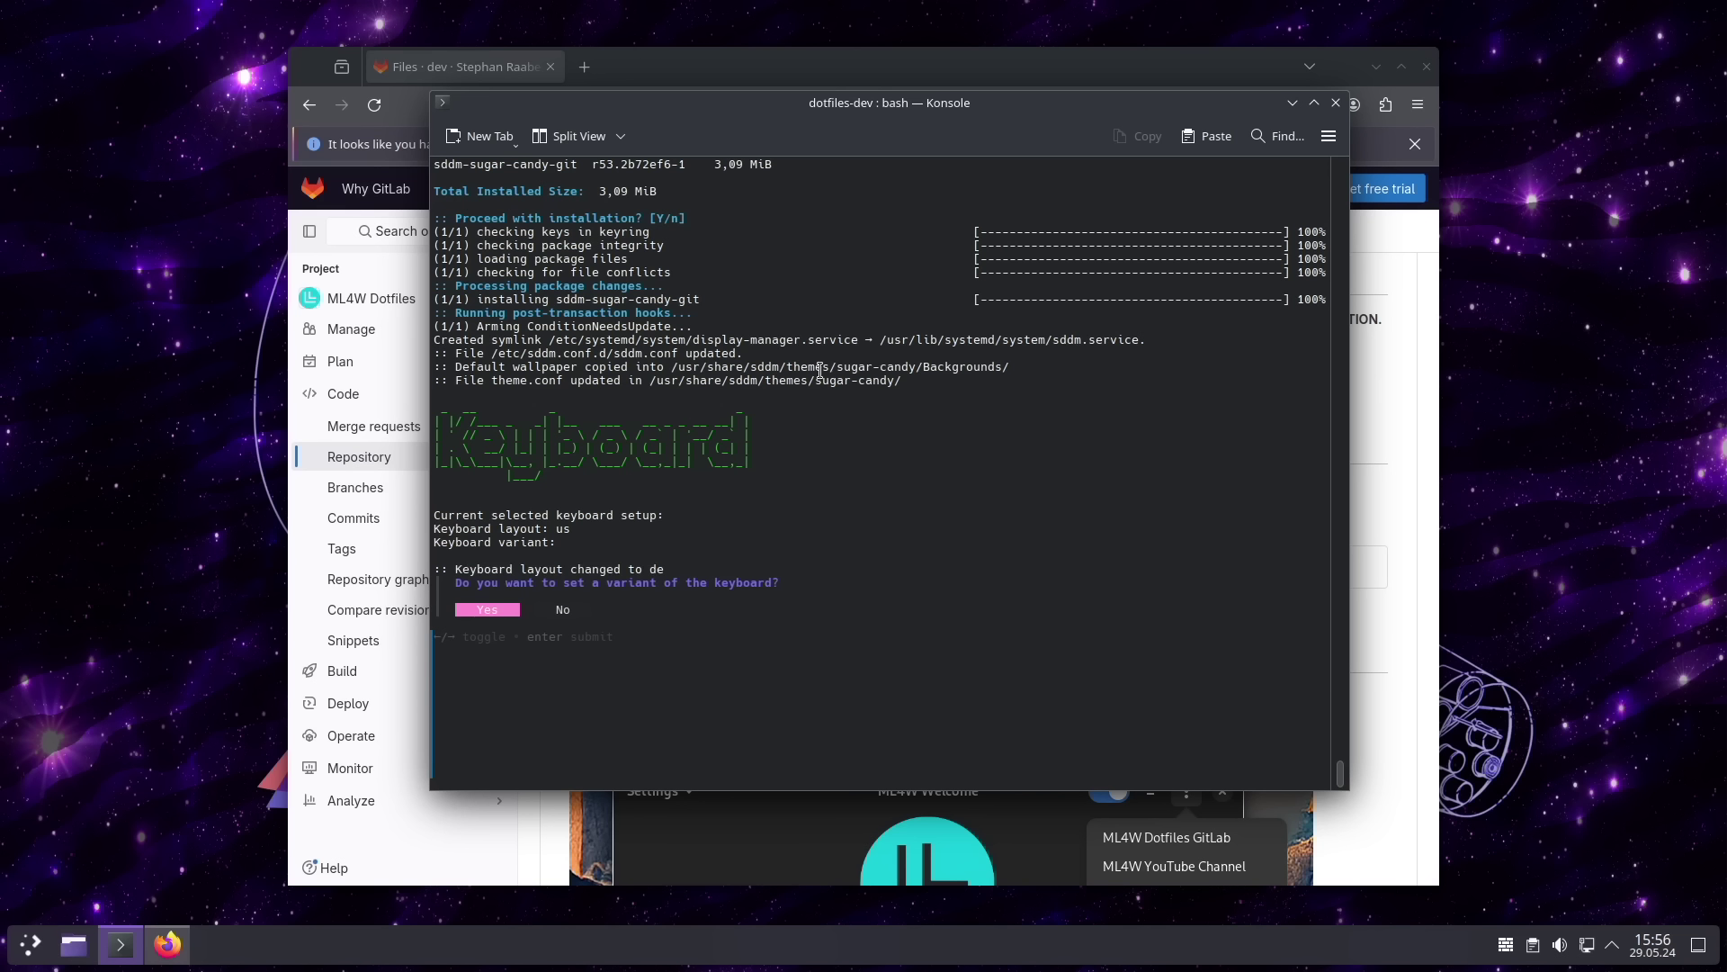
Step: Skip the keyboard variant, accept the de setup, and decline the laptop presets
{"action": "key", "text": "Right"}
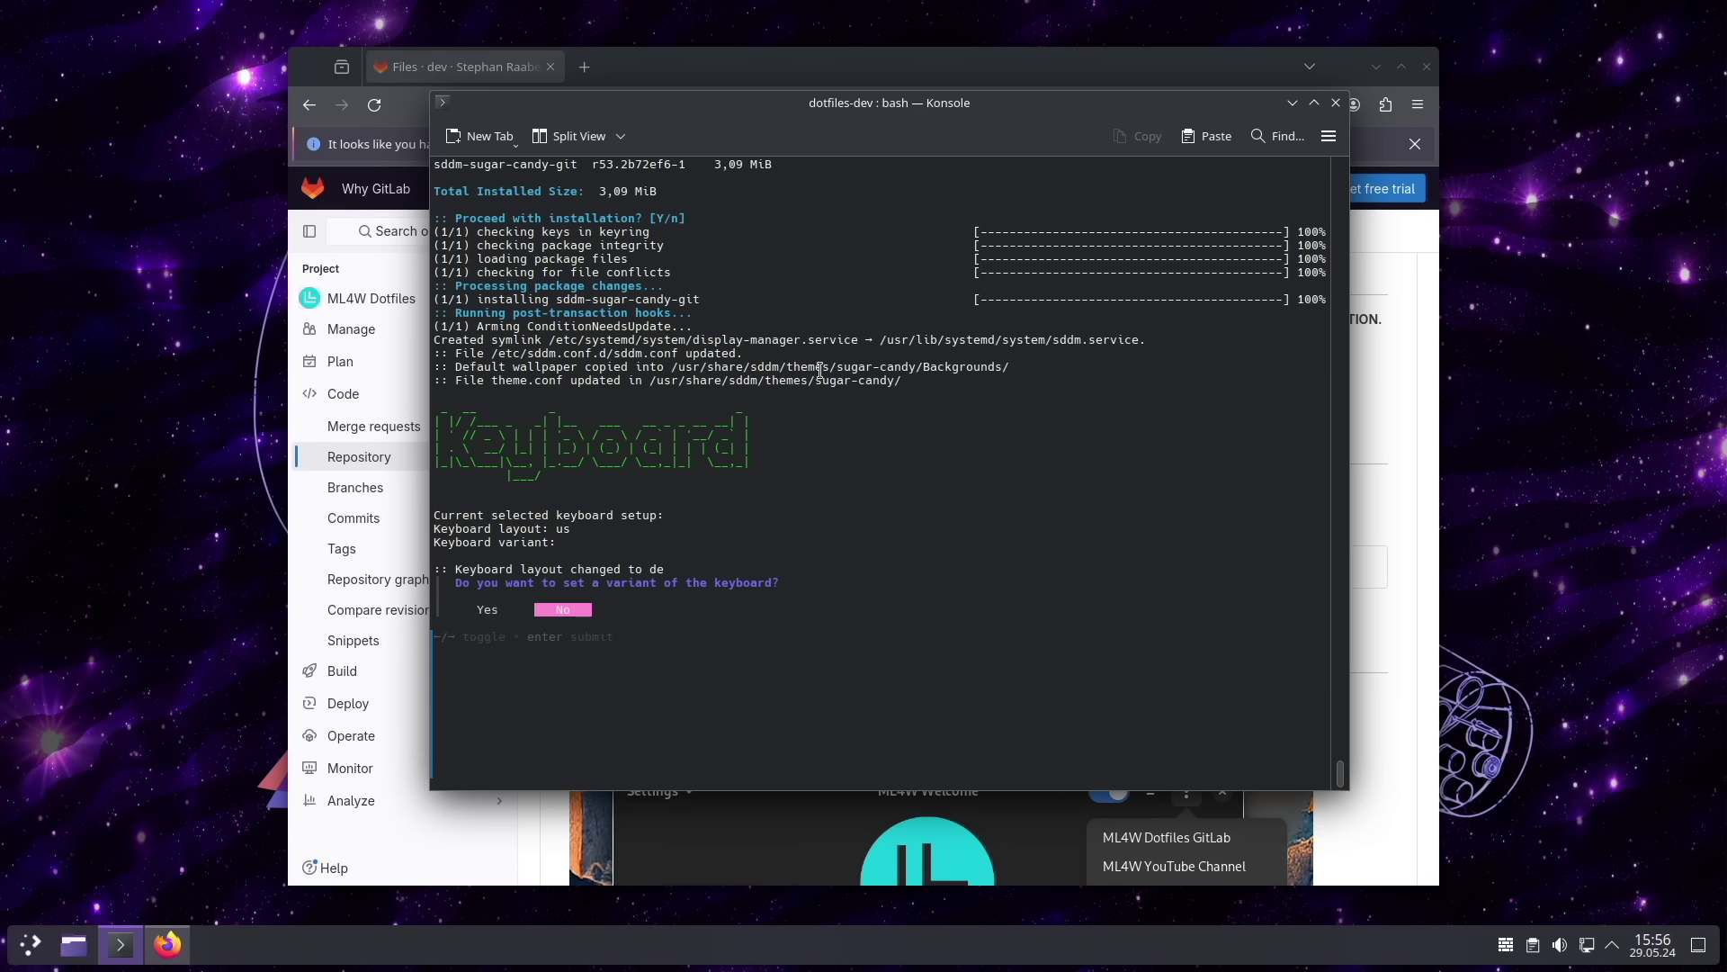
{"action": "key", "text": "Return"}
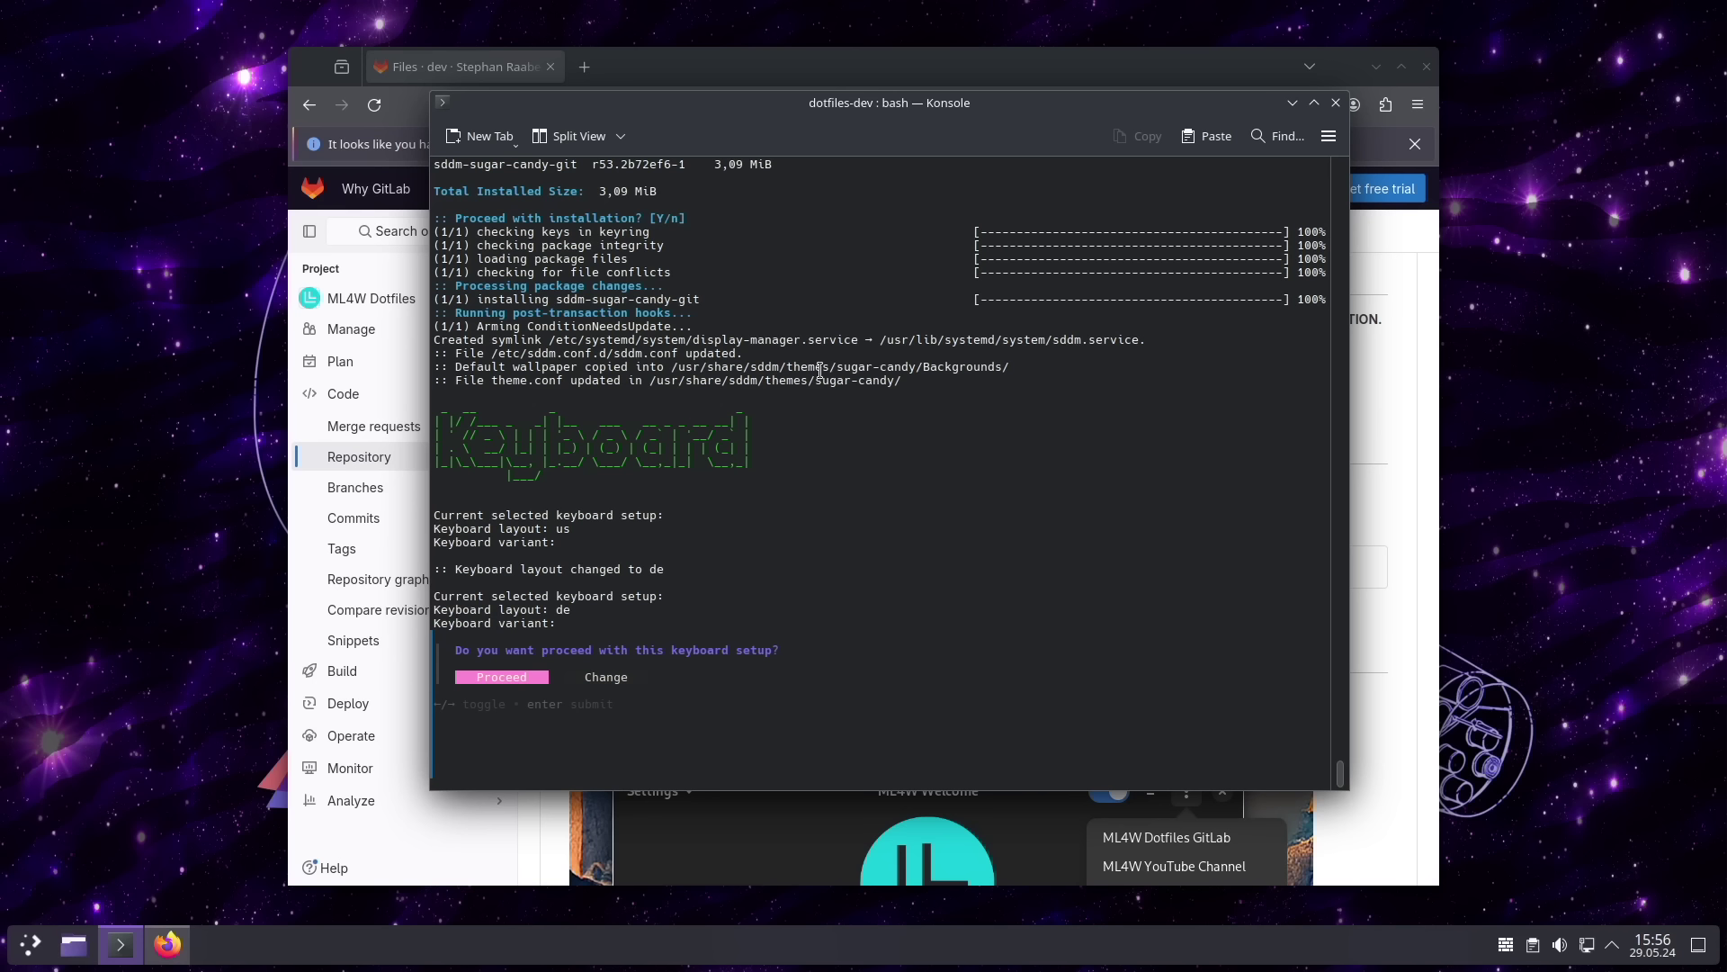
{"action": "key", "text": "Return"}
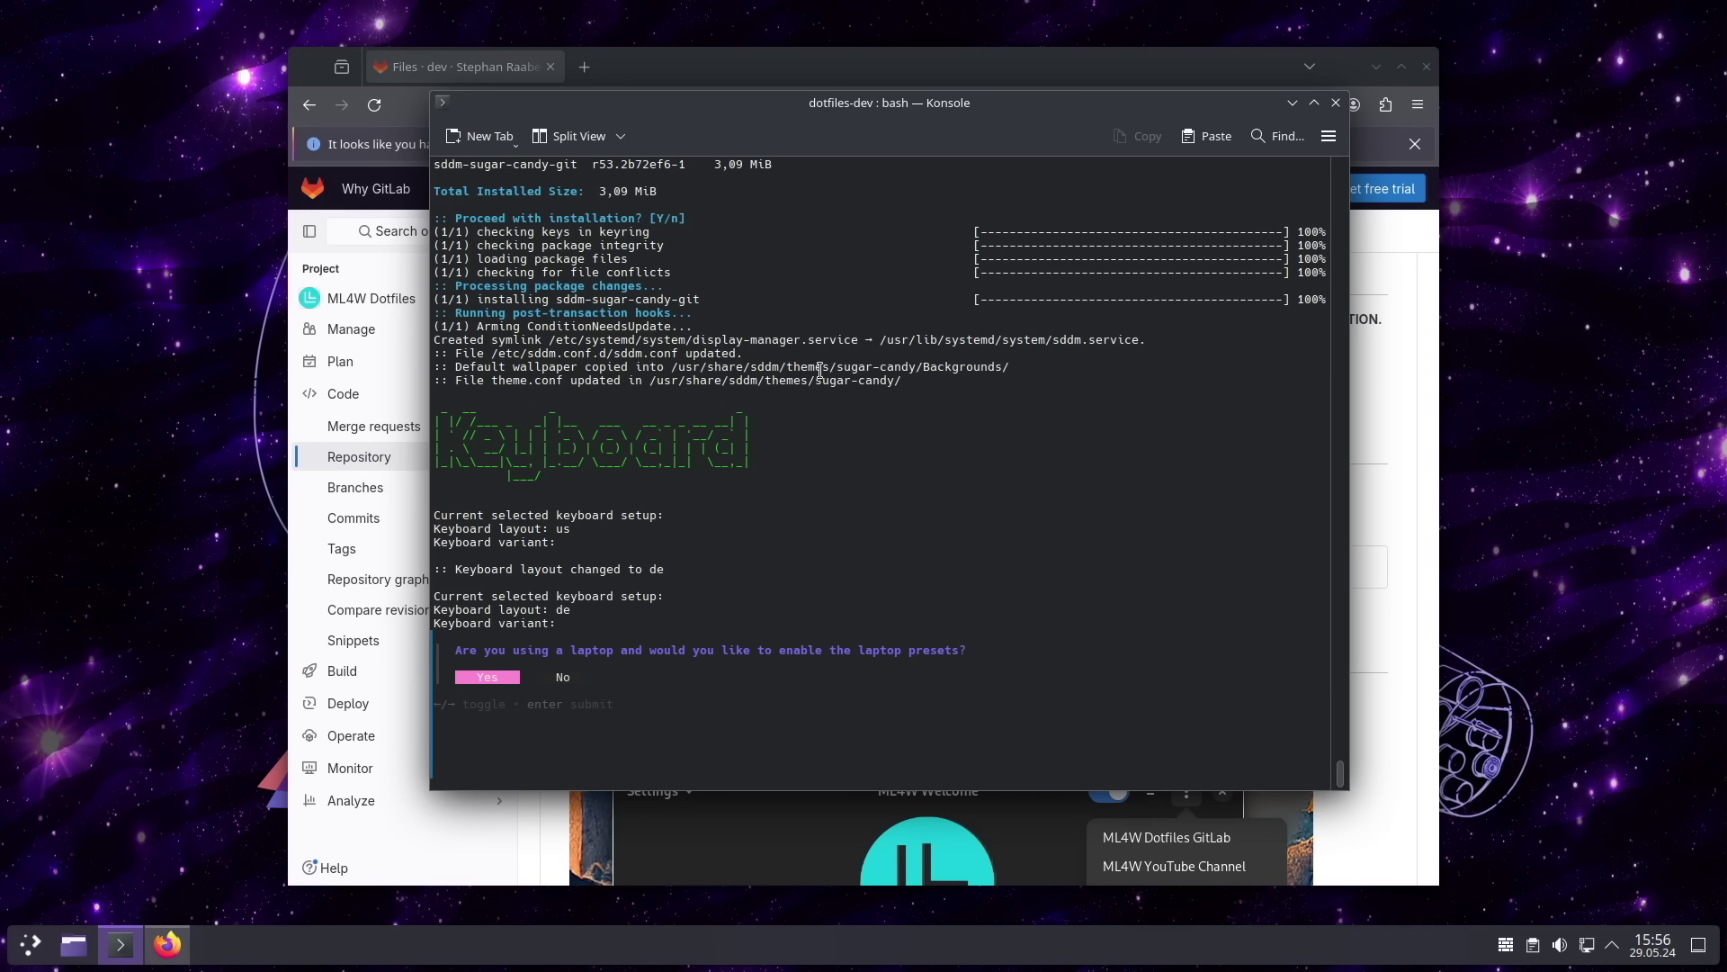
{"action": "key", "text": "Right"}
{"action": "key", "text": "Return"}
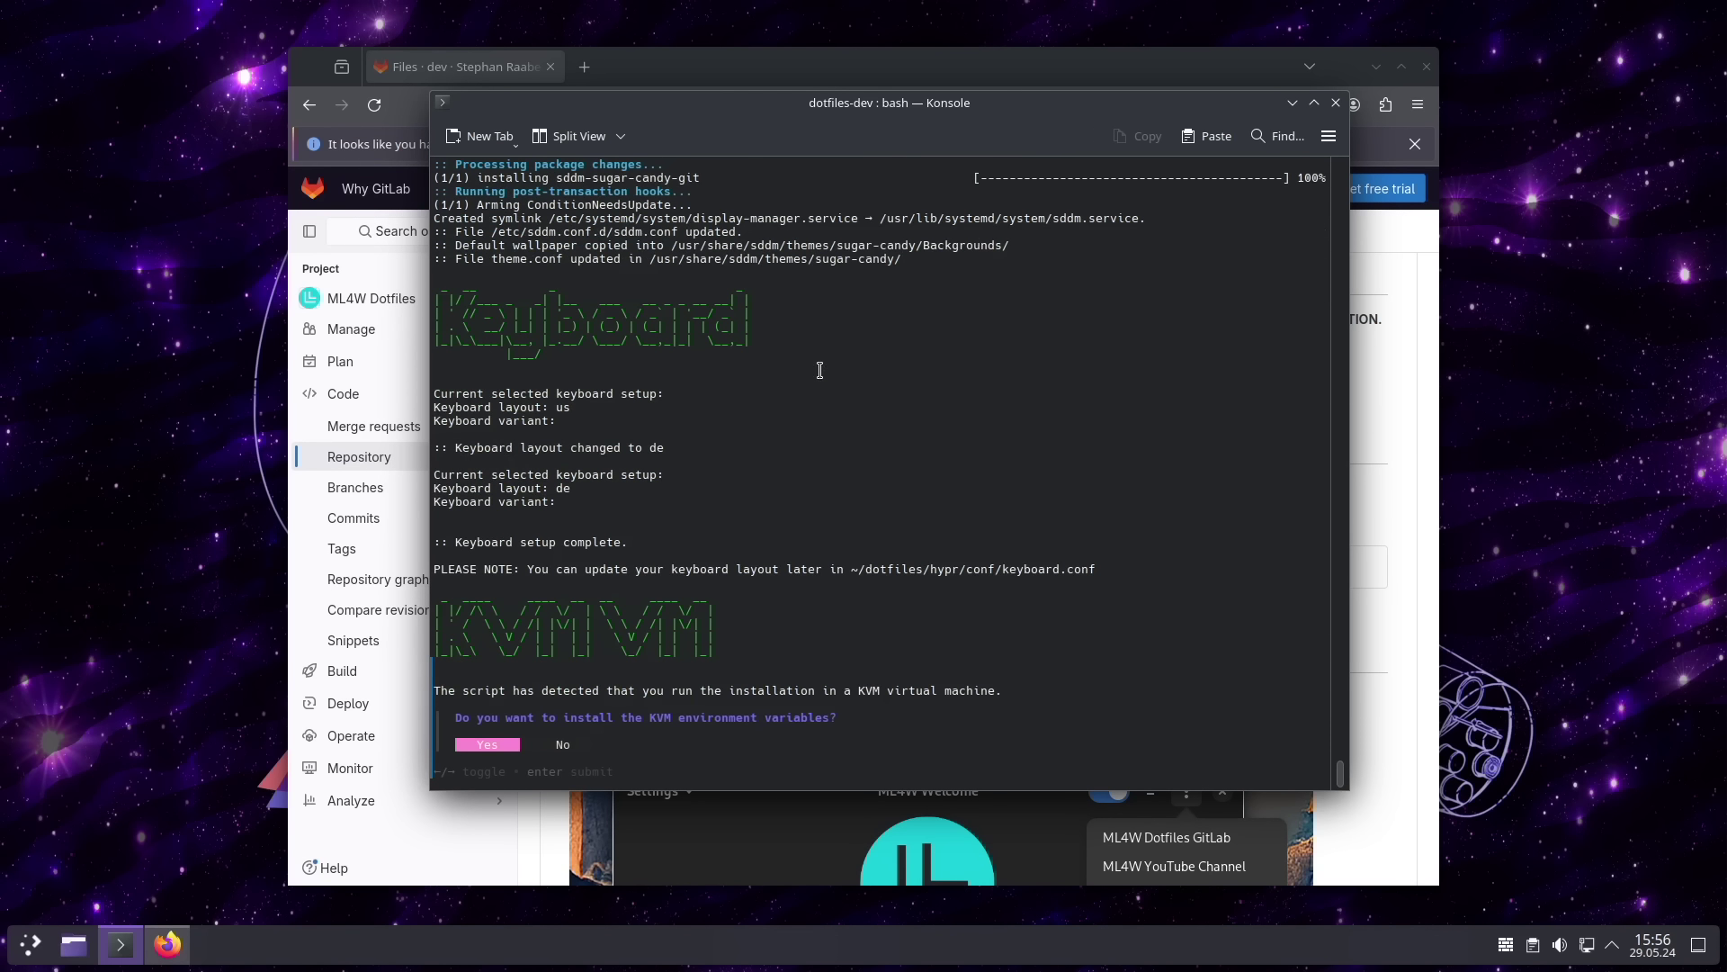
Step: Accept KVM variables, dotfiles, GTK overwrite and new .bashrc, run the system check, and reboot
{"action": "key", "text": "Return"}
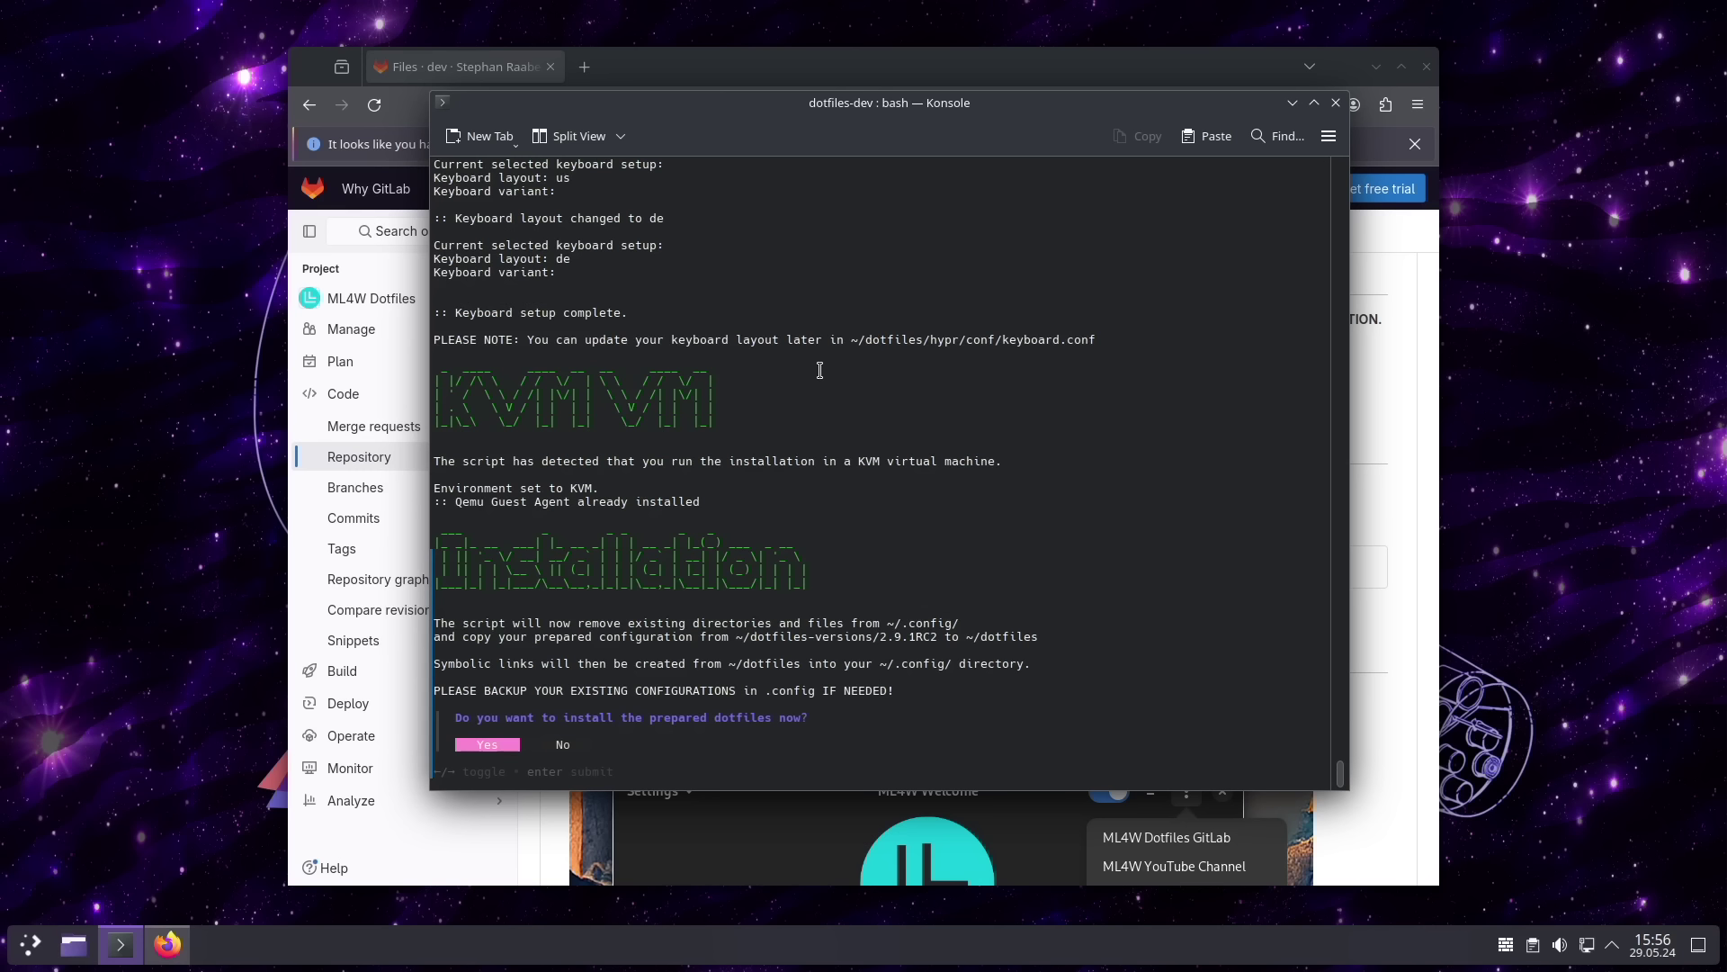
{"action": "key", "text": "Return"}
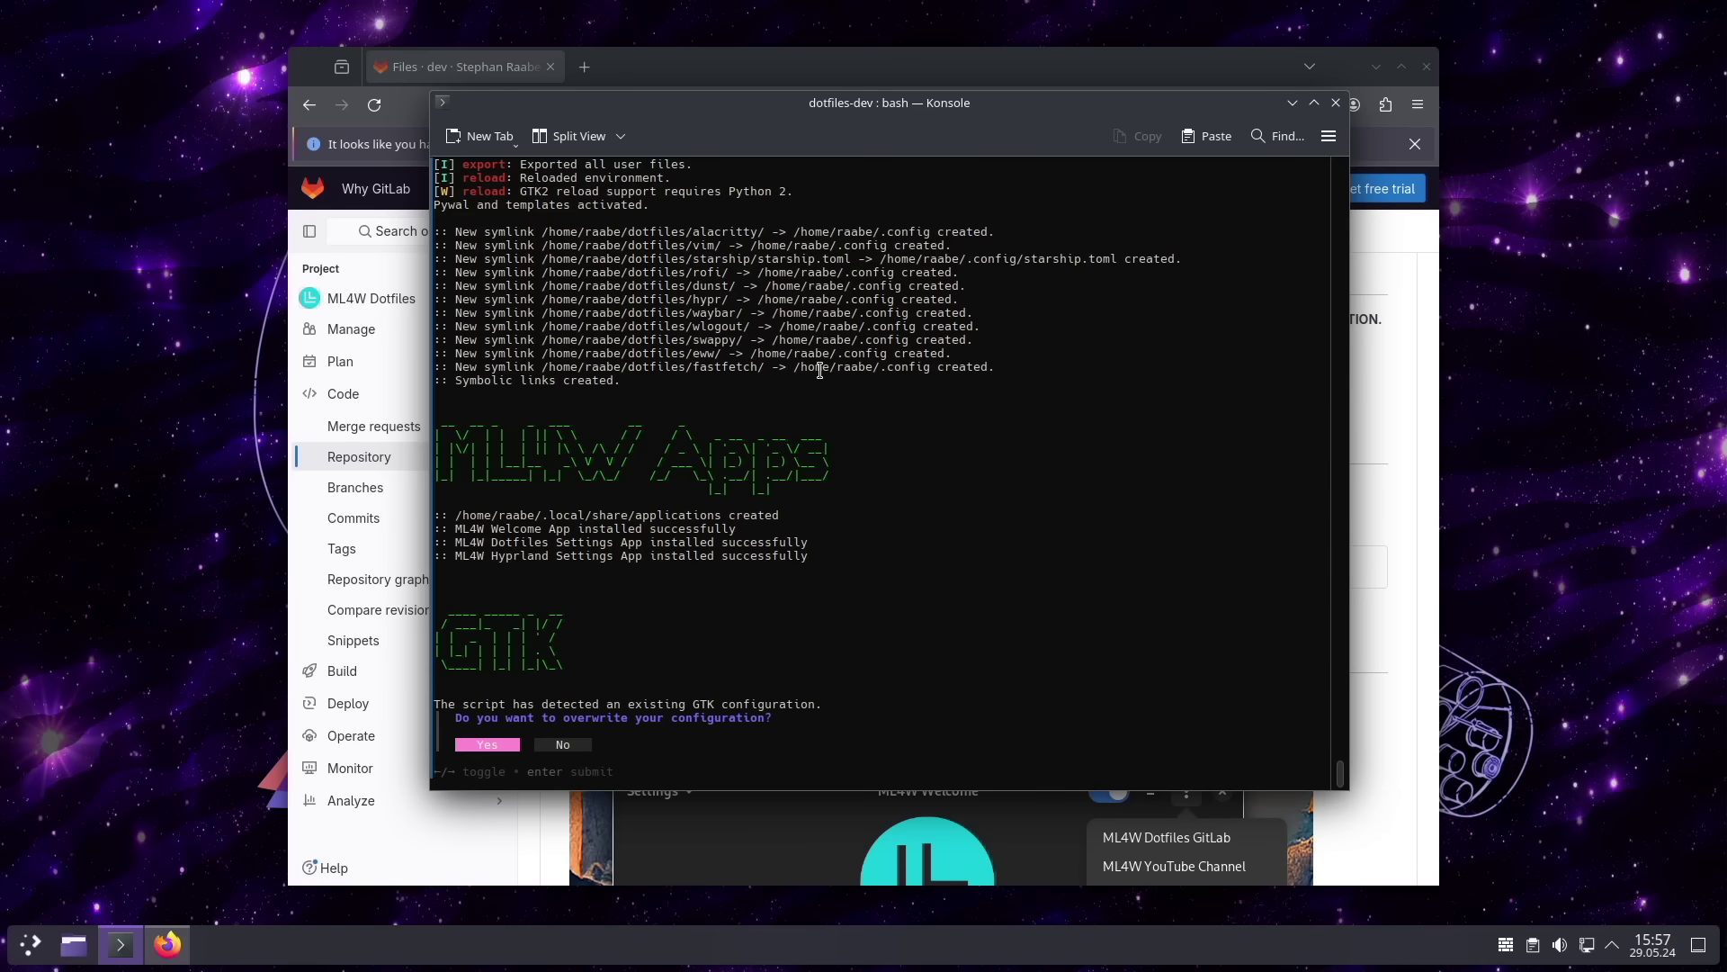
{"action": "key", "text": "Return"}
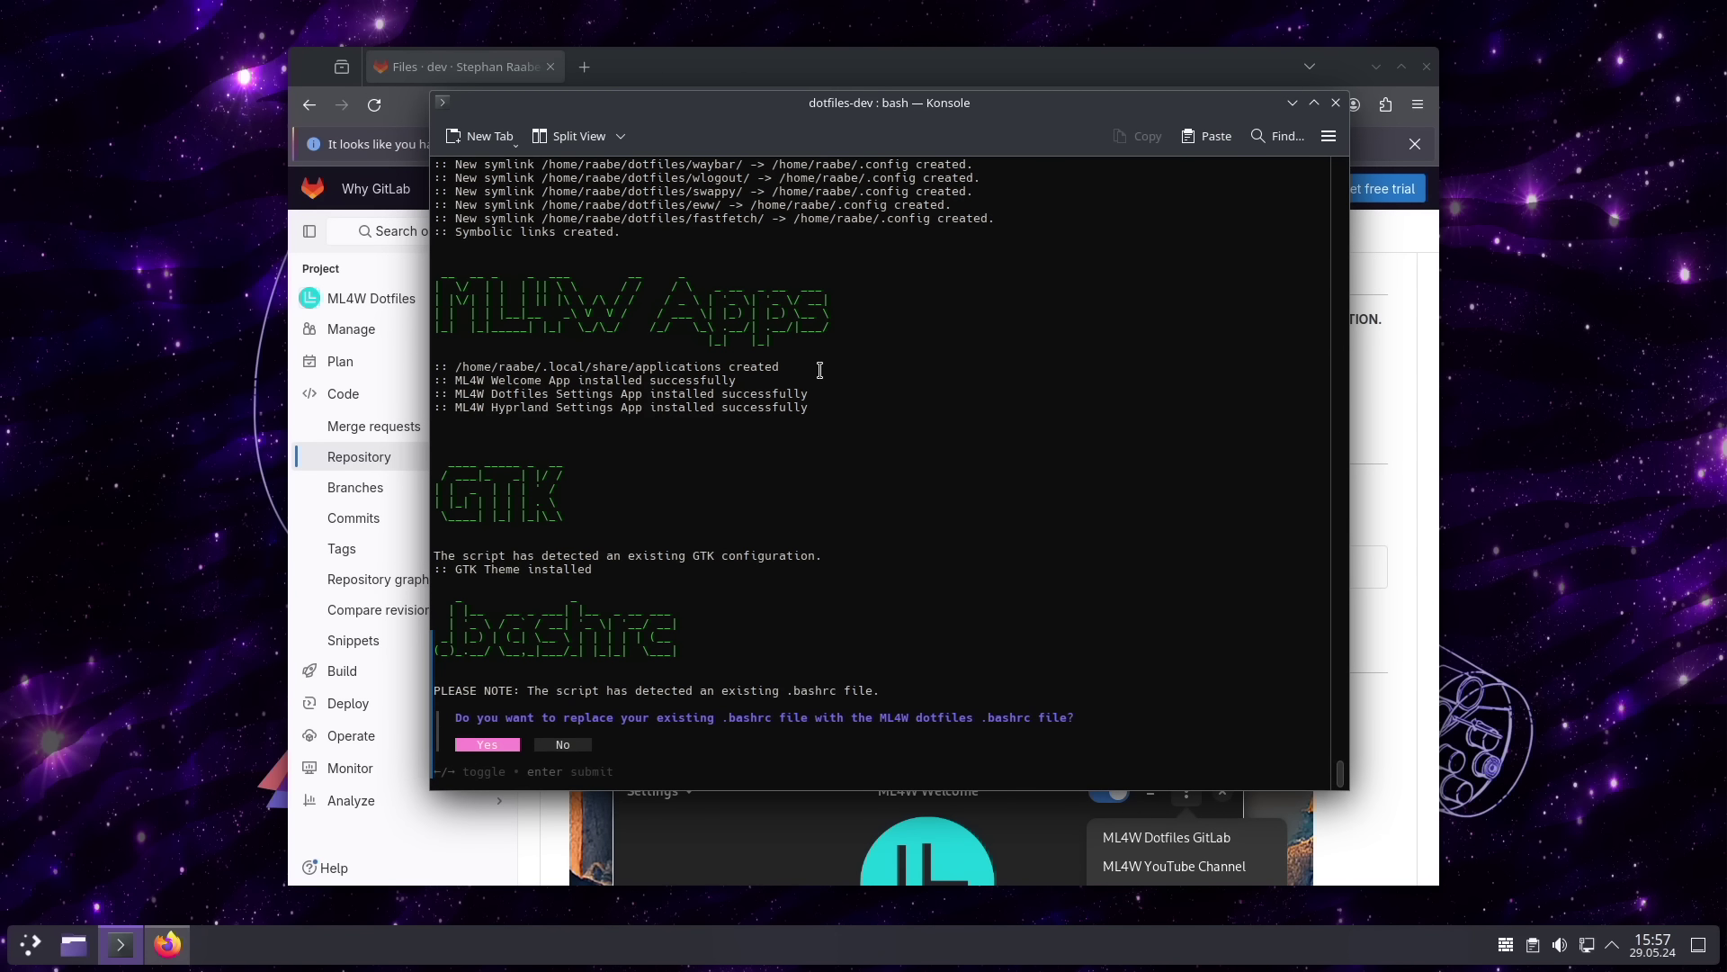
{"action": "key", "text": "Return"}
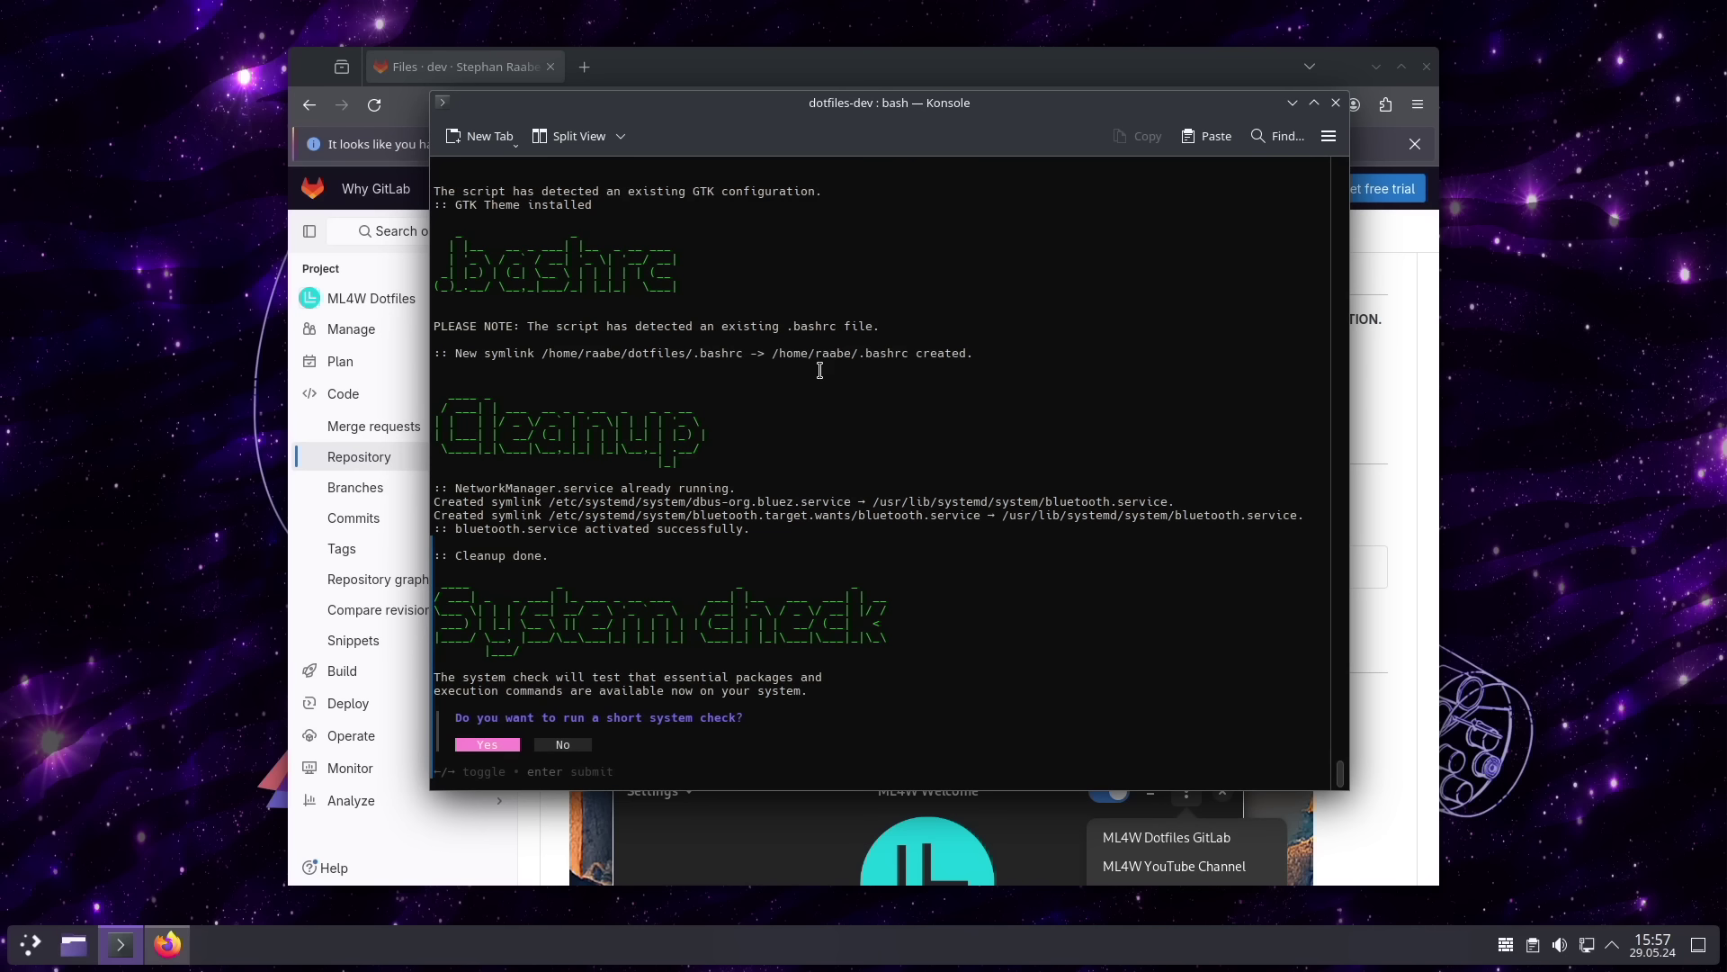
{"action": "key", "text": "Return"}
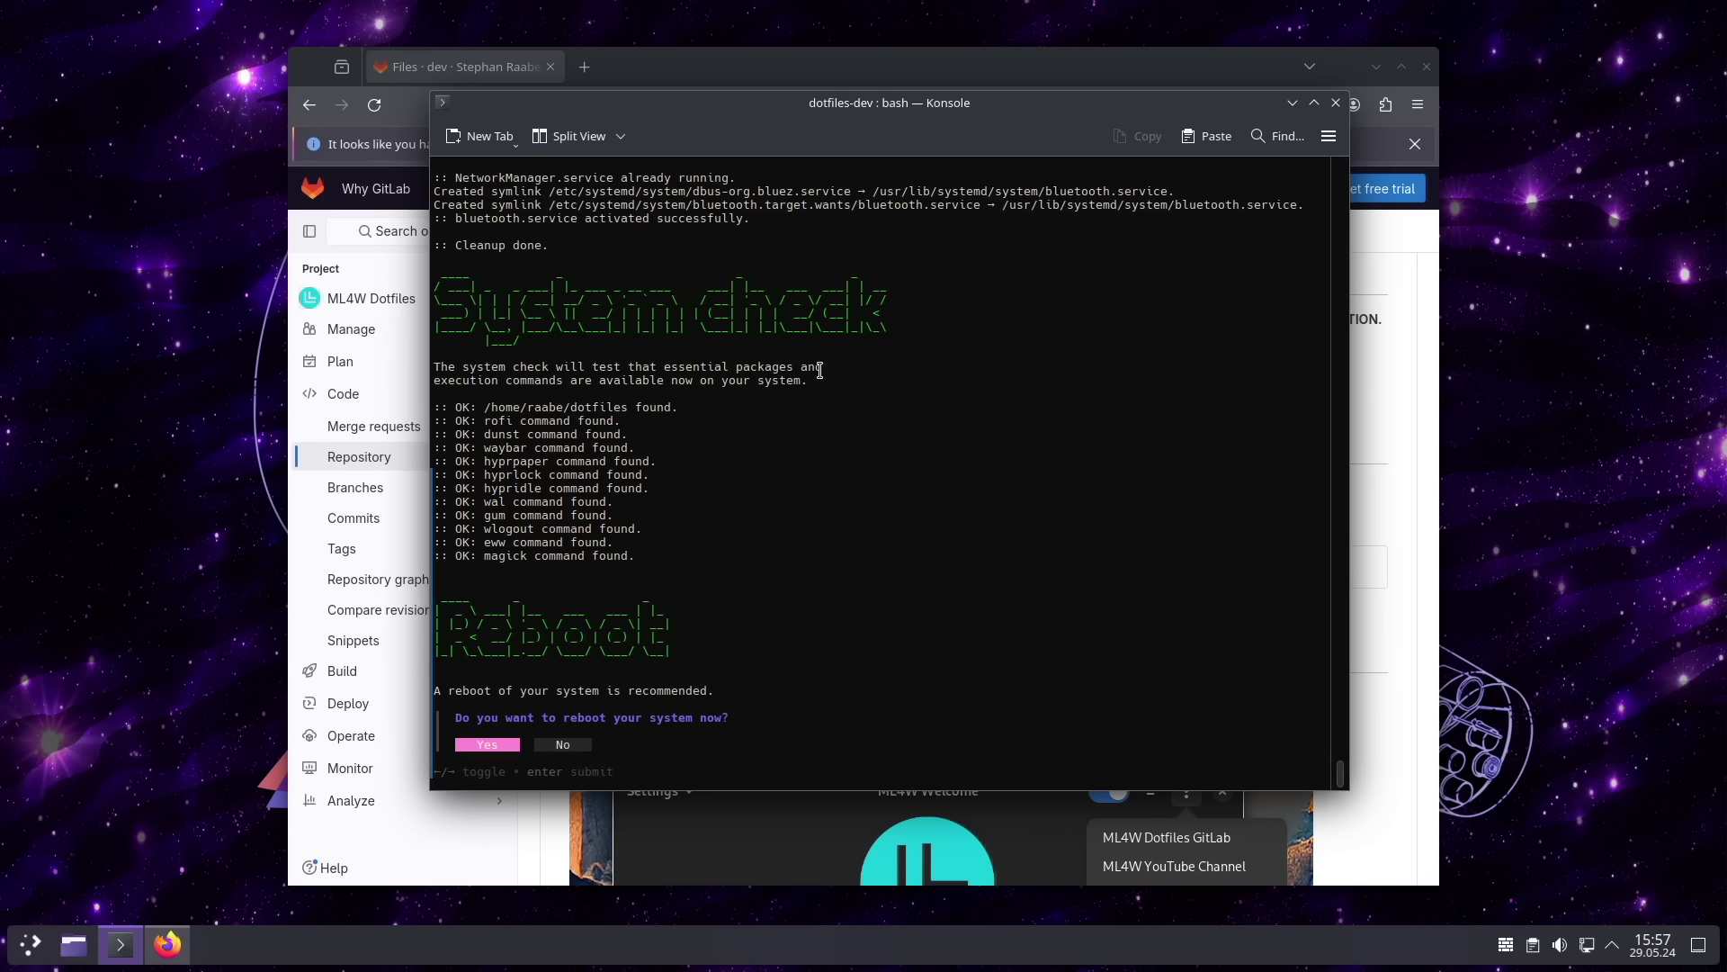
{"action": "key", "text": "Return"}
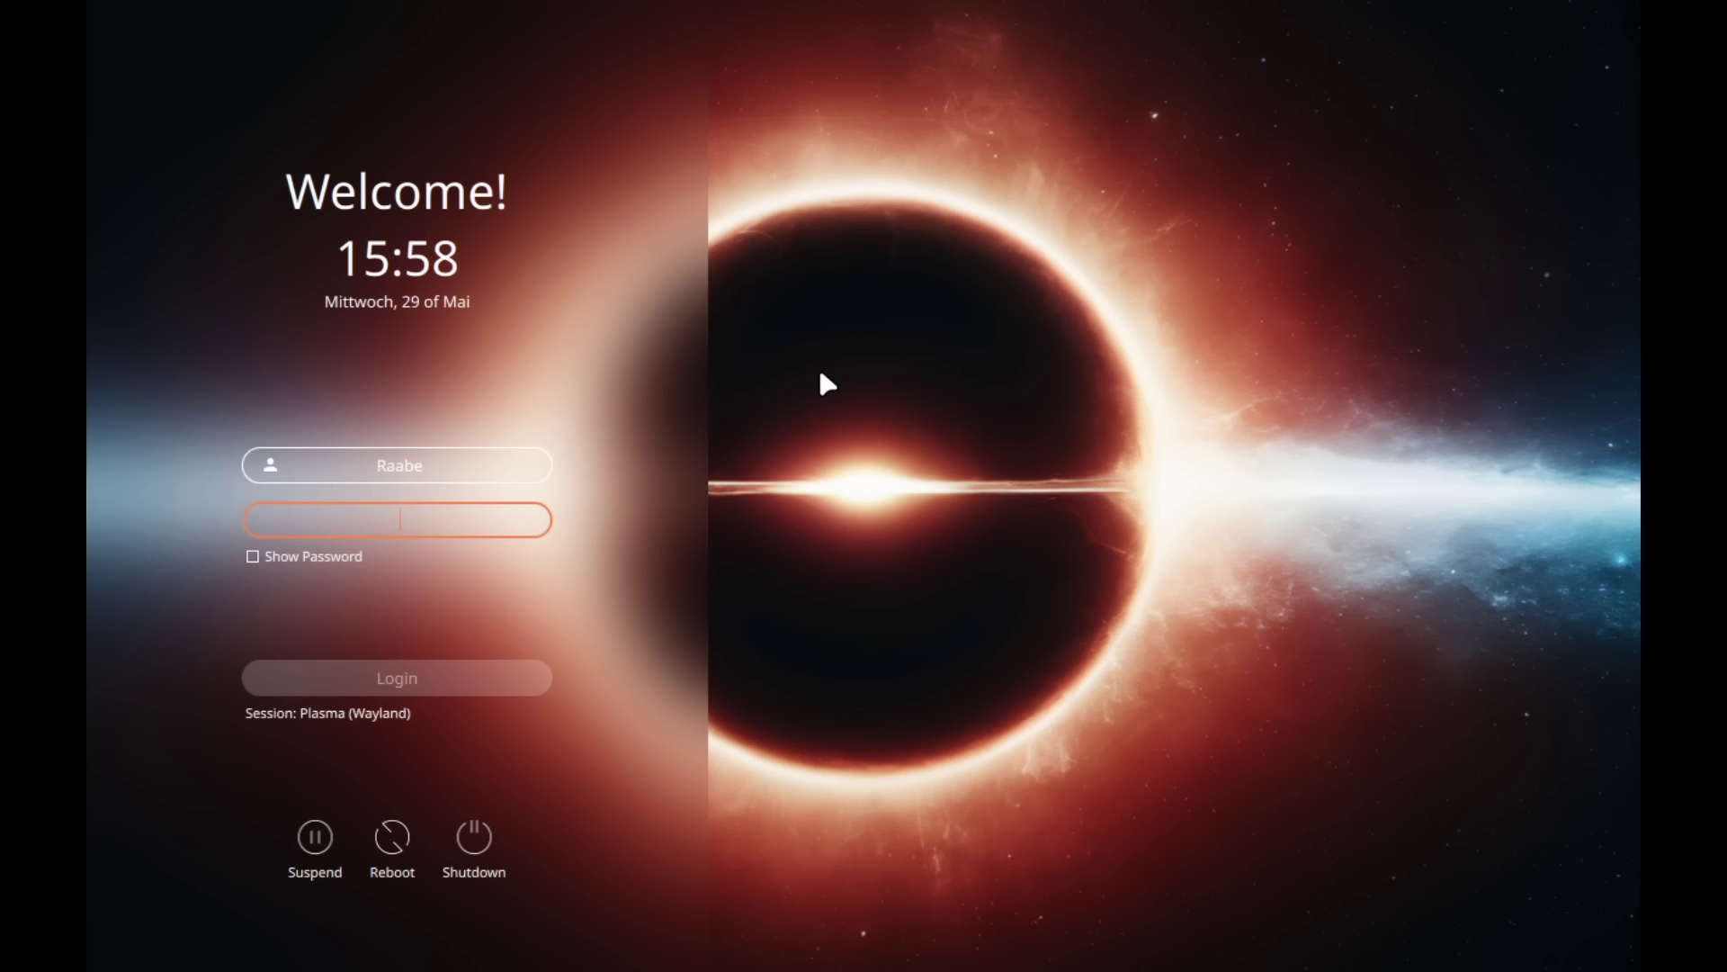
Step: Enter the account password and pick the Hyprland session from the SDDM session list
{"action": "type", "text": "******"}
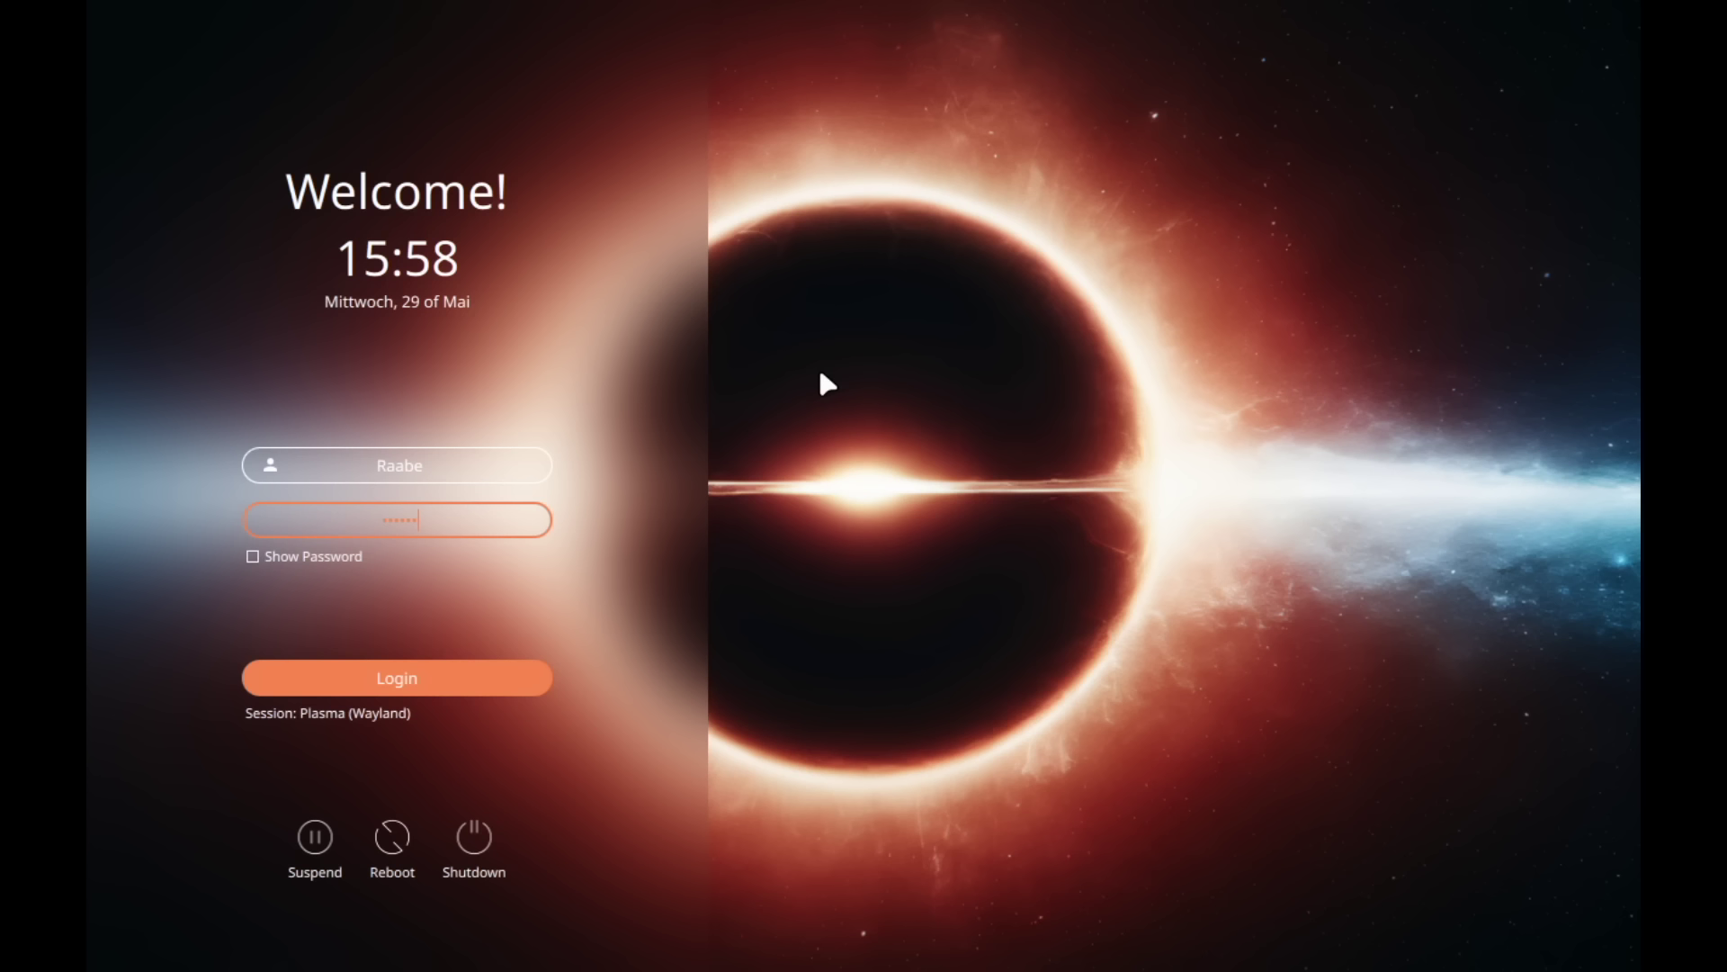
{"action": "left_click", "coordinate": [383, 714]}
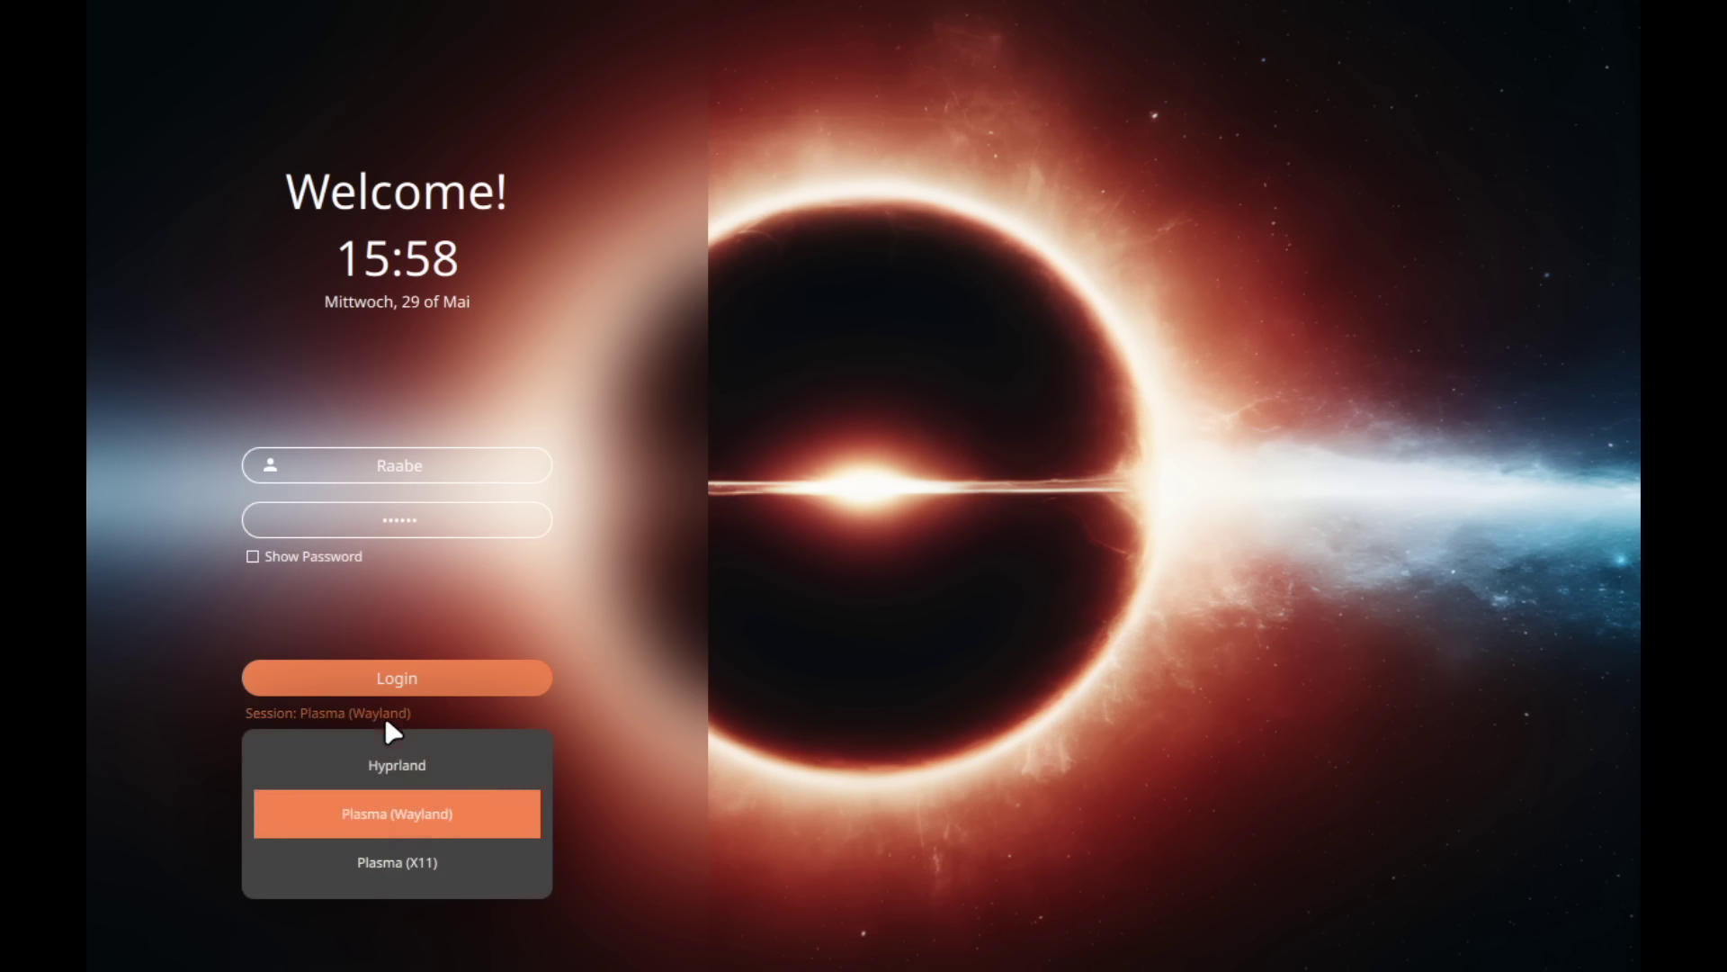
{"action": "left_click", "coordinate": [429, 772]}
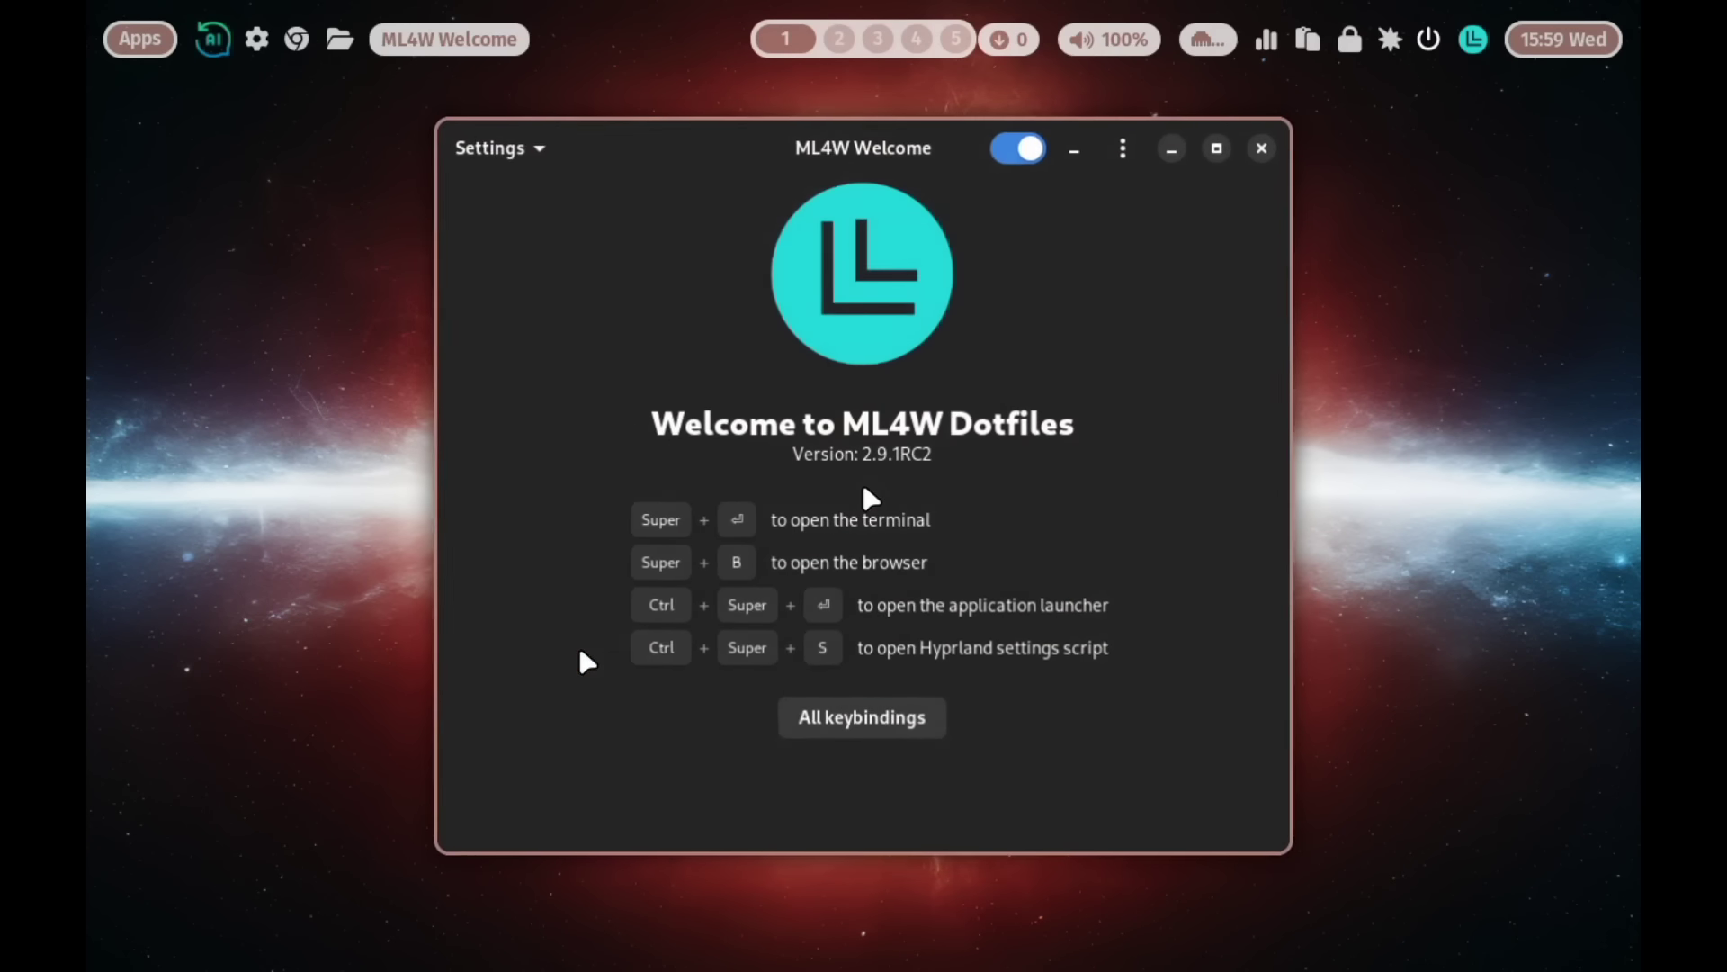
Step: Close the ML4W Welcome window and open the System page of the Dotfiles settings app
{"action": "left_click", "coordinate": [1261, 149]}
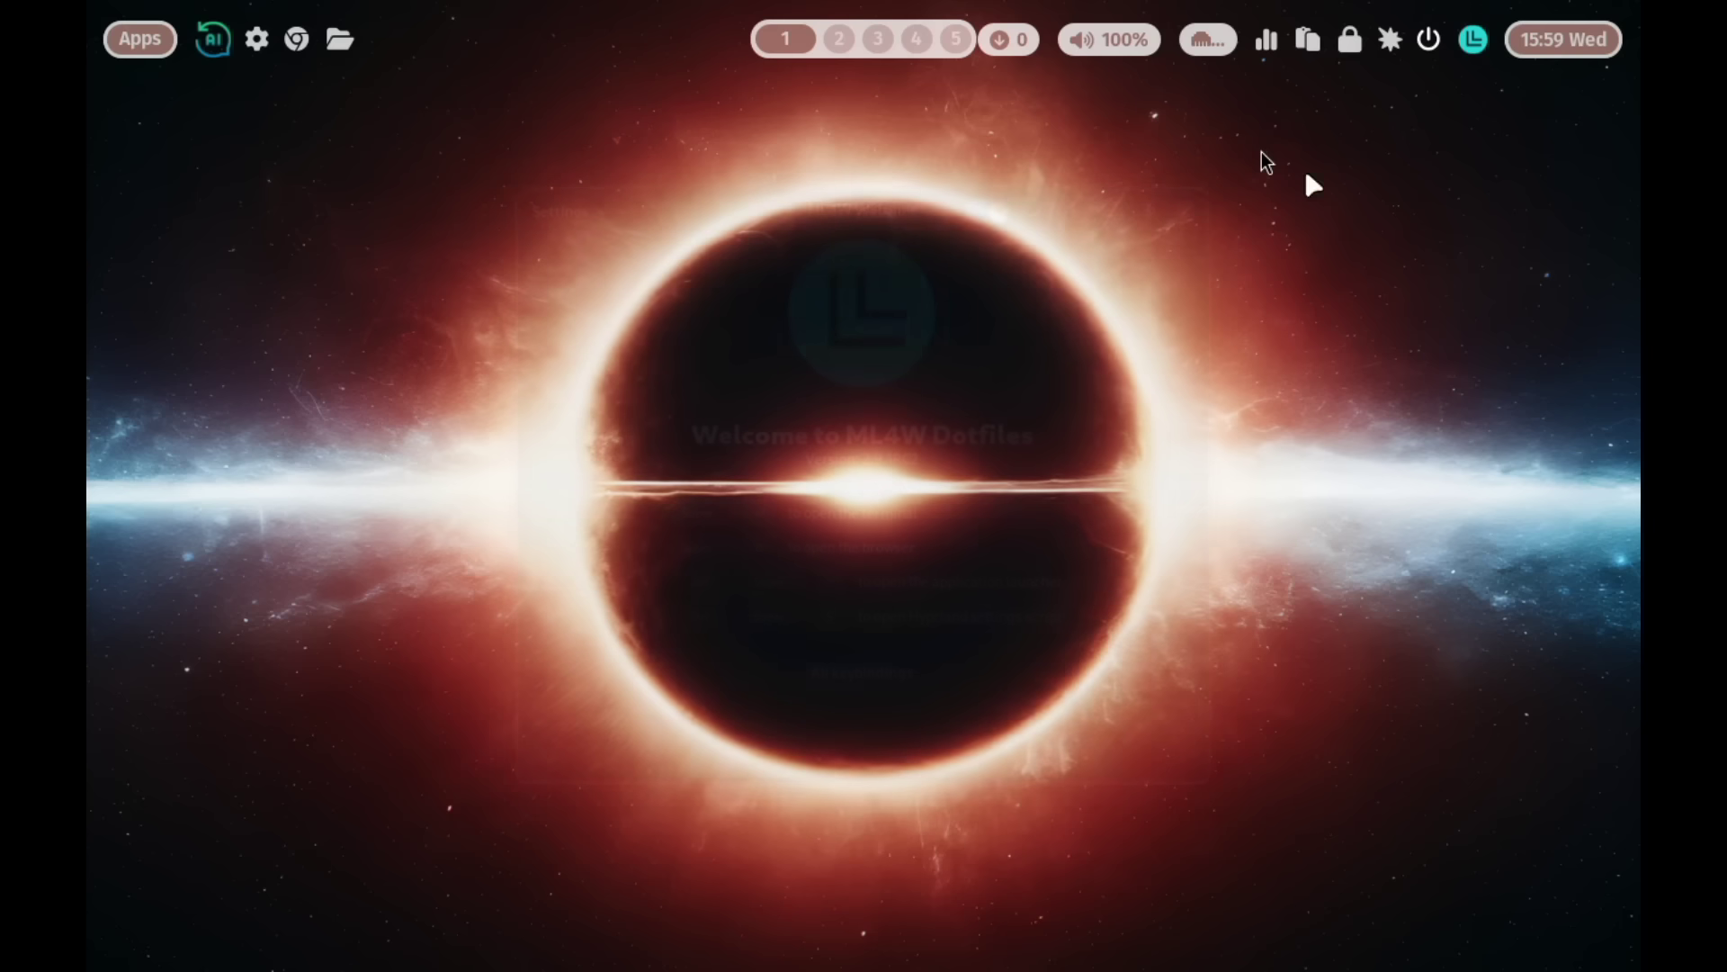
{"action": "left_click", "coordinate": [1472, 42]}
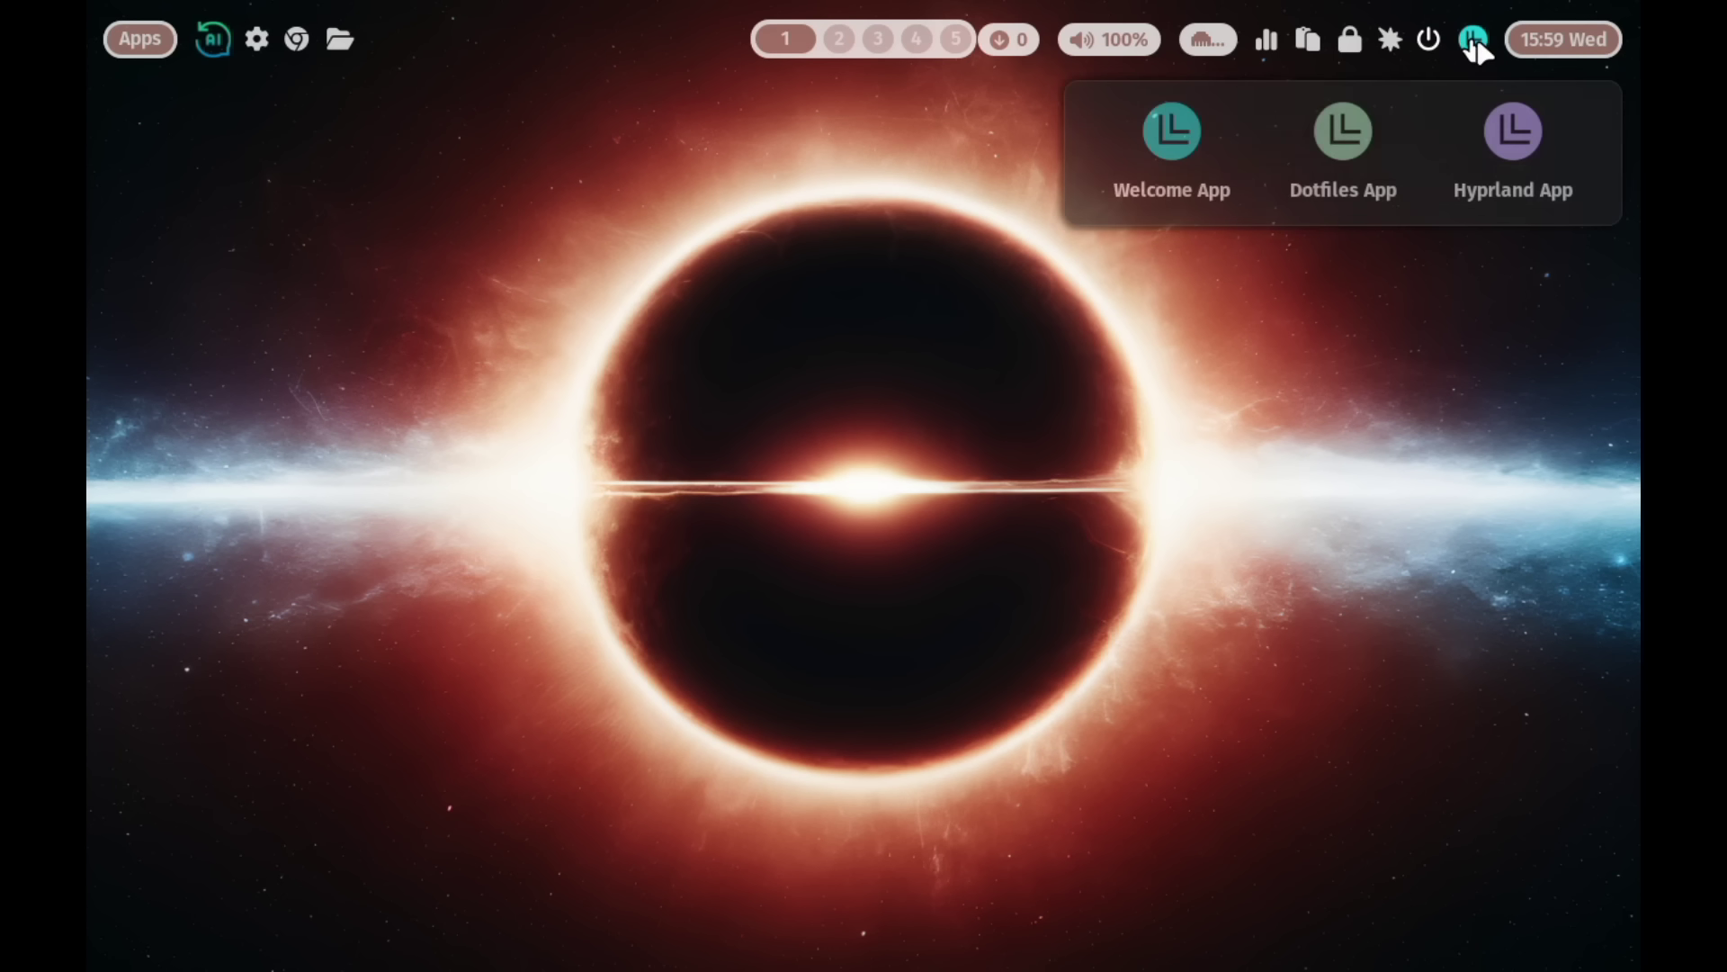
{"action": "left_click", "coordinate": [1345, 144]}
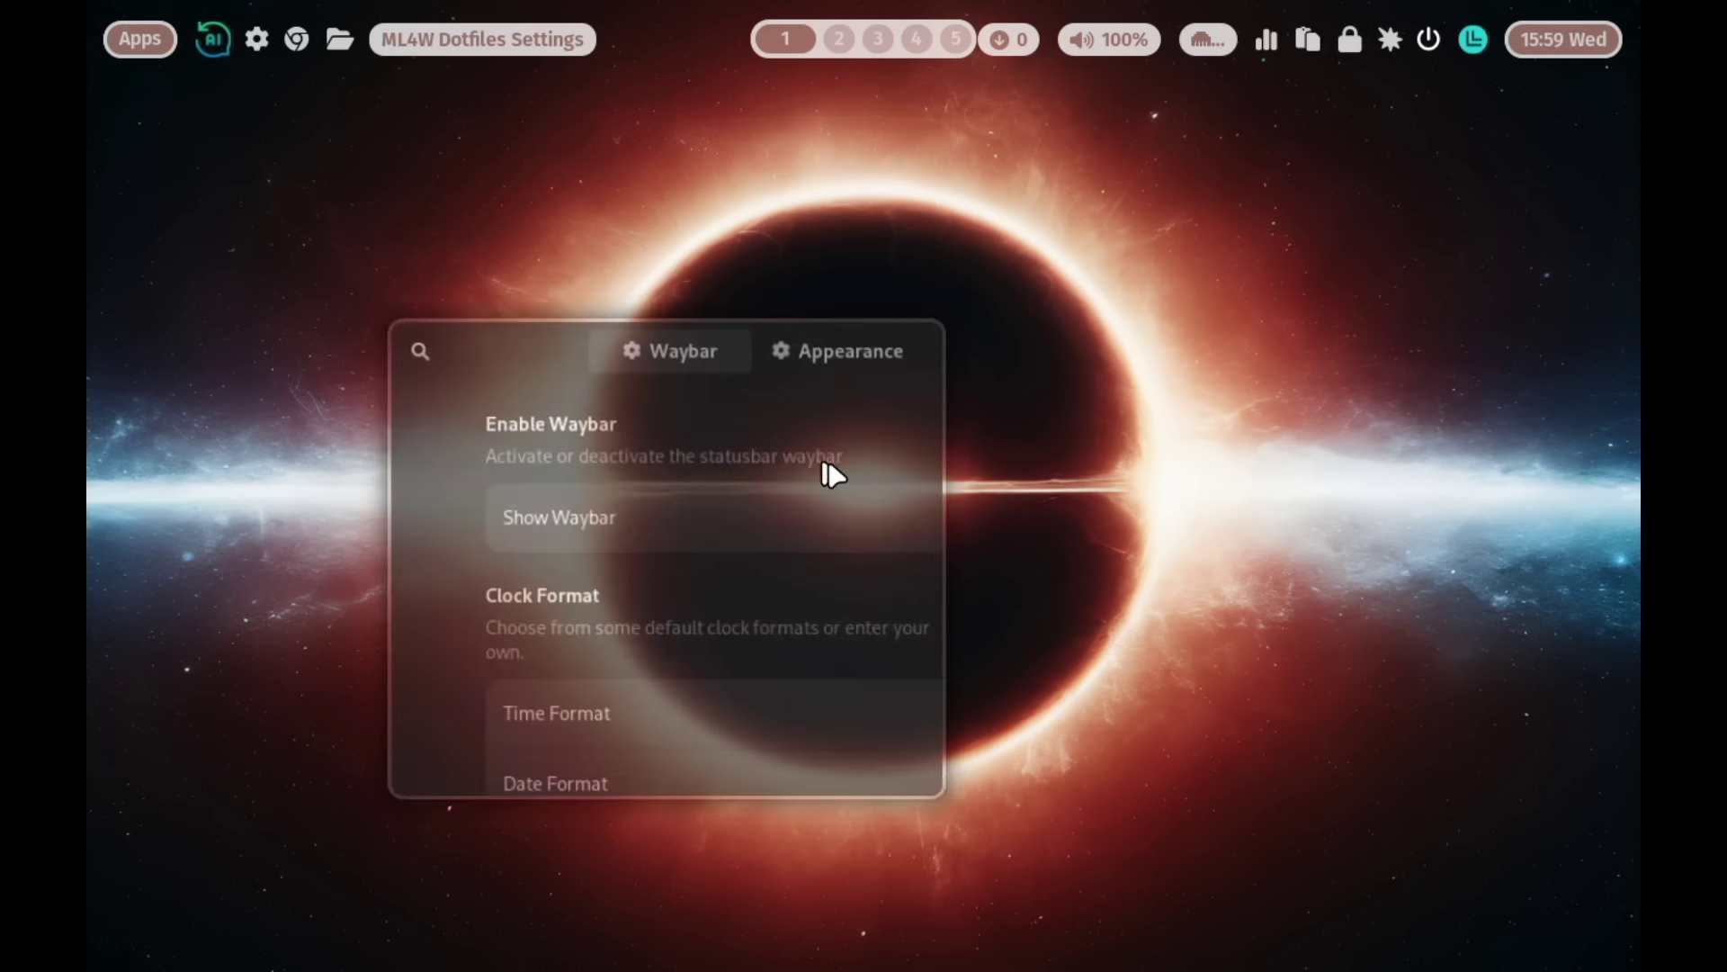
{"action": "left_click", "coordinate": [846, 225]}
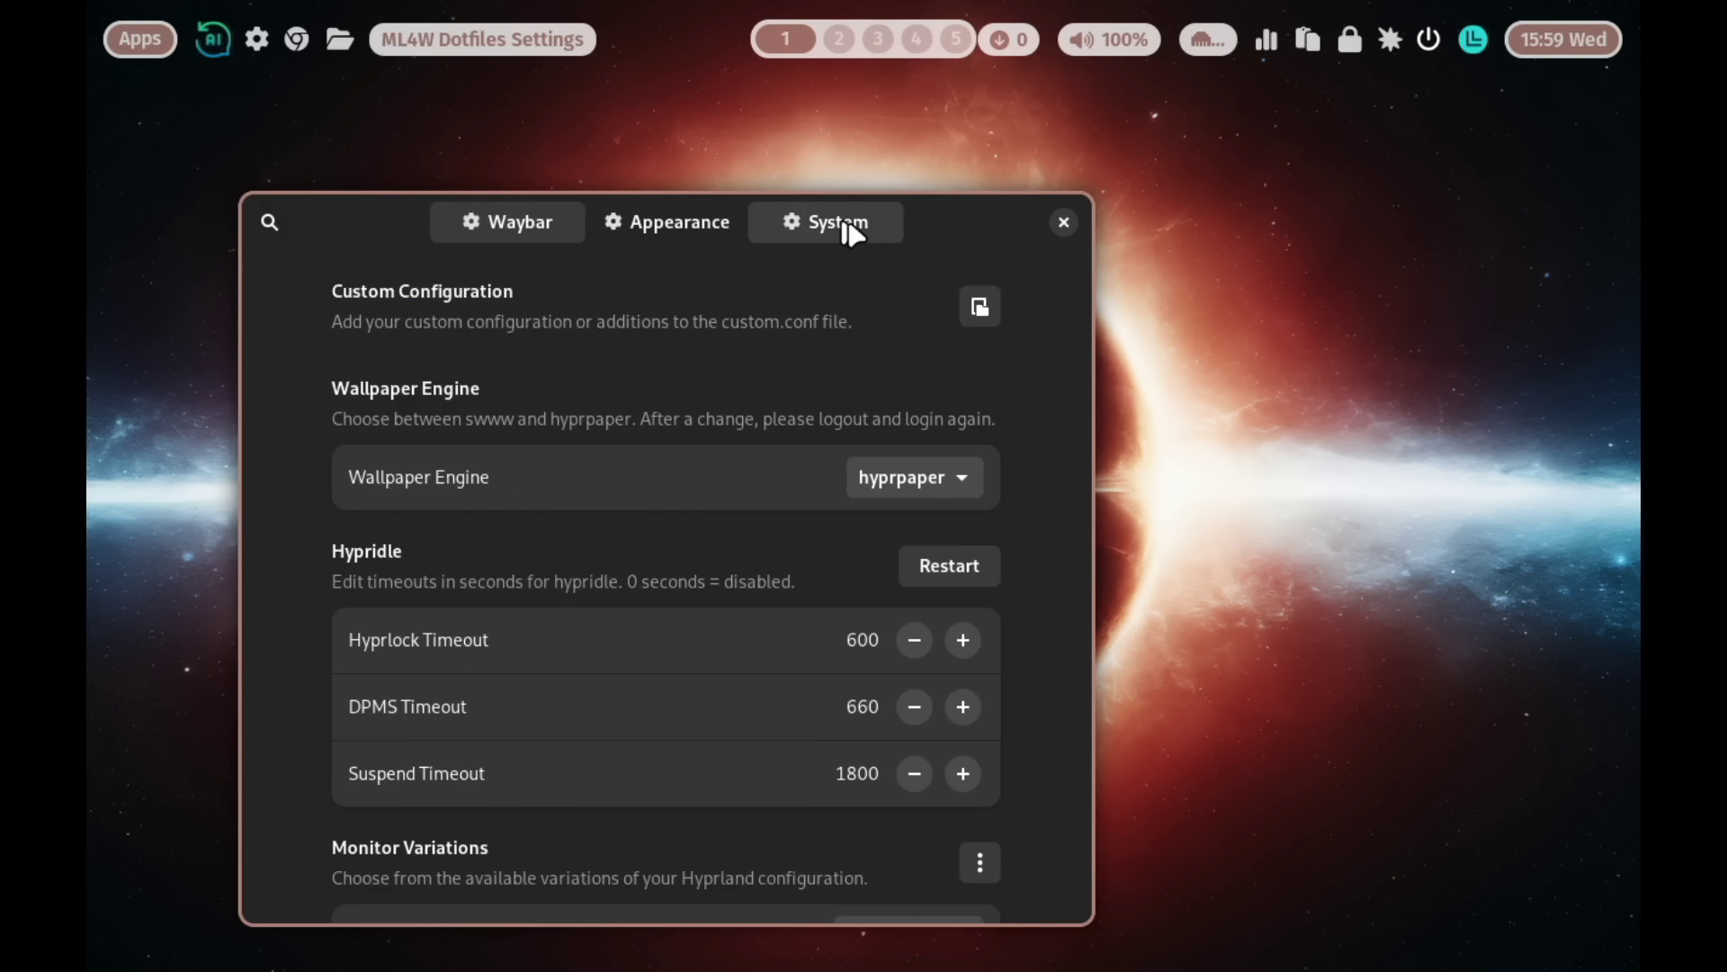
Step: Set the Monitors variation to 1920x1080.conf and close the settings window
{"action": "scroll", "coordinate": [1038, 505], "scroll_direction": "down", "scroll_amount": 5}
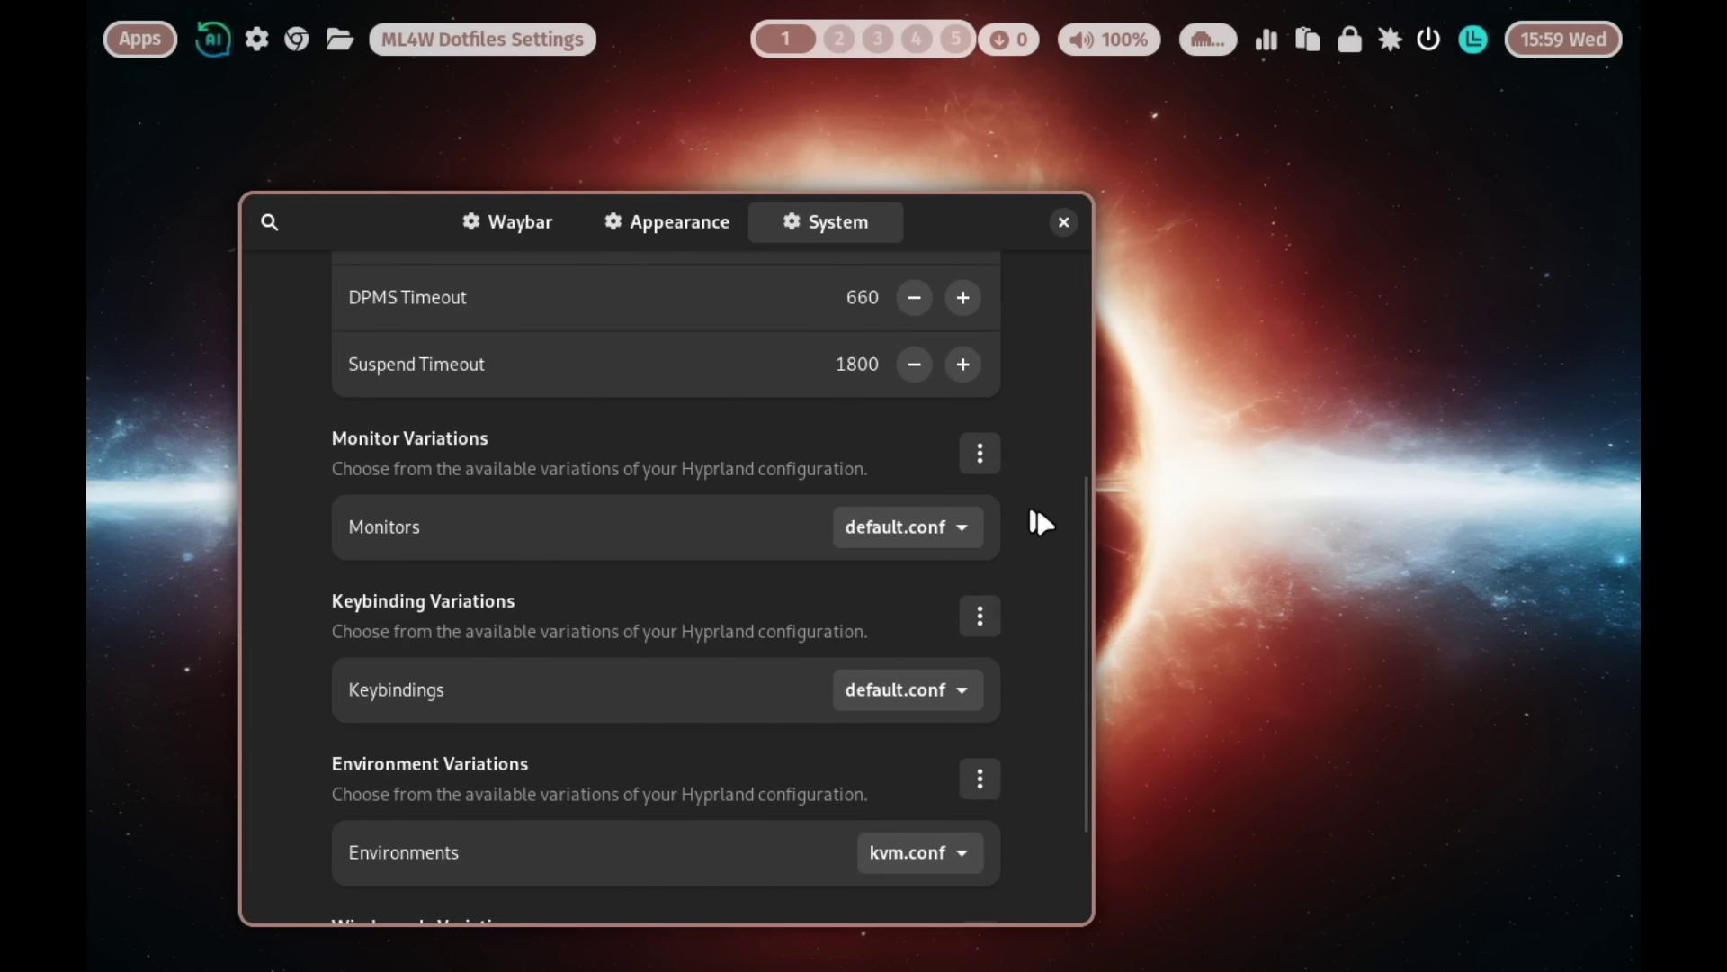
{"action": "scroll", "coordinate": [1034, 507], "scroll_direction": "down", "scroll_amount": 1}
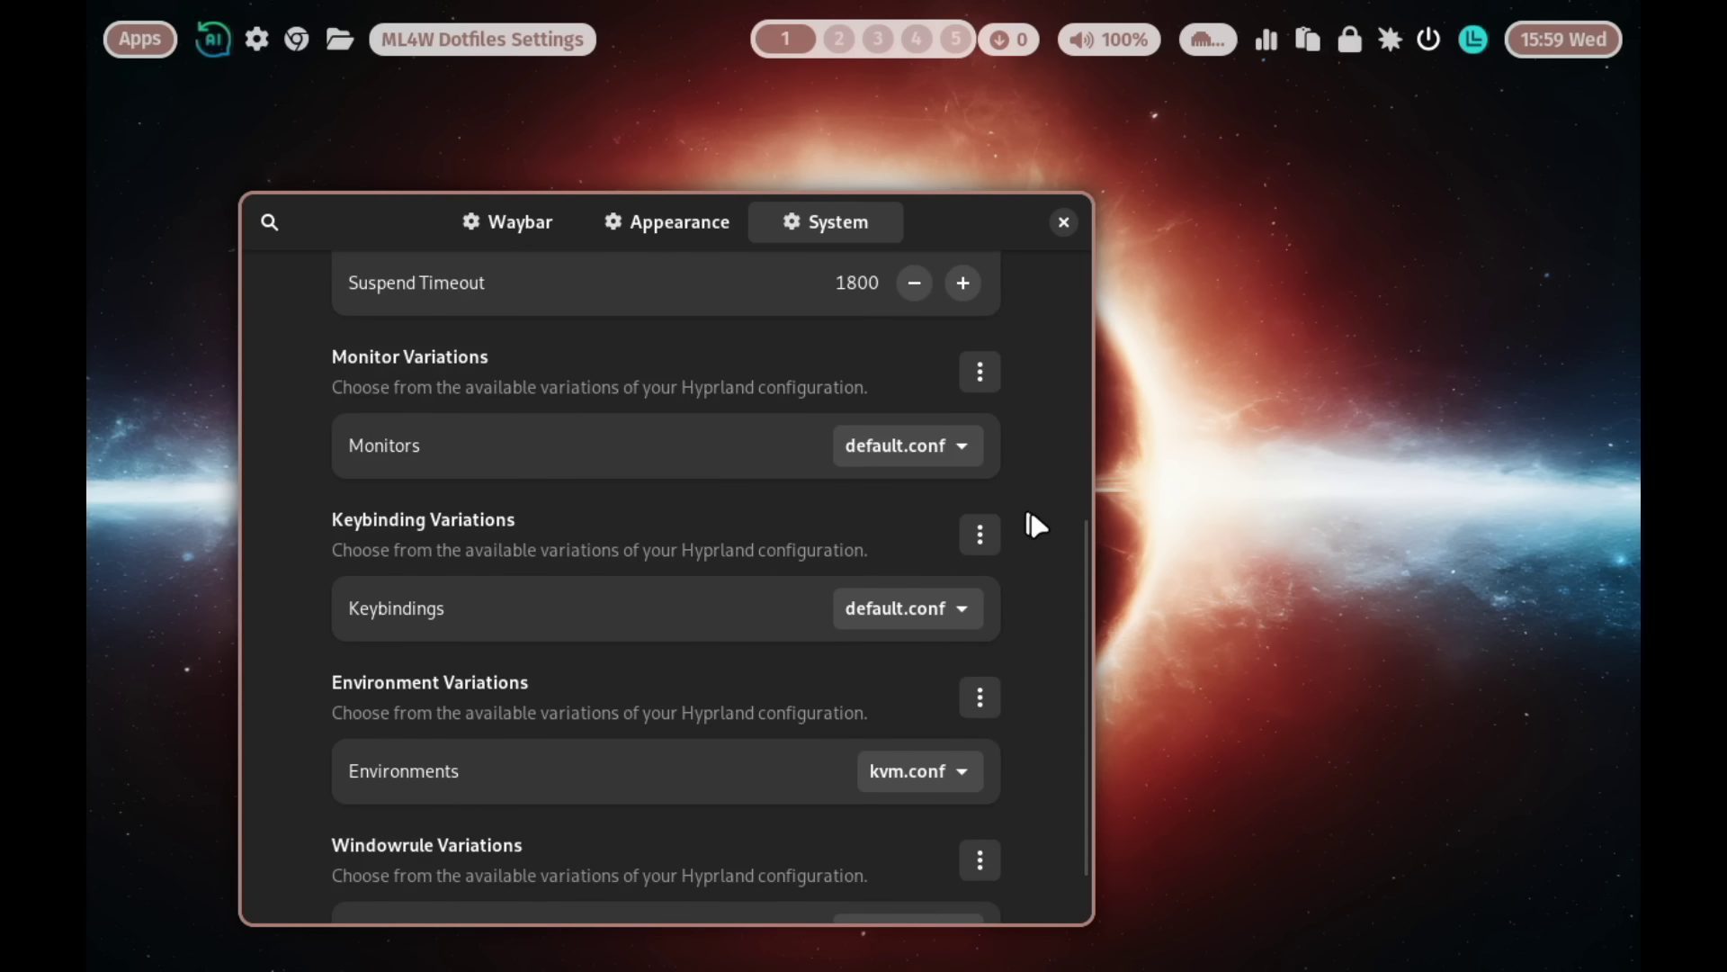
{"action": "left_click", "coordinate": [935, 448]}
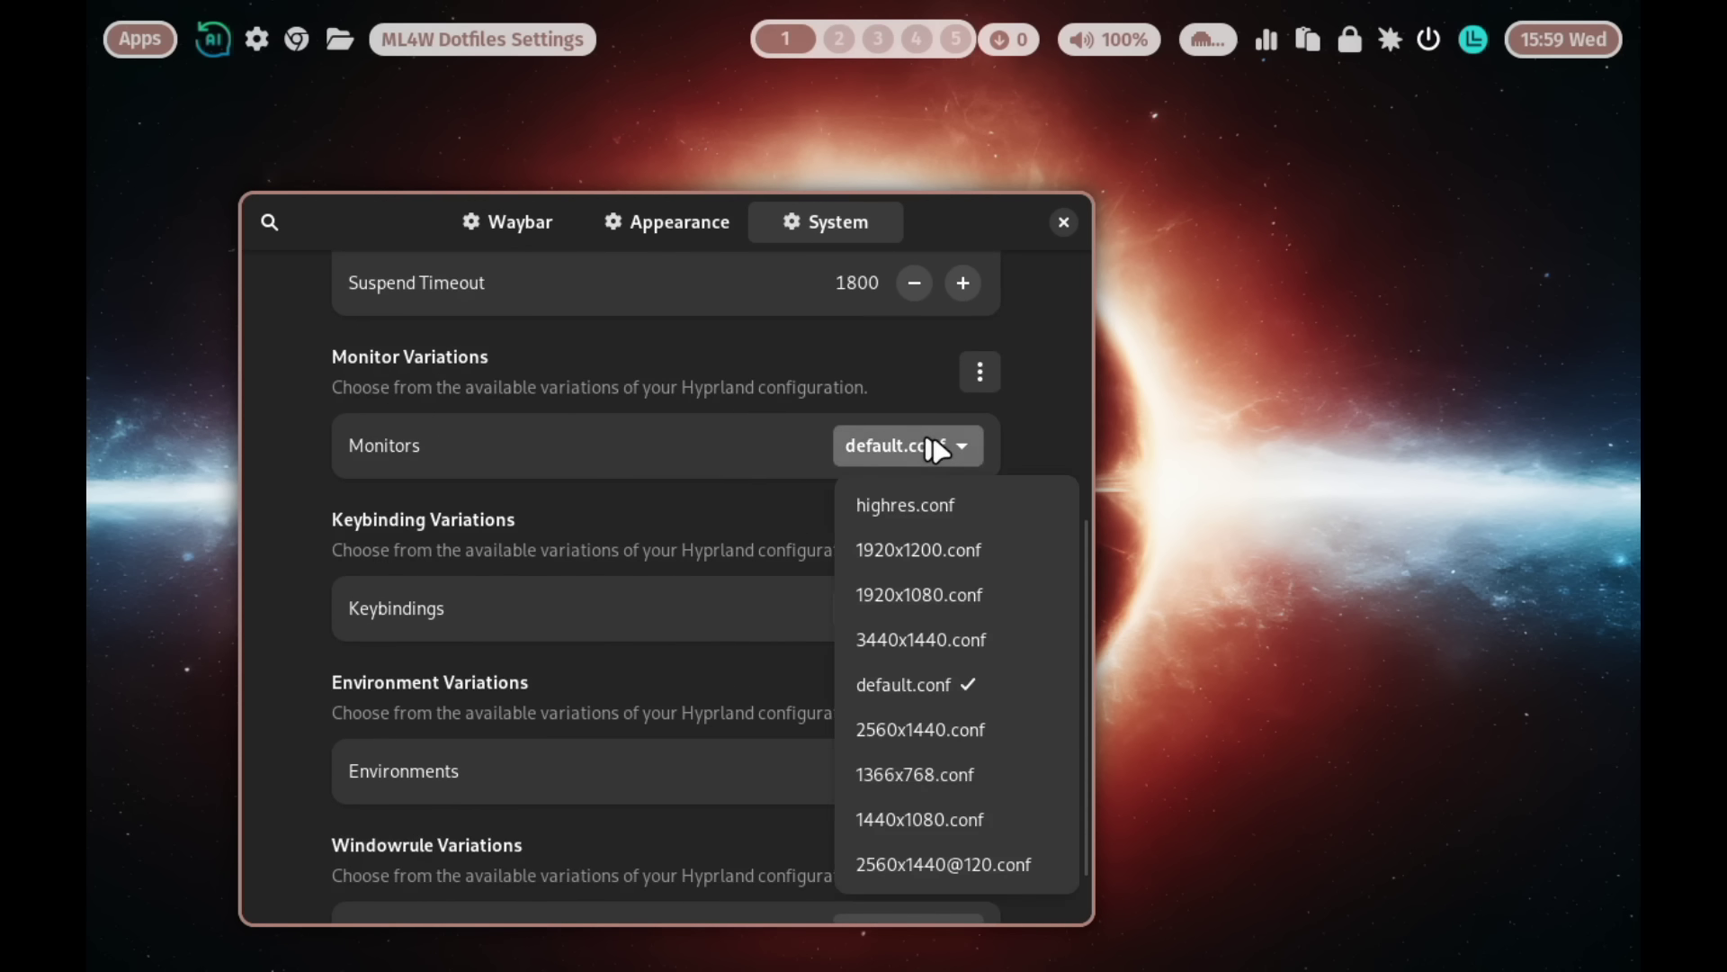
{"action": "left_click", "coordinate": [947, 598]}
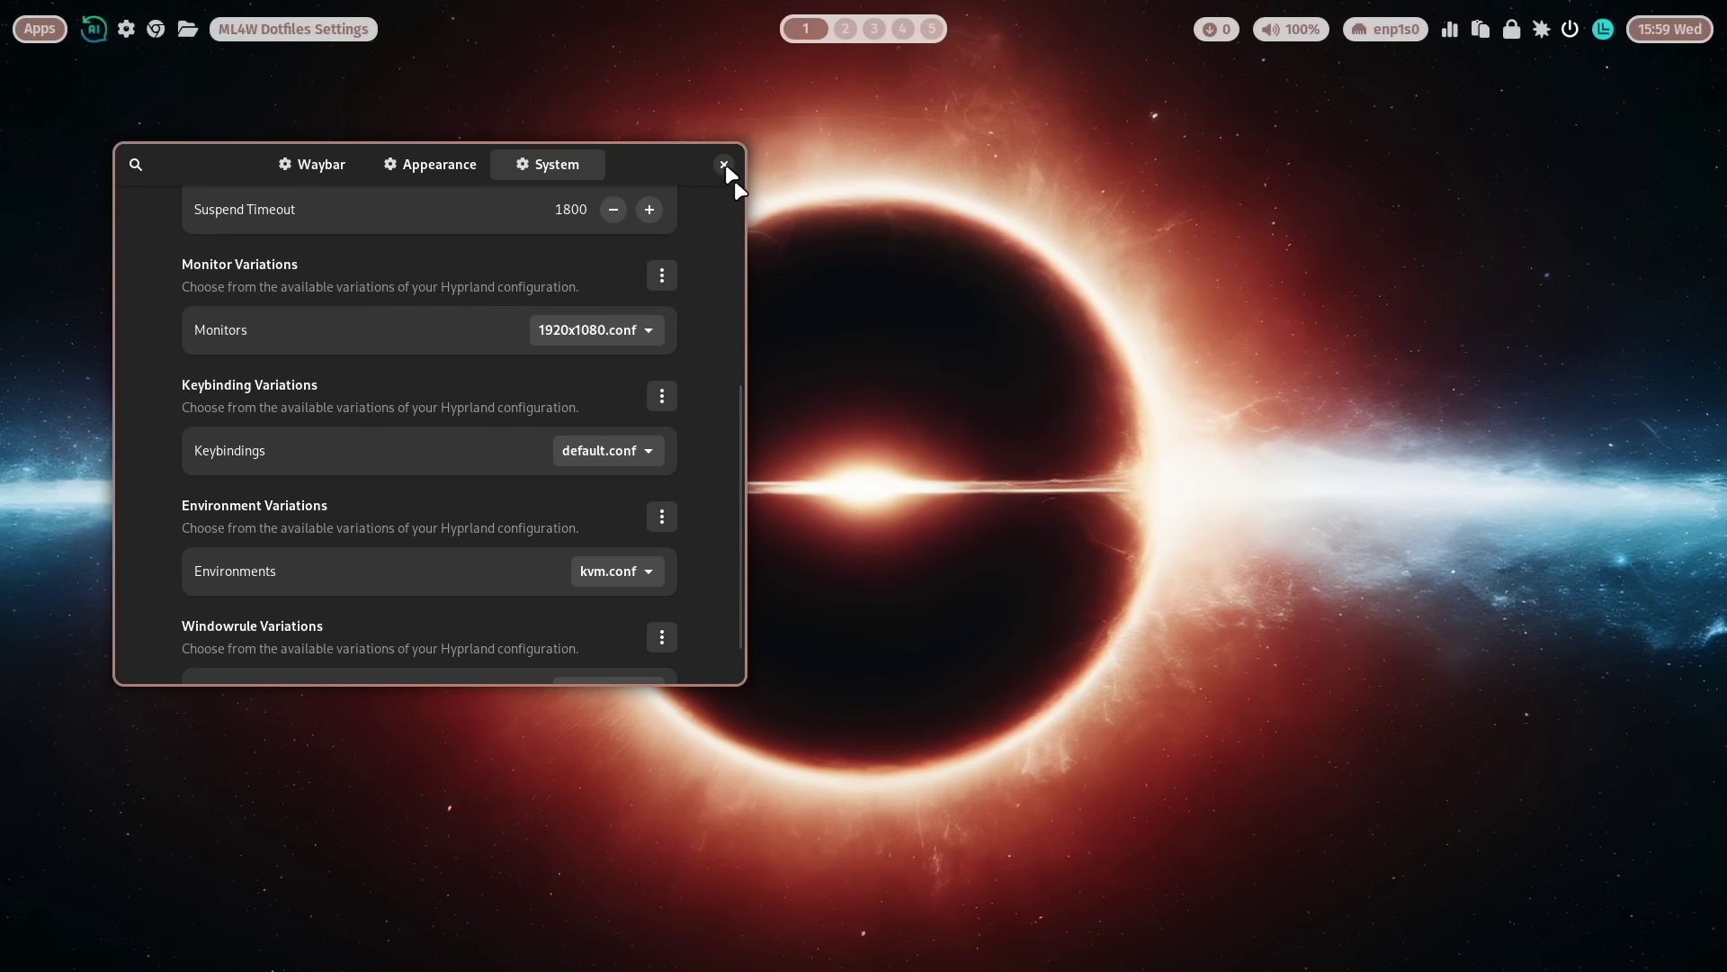
{"action": "left_click", "coordinate": [724, 165]}
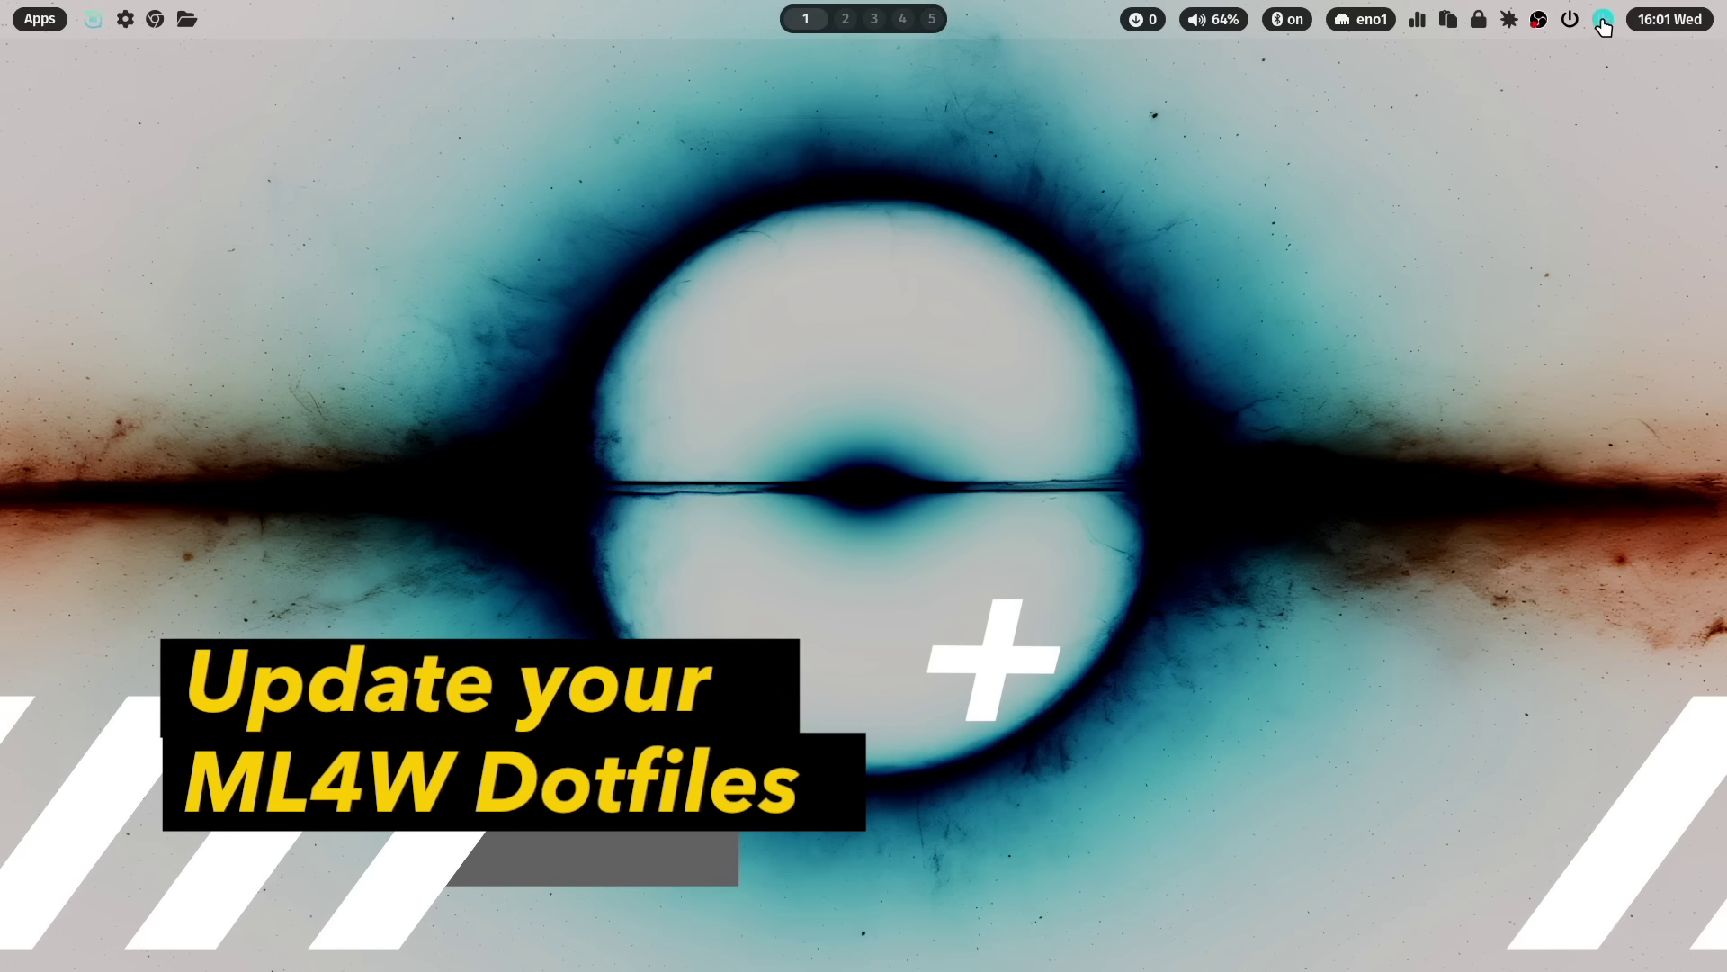
Step: Launch ML4W Welcome from the quick-settings panel and run Update/Reinstall Dotfiles, confirming the prompt
{"action": "left_click", "coordinate": [1604, 20]}
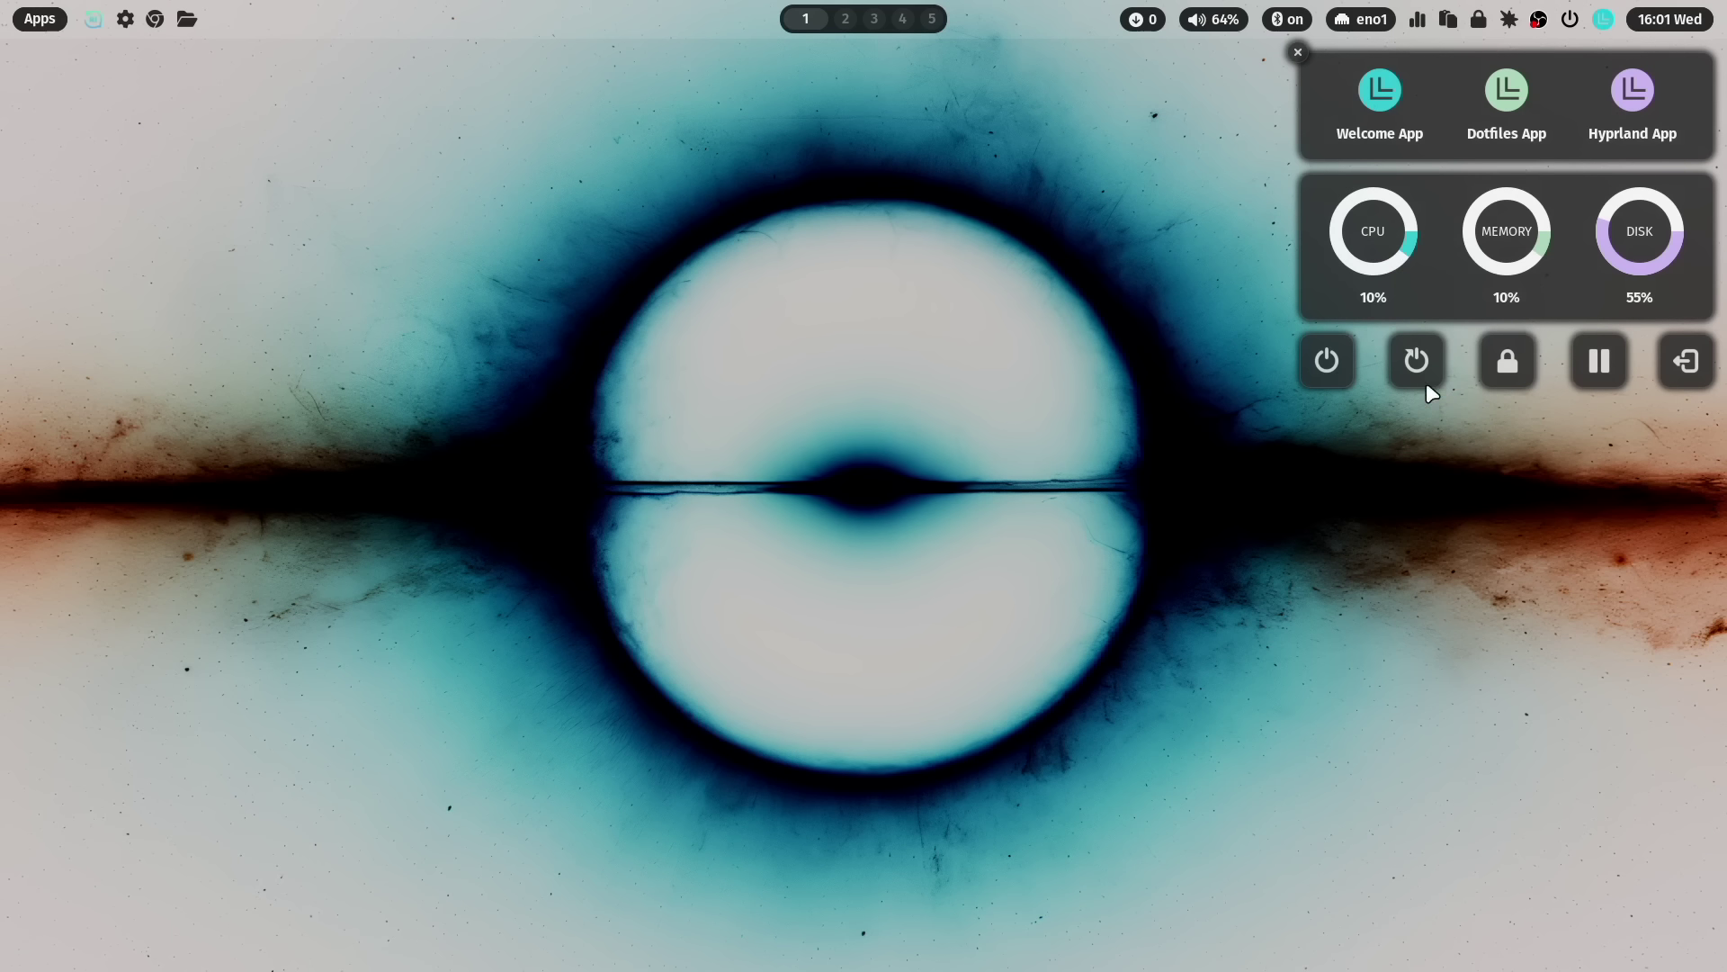
{"action": "left_click", "coordinate": [1384, 90]}
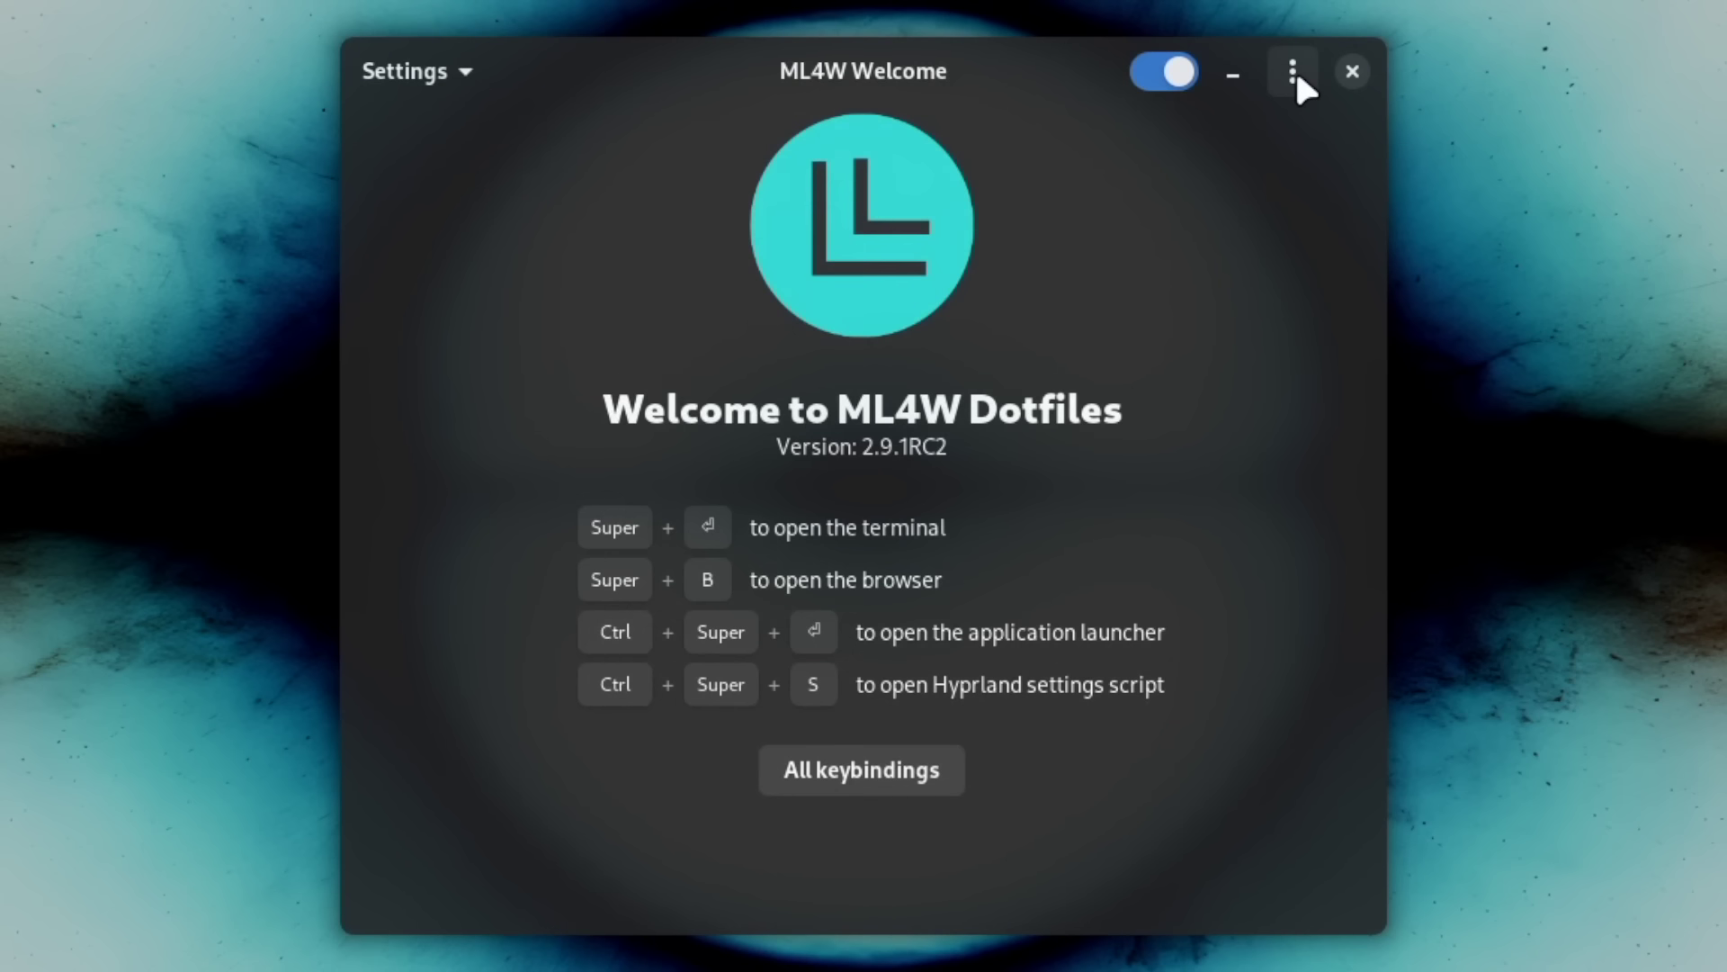
{"action": "left_click", "coordinate": [1123, 234]}
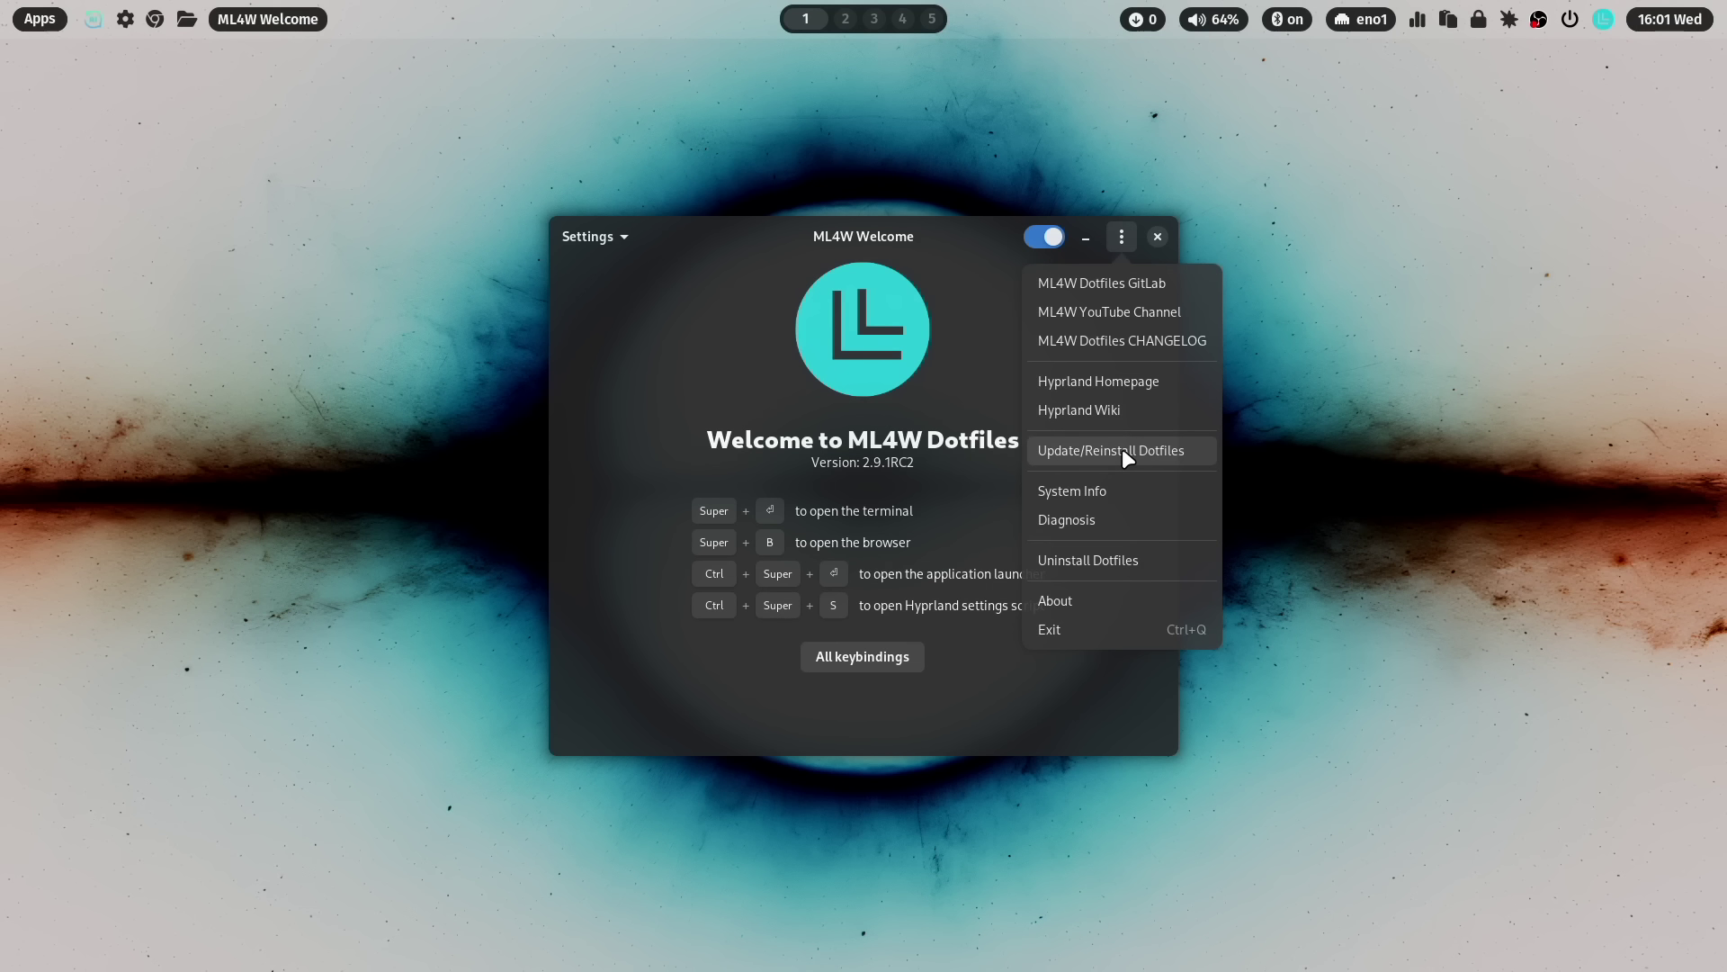
{"action": "left_click", "coordinate": [1271, 428]}
{"action": "key", "text": "Return"}
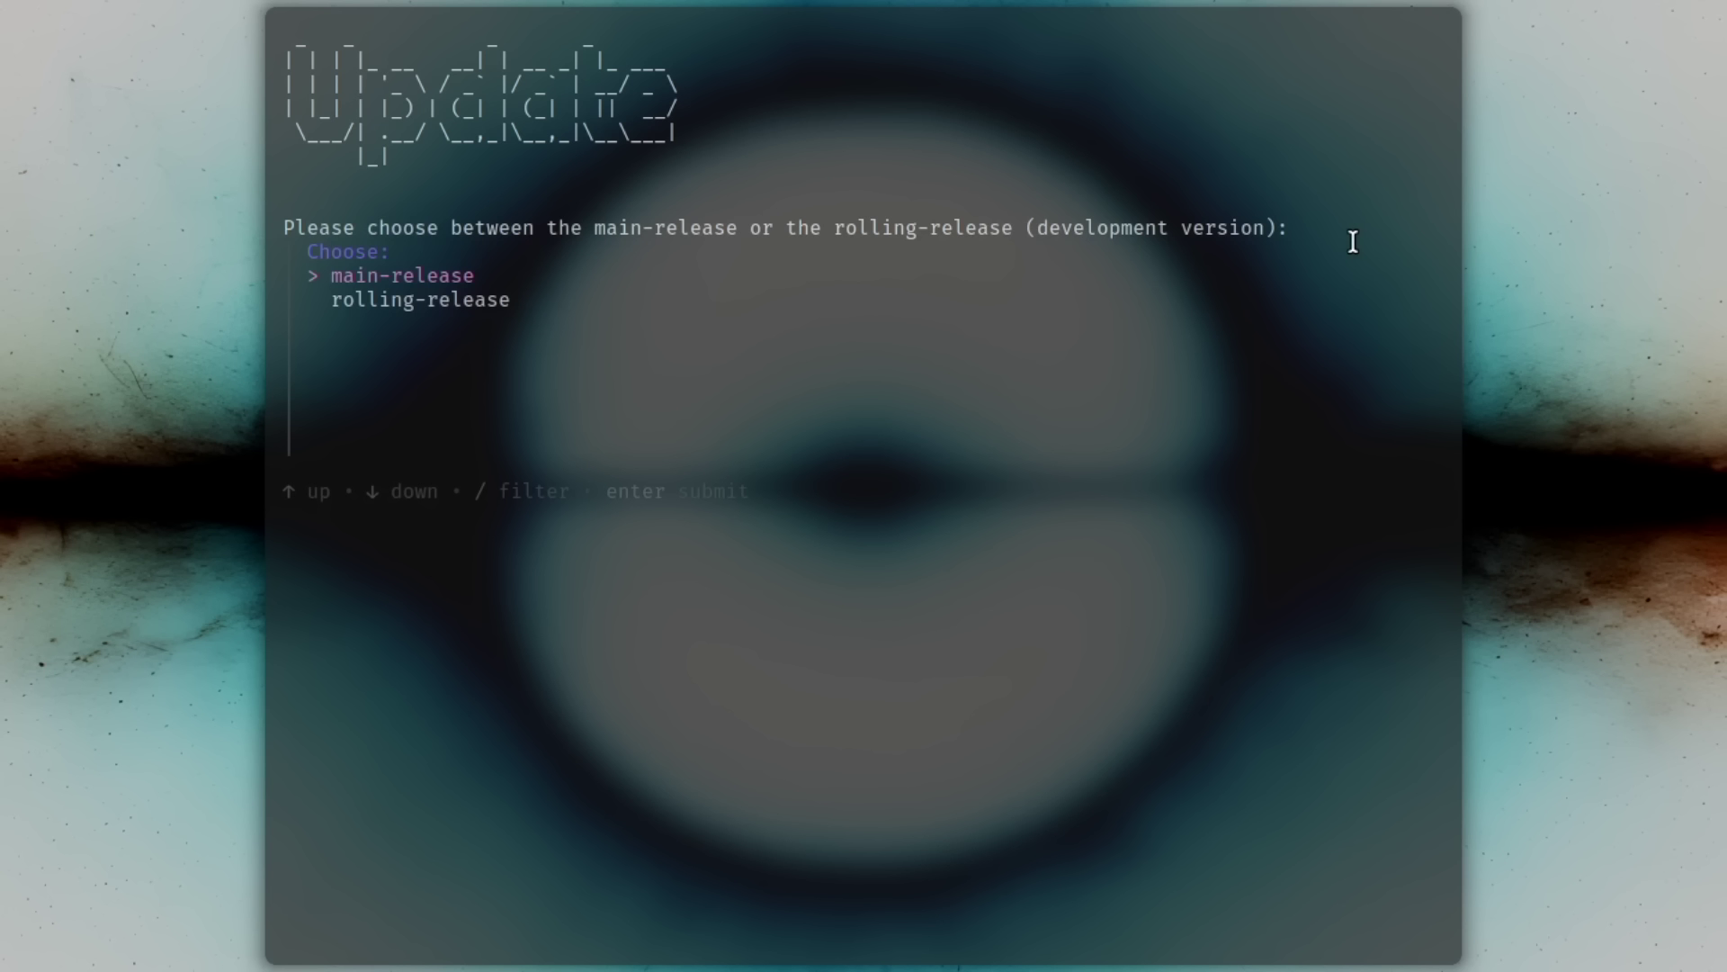